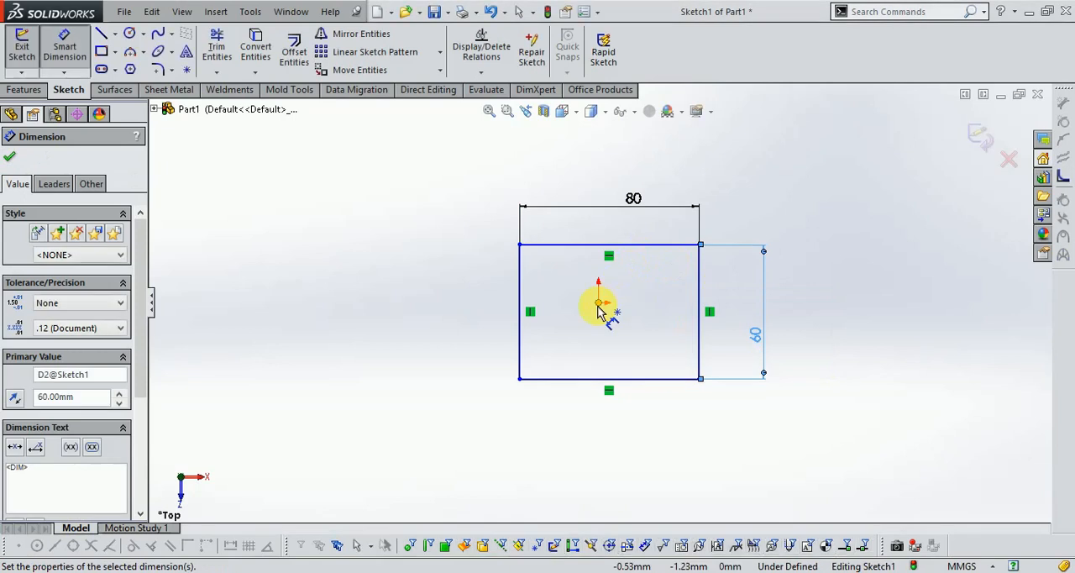
- Dimension the rectangle's upper edge 30 mm from the origin
left_click(638, 245)
left_click(808, 285)
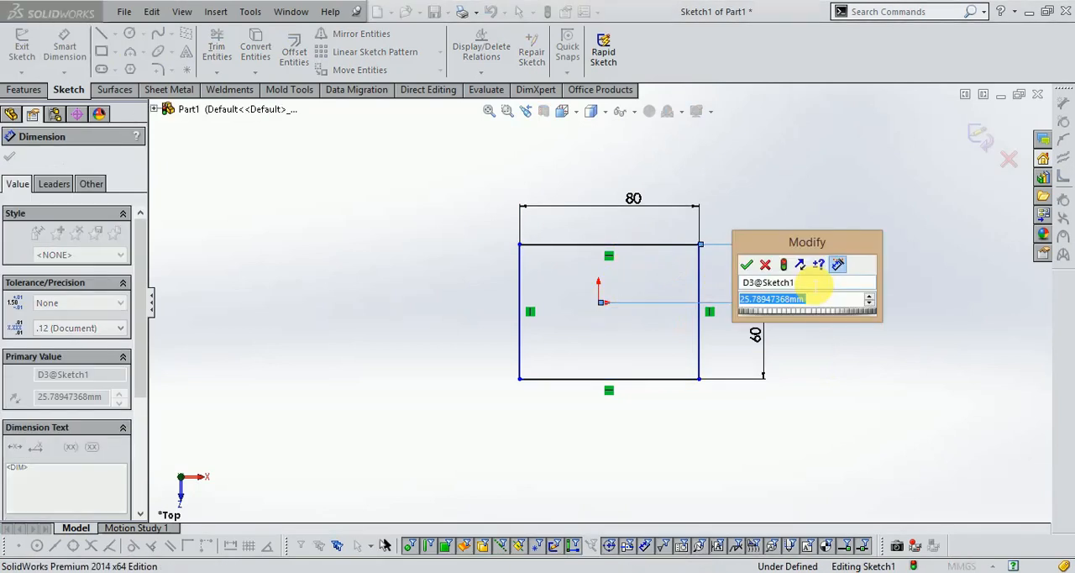
type("30")
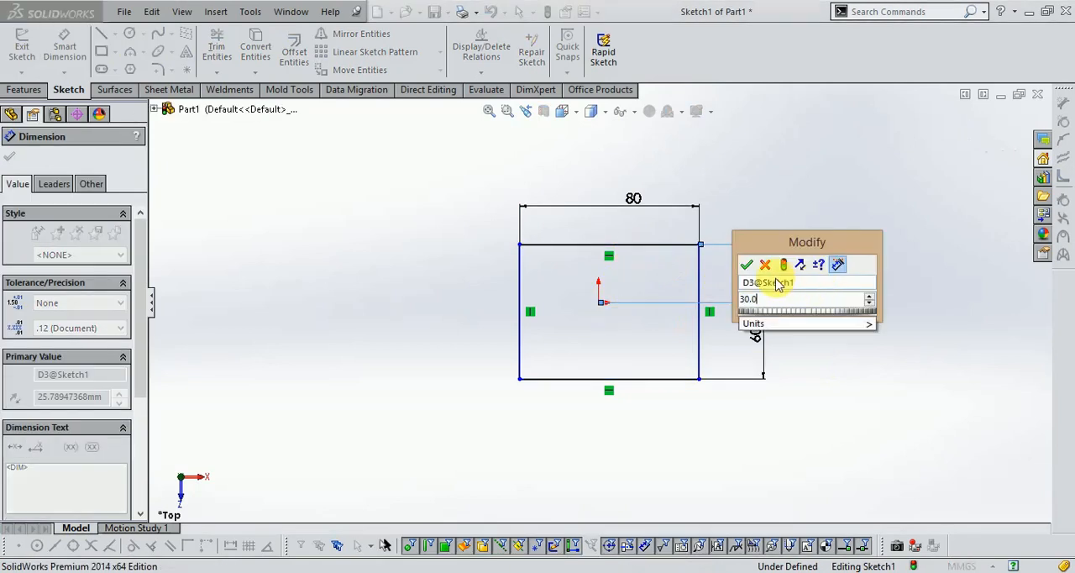
key("Return")
- Dimension the rectangle's left edge 40 mm from the origin and finish the sketch
mouse_move(600, 305)
left_mouse_down()
mouse_move(570, 338)
mouse_move(520, 346)
mouse_move(540, 391)
left_mouse_up()
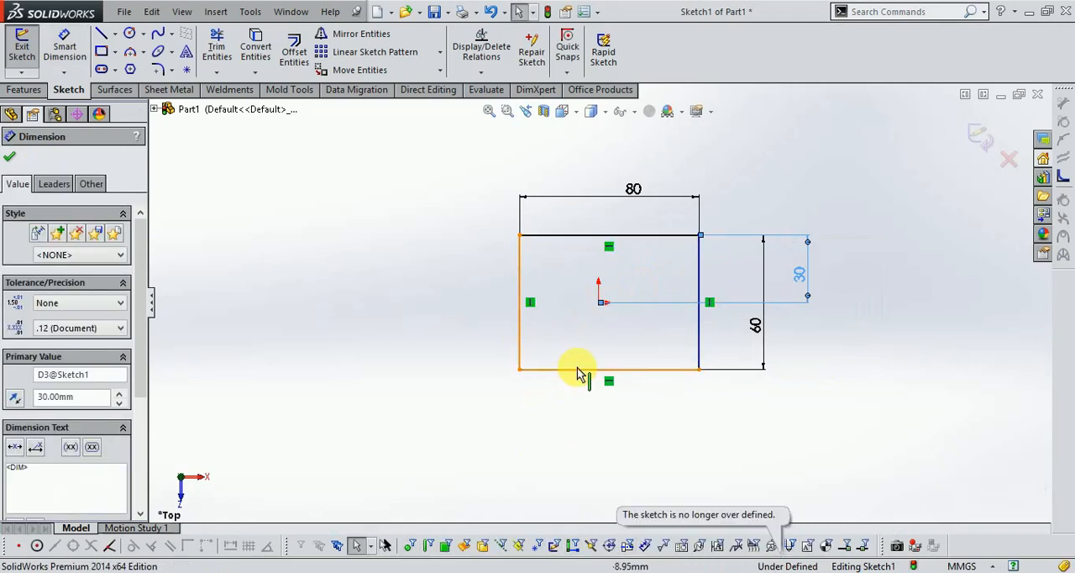
left_click(597, 304)
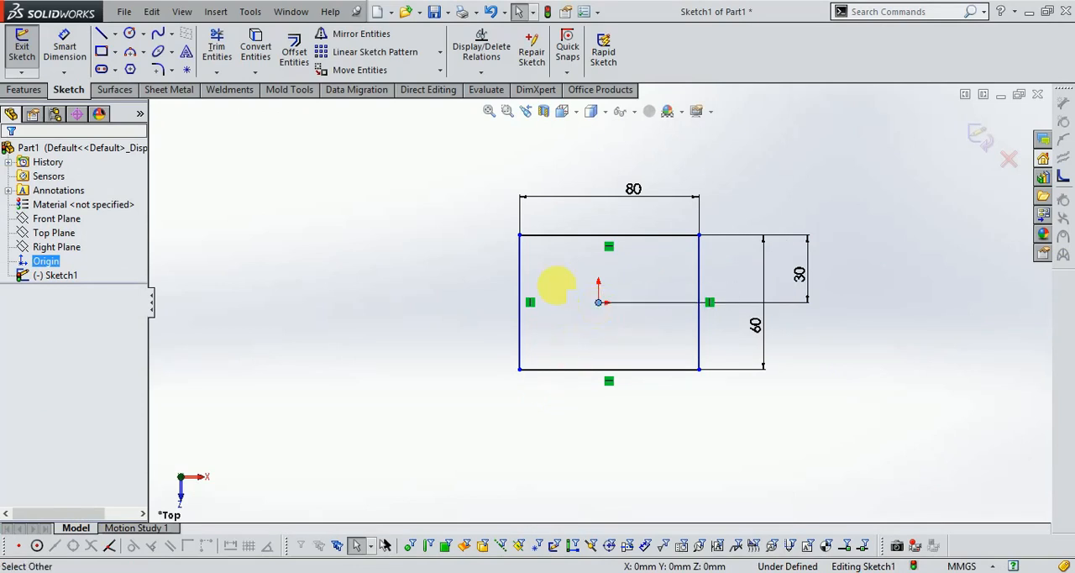
left_click(52, 61)
left_click(597, 305)
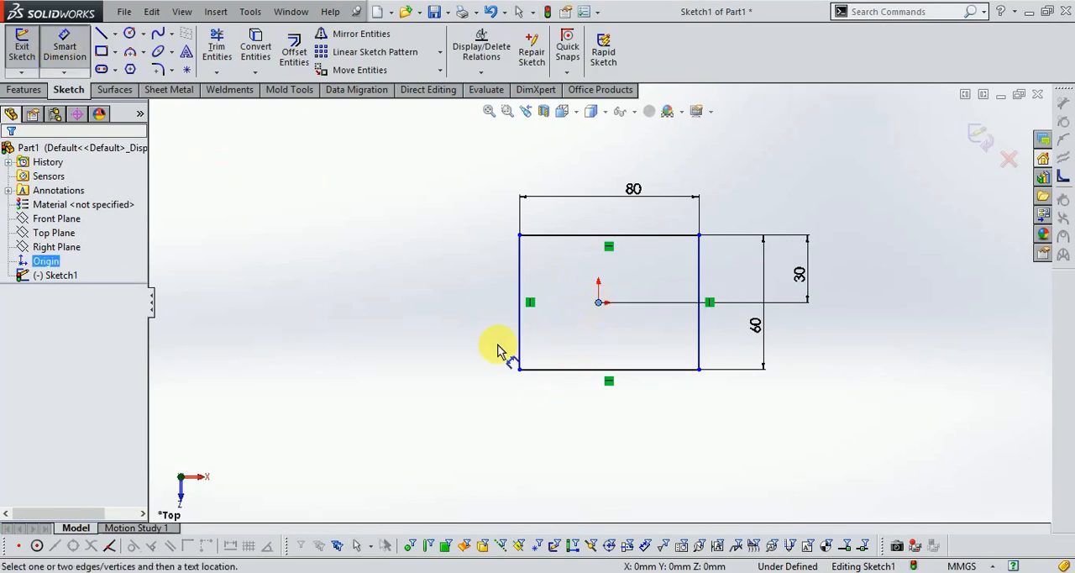
left_click(519, 344)
left_click(556, 418)
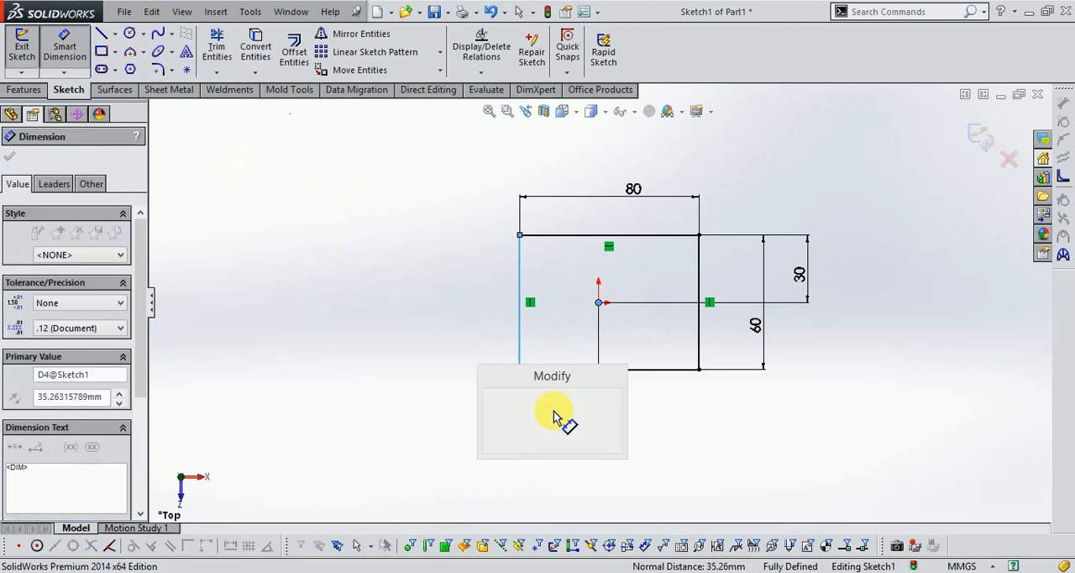
type("40")
key("Return")
left_click(979, 139)
- Start a 3D sketch on a new sketch plane offset 210 mm above the Top Plane
scroll(700, 427, "up", 3)
mouse_move(699, 427)
middle_mouse_down()
mouse_move(698, 261)
mouse_move(682, 233)
middle_mouse_up()
left_click(683, 234)
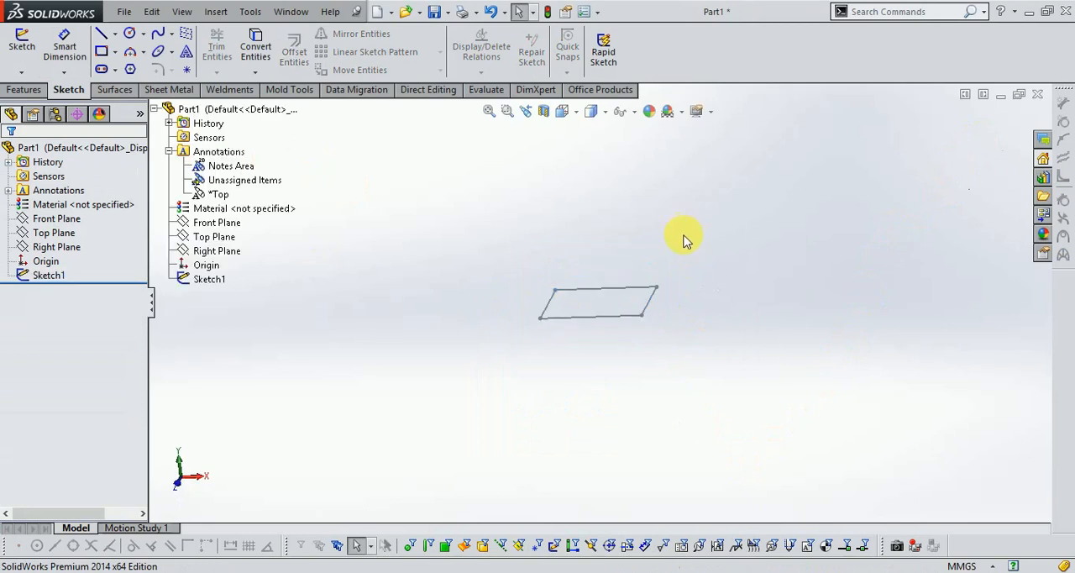
left_click(186, 34)
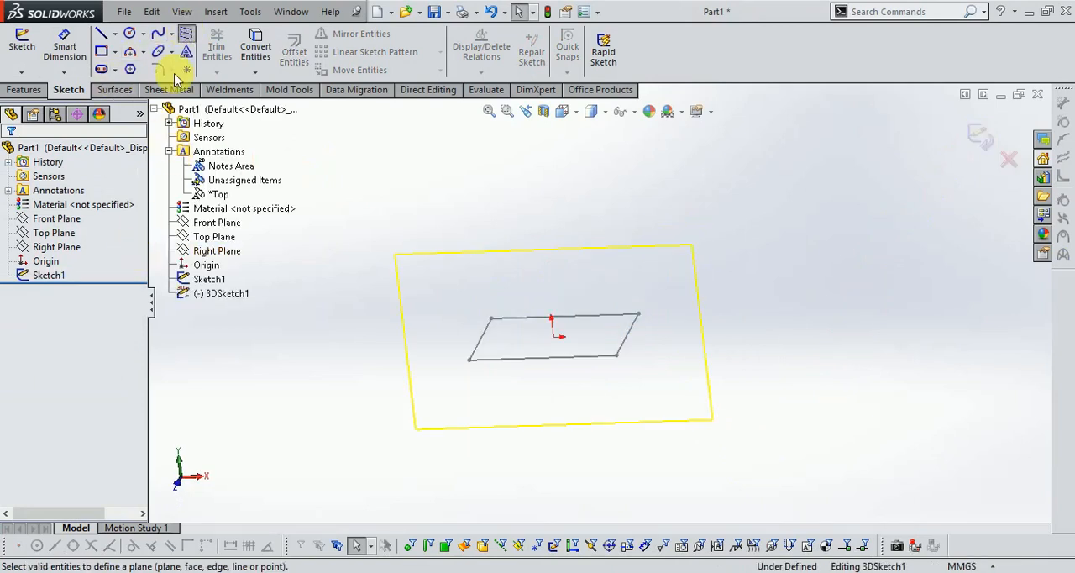
left_click(212, 238)
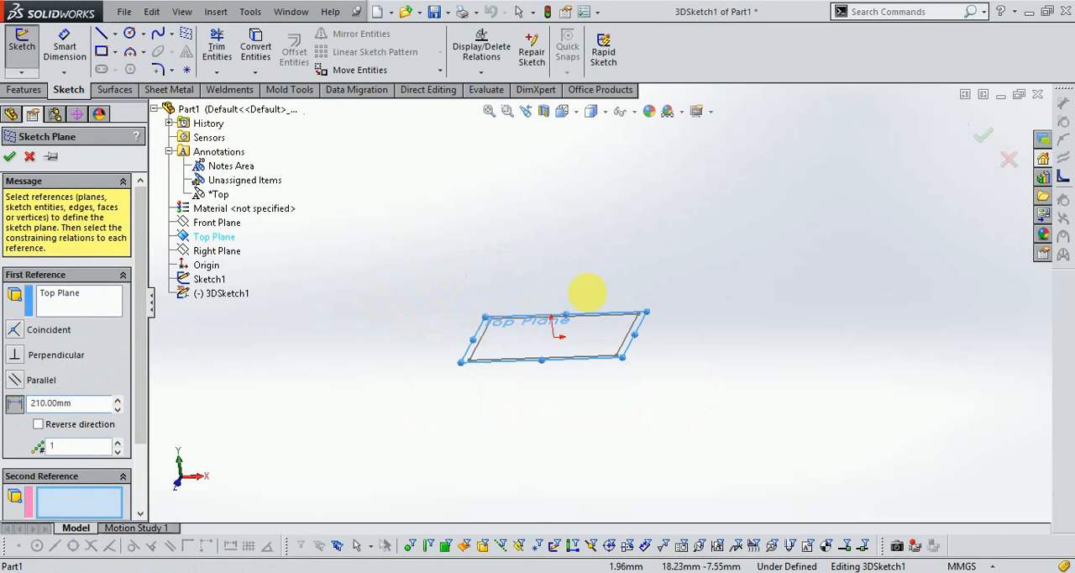
scroll(501, 394, "up", 4)
scroll(609, 175, "down", 1)
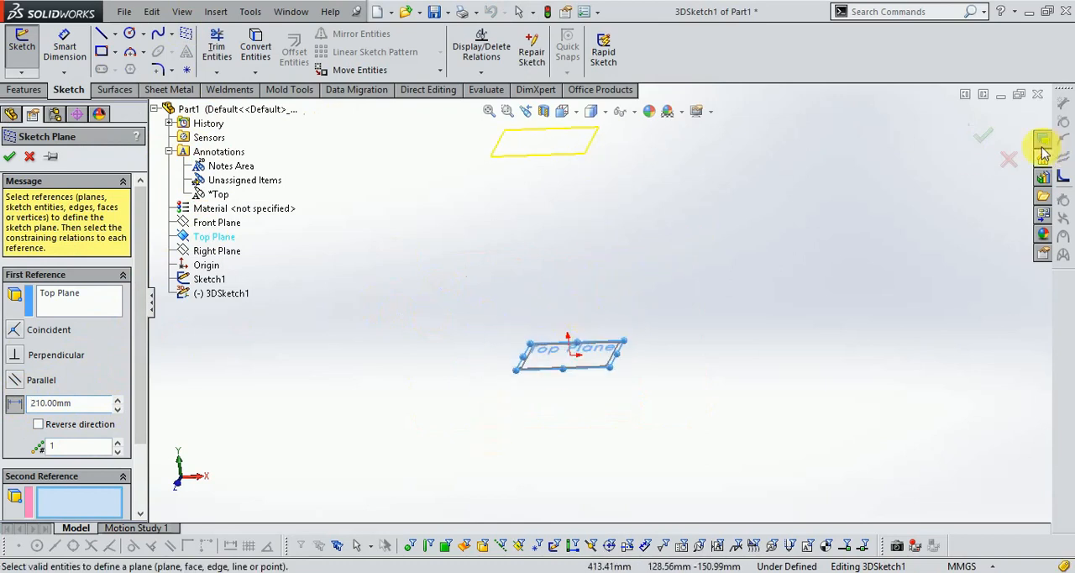
left_click(986, 141)
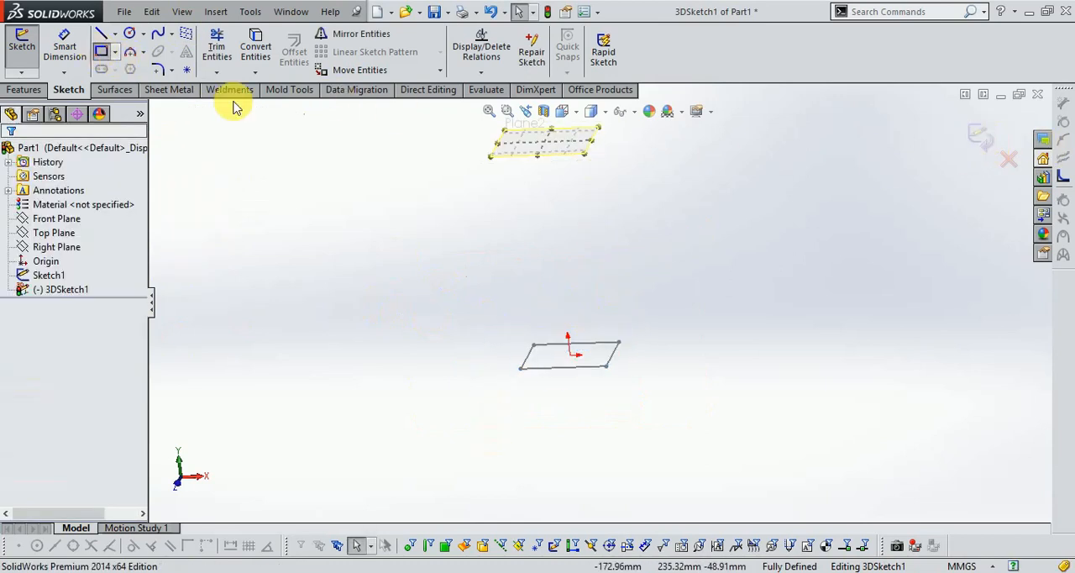
- In top view, draw a corner rectangle about 119 by 83 mm on the offset plane, enclosing the first rectangle
left_click(562, 111)
left_click(592, 178)
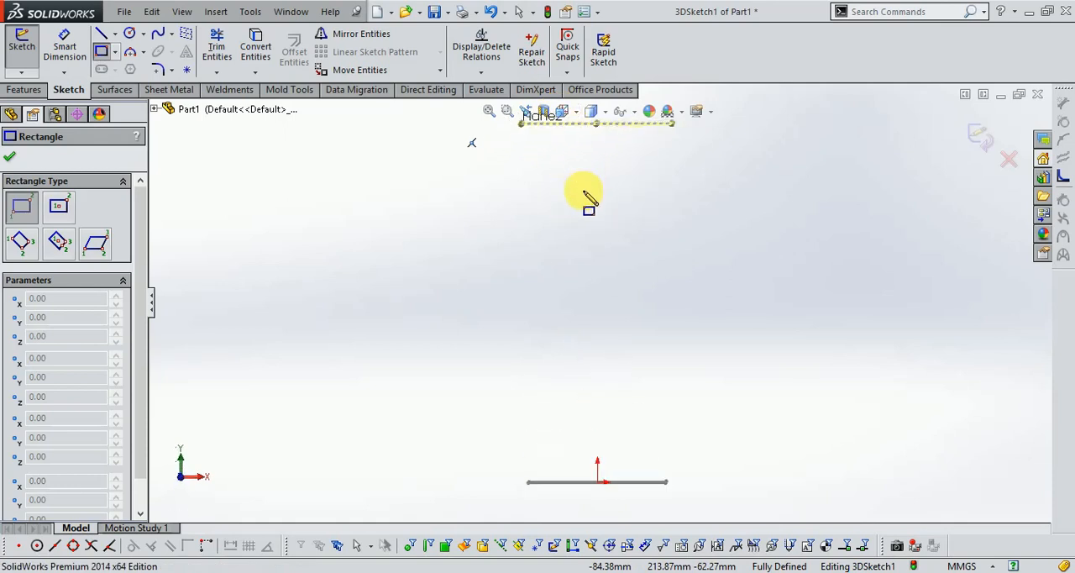
left_click(562, 112)
left_click(583, 153)
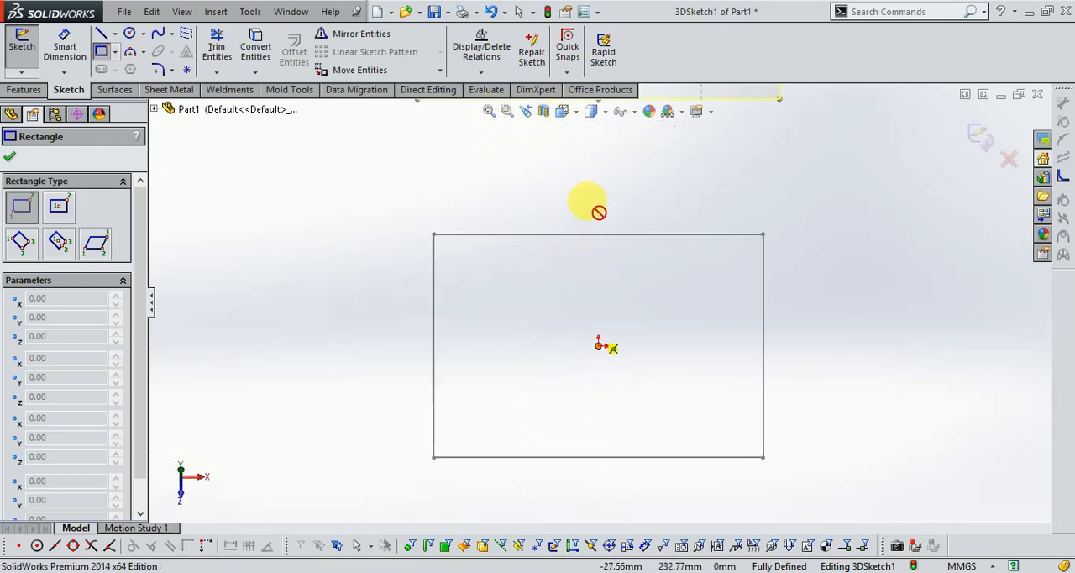
scroll(579, 268, "up", 2)
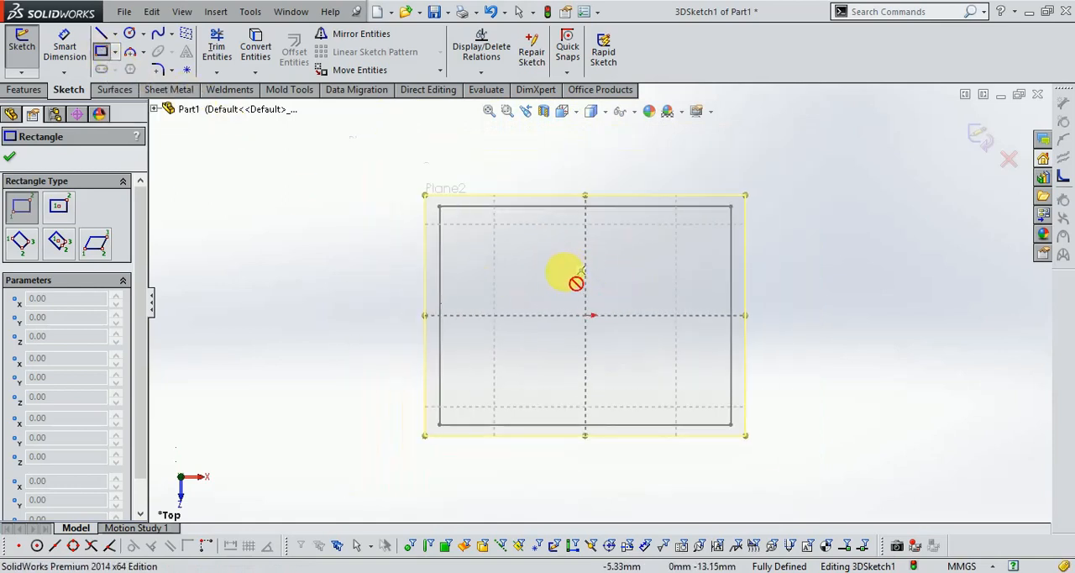
left_click(9, 156)
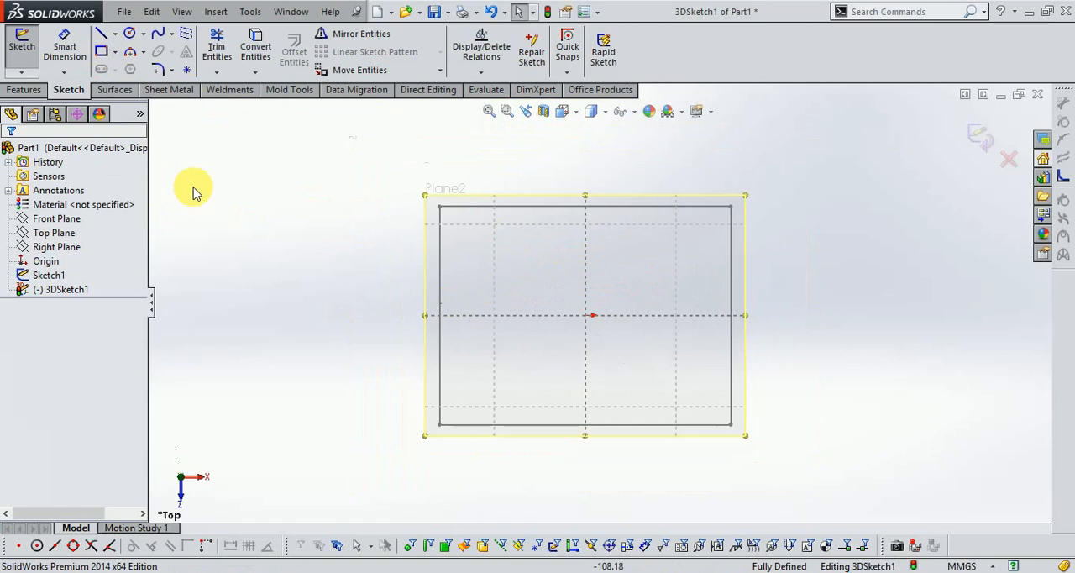
key("Return")
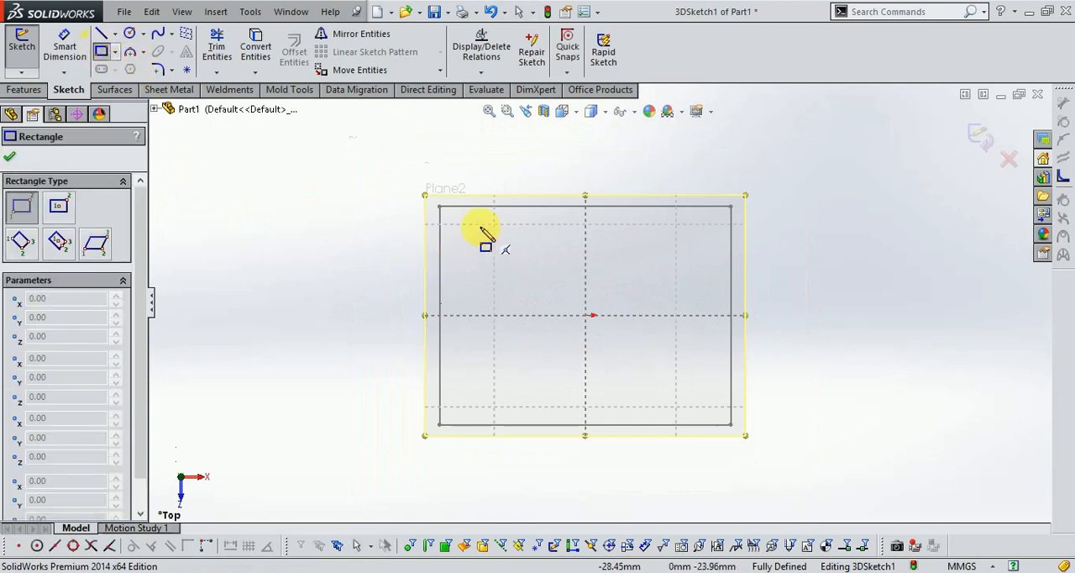
left_click(387, 170)
left_click(821, 471)
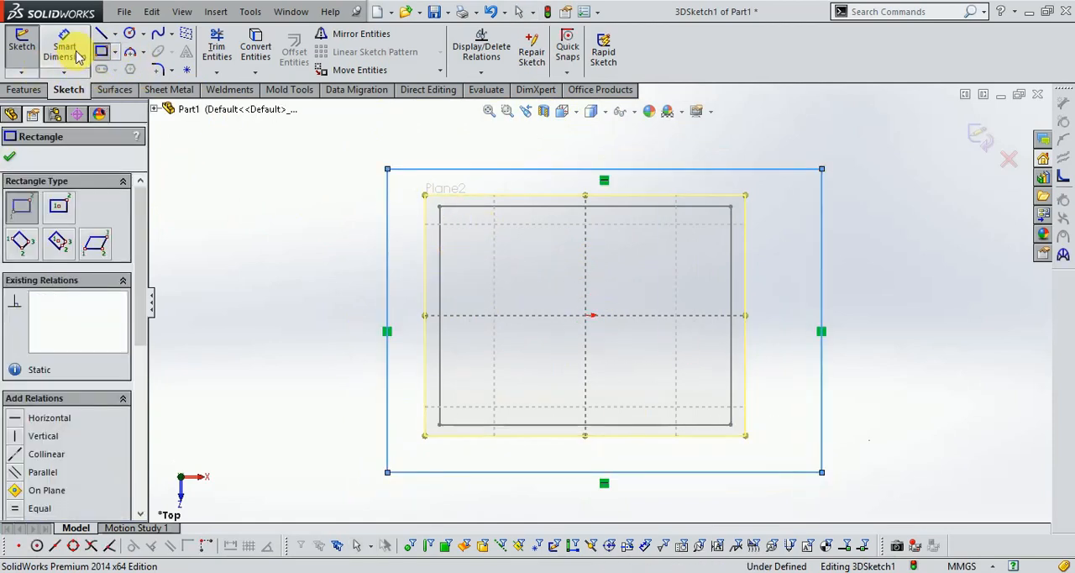
- Dimension the new rectangle 90 mm wide and 90 mm high
left_click(65, 48)
left_click(592, 170)
left_click(602, 150)
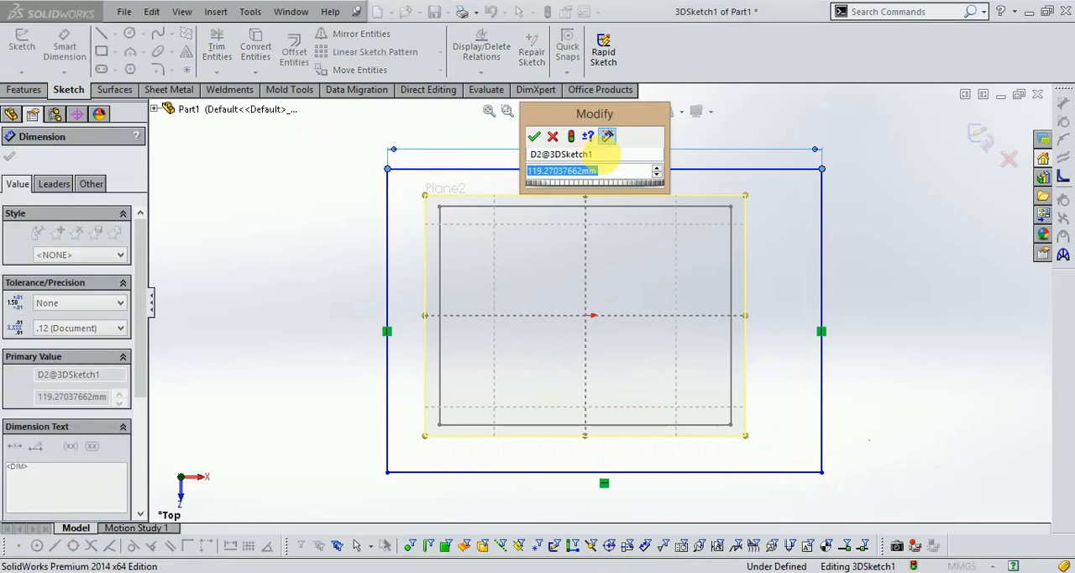
type("90.")
key("Return")
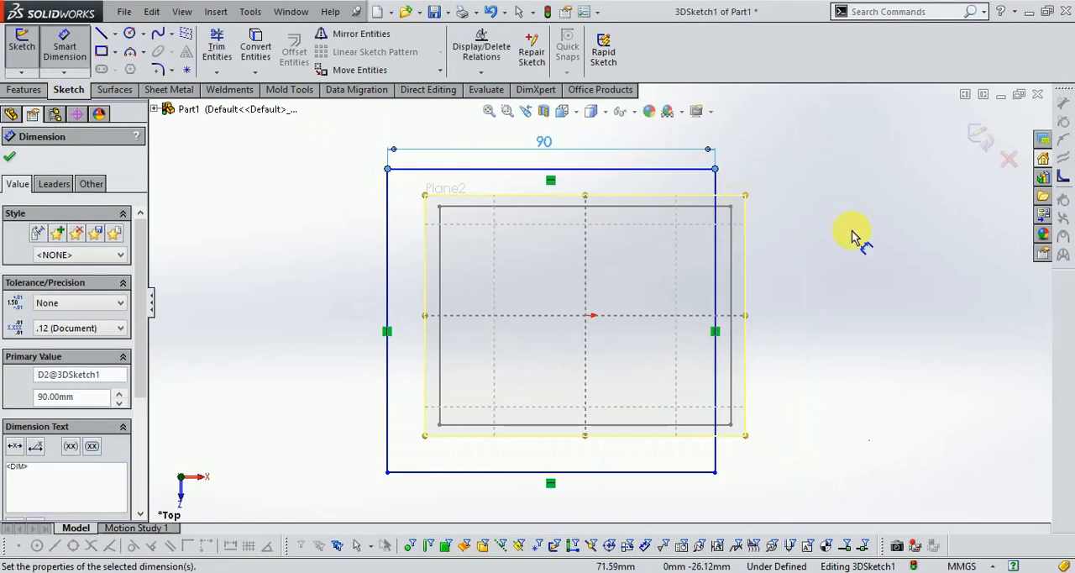
left_click(718, 281)
left_click(802, 290)
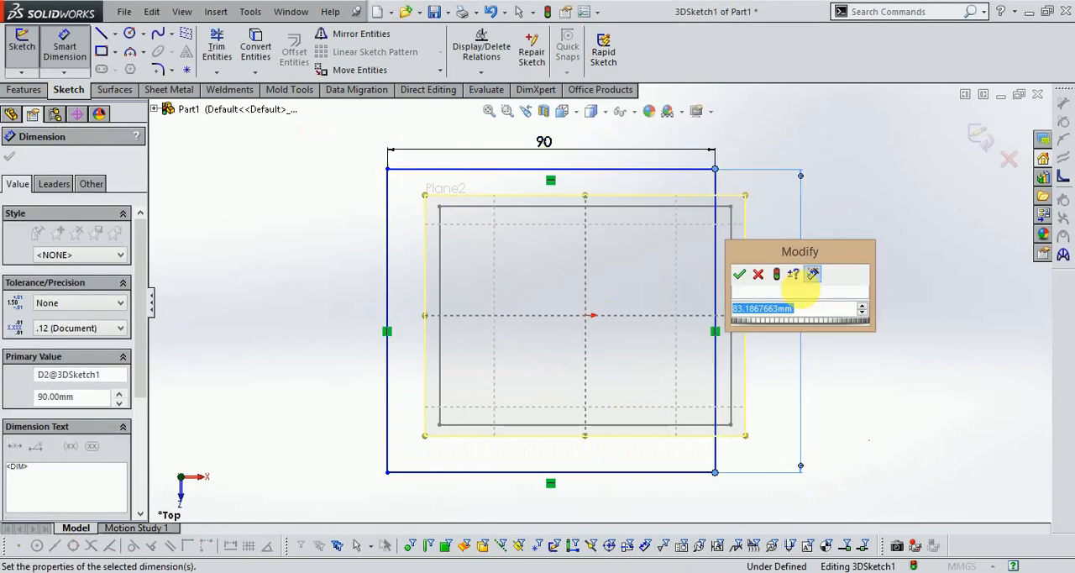
type("90.0")
key("Return")
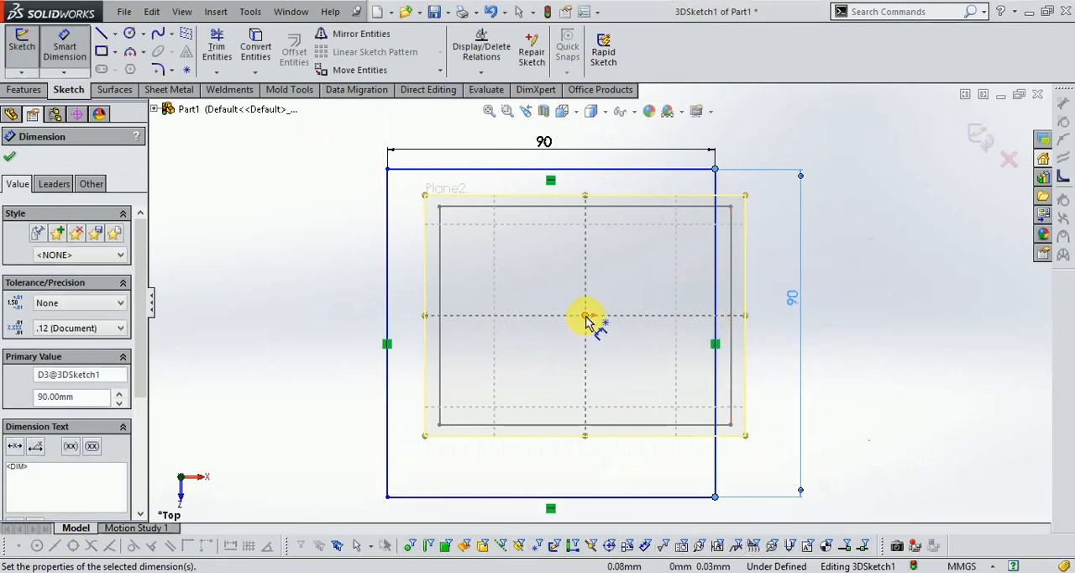
- Dimension the square's upper and right edges 45 mm from the origin and finish the 3D sketch
left_click(612, 176)
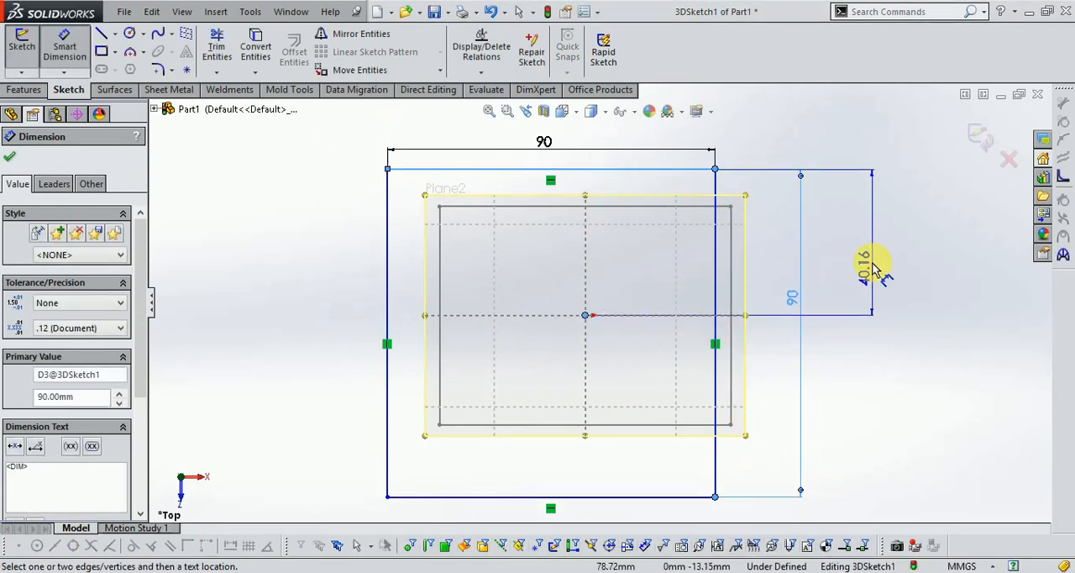
left_click(877, 269)
type("45.0")
key("Return")
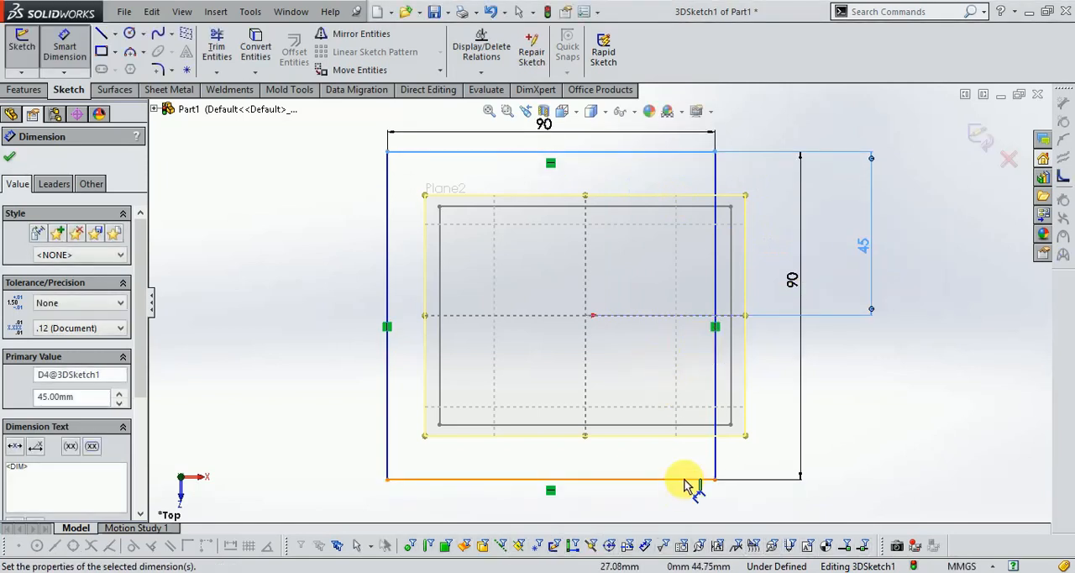
left_click(715, 464)
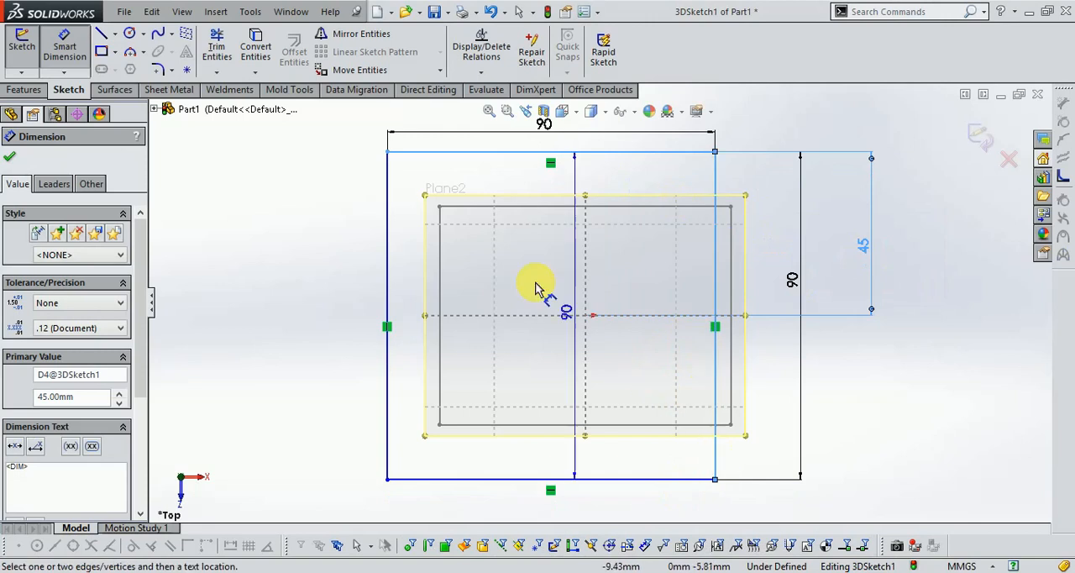
left_click(585, 316)
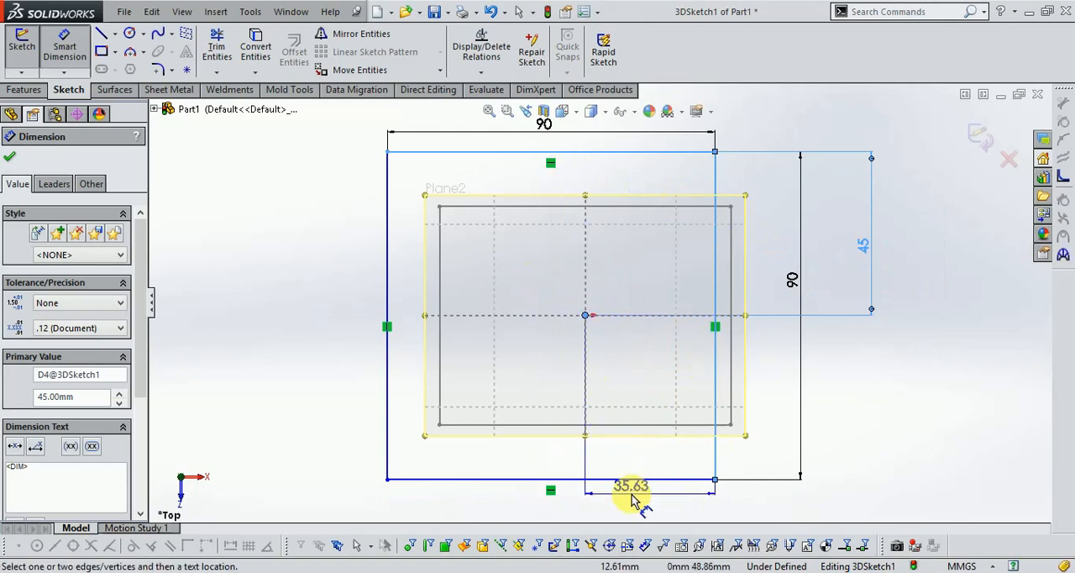
left_click(632, 499)
type("45")
key("Return")
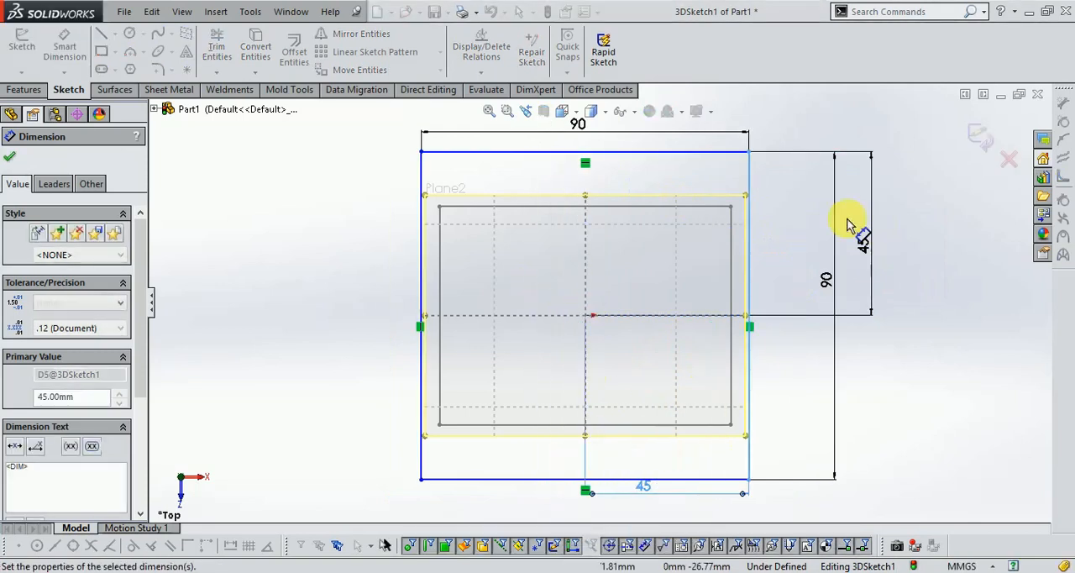
left_click(979, 138)
- On the Front Plane, sketch a vertical line about 210 mm long from the origin to the upper profile and finish the sketch
mouse_move(791, 399)
middle_mouse_down()
mouse_move(804, 300)
mouse_move(782, 249)
mouse_move(710, 329)
middle_mouse_up()
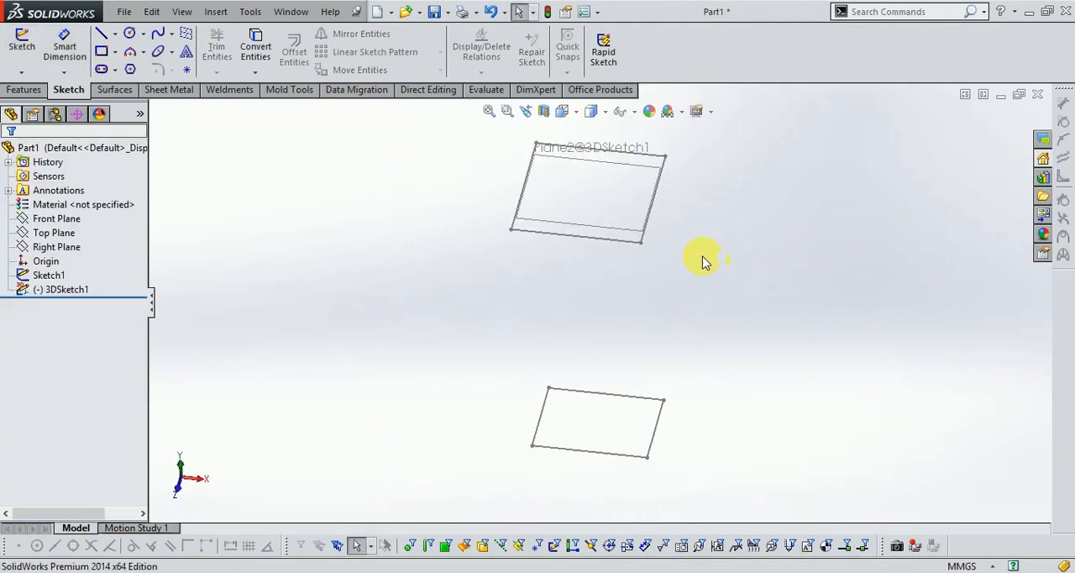
left_click(77, 219)
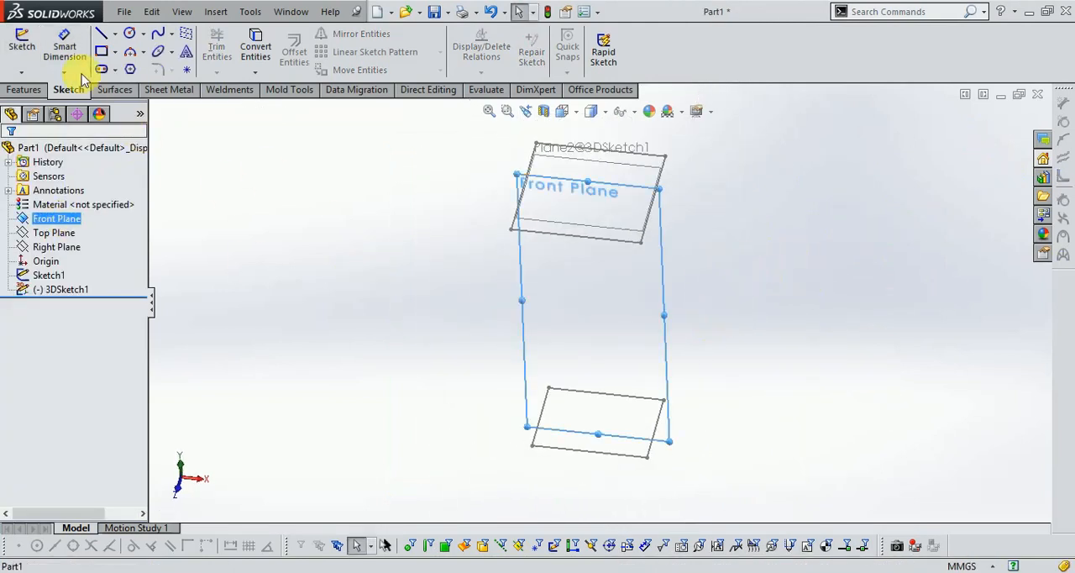
left_click(24, 42)
left_click(562, 113)
left_click(581, 168)
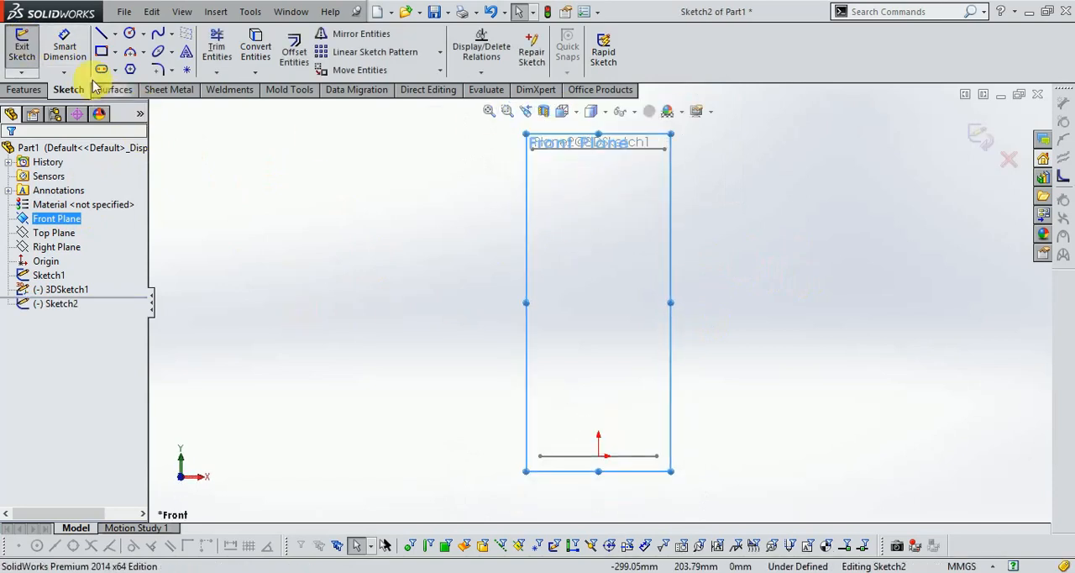
left_click(103, 38)
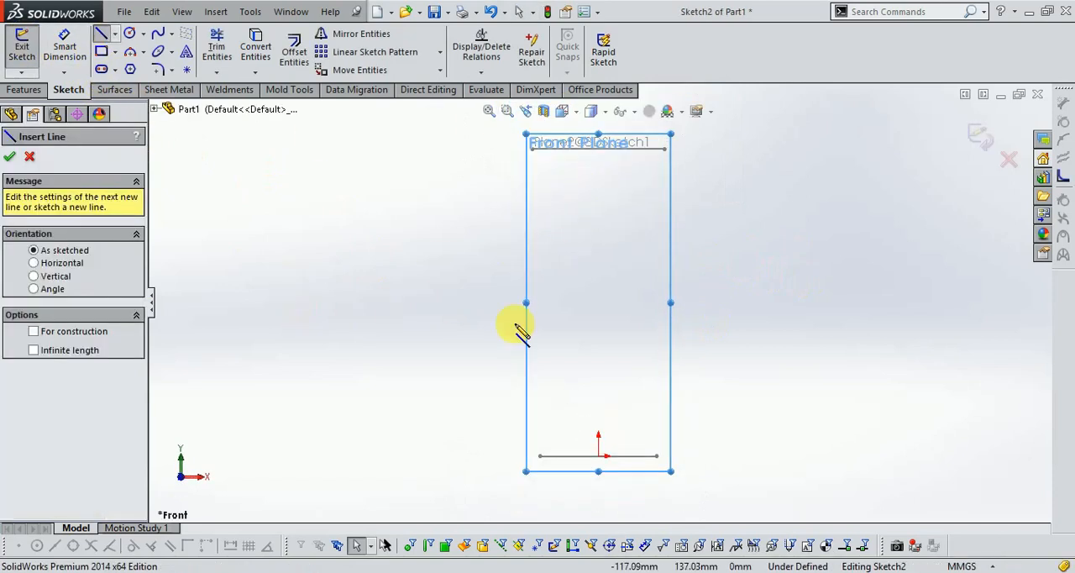
left_click(599, 456)
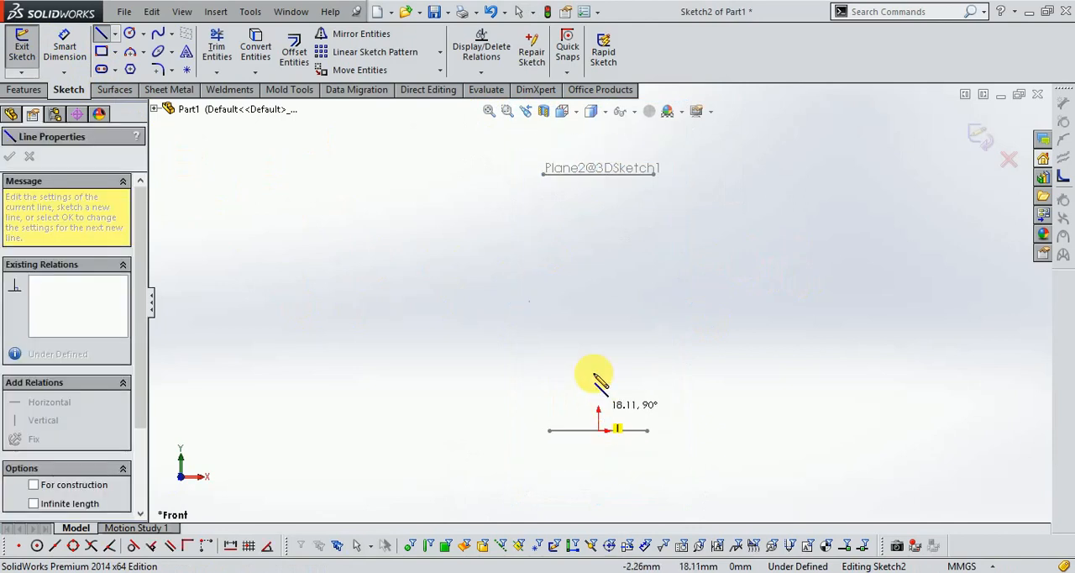
left_click(599, 177)
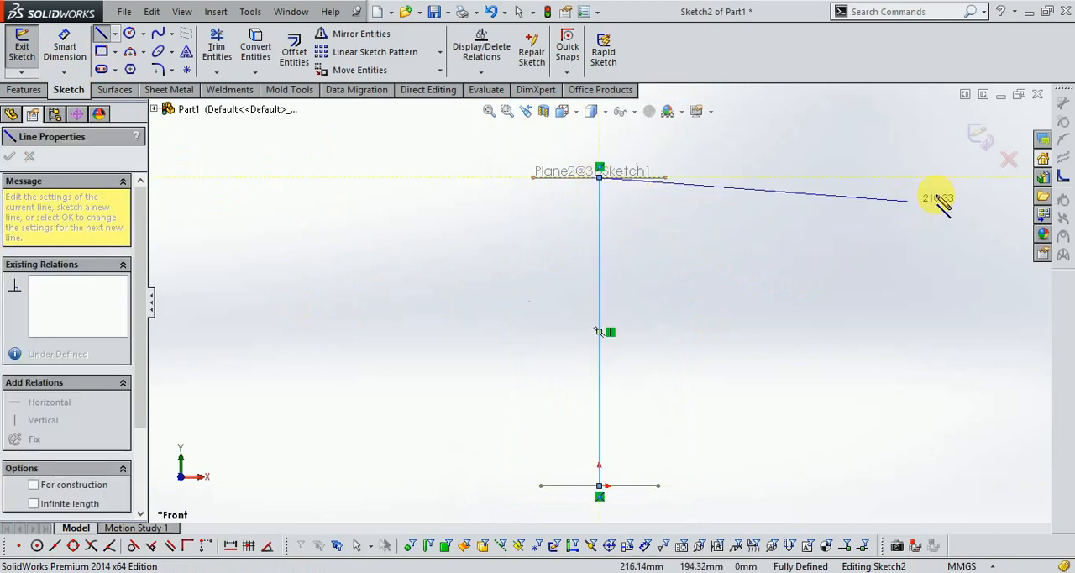
left_click(978, 138)
- Start a lofted boss using the base rectangle and the upper square as its profiles
middle_click_drag(811, 235, 752, 235)
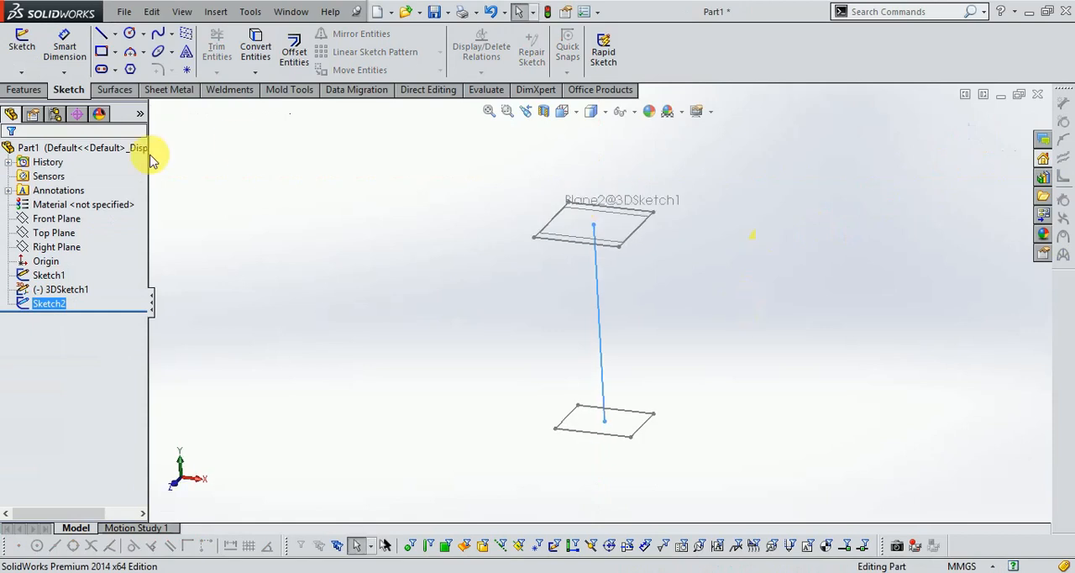
left_click(24, 90)
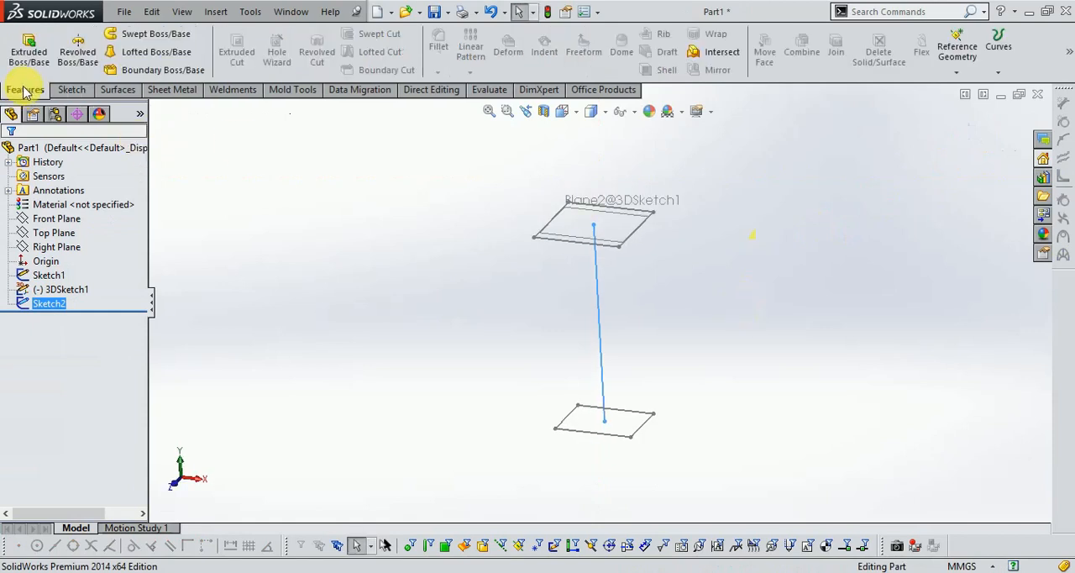
left_click(170, 54)
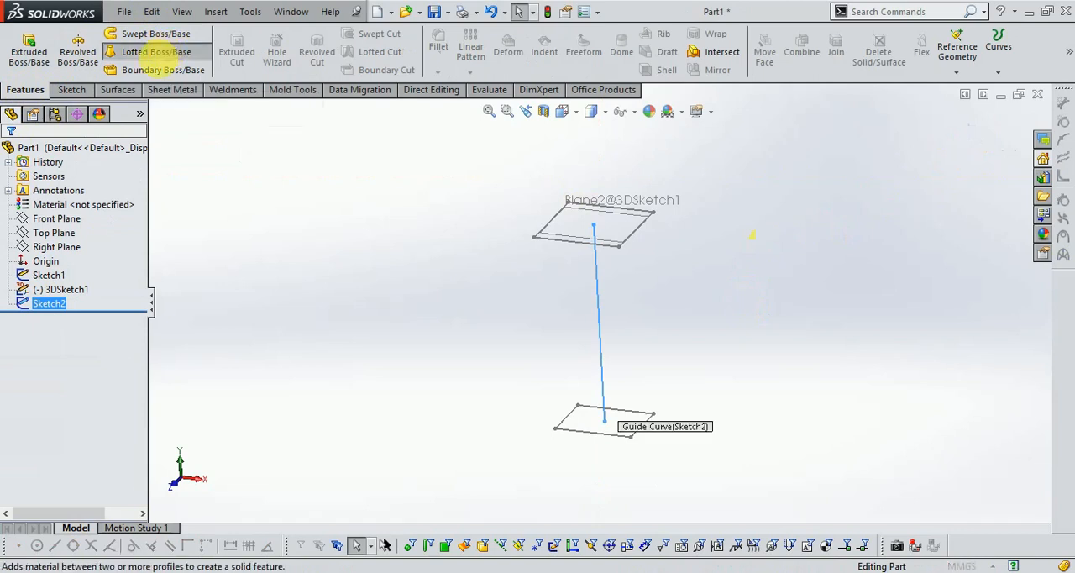
scroll(585, 426, "down", 2)
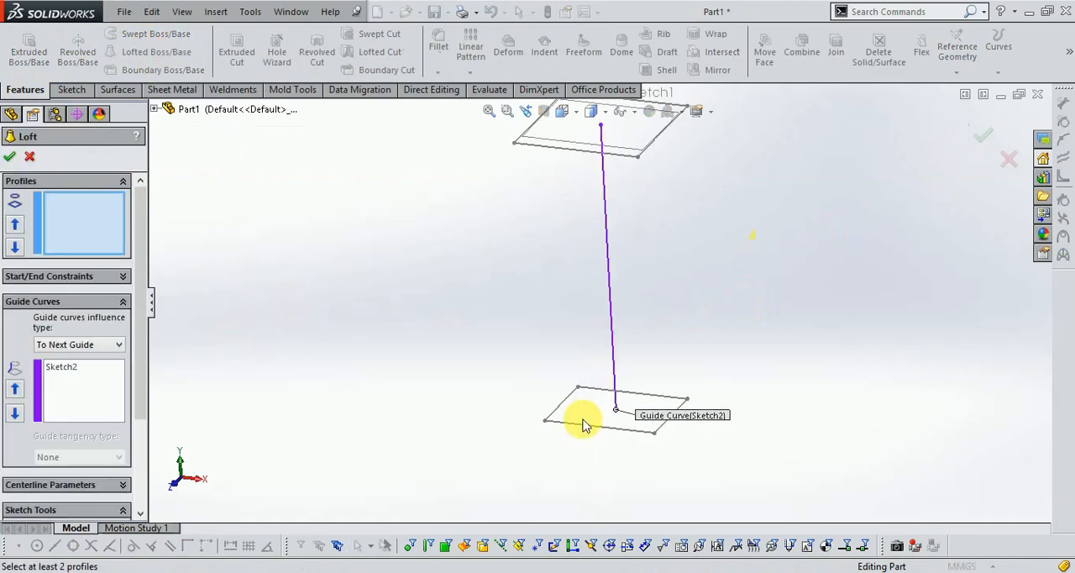
left_click(582, 429)
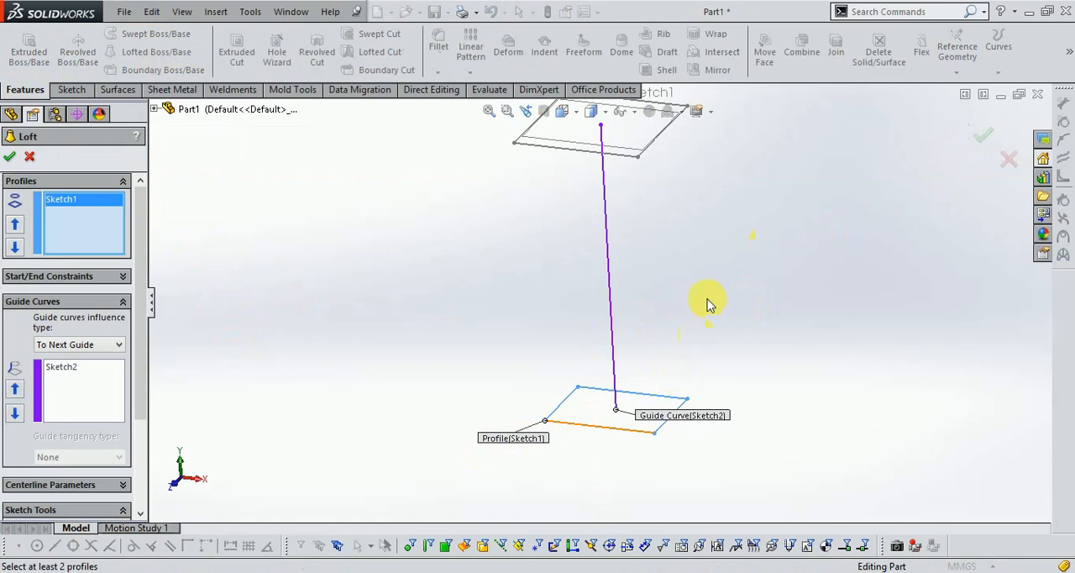
scroll(708, 214, "up", 2)
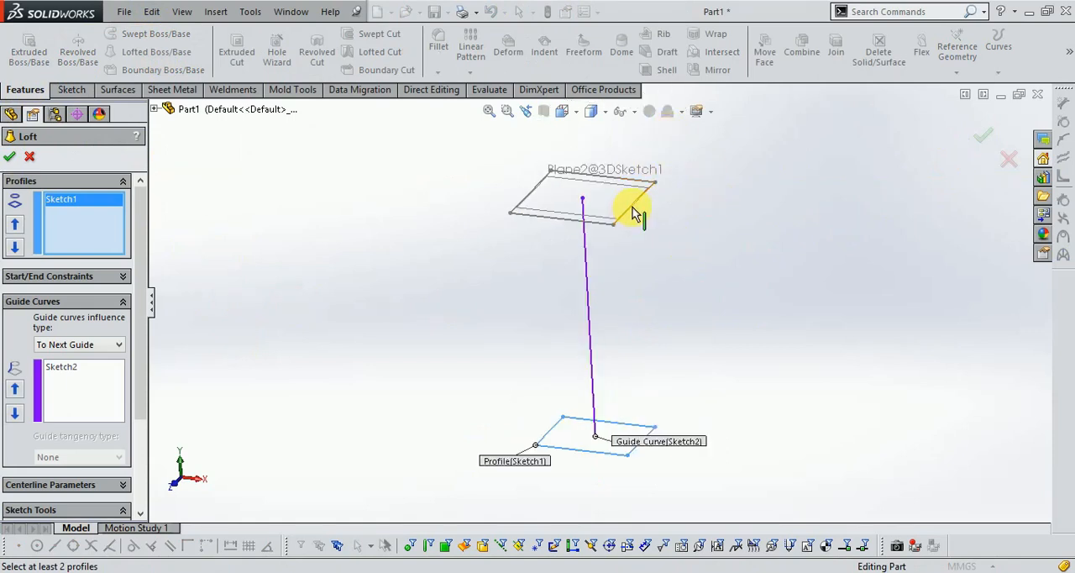
left_click(634, 214)
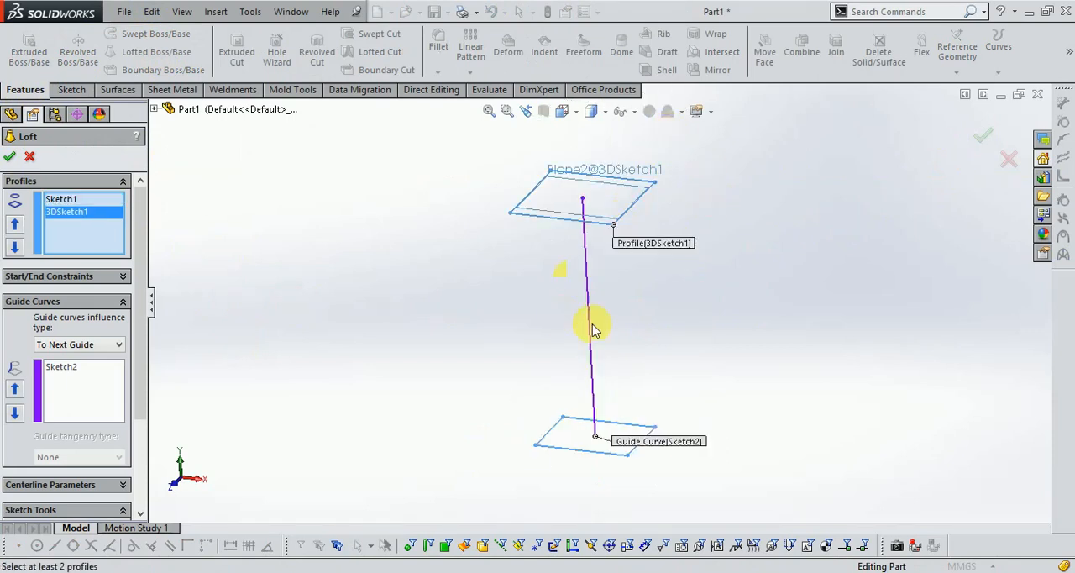
- Remove the vertical line sketch from the loft's guide curves
left_click(78, 393)
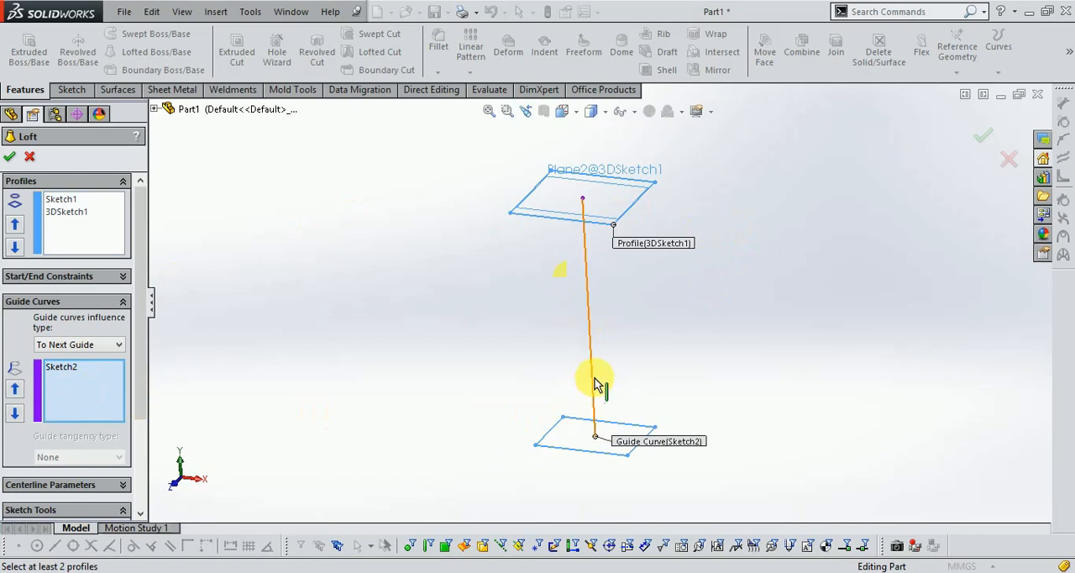
left_click(72, 369)
right_click(72, 369)
left_click(84, 393)
- Move the upper square's loft connector to its front-left corner, matching the base connector, and complete the loft
scroll(536, 282, "down", 3)
scroll(438, 187, "up", 2)
scroll(650, 399, "down", 1)
scroll(219, 205, "up", 2)
scroll(492, 257, "down", 1)
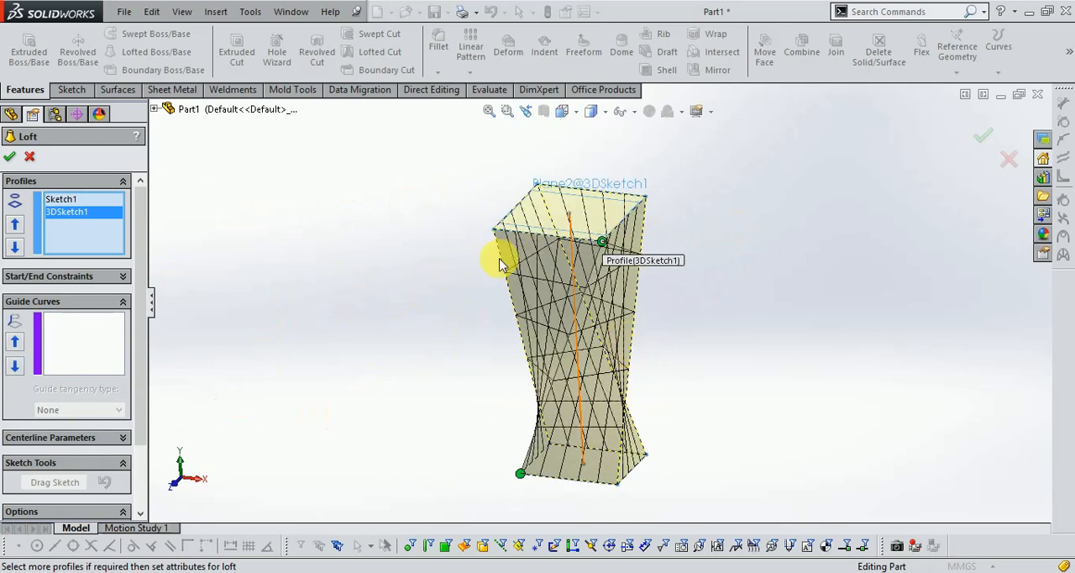
scroll(611, 255, "down", 1)
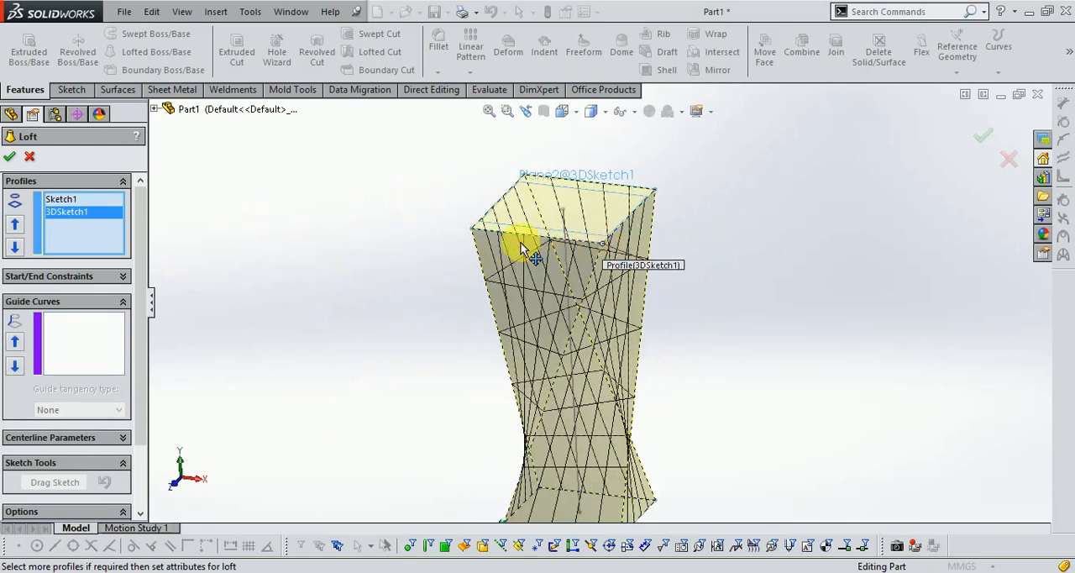
left_click_drag(474, 234, 471, 232)
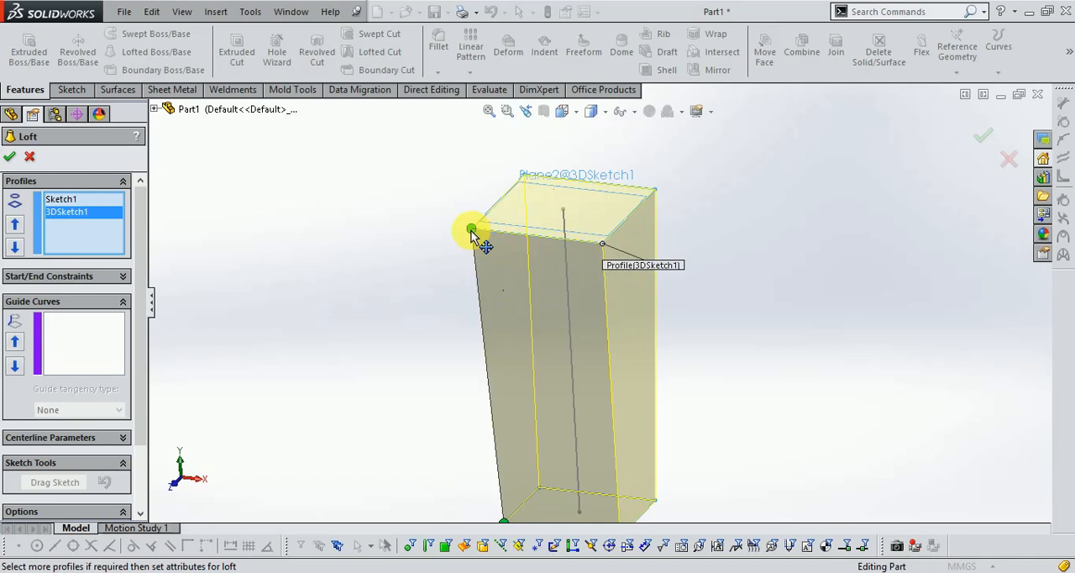
scroll(408, 192, "up", 1)
scroll(723, 319, "down", 1)
scroll(530, 182, "up", 2)
scroll(623, 352, "down", 2)
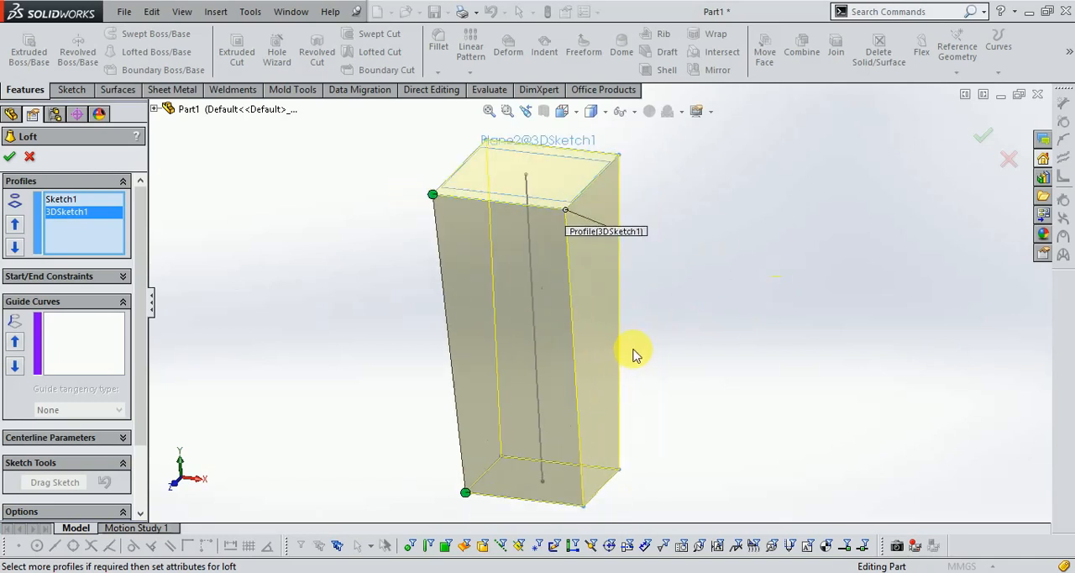
middle_click_drag(730, 321, 765, 351)
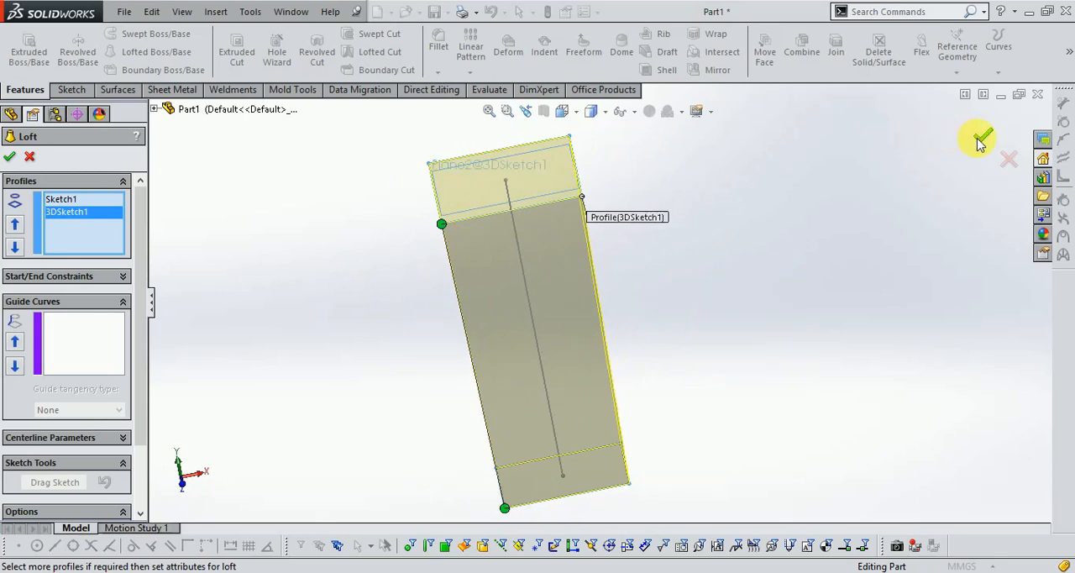
middle_click_drag(826, 278, 756, 312)
- On the solid's right side face, in right view, sketch a 3-point corner rectangle about 23 by 7 mm along the left slanted edge
left_click(70, 89)
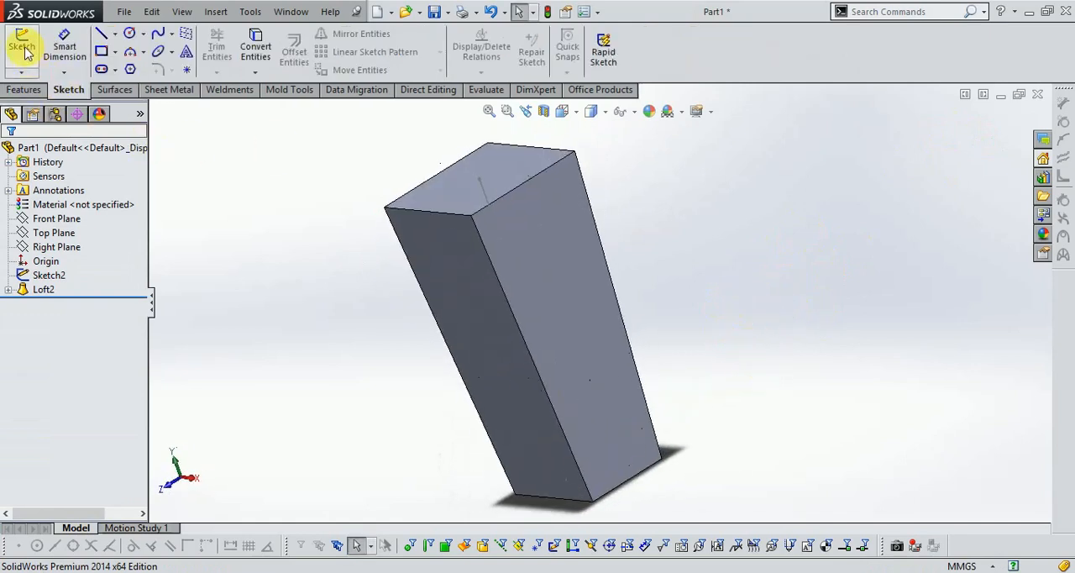
left_click(26, 53)
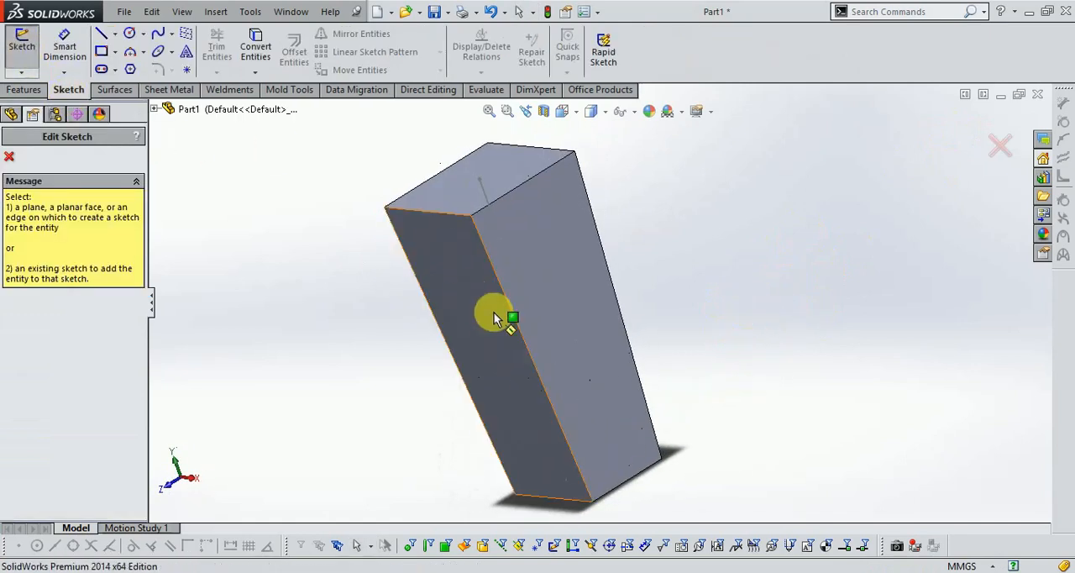
left_click(565, 335)
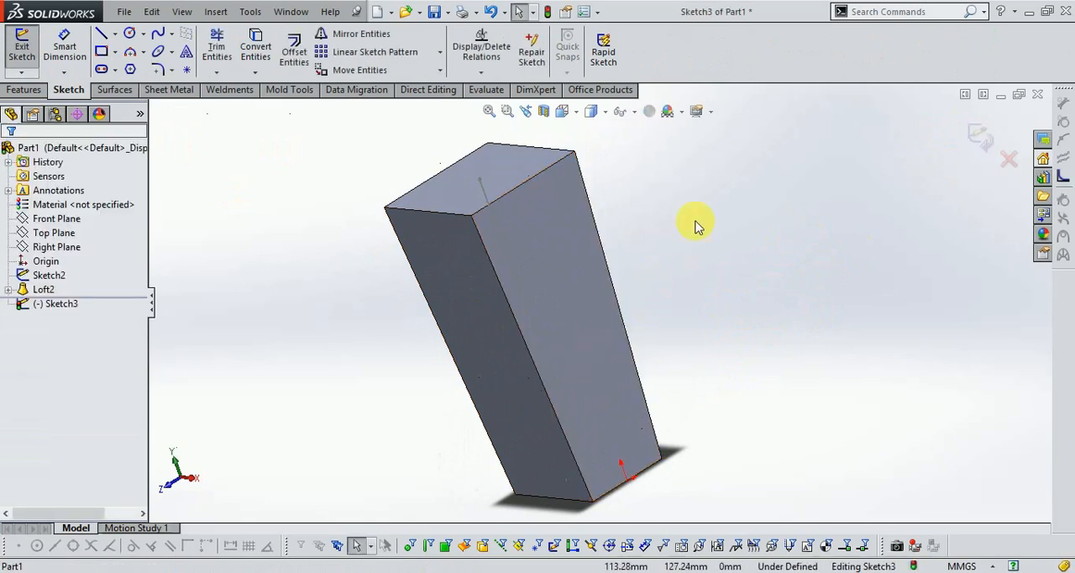
left_click(102, 52)
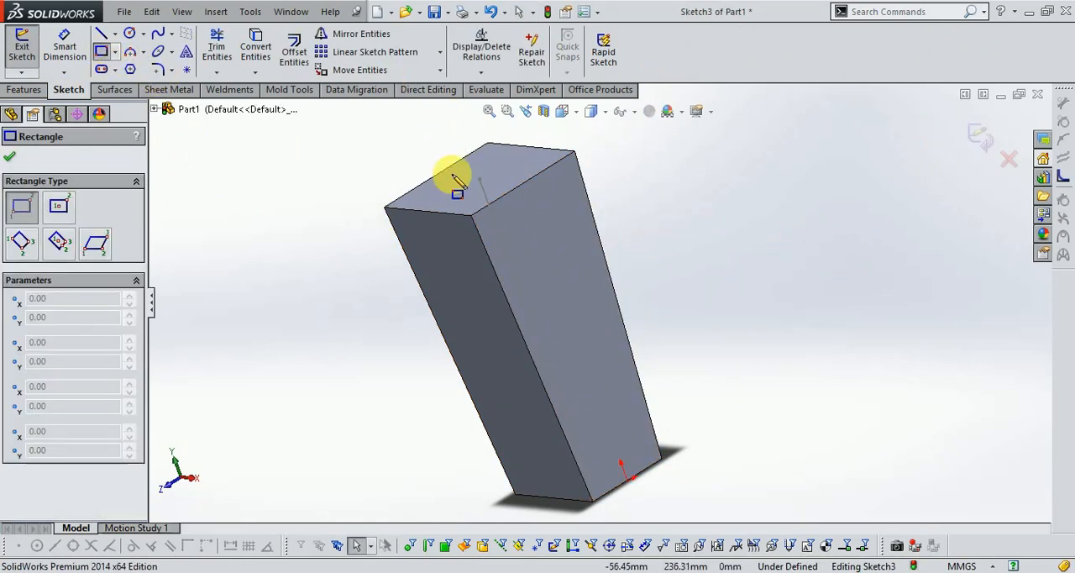
left_click(560, 110)
left_click(584, 170)
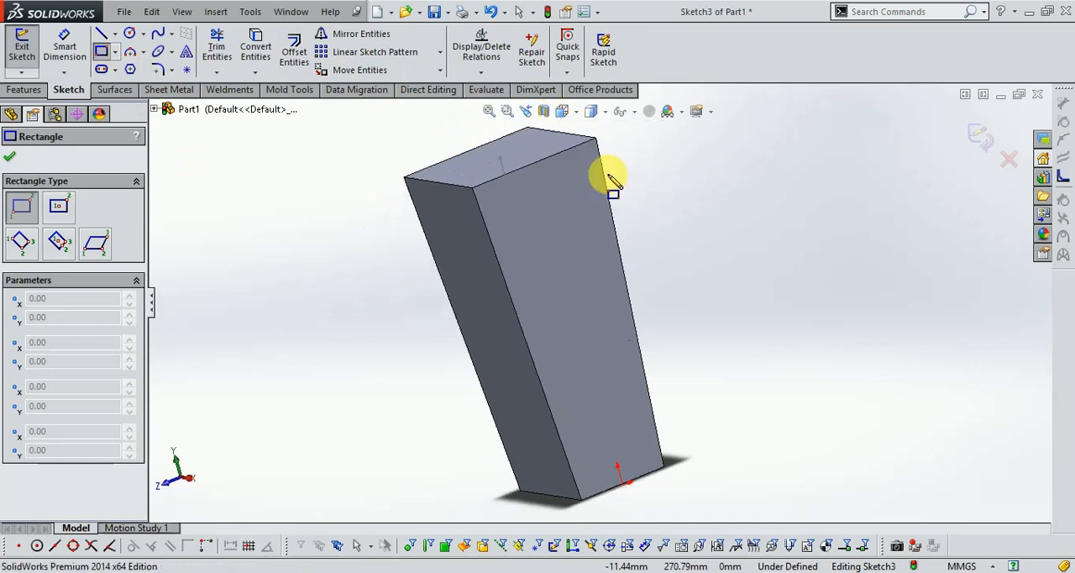
left_click(115, 52)
left_click(137, 101)
left_click(488, 184)
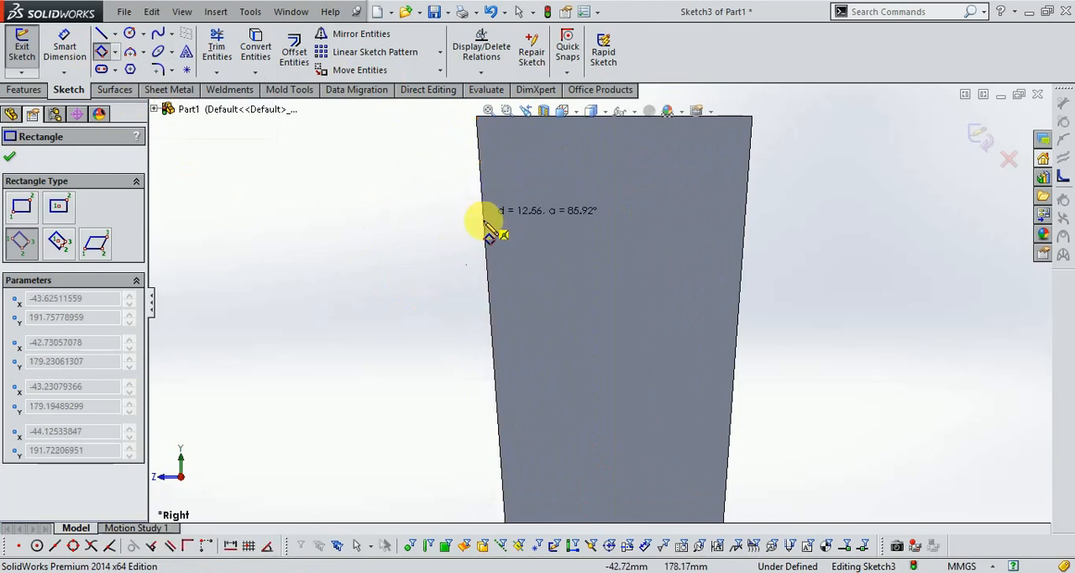
left_click(492, 255)
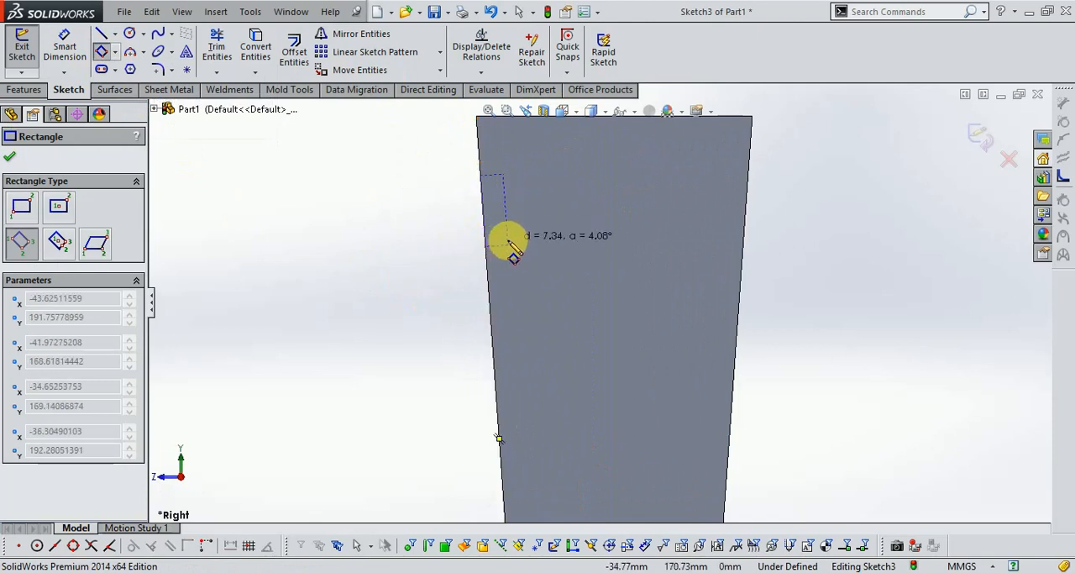
left_click(510, 244)
scroll(546, 149, "down", 4)
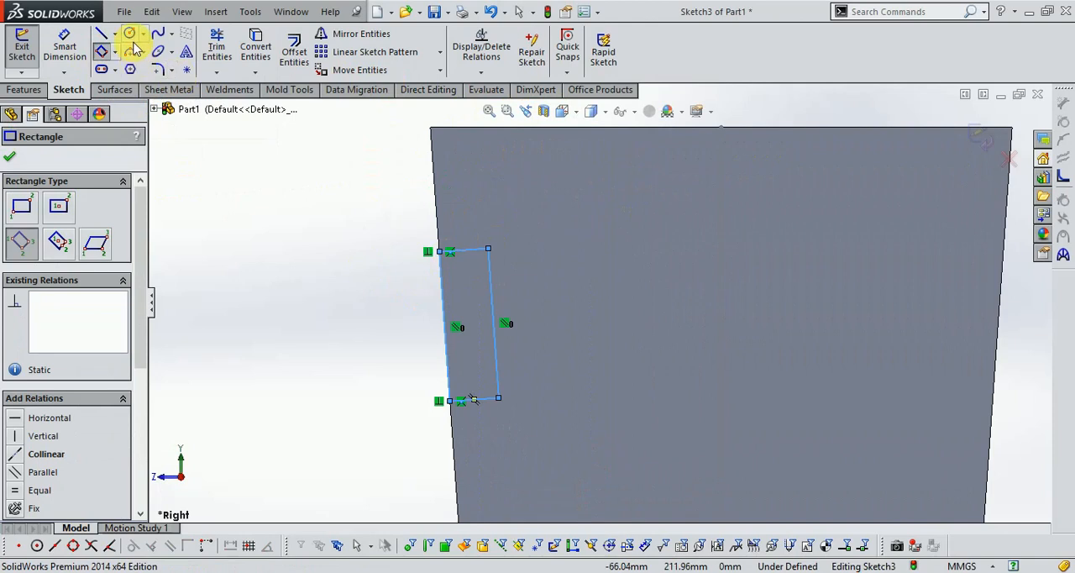
- Dimension the rectangle's upper-left corner vertically 30 mm below the face's top-left corner
left_click(82, 53)
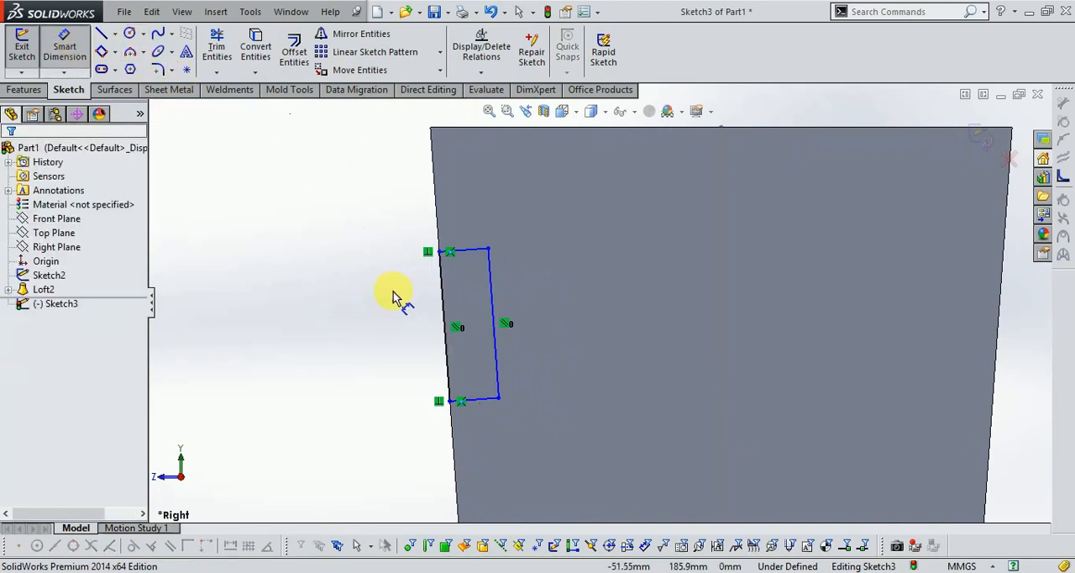
left_click(438, 250)
left_click(431, 130)
left_click(403, 196)
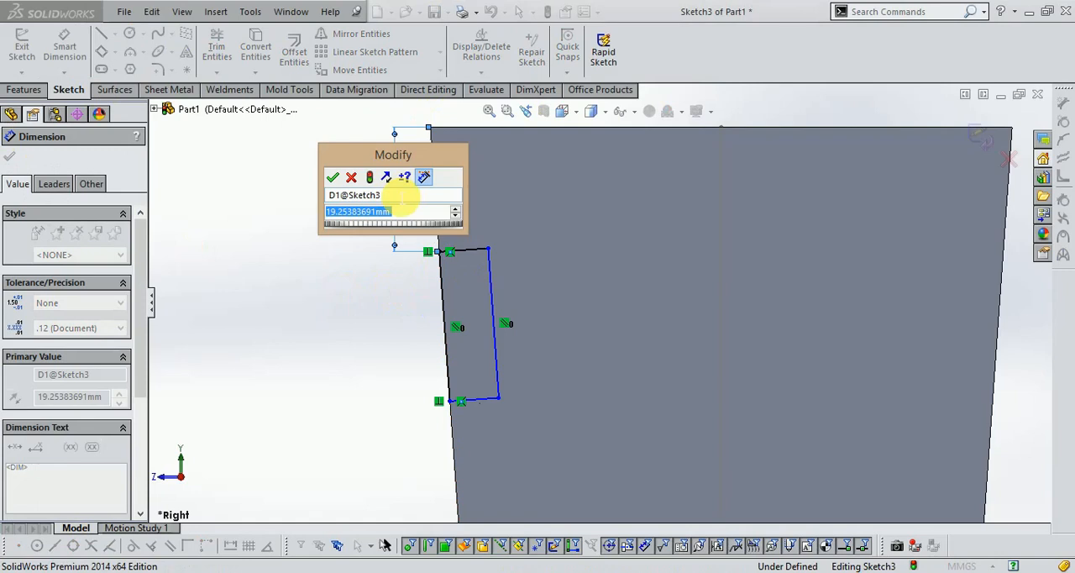
type("30")
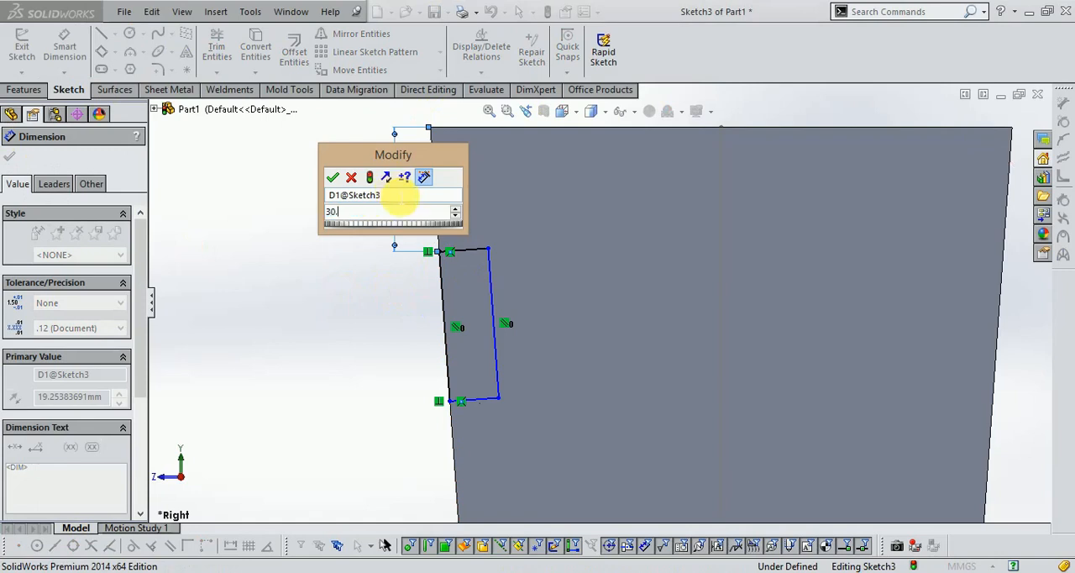
key("Return")
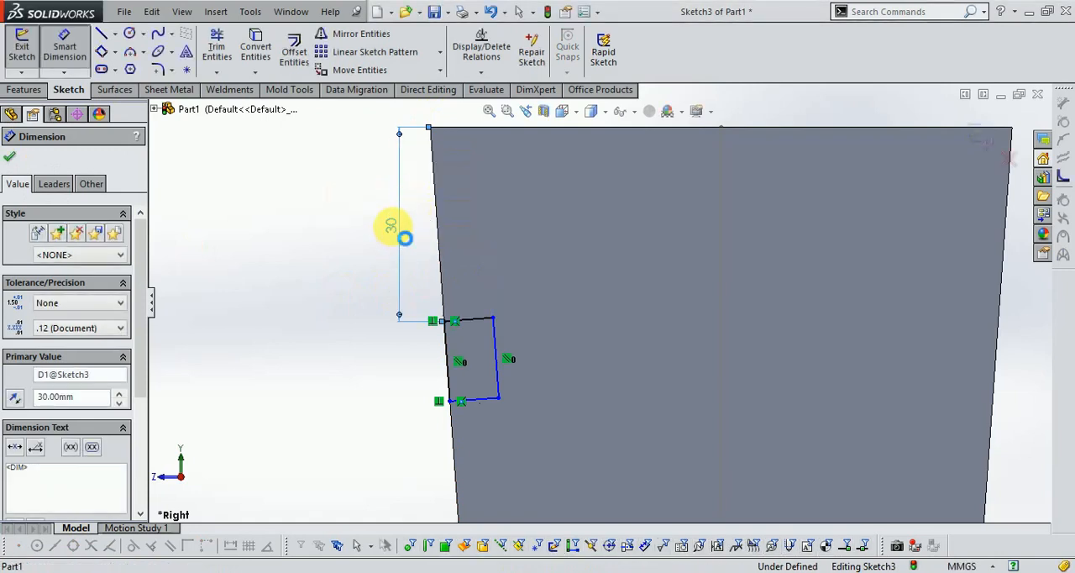
- Set the rectangle's vertical offset from the face's top corner to 15 mm
double_click(392, 227)
type("15")
key("Return")
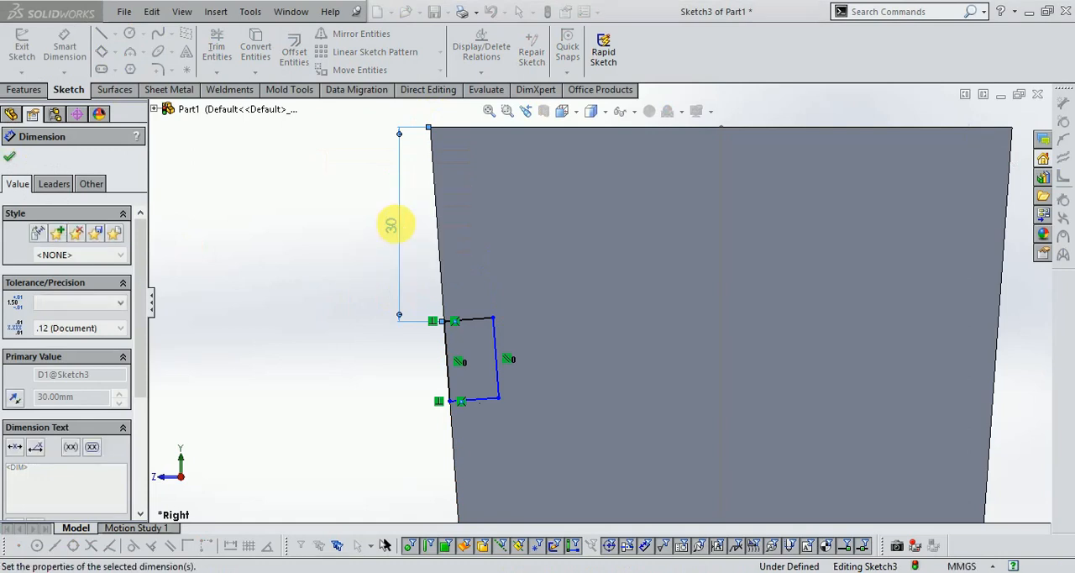
left_click(446, 294)
left_click(384, 307)
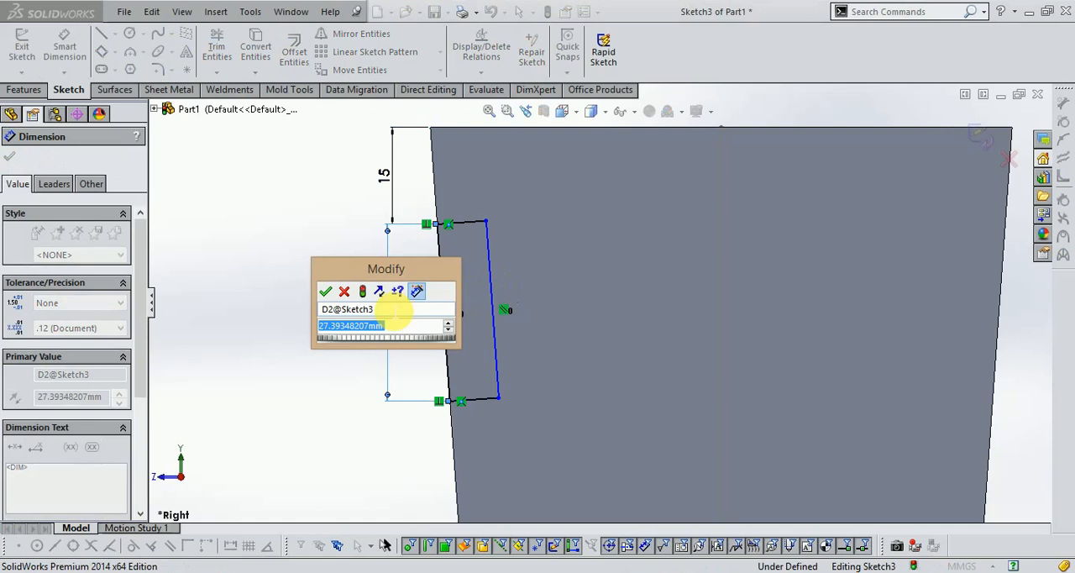
left_click(345, 295)
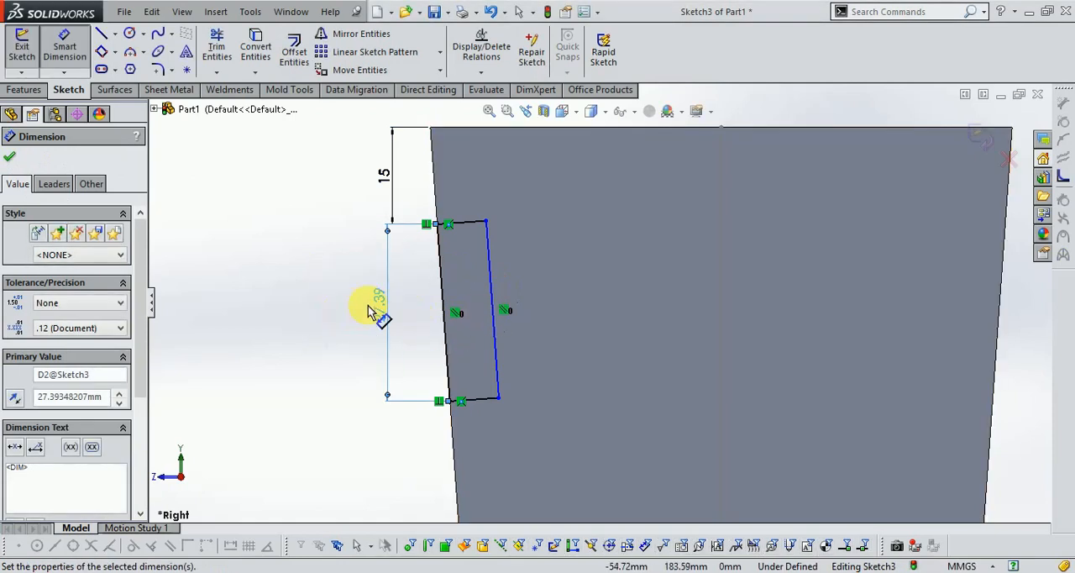
key("Delete")
- Dimension the rectangle's inner long side 45 mm, aligned with the slanted line
mouse_move(496, 311)
left_mouse_down()
mouse_move(523, 308)
mouse_move(585, 204)
left_mouse_up()
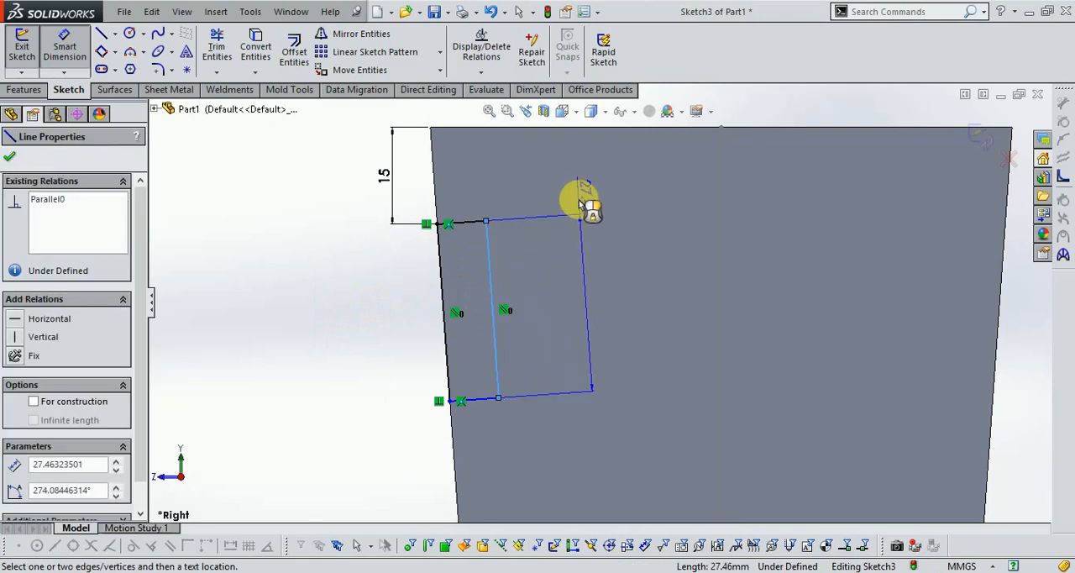
left_click(583, 331)
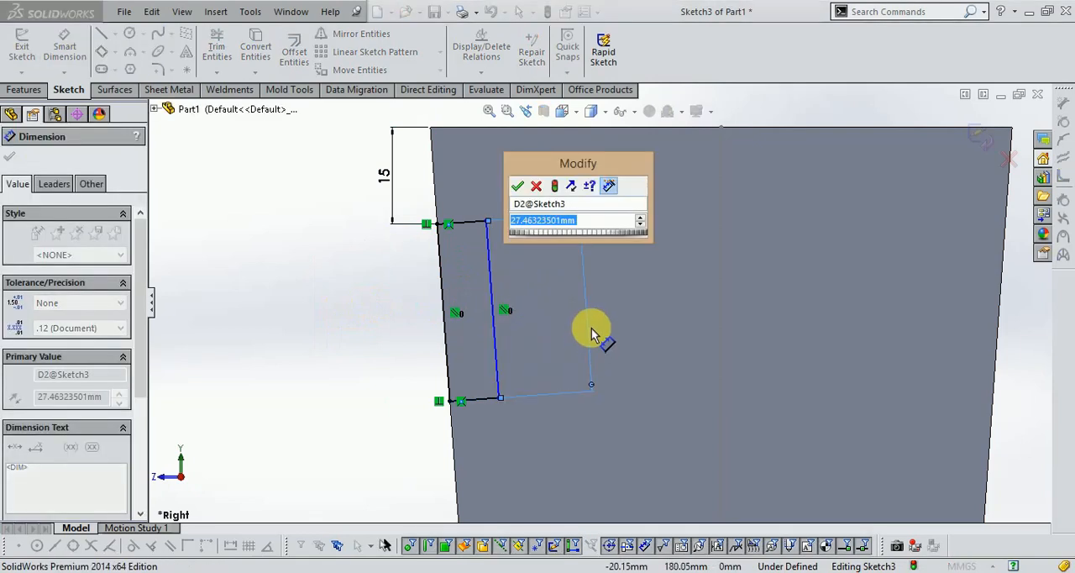
type("45")
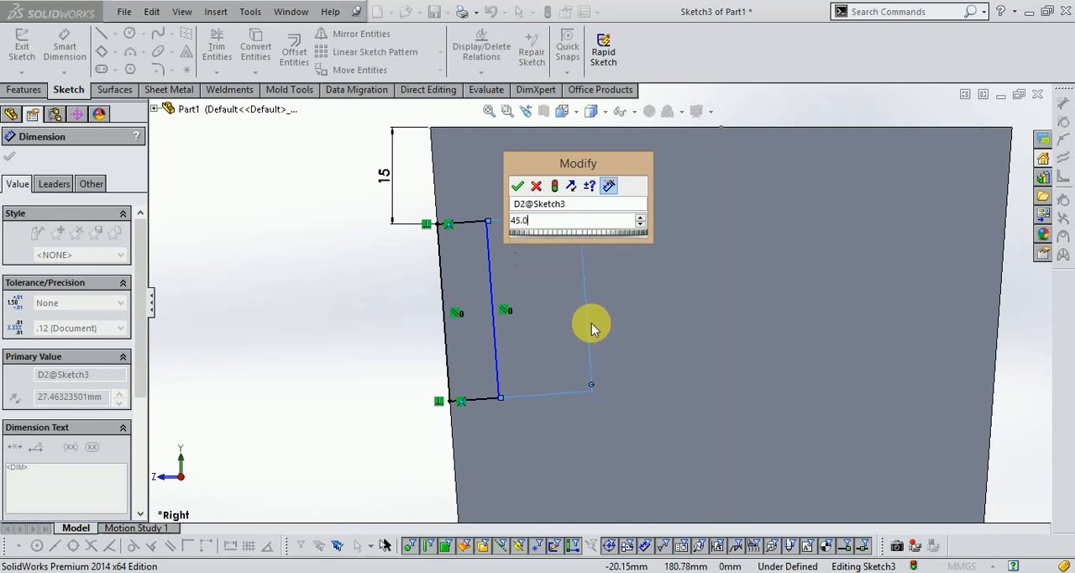
key("Return")
- Set the length of the rectangle's inner long side to 40 mm
scroll(517, 235, "up", 6)
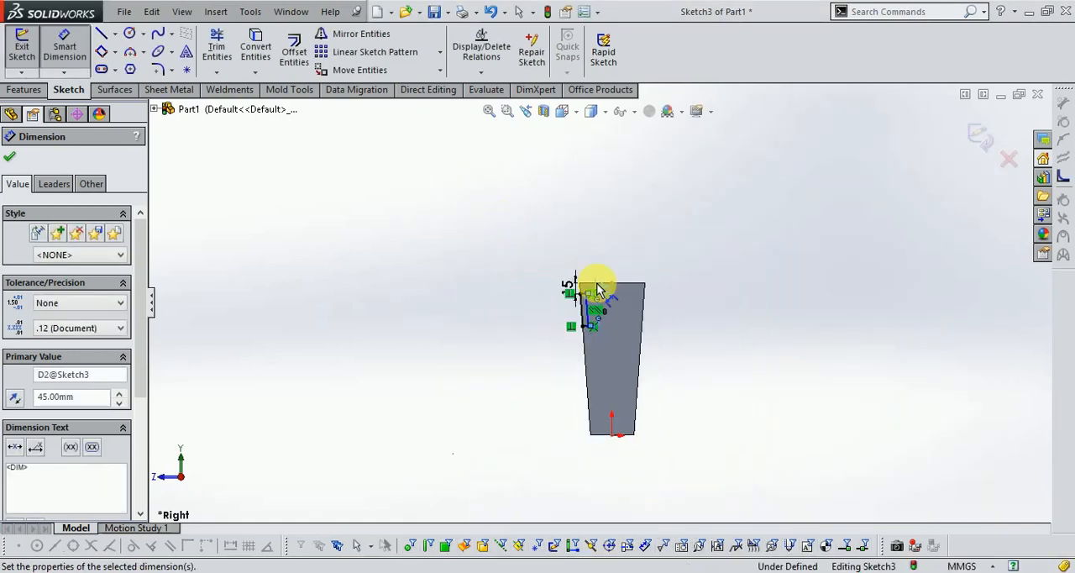
scroll(601, 320, "down", 4)
scroll(604, 351, "down", 2)
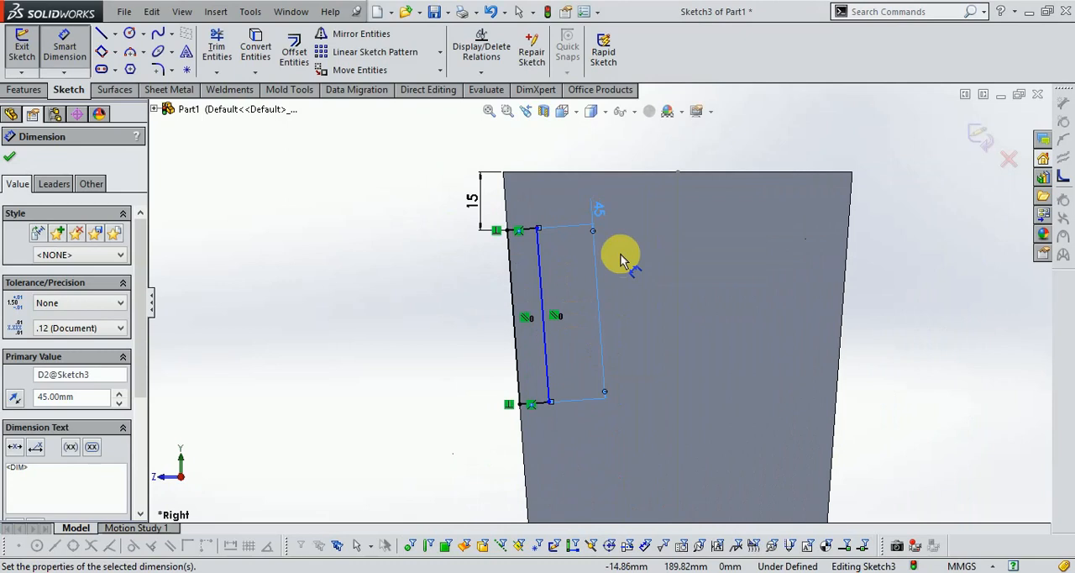
double_click(597, 220)
type("40.0")
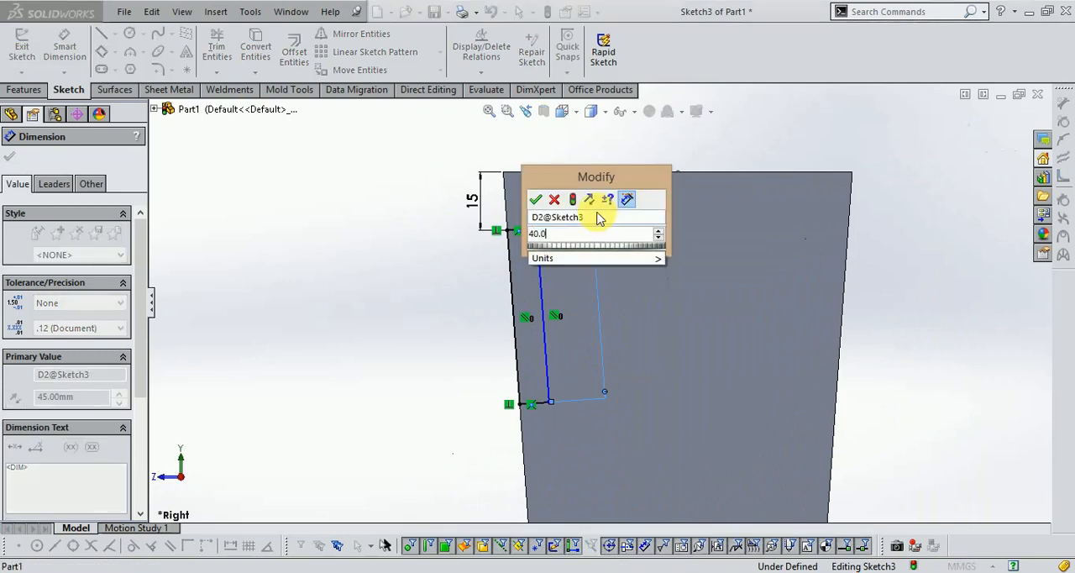
key("Return")
scroll(547, 283, "up", 1)
scroll(560, 324, "down", 4)
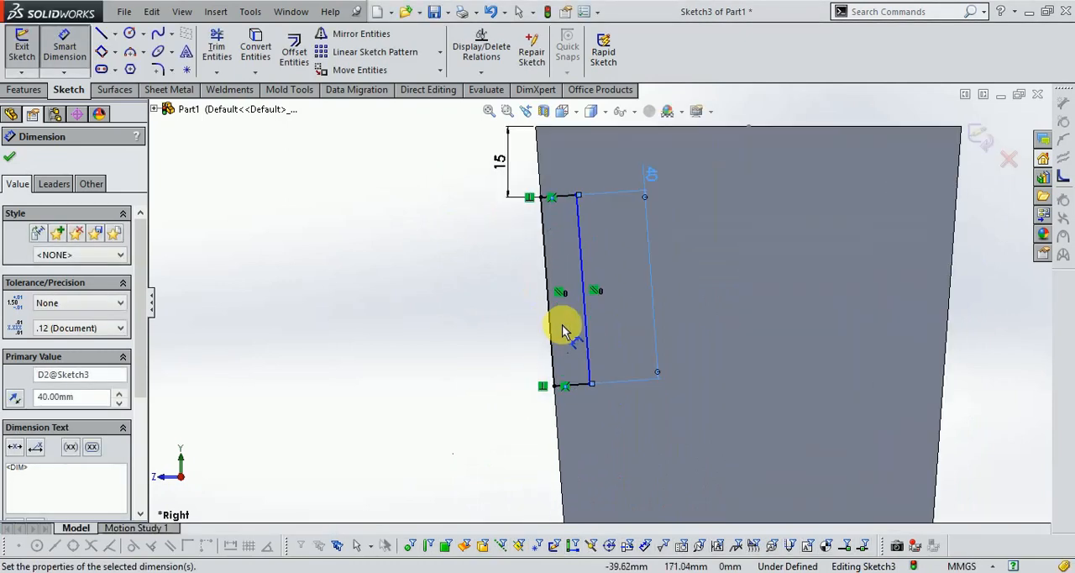
left_click(577, 396)
left_click(563, 444)
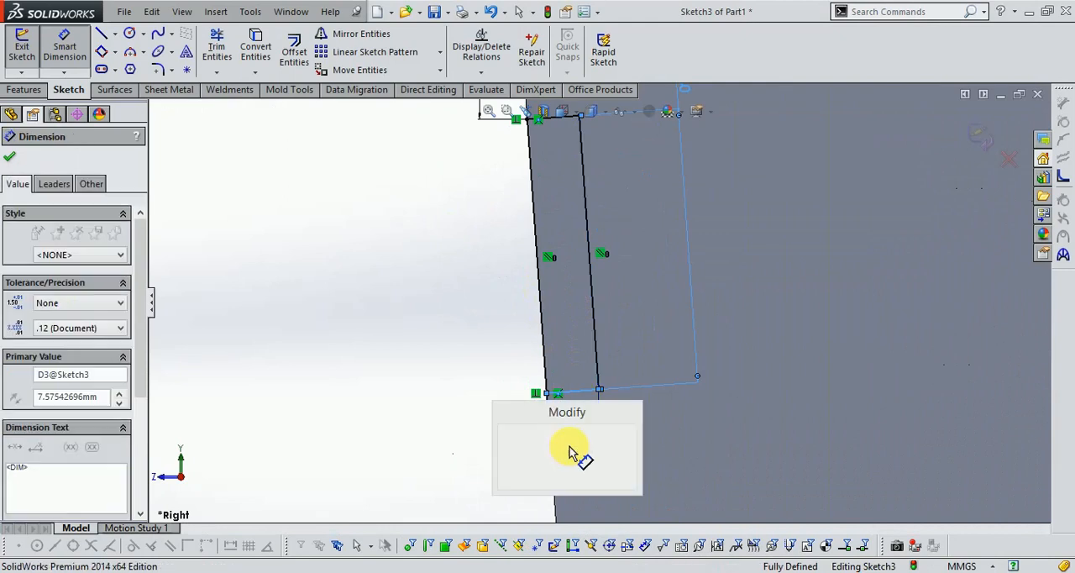
key("Return")
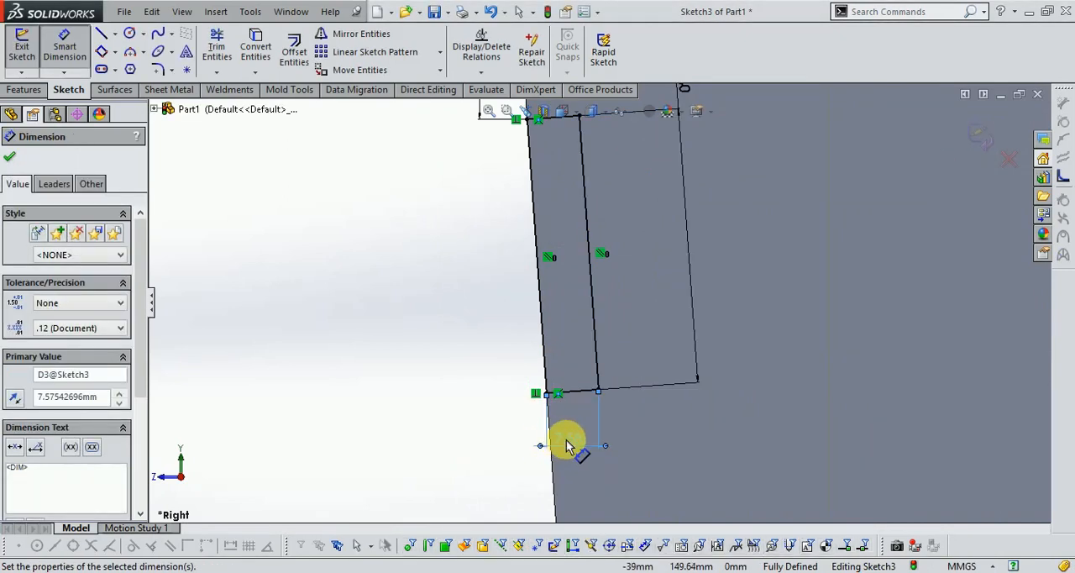
key("Delete")
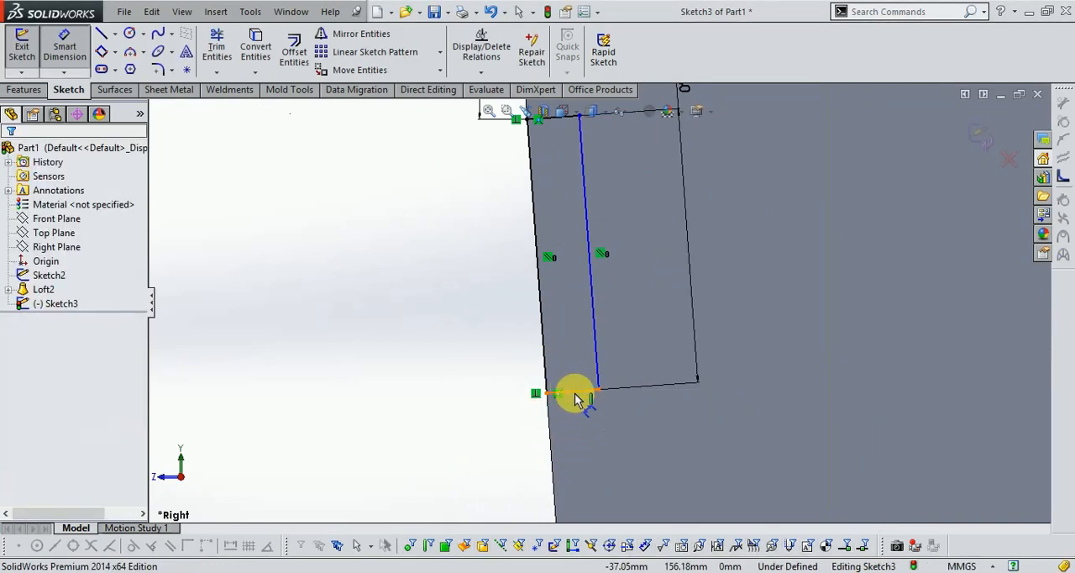
- Dimension the rectangle's short lower side 10 mm along its length and close the sketch
left_click(576, 397)
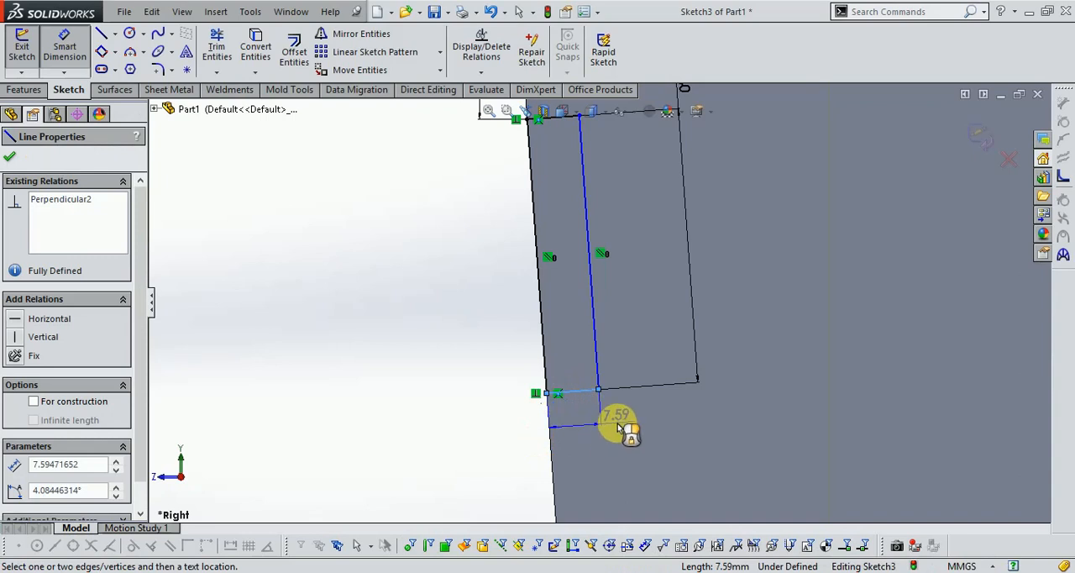
left_click(621, 430)
type("10.")
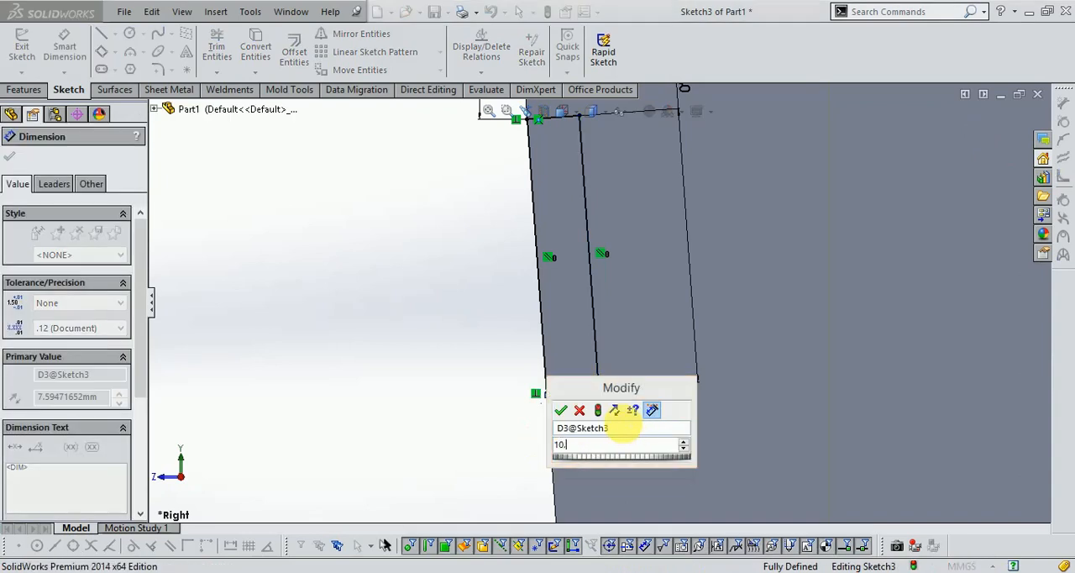
key("Return")
scroll(576, 395, "up", 5)
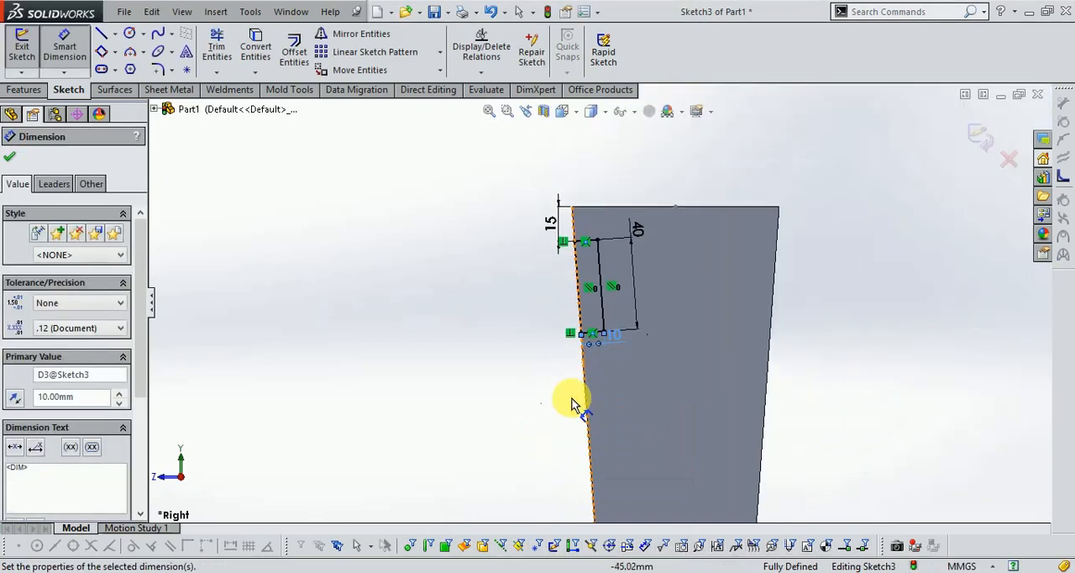
left_click(980, 137)
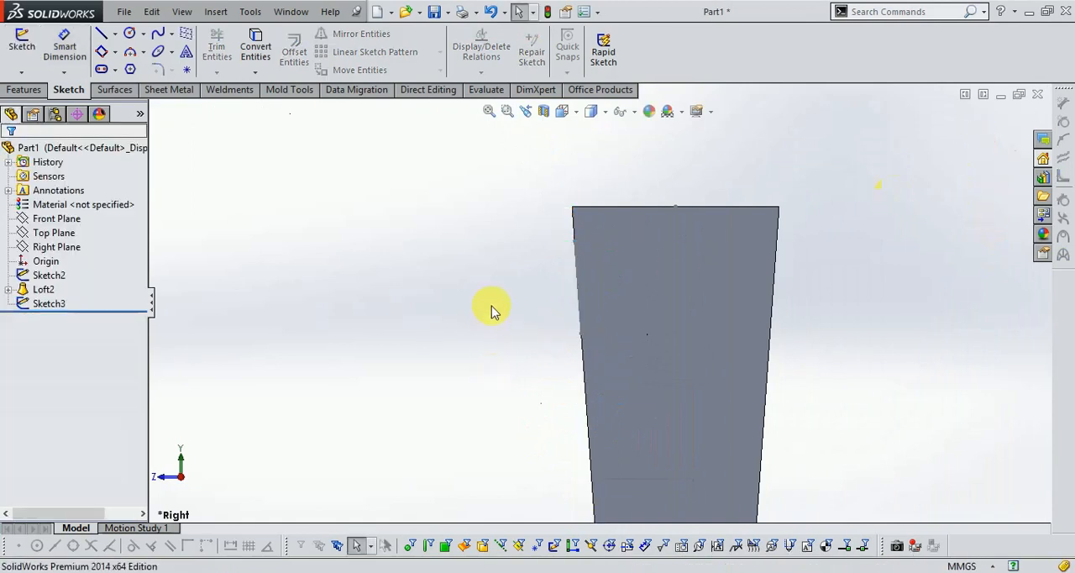
- Sketch a diagonal line about 171 mm long on the front face, from high on its right edge to low on its left edge
middle_click_drag(475, 353, 547, 381)
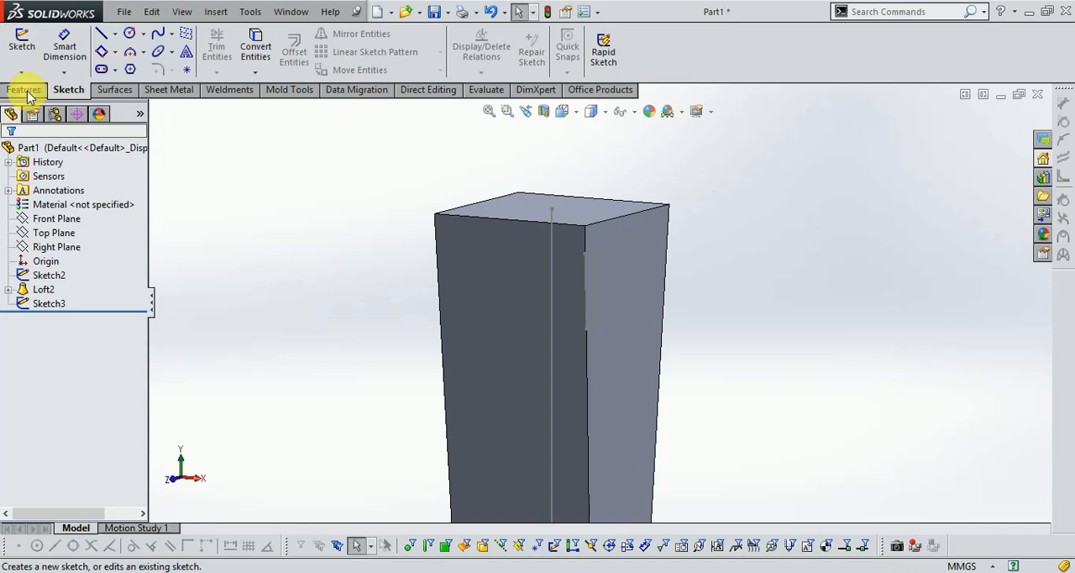
left_click(16, 42)
left_click(491, 280)
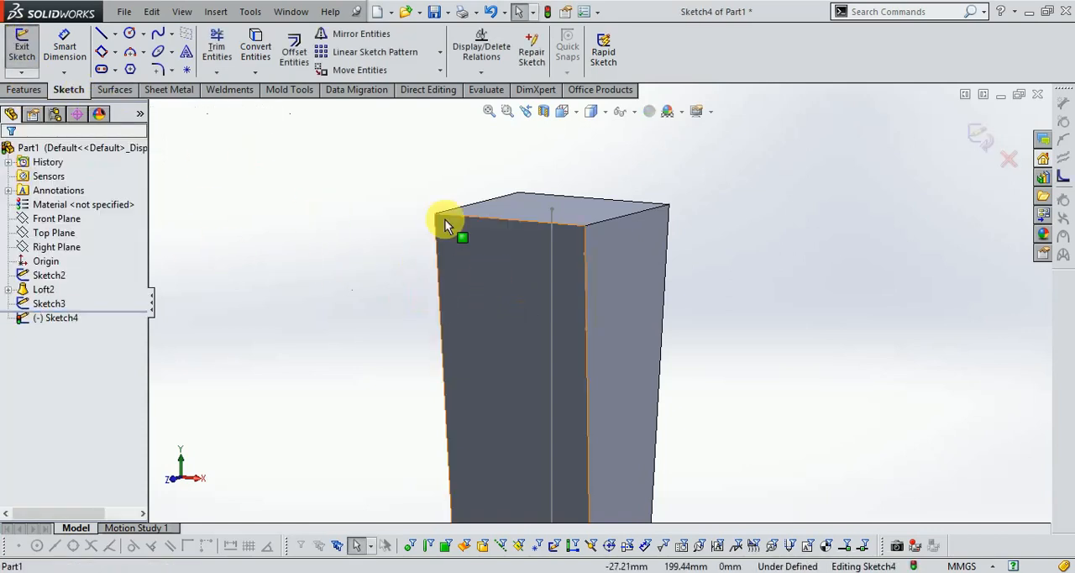
left_click(101, 34)
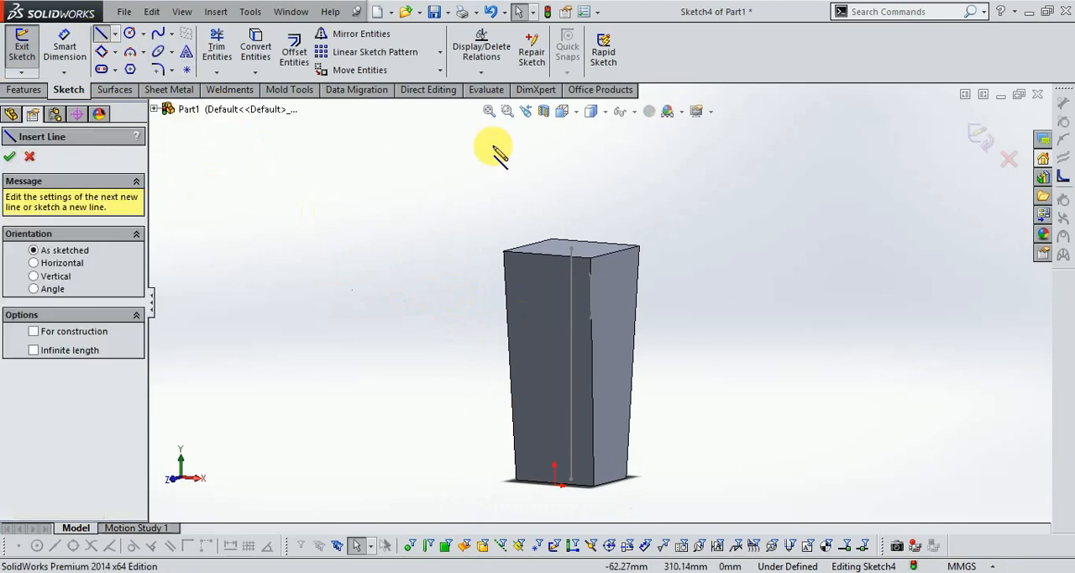
left_click(562, 110)
left_click(584, 176)
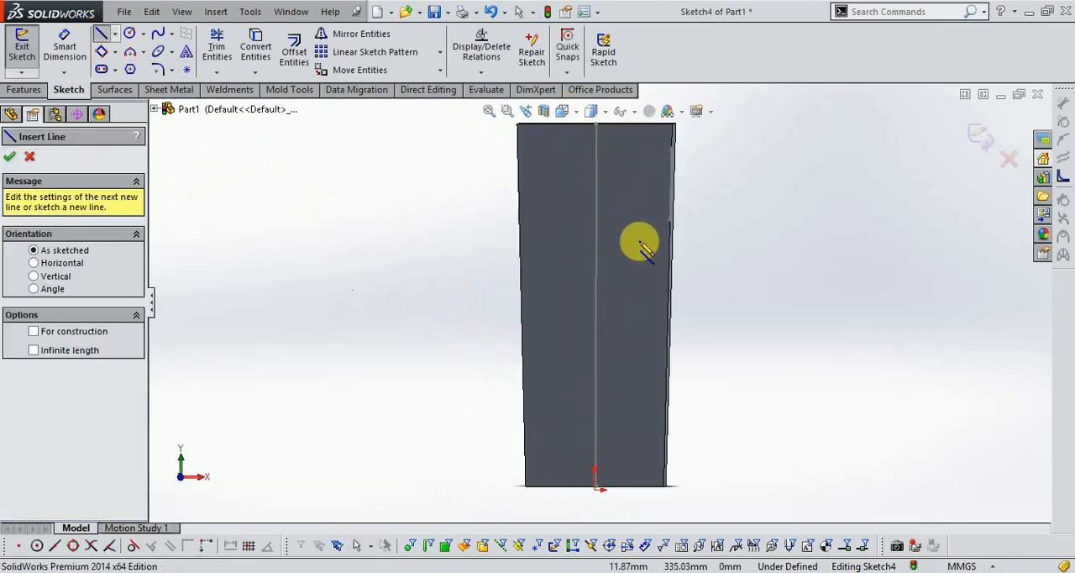
left_click(677, 173)
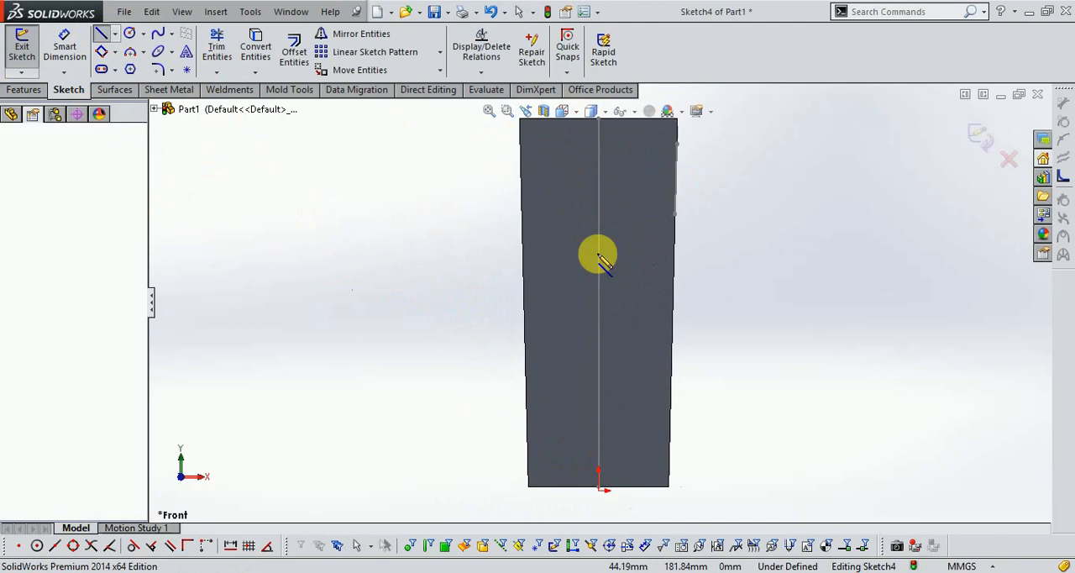
left_click(528, 433)
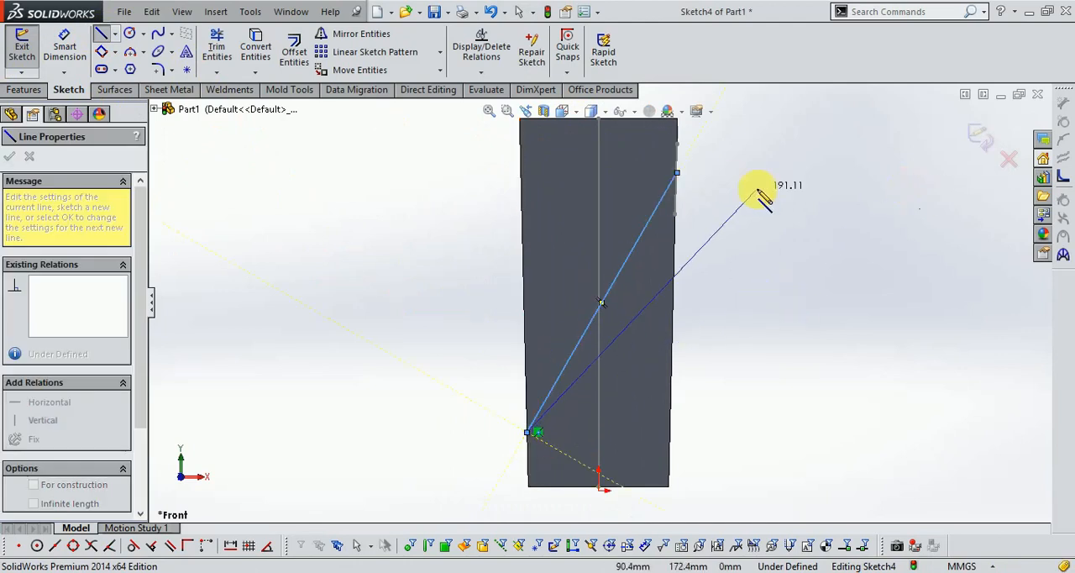
- Dimension the diagonal line's upper endpoint 30 mm below the front face's top edge
left_click(57, 52)
scroll(696, 197, "down", 4)
left_click(651, 251)
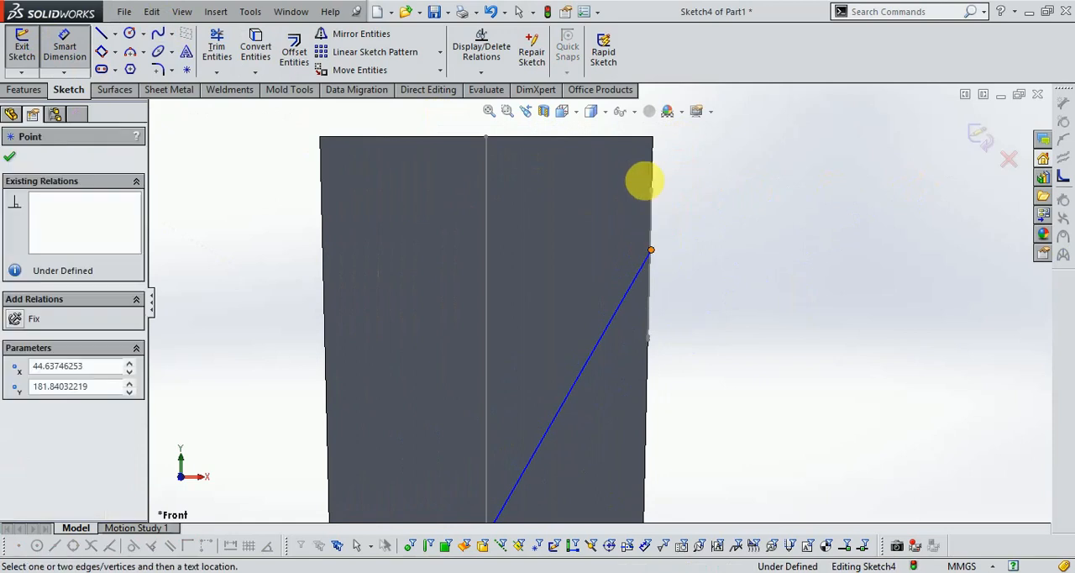
left_click(648, 137)
left_click(704, 199)
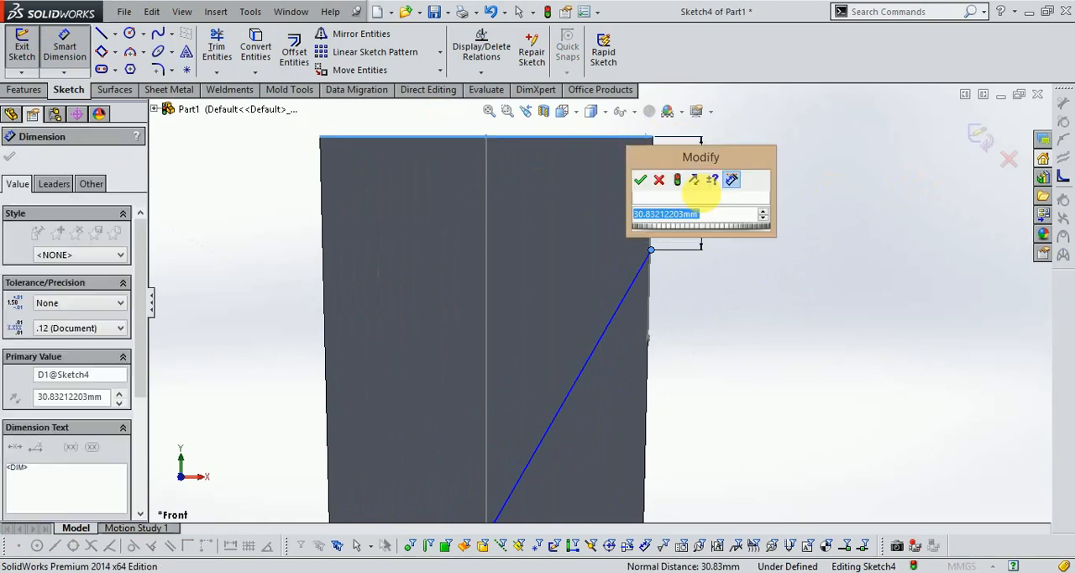
type("3")
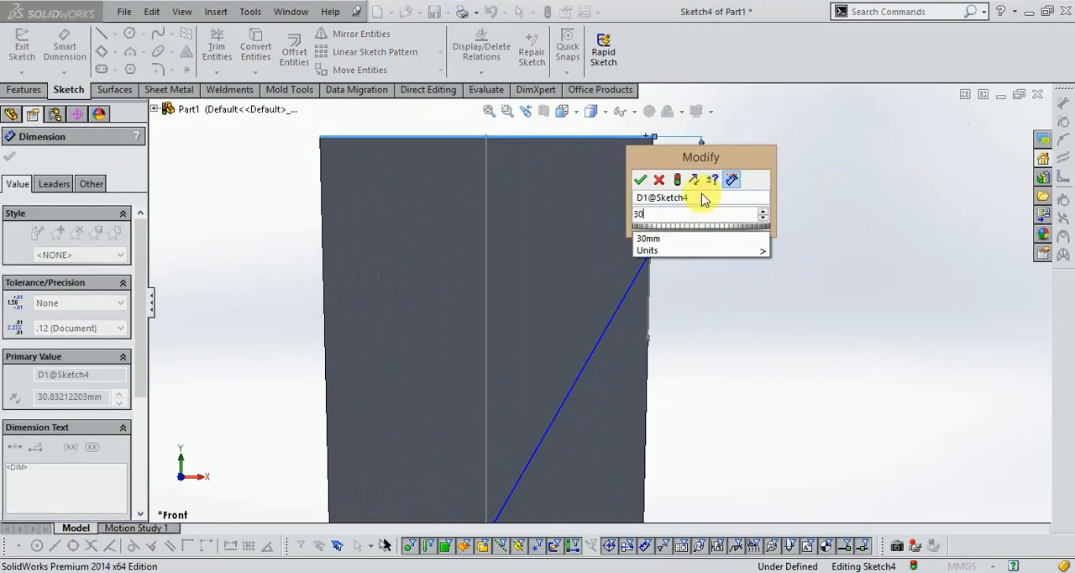
type("0")
key("Return")
- Dimension the diagonal line's lower endpoint vertically 30 mm above the front face's bottom-left corner
scroll(697, 185, "up", 5)
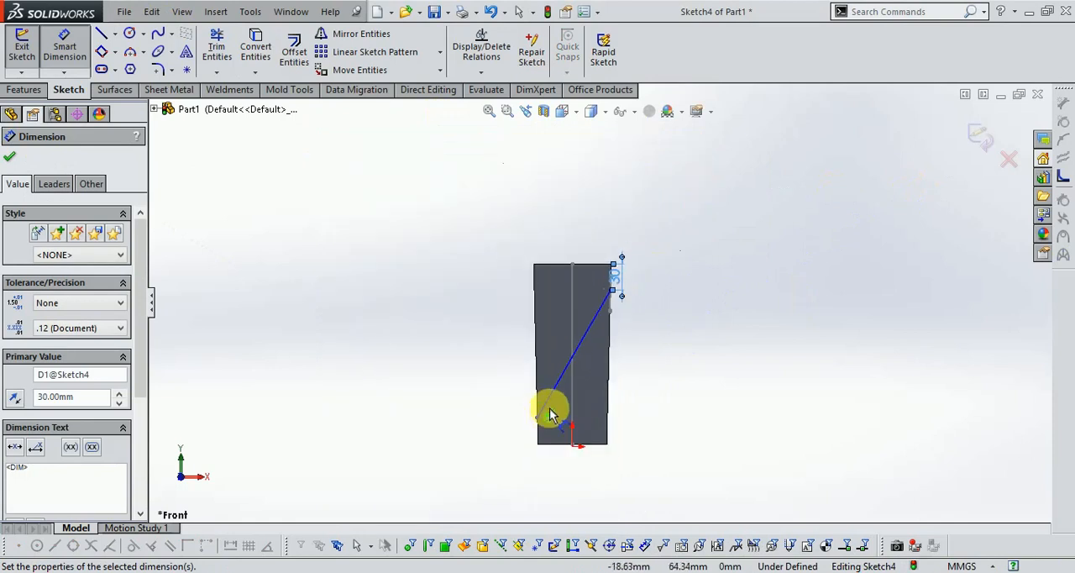
scroll(539, 422, "down", 5)
left_click(587, 289)
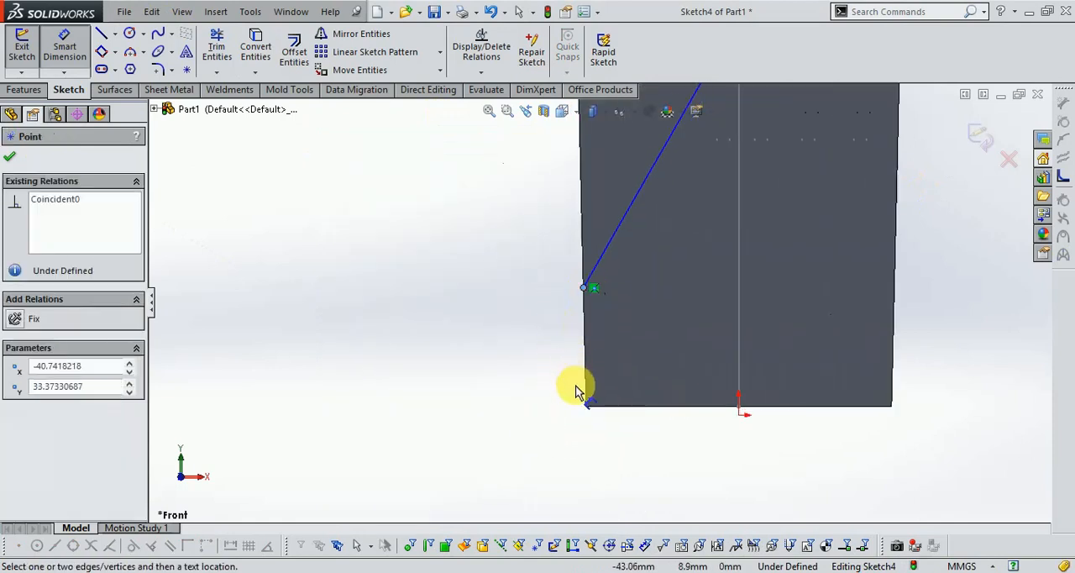
left_click(585, 406)
left_click(558, 345)
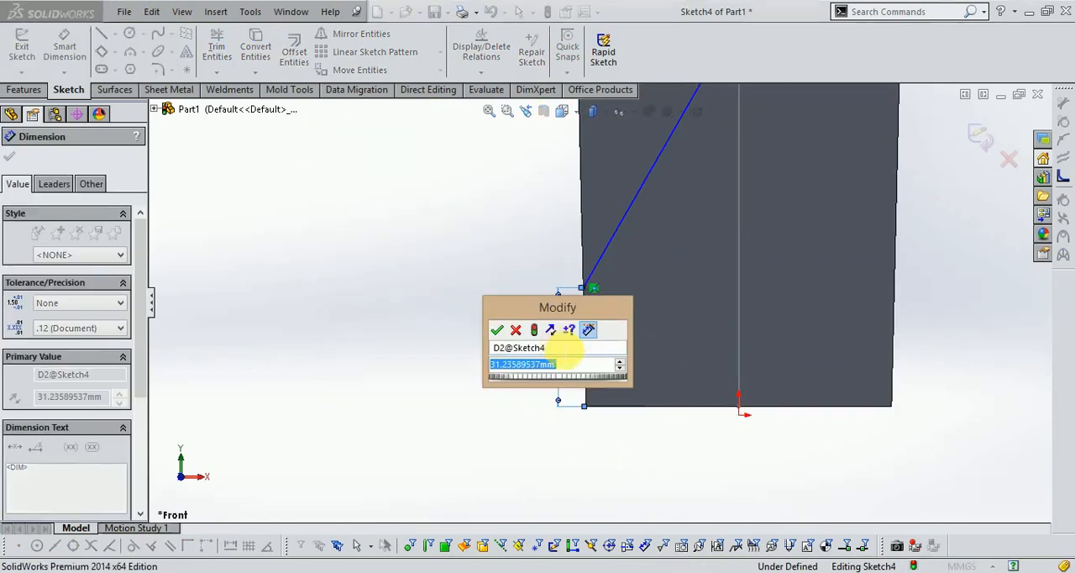
type("30.")
key("Return")
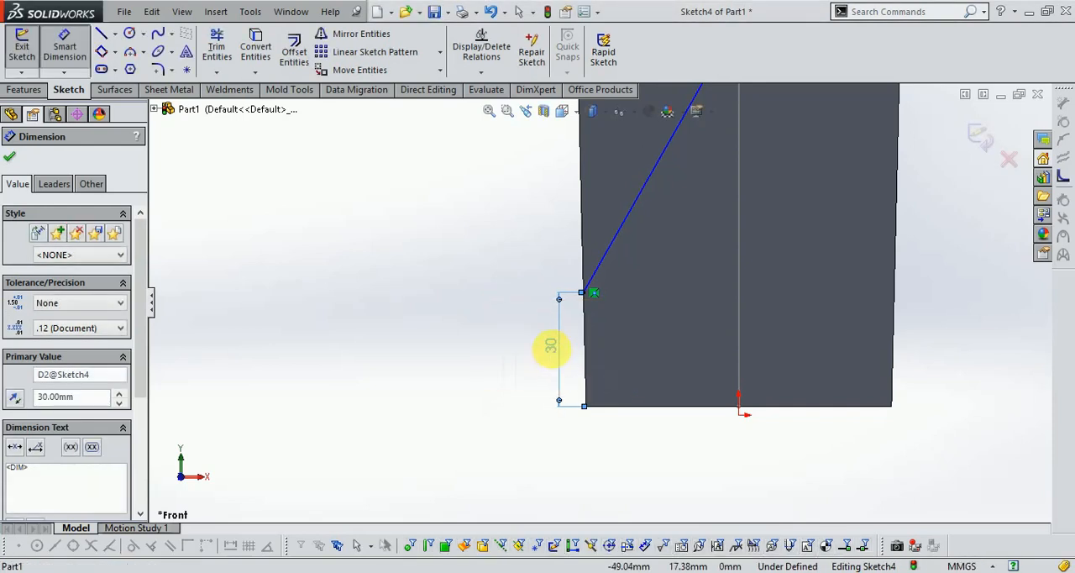
- Set the height of the diagonal line's lower endpoint to 35 mm and close the sketch
double_click(558, 361)
type("3")
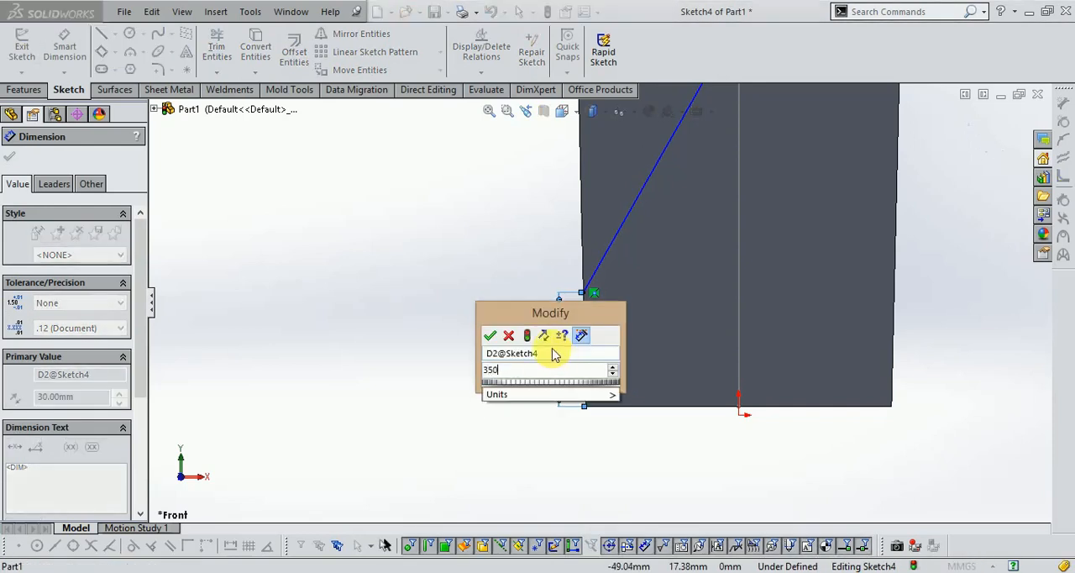
type("5")
key("Return")
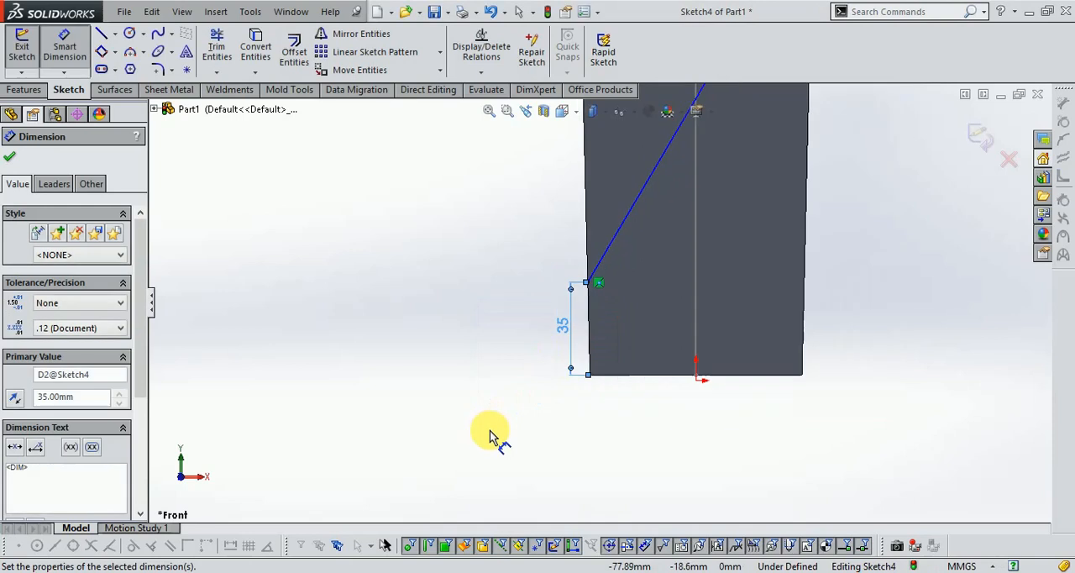
scroll(655, 381, "up", 3)
left_click(978, 135)
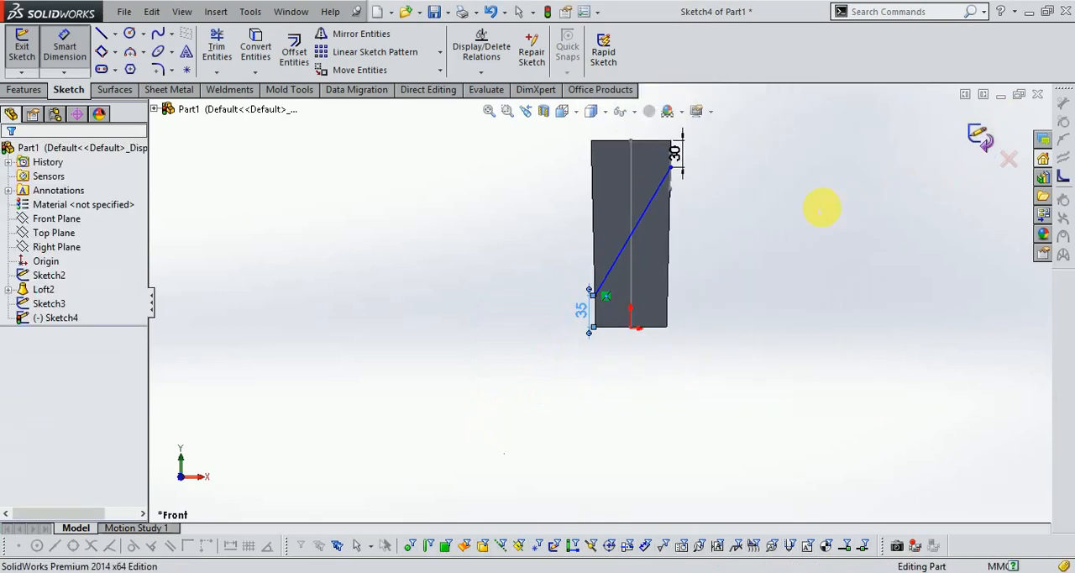
- Sketch a three-point corner rectangle about 49 x 13 mm on the back face, with one long side along the upper left slanted edge
mouse_move(823, 211)
middle_mouse_down()
mouse_move(763, 227)
mouse_move(794, 193)
mouse_move(703, 175)
mouse_move(713, 206)
mouse_move(645, 243)
middle_mouse_up()
scroll(703, 176, "down", 3)
scroll(739, 192, "up", 3)
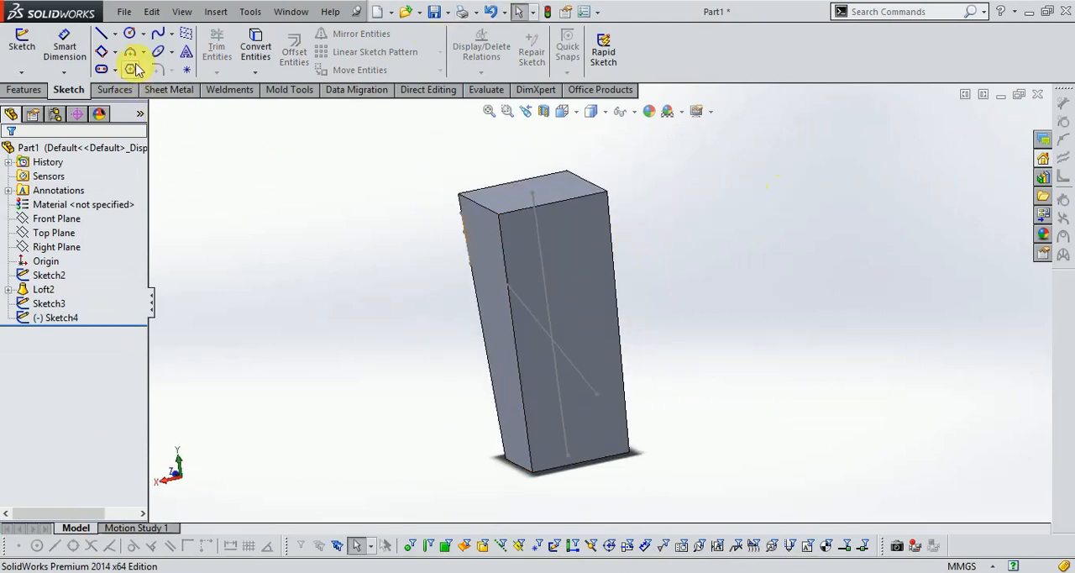
left_click(37, 48)
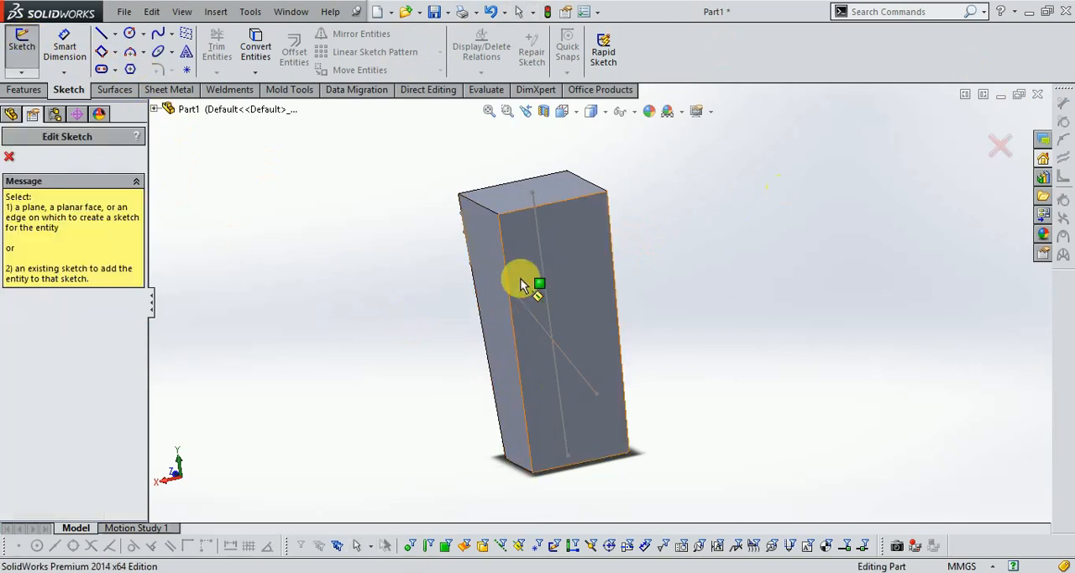
left_click(593, 280)
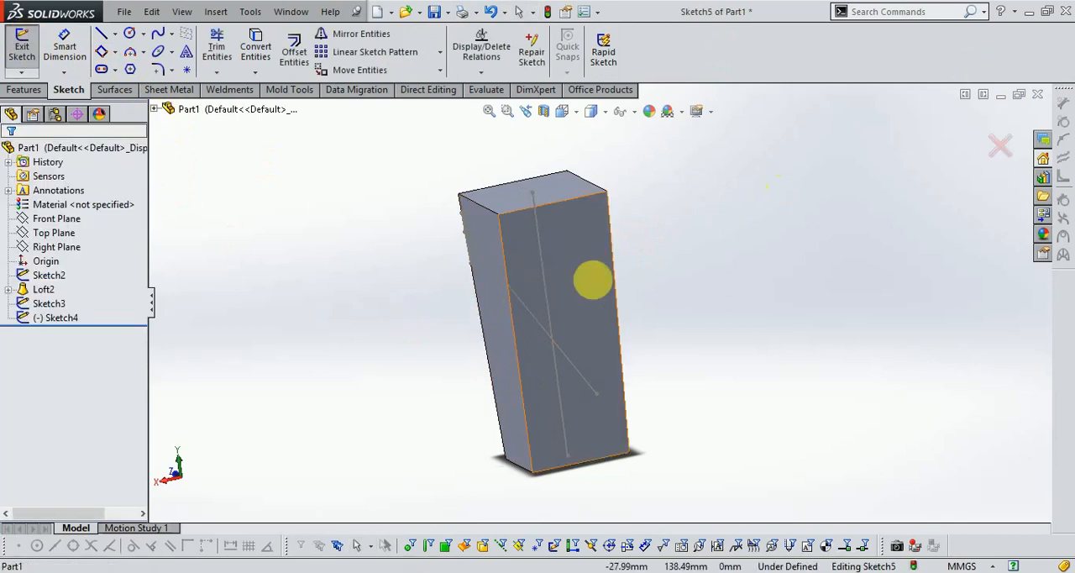
left_click(102, 53)
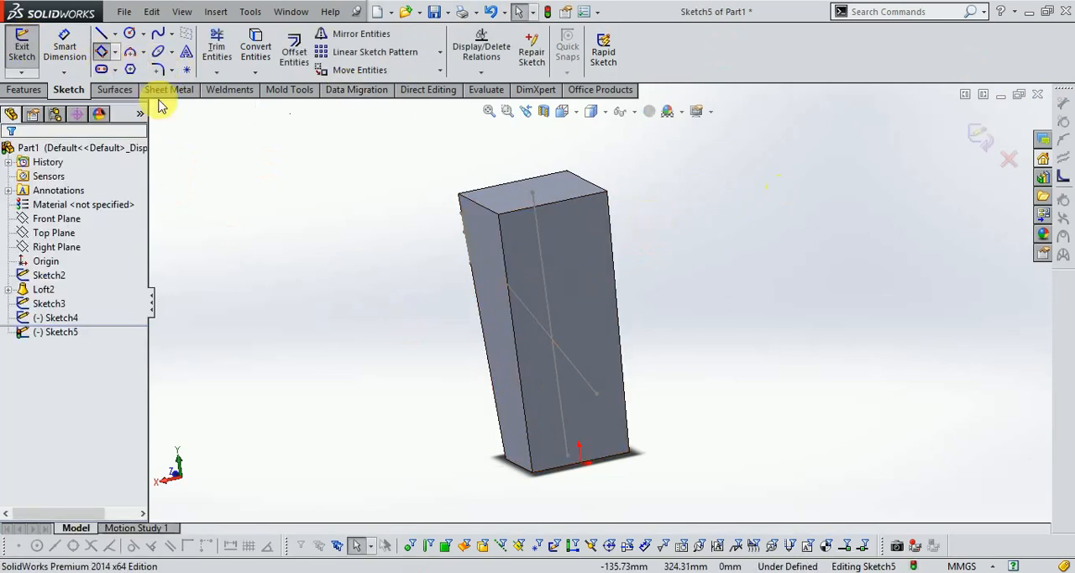
left_click(562, 112)
left_click(622, 170)
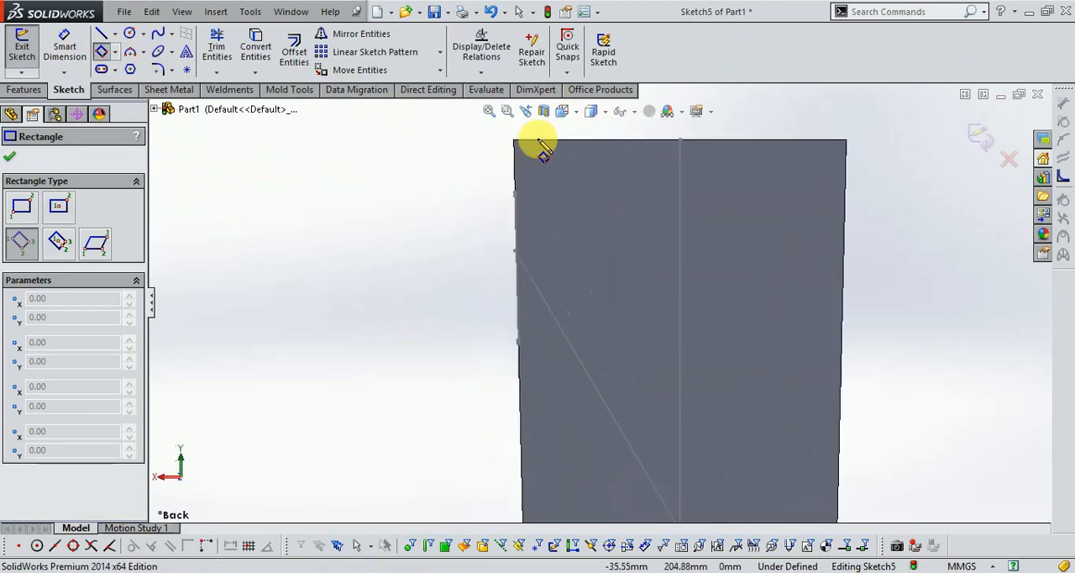
left_click(517, 199)
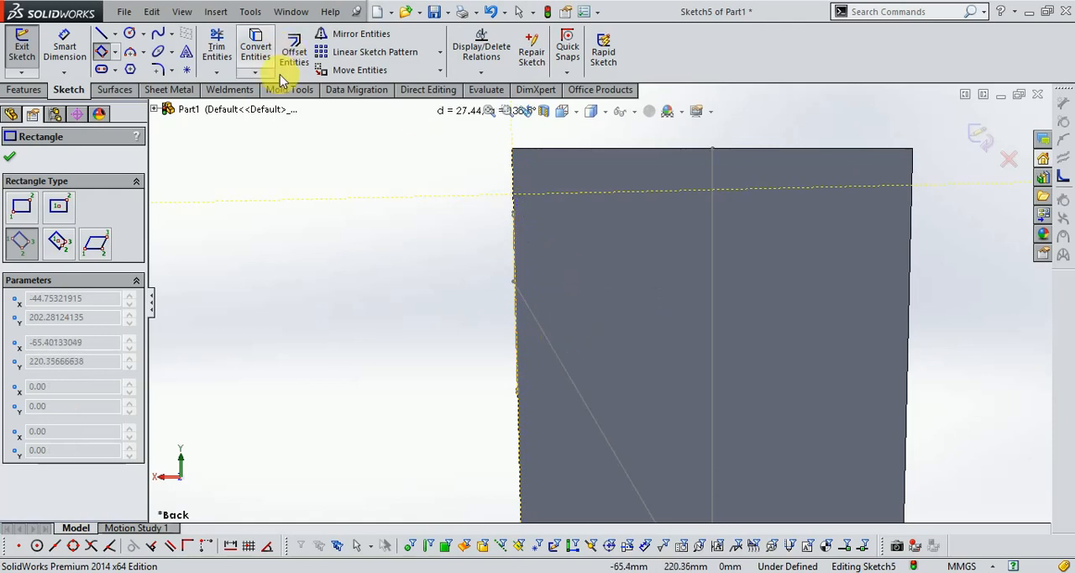
left_click(520, 412)
left_click(574, 309)
scroll(527, 224, "down", 1)
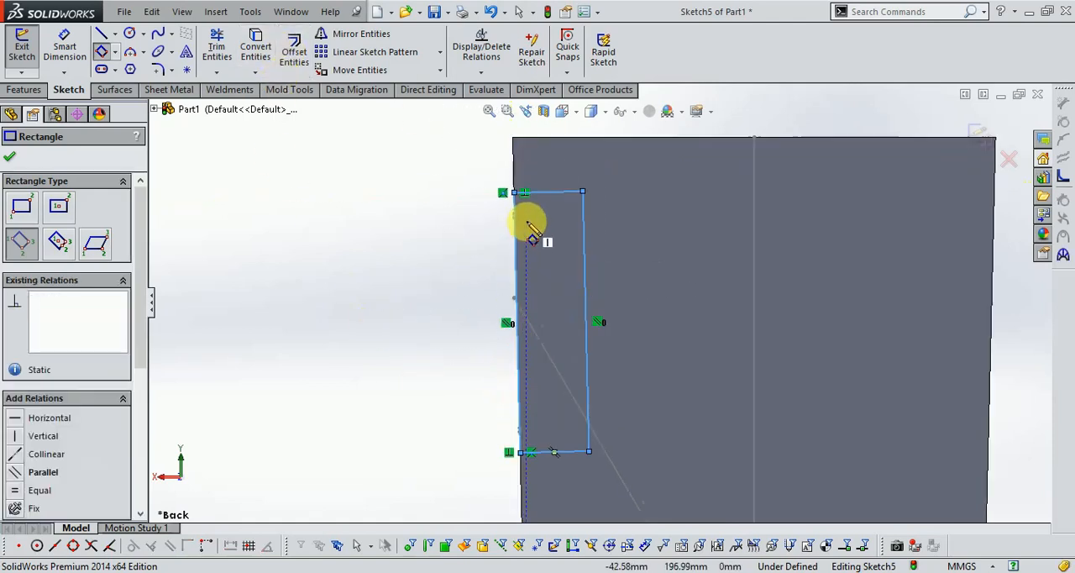
- Try to dimension the back-face rectangle's short upper side at 10 mm
scroll(529, 227, "down", 1)
left_click(67, 50)
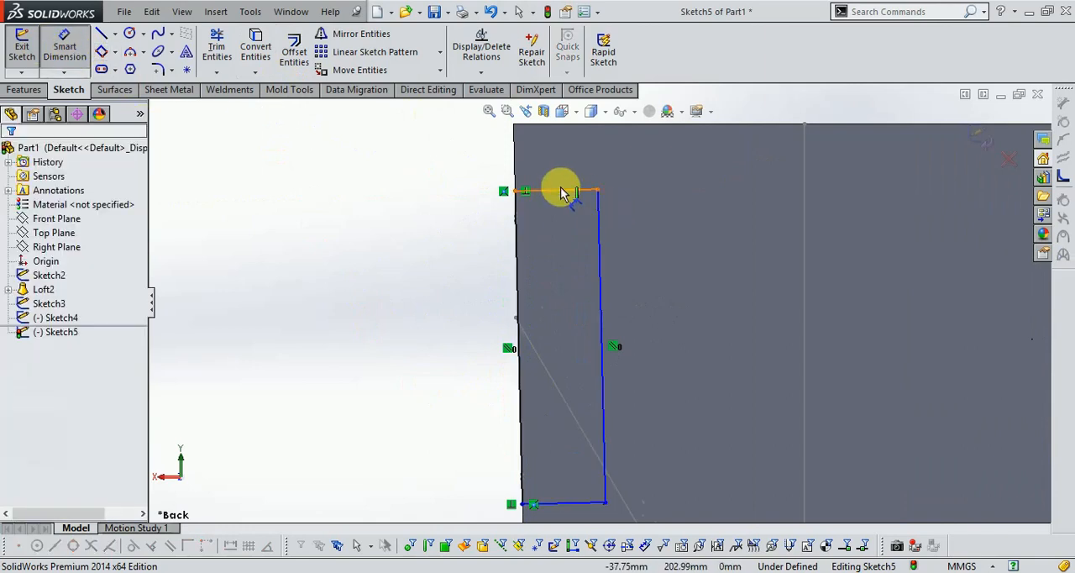
left_click(560, 189)
left_click(563, 172)
type("10")
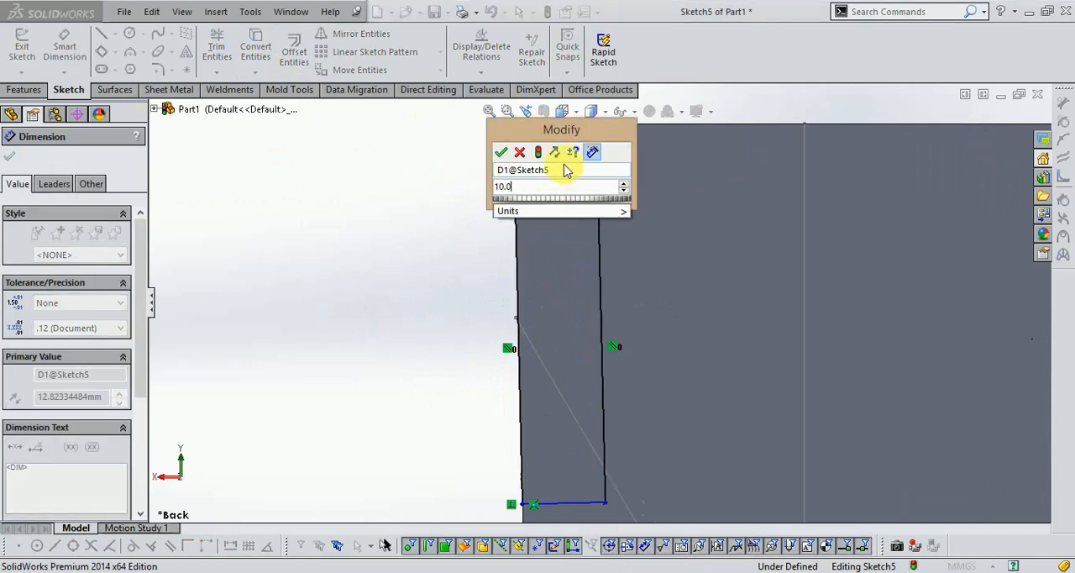
key("Return")
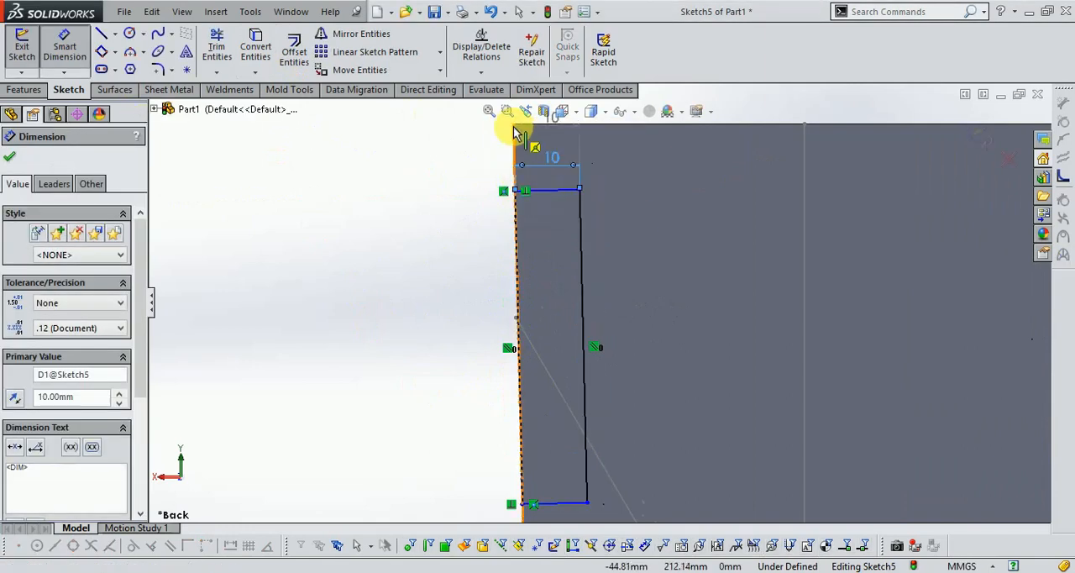
- Remove the horizontal width dimension from the back-face rectangle
key("Escape")
key("ctrl+z")
scroll(541, 222, "up", 2)
scroll(559, 168, "down", 3)
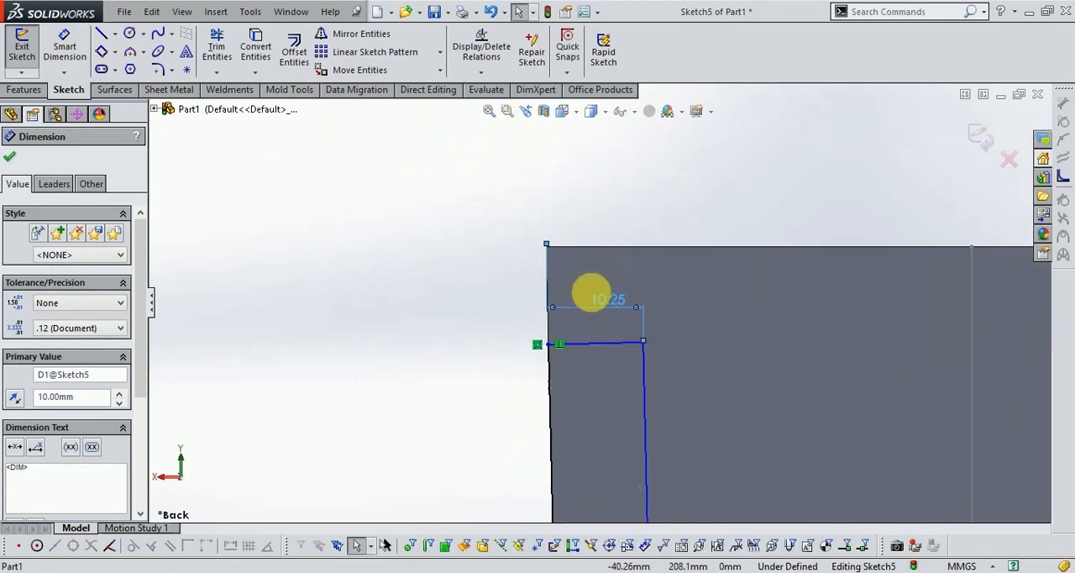
key("Delete")
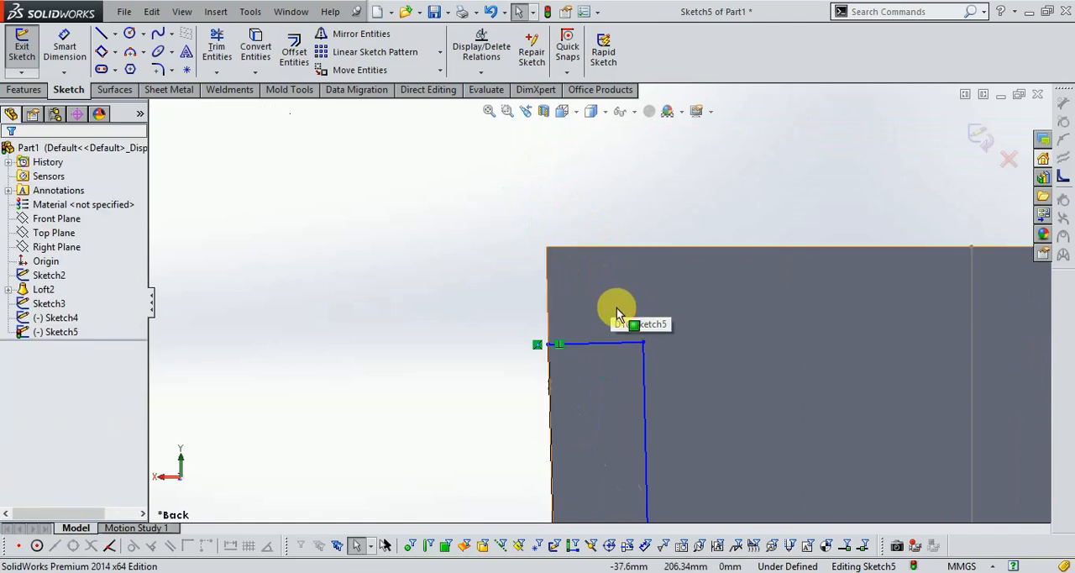
- Dimension the back-face rectangle's short upper side, measured along the side itself, at 10 mm
left_click(64, 46)
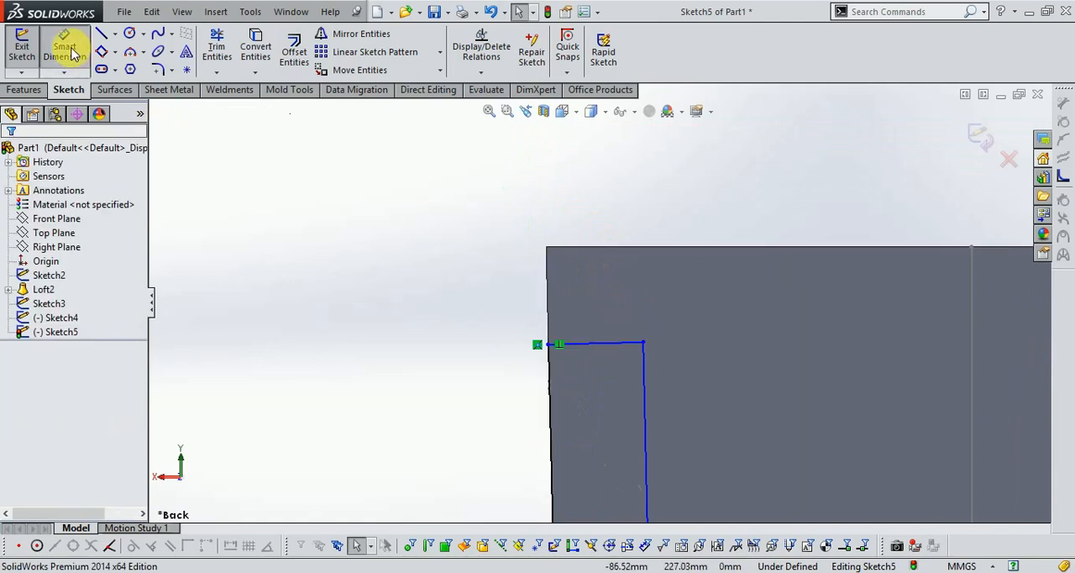
left_click(626, 345)
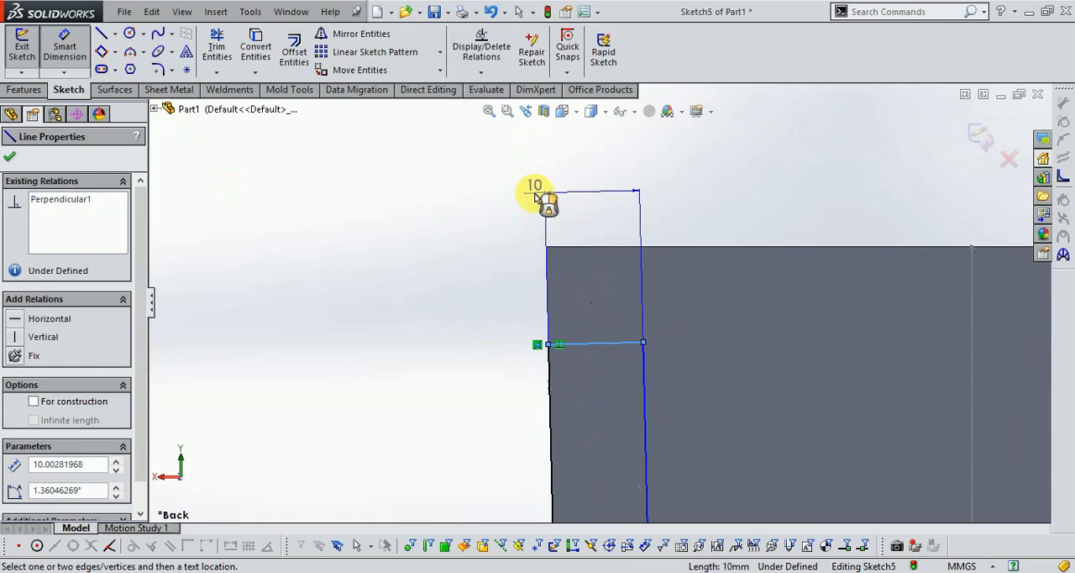
left_click(534, 195)
type("10")
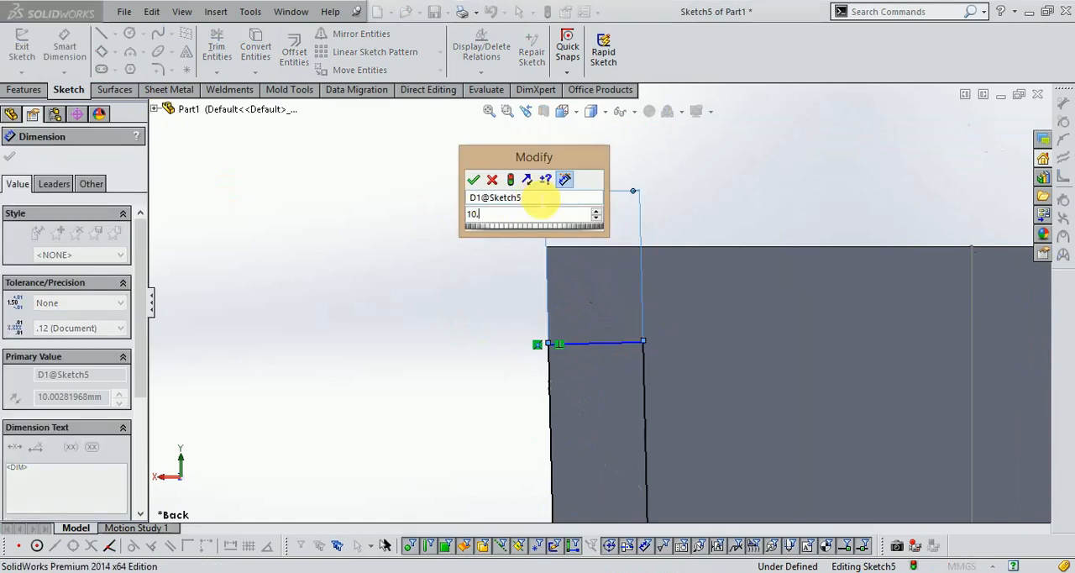
key("Return")
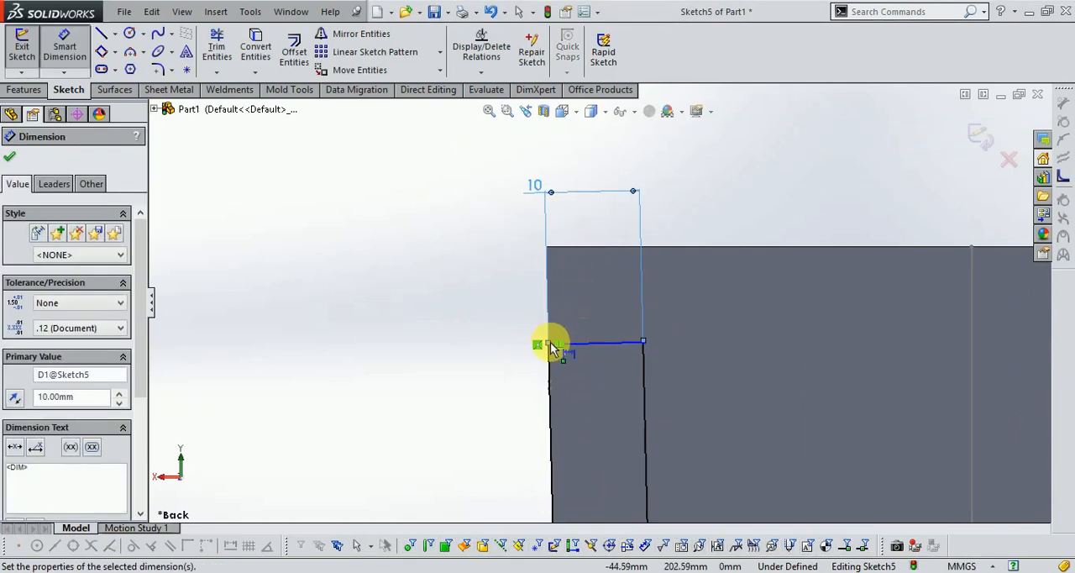
- Set the distance from the face's top corner to the rectangle's upper corner on the slanted edge to 15 mm
scroll(555, 356, "down", 3)
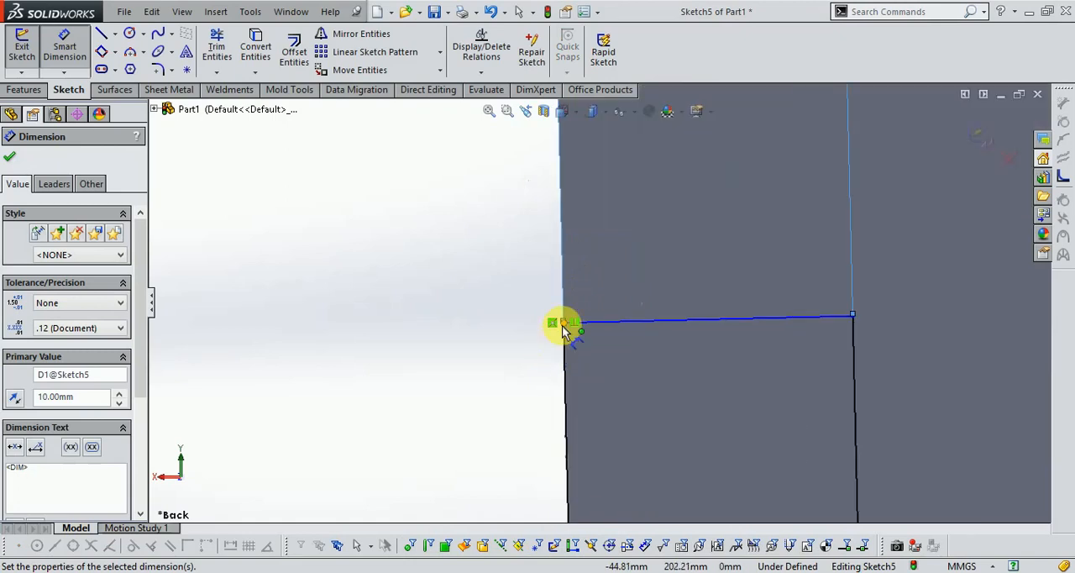
left_click(563, 325)
scroll(600, 241, "up", 3)
left_click(583, 192)
left_click(510, 247)
type("15")
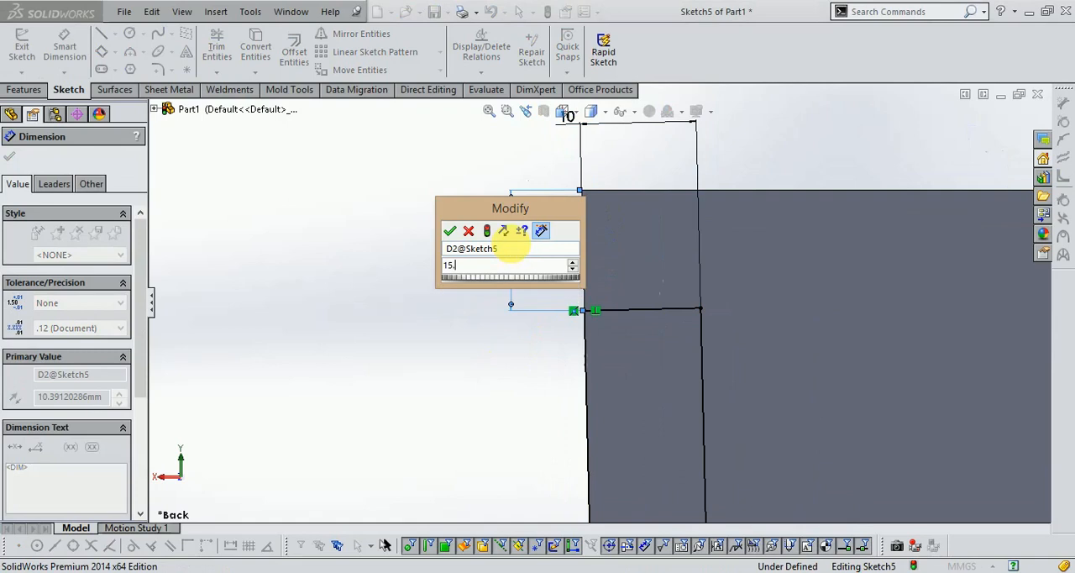
key("Return")
- Dimension the back-face rectangle's long side at 40 mm and close the sketch
scroll(622, 336, "up", 3)
scroll(670, 400, "down", 2)
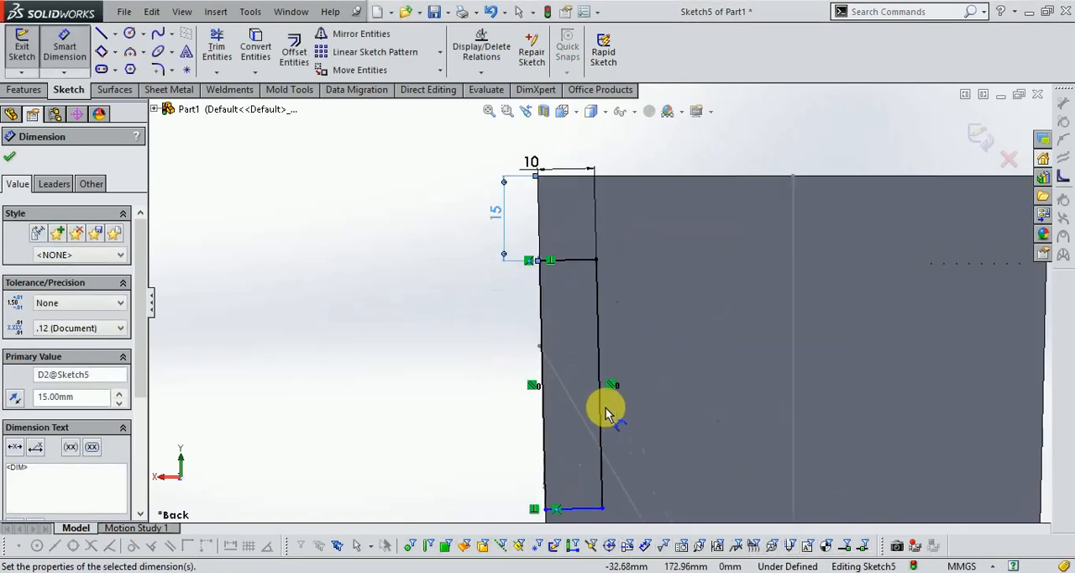
mouse_move(605, 413)
left_mouse_down()
mouse_move(667, 384)
mouse_move(717, 256)
left_mouse_up()
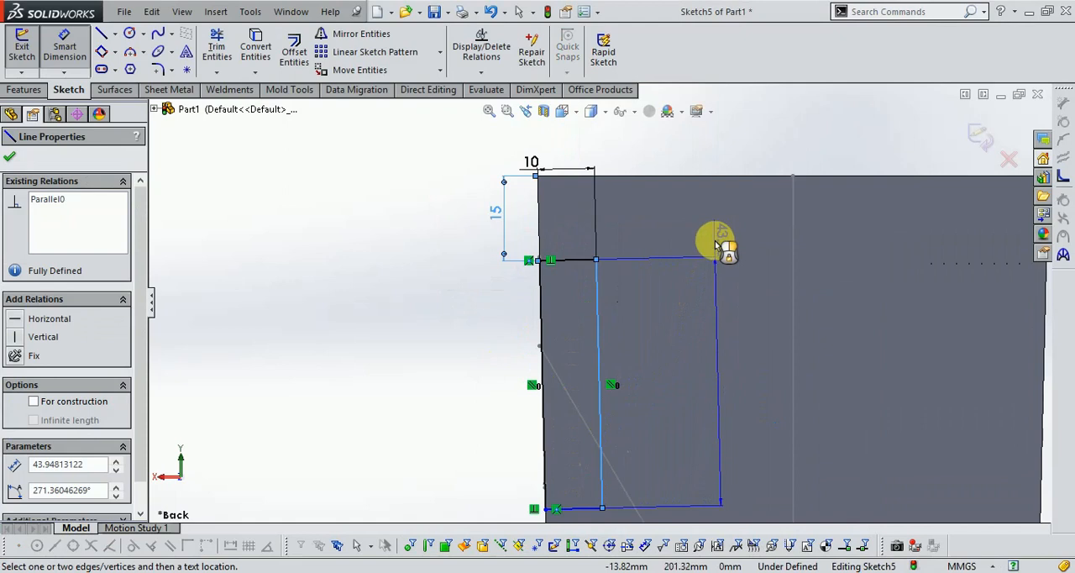
left_click(717, 246)
type("40")
key("Return")
scroll(705, 280, "up", 1)
scroll(614, 425, "down", 3)
scroll(595, 328, "up", 7)
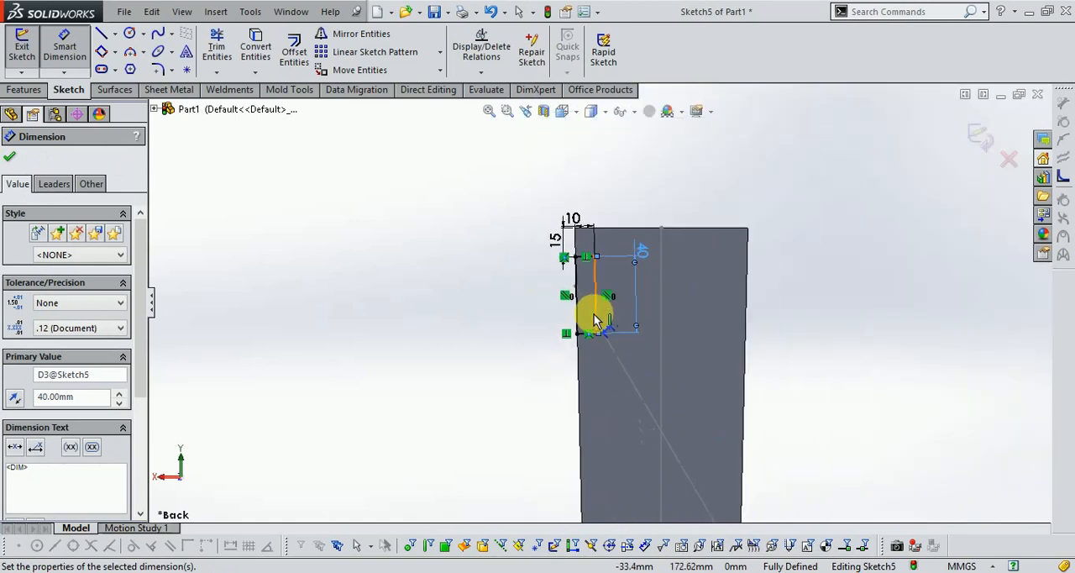
left_click(982, 136)
mouse_move(451, 361)
middle_mouse_down()
mouse_move(493, 379)
mouse_move(452, 370)
middle_mouse_up()
left_click(22, 42)
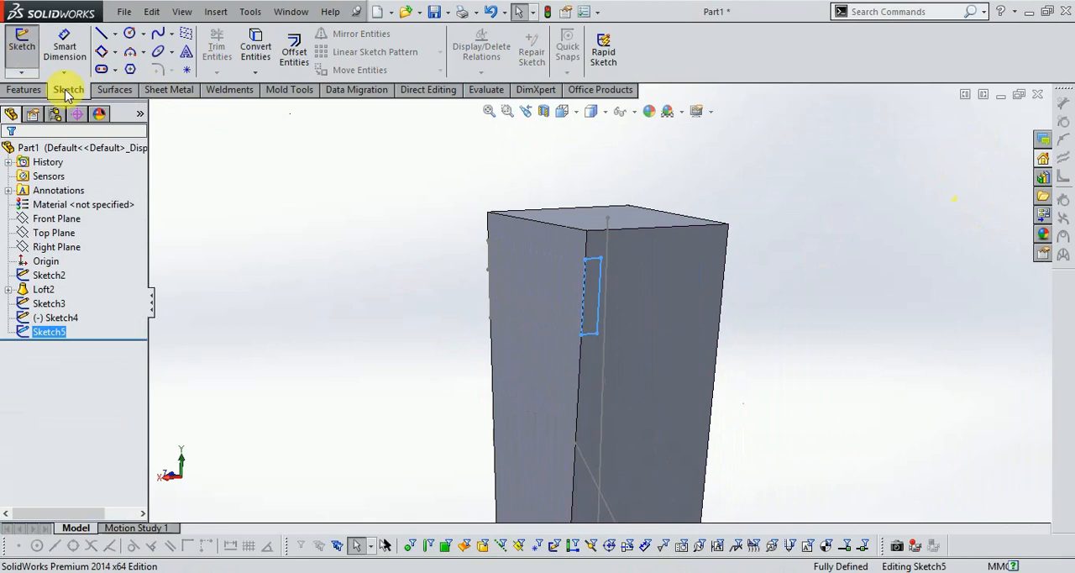
left_click(538, 332)
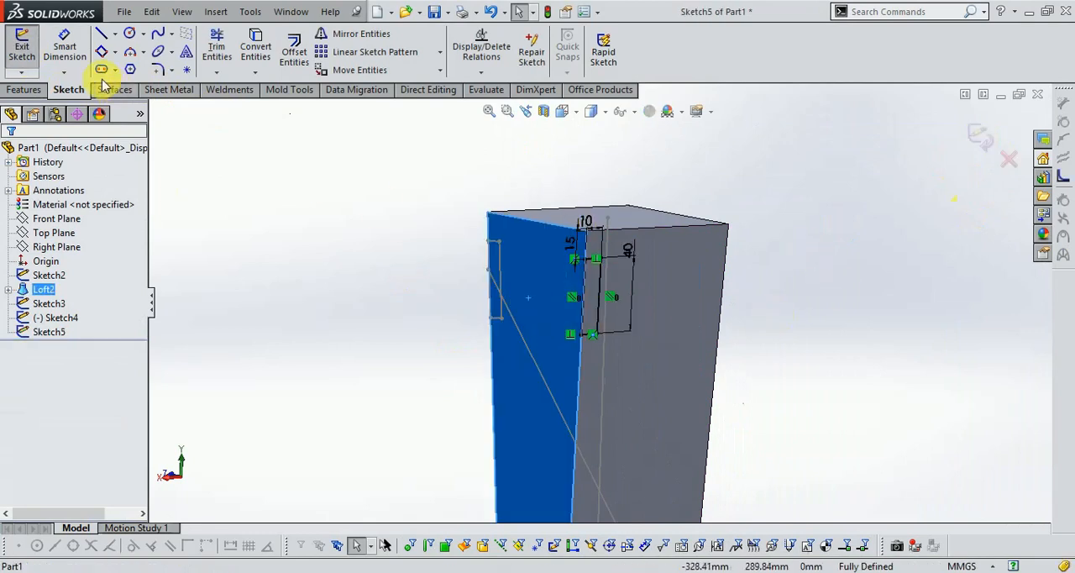
left_click(1010, 161)
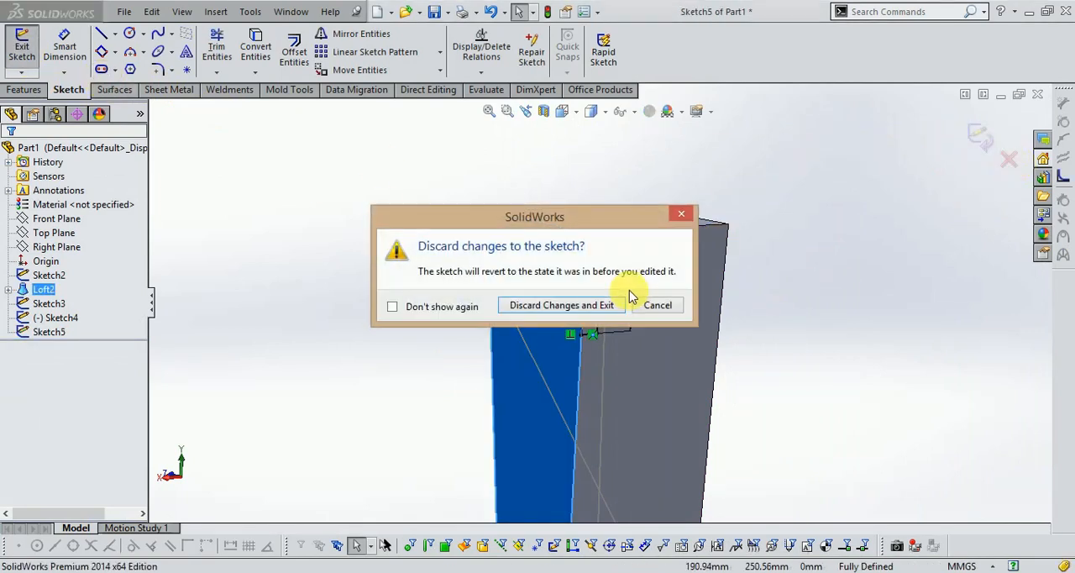
left_click(583, 305)
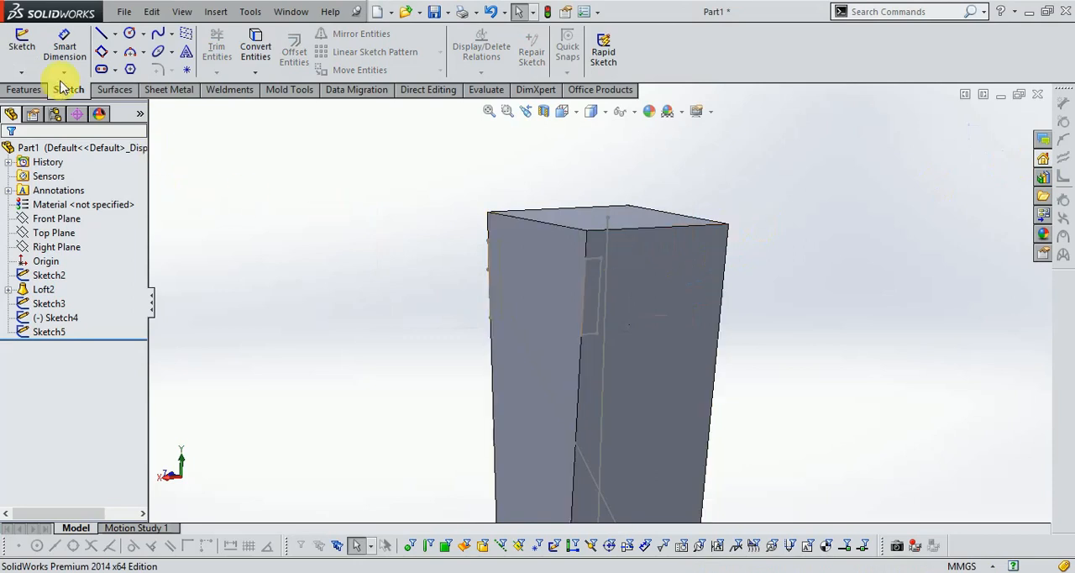
- Start a sketch on the right face and draw a diagonal line about 165 mm long from the upper rear edge to the lower front edge
left_click(11, 47)
left_click(515, 298)
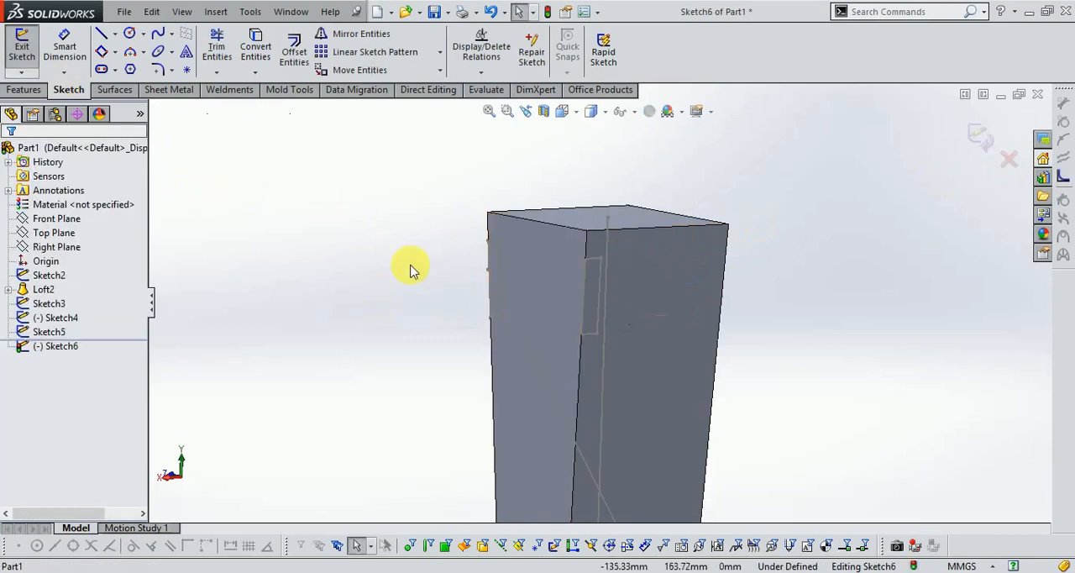
left_click(100, 34)
left_click(562, 111)
left_click(600, 183)
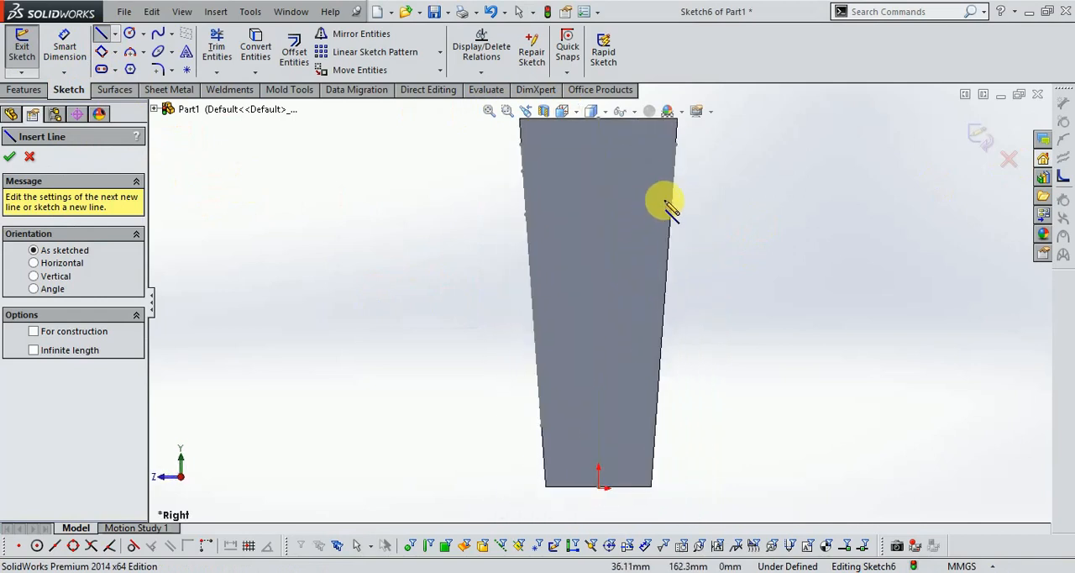
left_click(673, 173)
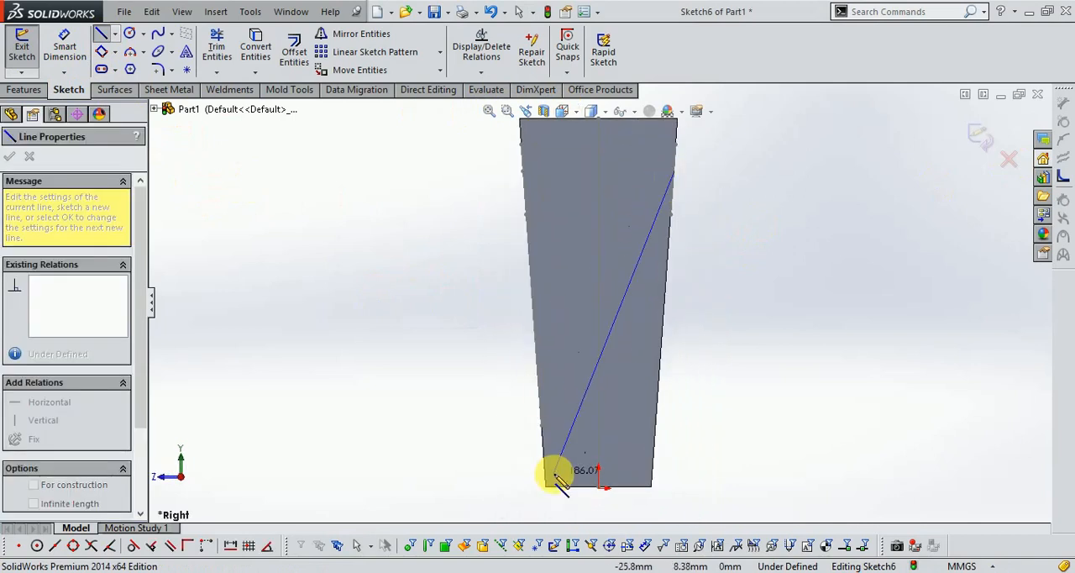
left_click(541, 429)
- Dimension the diagonal line's upper endpoint 30 mm vertically below the right face's top corner
left_click(51, 49)
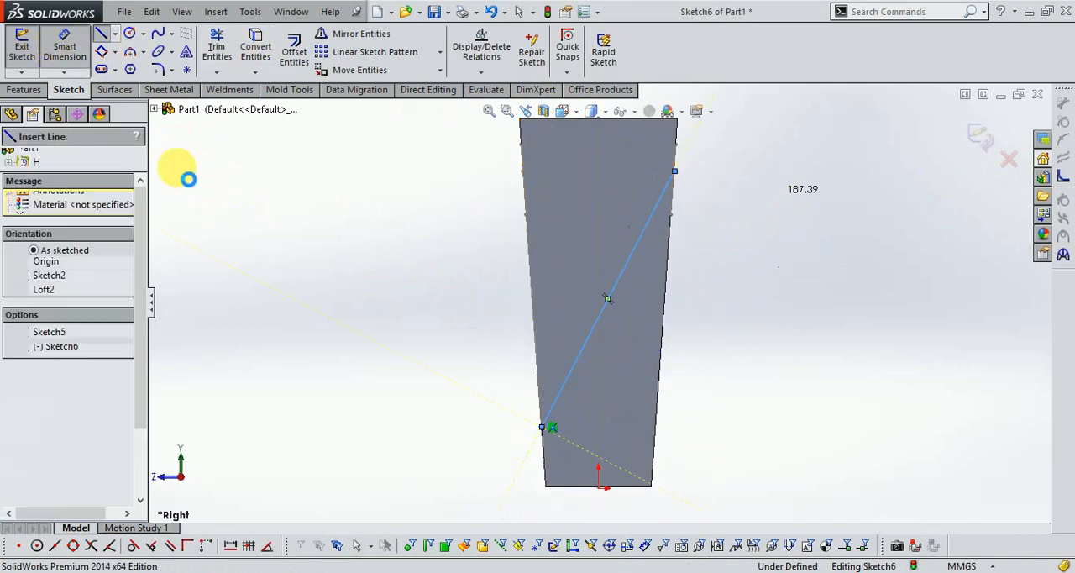
scroll(645, 199, "up", 1)
scroll(646, 199, "down", 3)
left_click(635, 273)
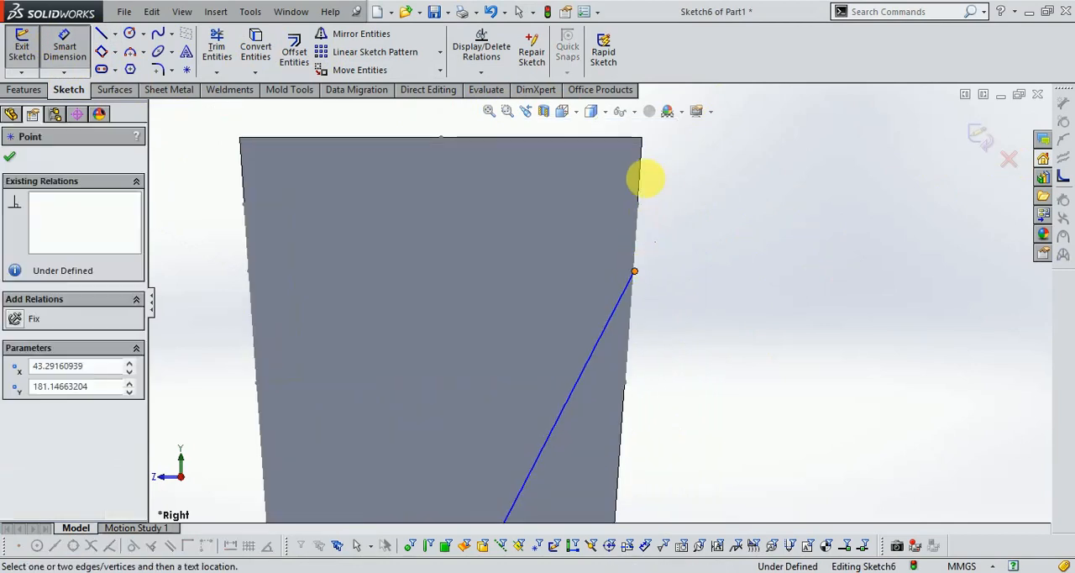
left_click(642, 140)
left_click(667, 208)
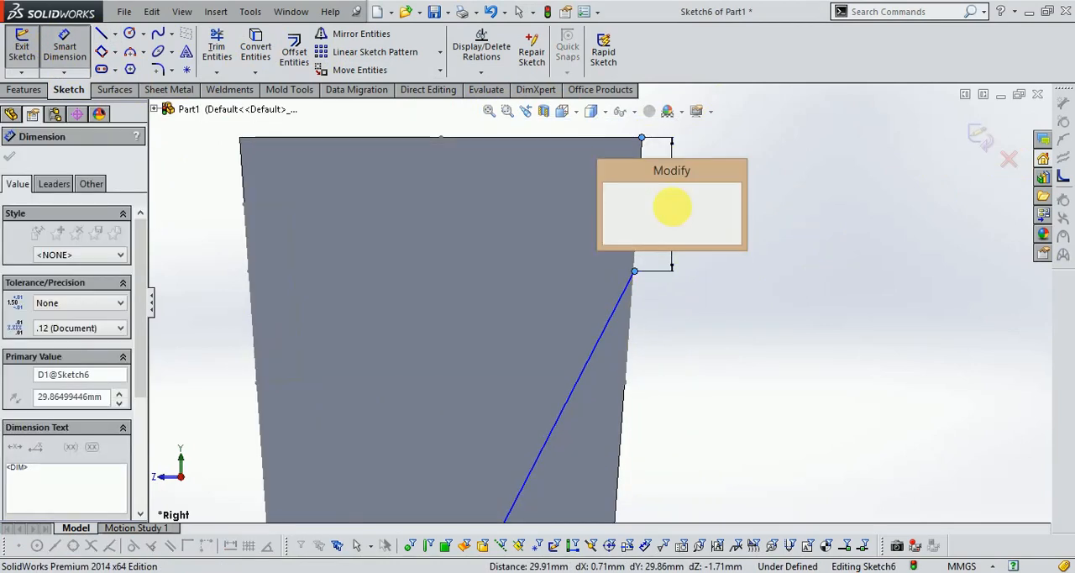
key("Return")
- Dimension the diagonal line's lower endpoint 35 mm from the face's bottom corner along the slanted edge and close the sketch
scroll(689, 264, "up", 2)
scroll(487, 456, "up", 6)
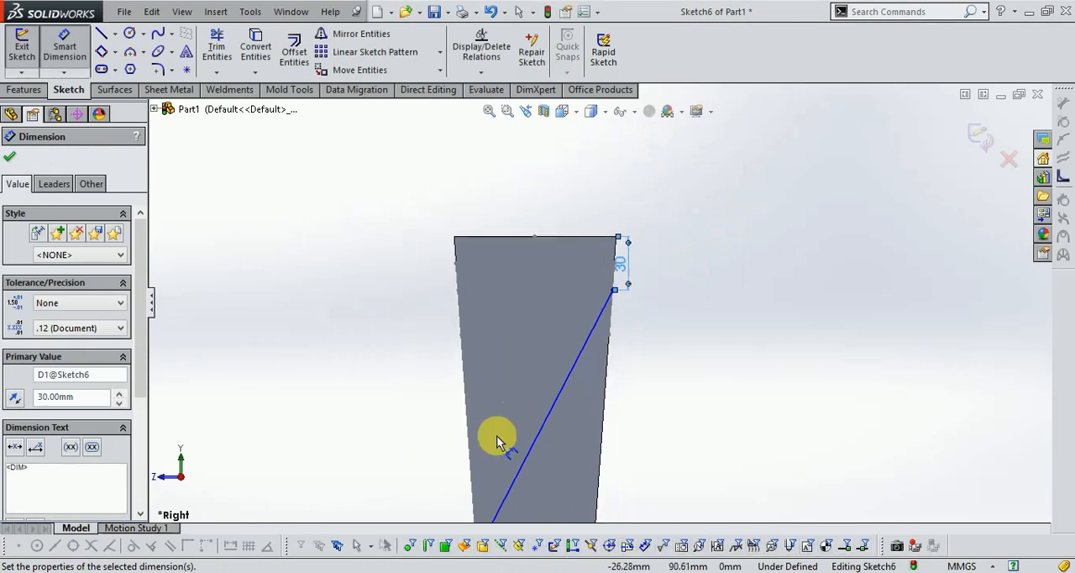
scroll(546, 429, "down", 5)
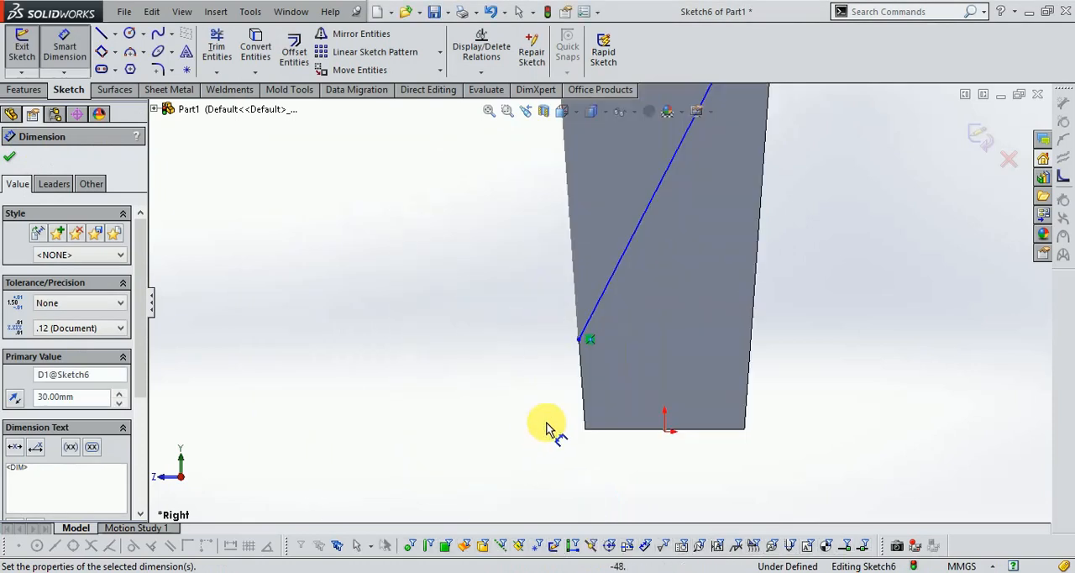
left_click(578, 341)
left_click(585, 430)
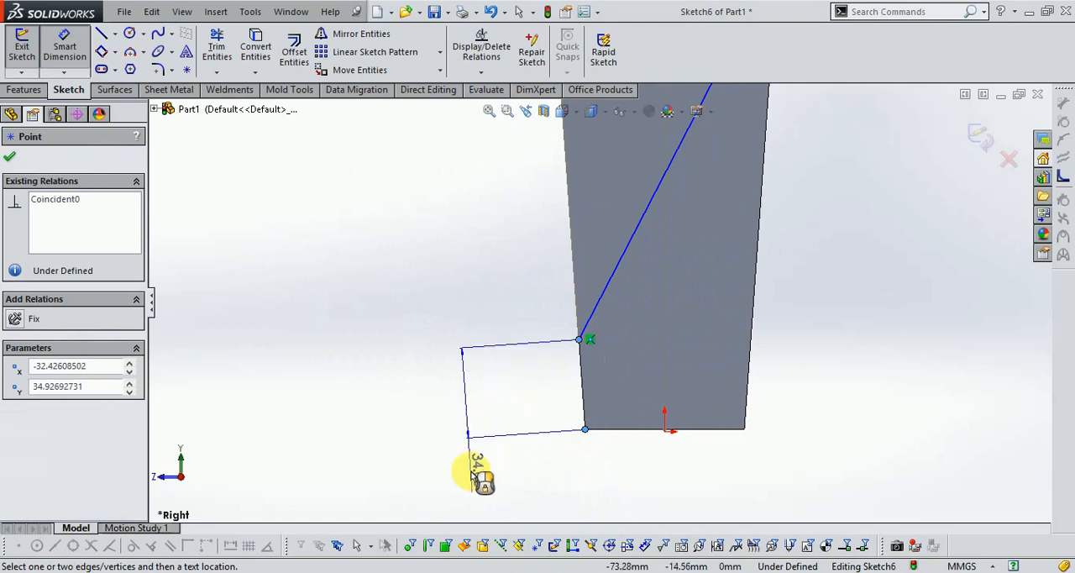
left_click(491, 480)
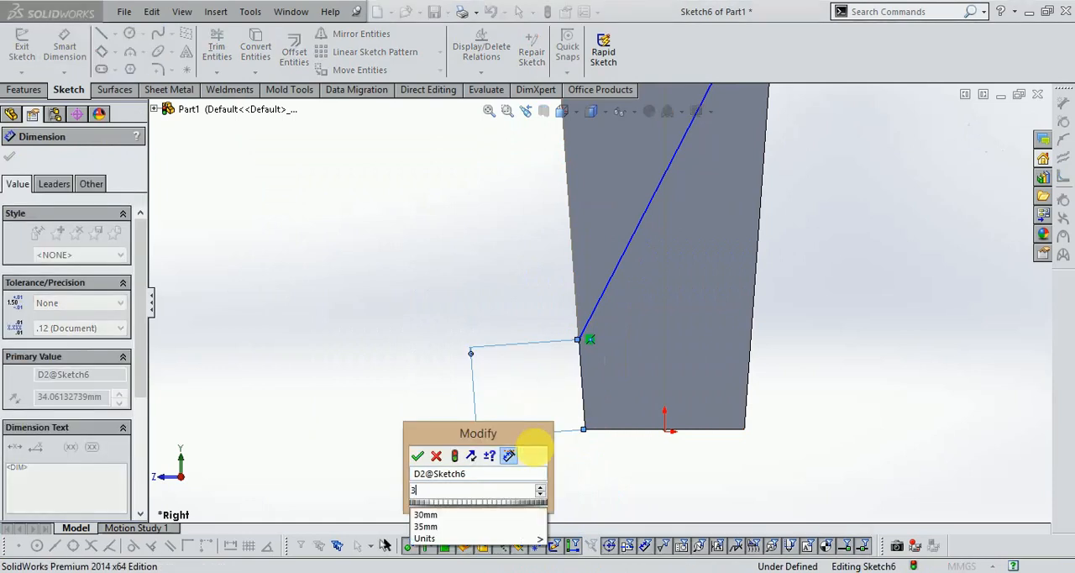
key("Return")
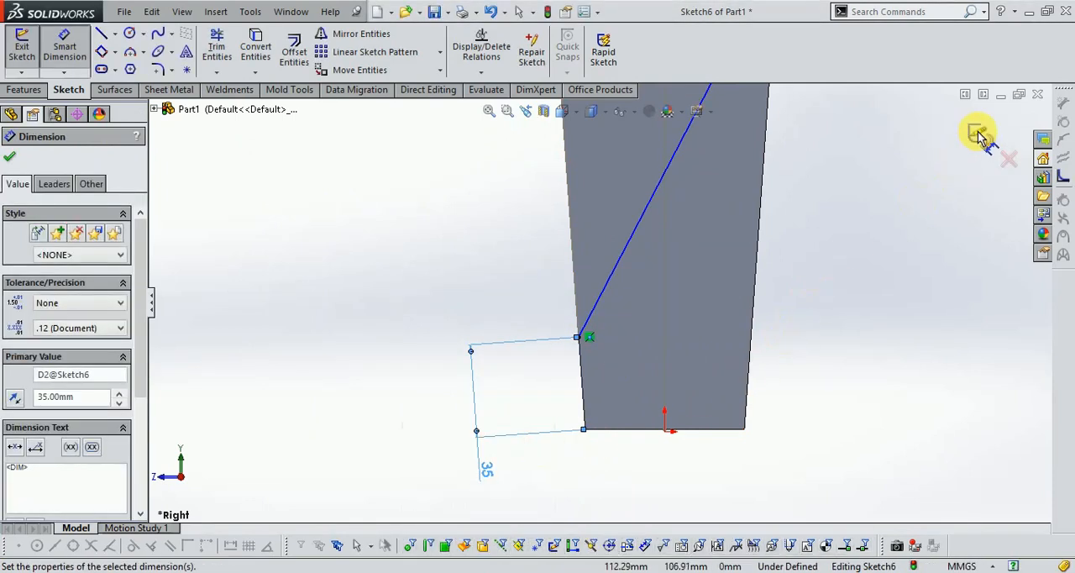
left_click(979, 136)
scroll(667, 403, "up", 3)
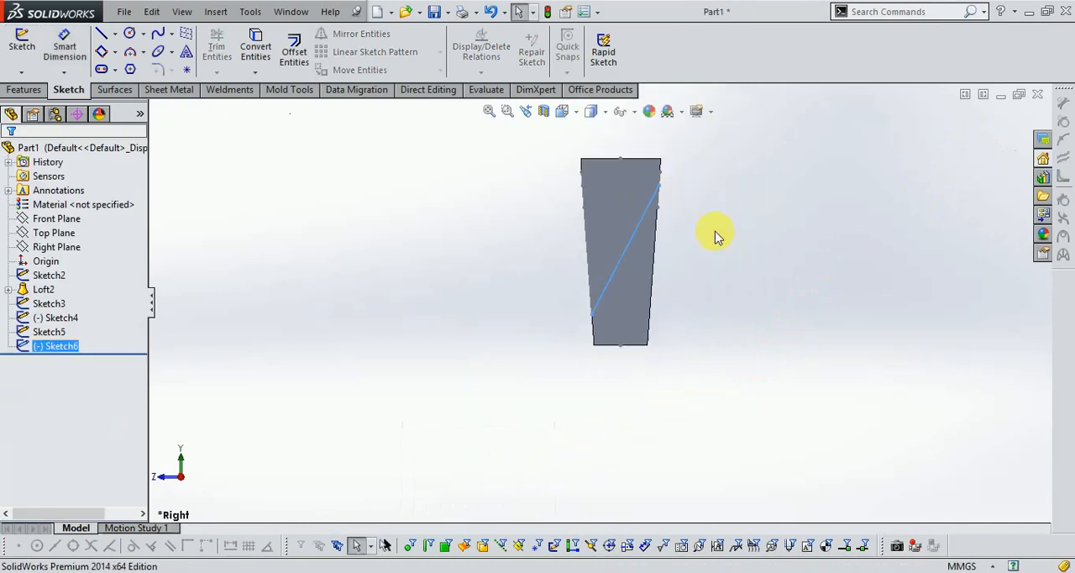
scroll(694, 199, "down", 4)
middle_click_drag(694, 199, 646, 244)
middle_click_drag(686, 288, 653, 324)
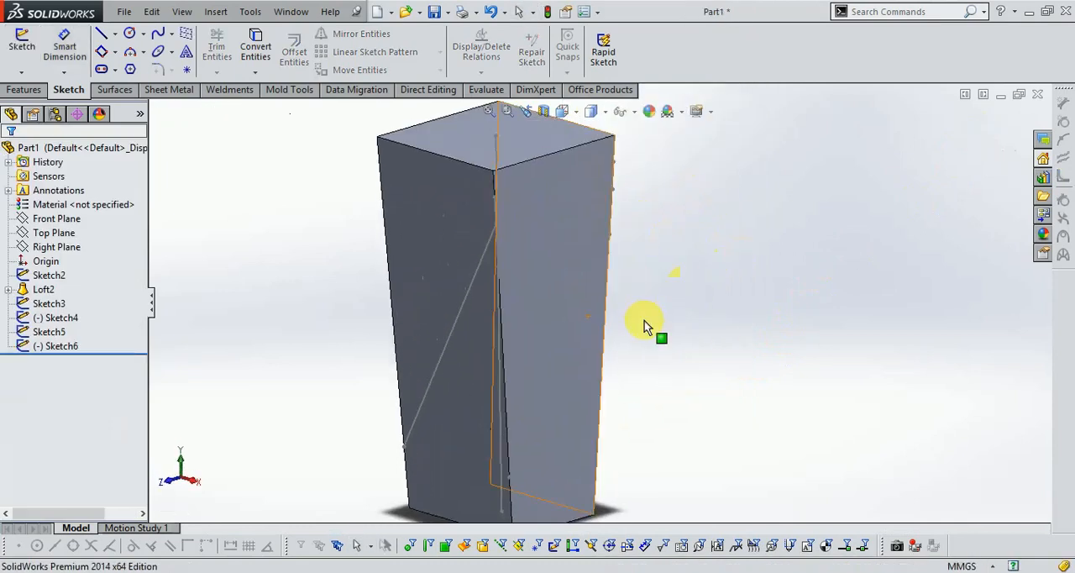
left_click(25, 90)
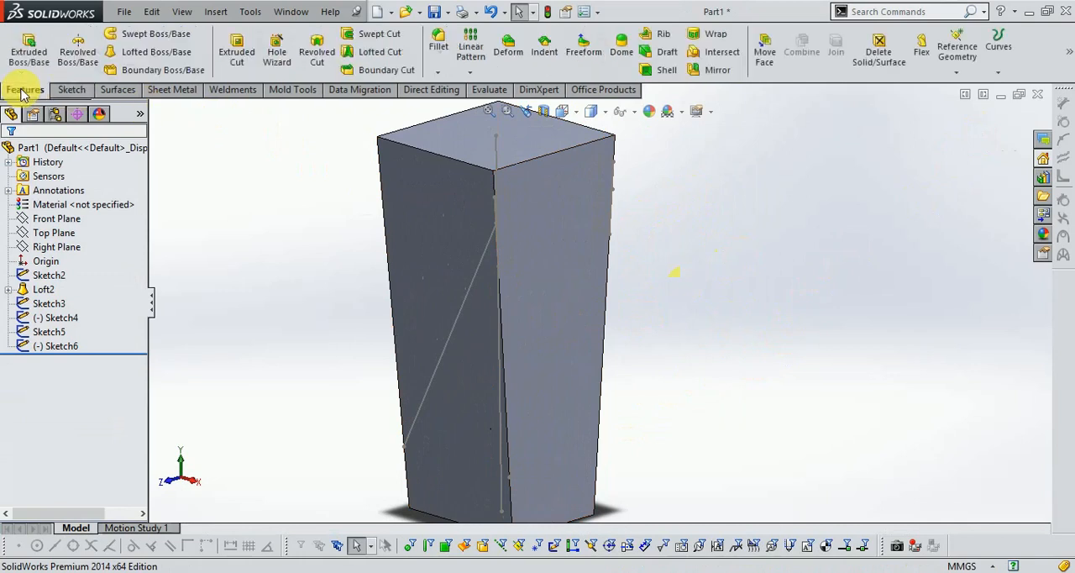
left_click(135, 38)
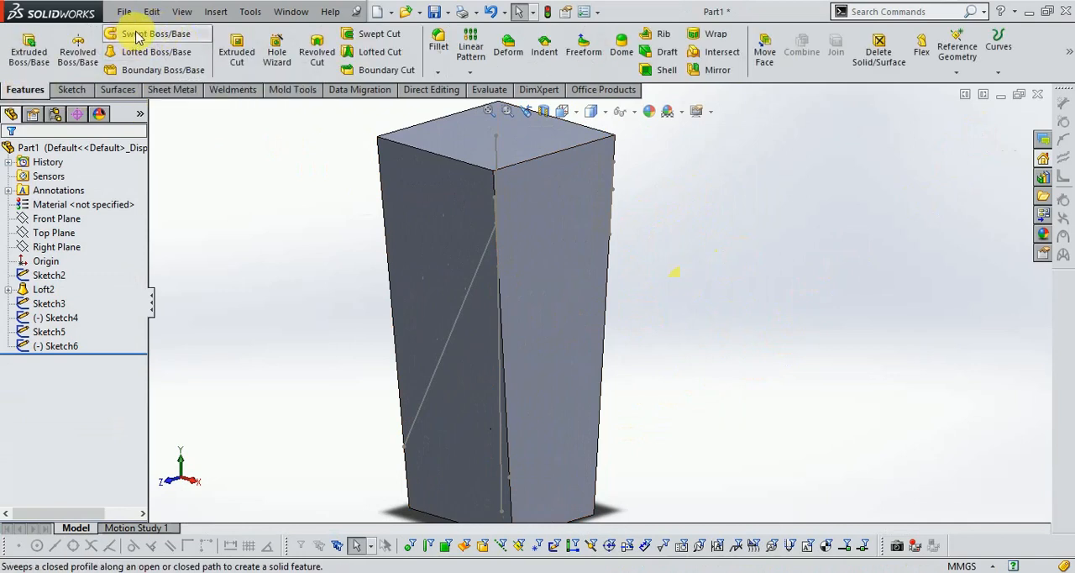
left_click(510, 234)
scroll(504, 228, "down", 3)
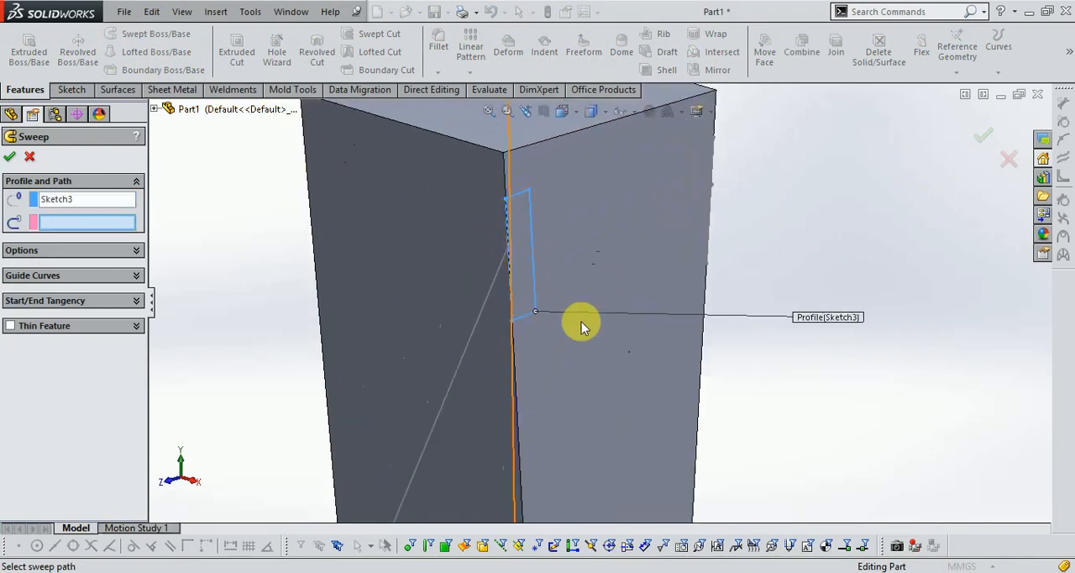
left_click(454, 377)
scroll(602, 302, "up", 3)
scroll(578, 436, "down", 2)
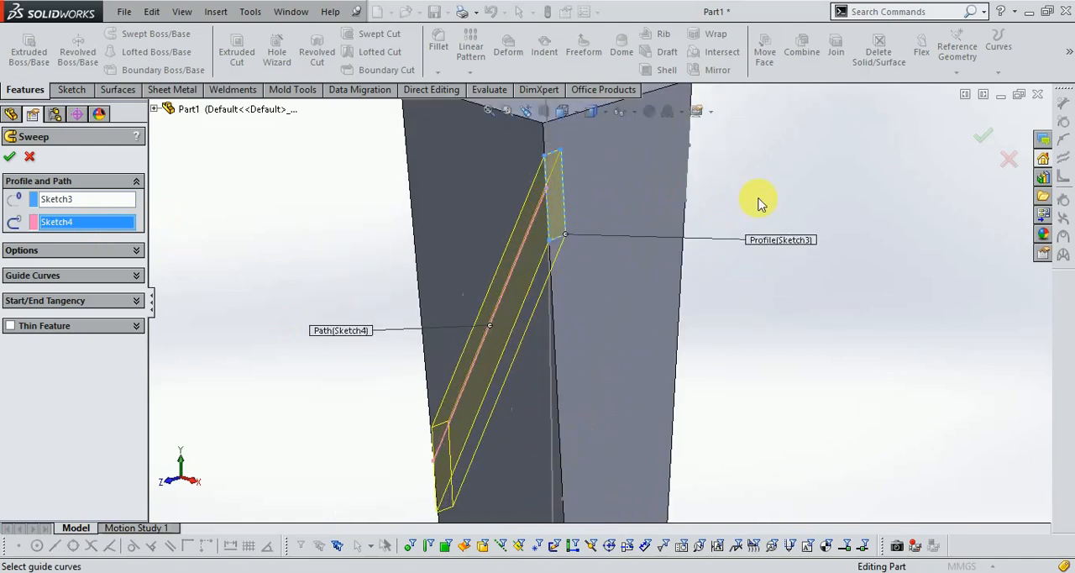
left_click(1008, 161)
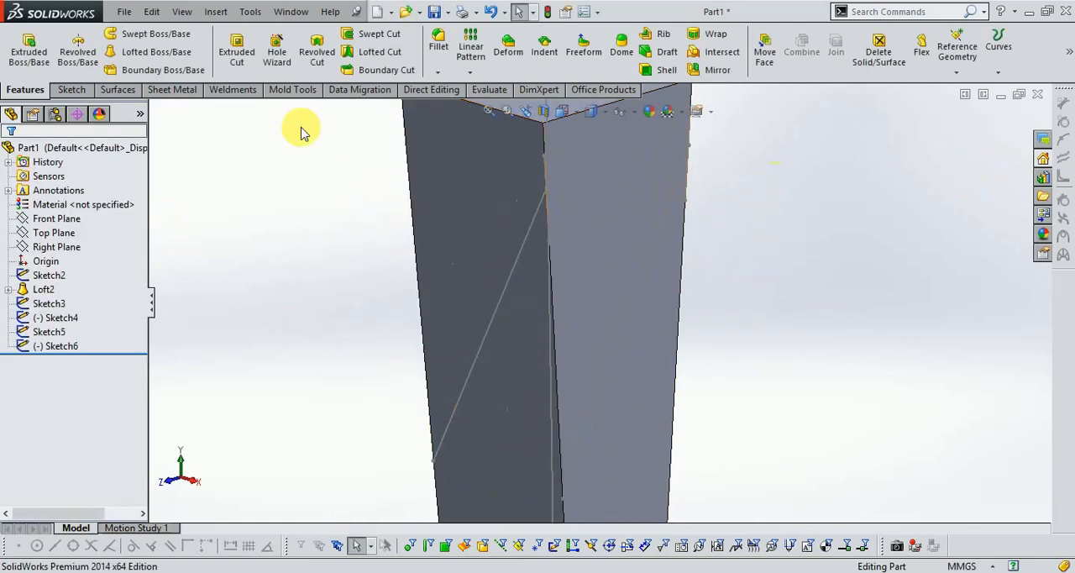
- Cut the first diagonal groove with a swept cut, using the rectangle Sketch3 as profile and the diagonal line Sketch4 as path
left_click(379, 35)
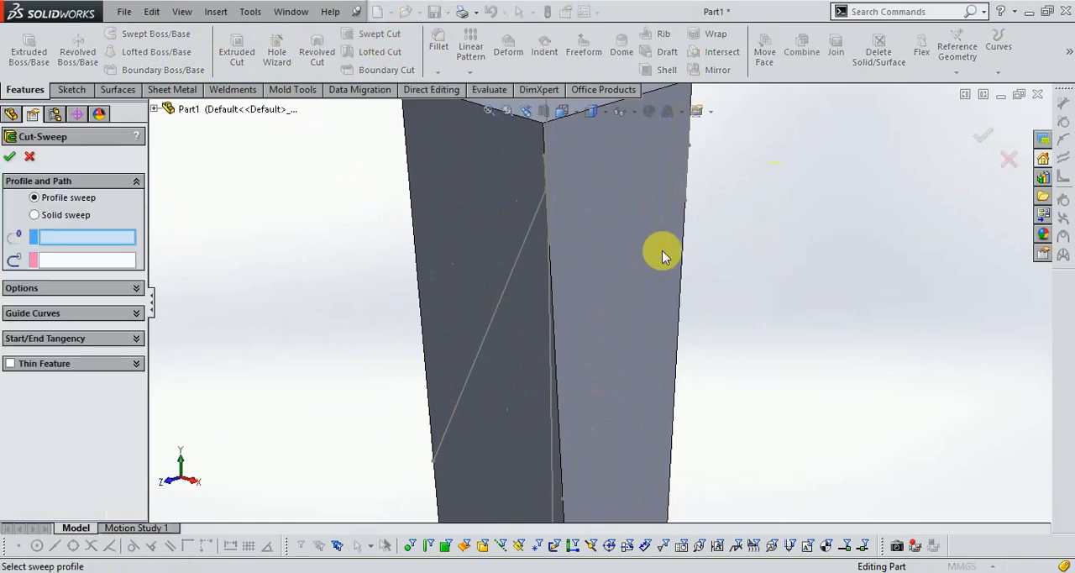
left_click(567, 226)
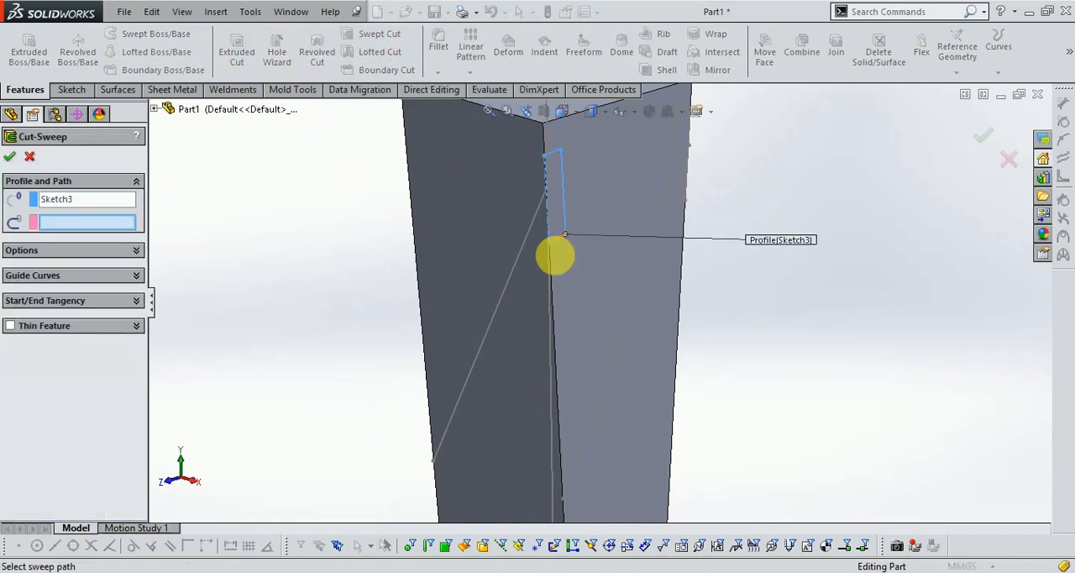
left_click(516, 273)
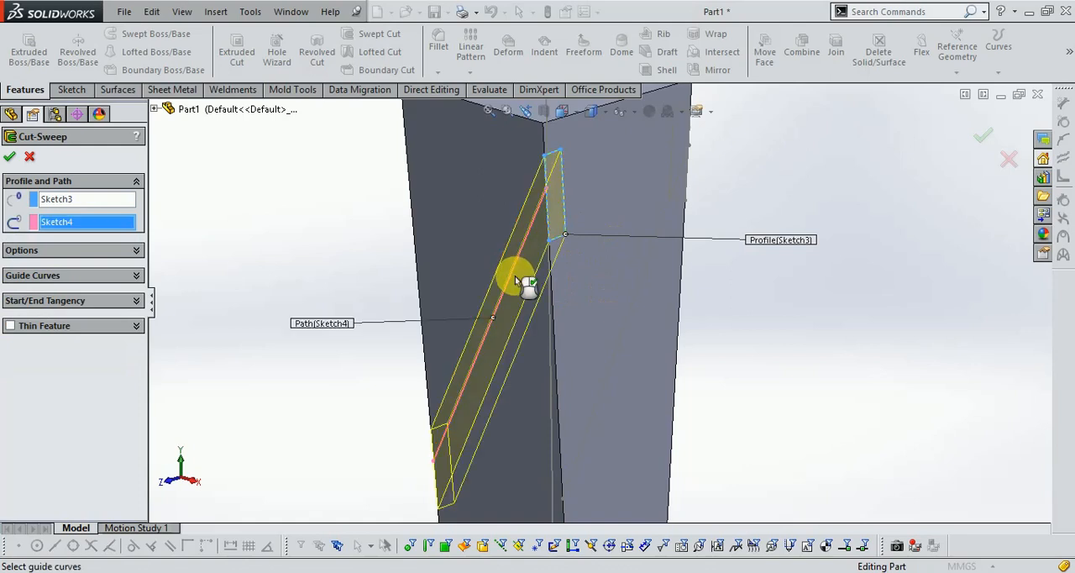
scroll(540, 256, "up", 3)
scroll(624, 230, "down", 1)
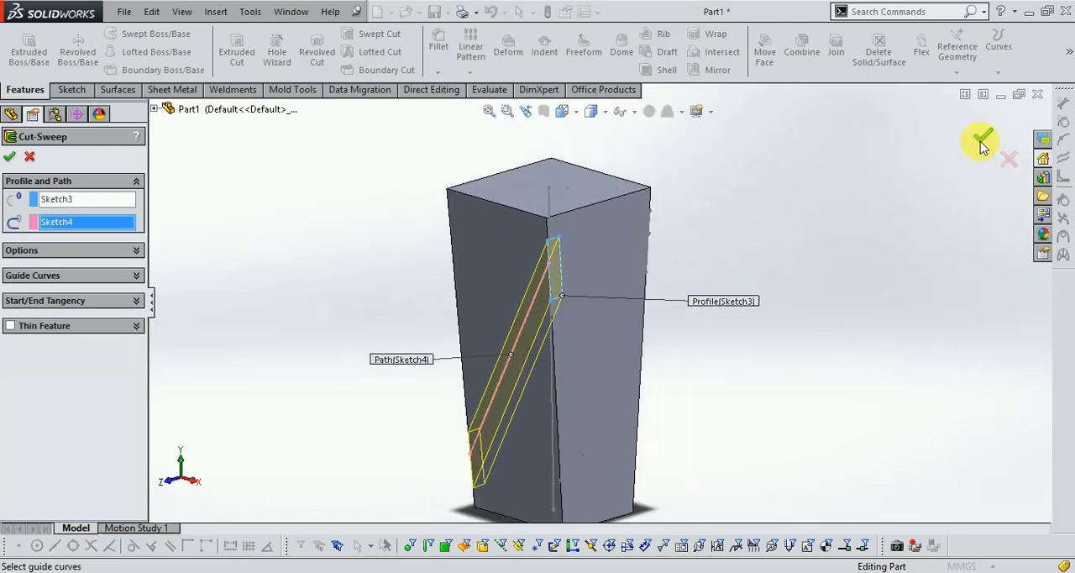
middle_click_drag(863, 317, 795, 301)
scroll(515, 276, "down", 5)
scroll(599, 264, "up", 5)
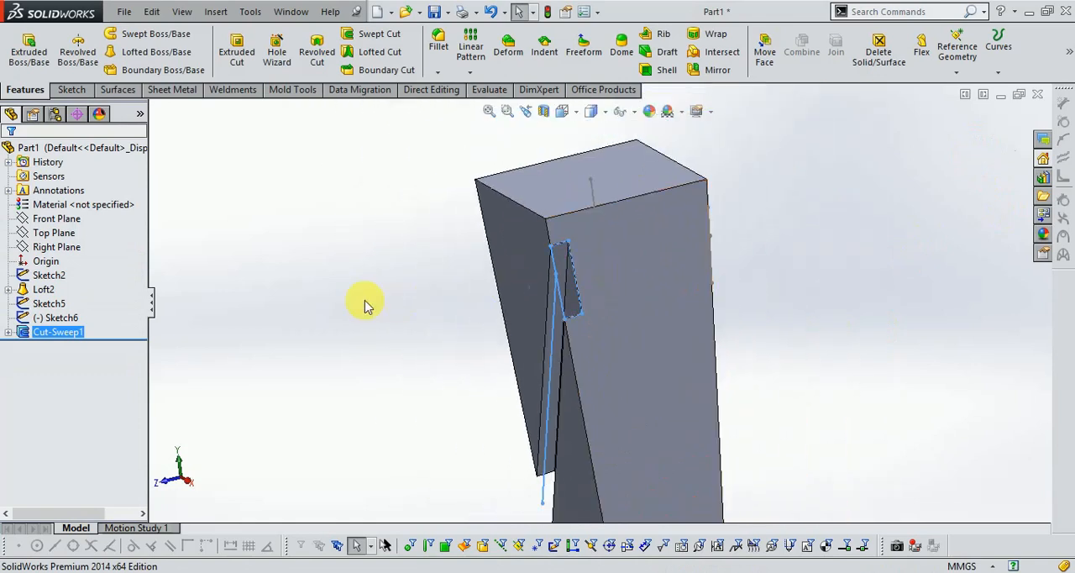
- Cut the second diagonal groove on the adjacent face with a swept cut of rectangle Sketch5 along diagonal line Sketch6
left_click(408, 323)
scroll(424, 351, "up", 1)
middle_click_drag(424, 351, 691, 345)
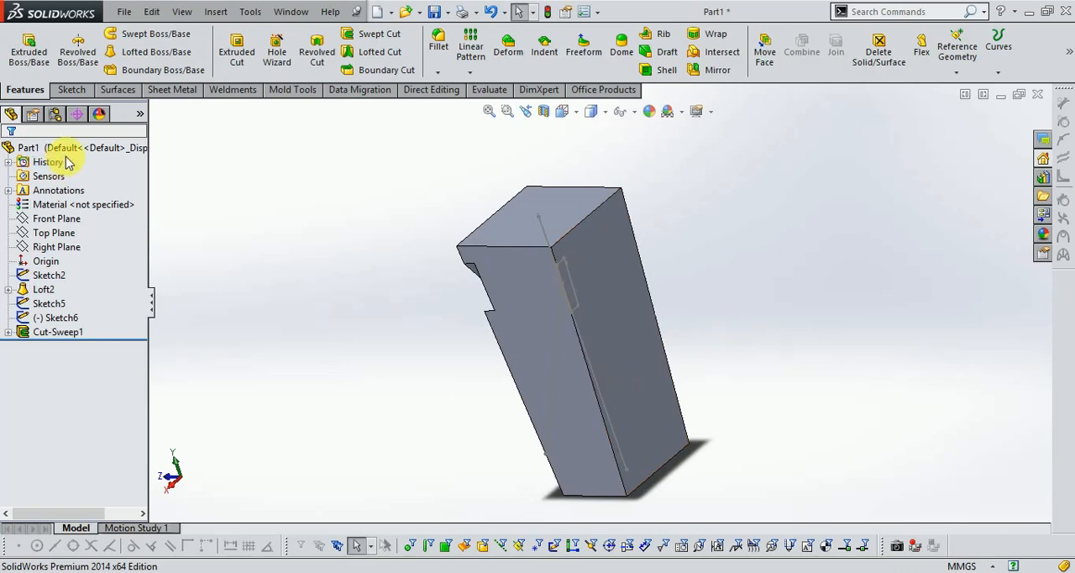
left_click(376, 33)
scroll(583, 312, "down", 3)
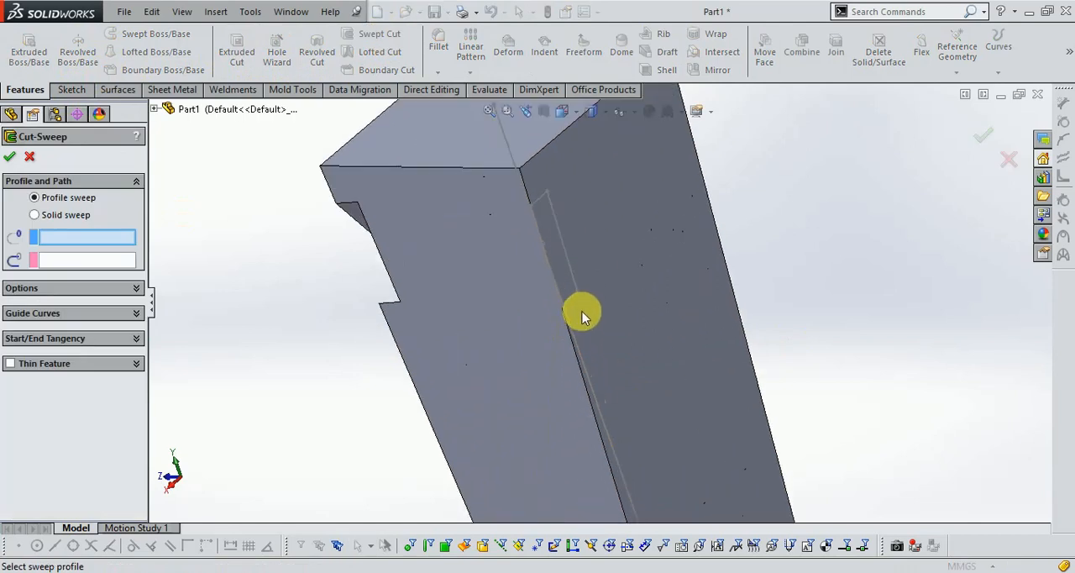
left_click(571, 284)
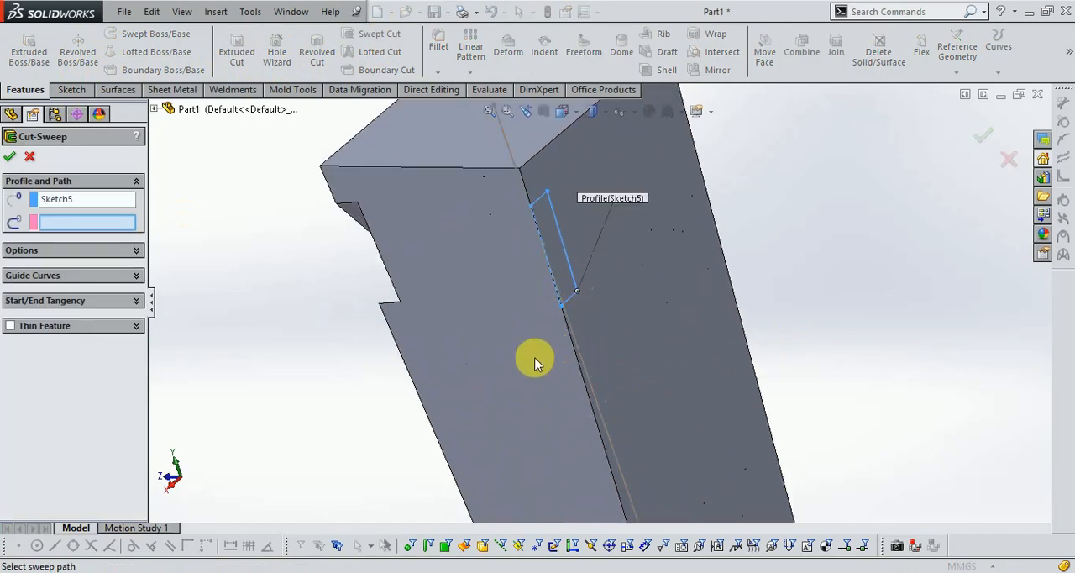
left_click(527, 376)
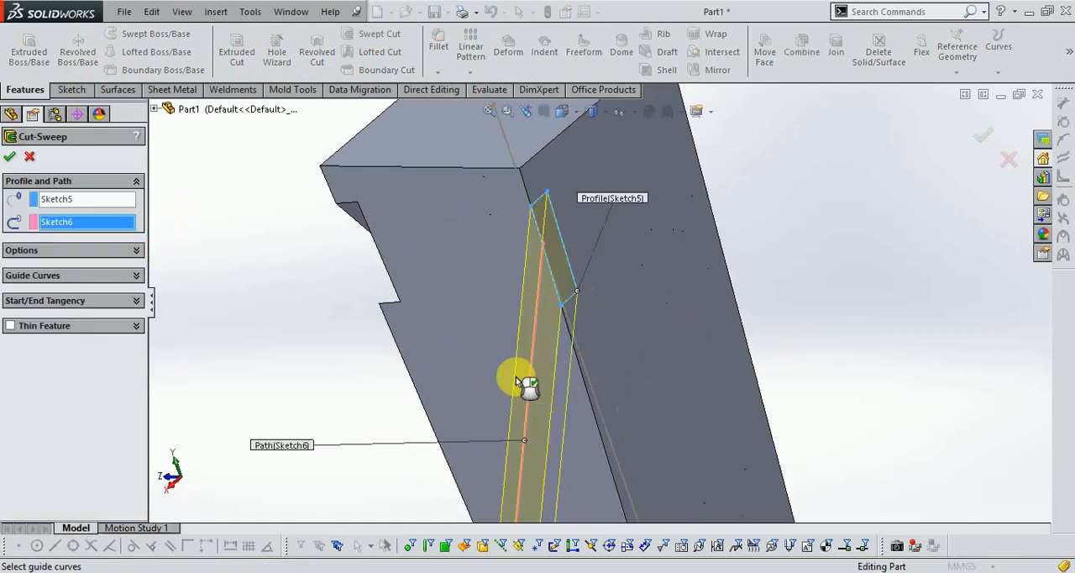
scroll(590, 328, "up", 3)
left_click(976, 141)
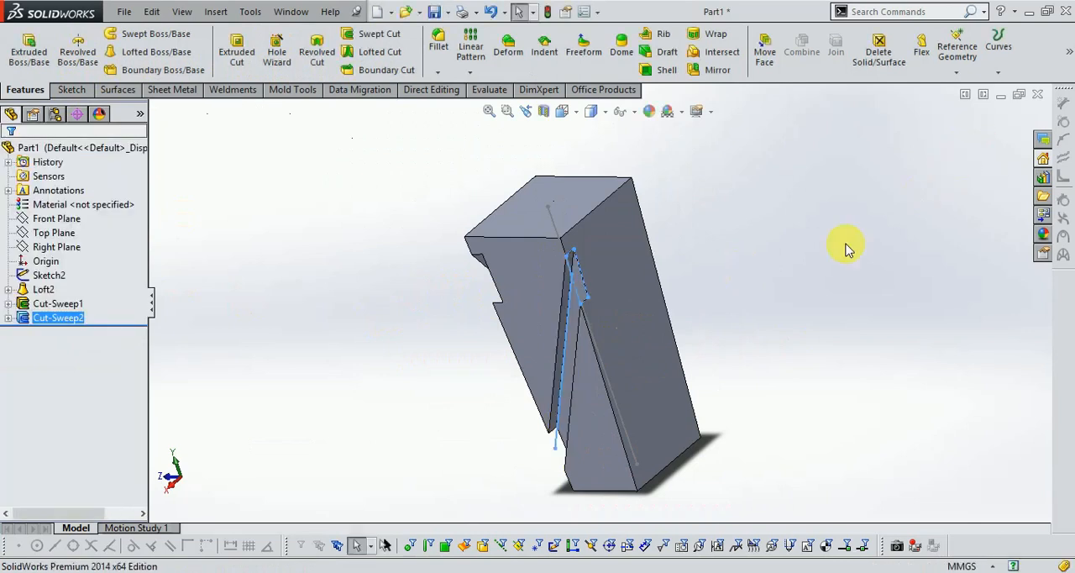
middle_click_drag(776, 295, 577, 366)
scroll(660, 269, "down", 2)
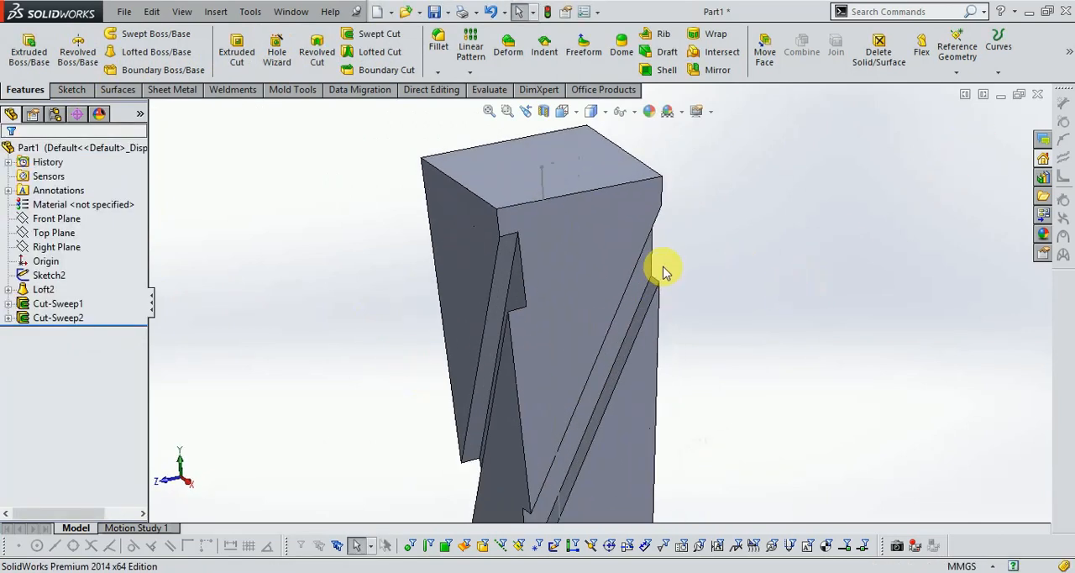
left_click(461, 73)
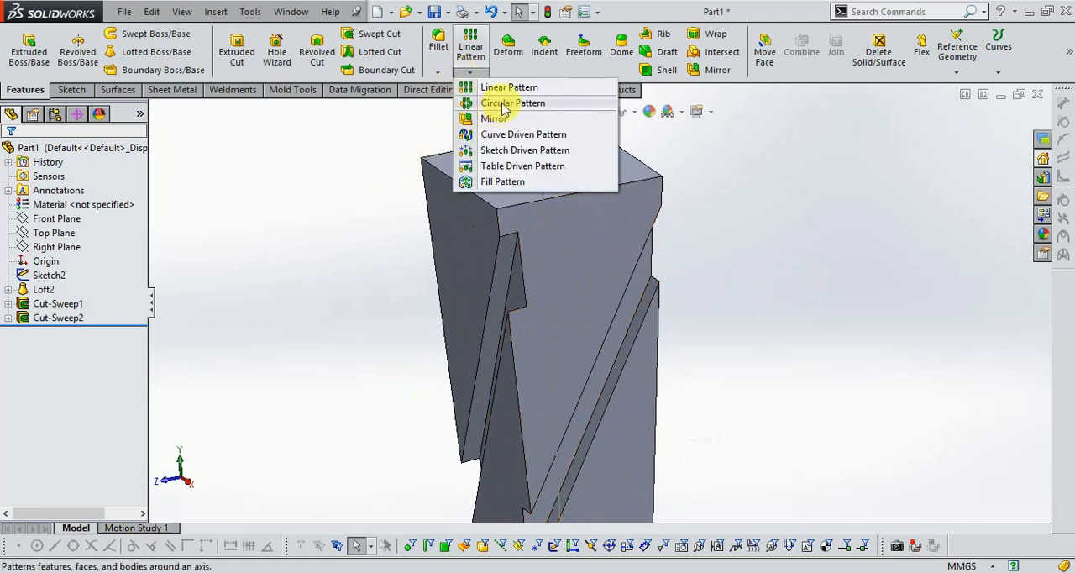
left_click(509, 102)
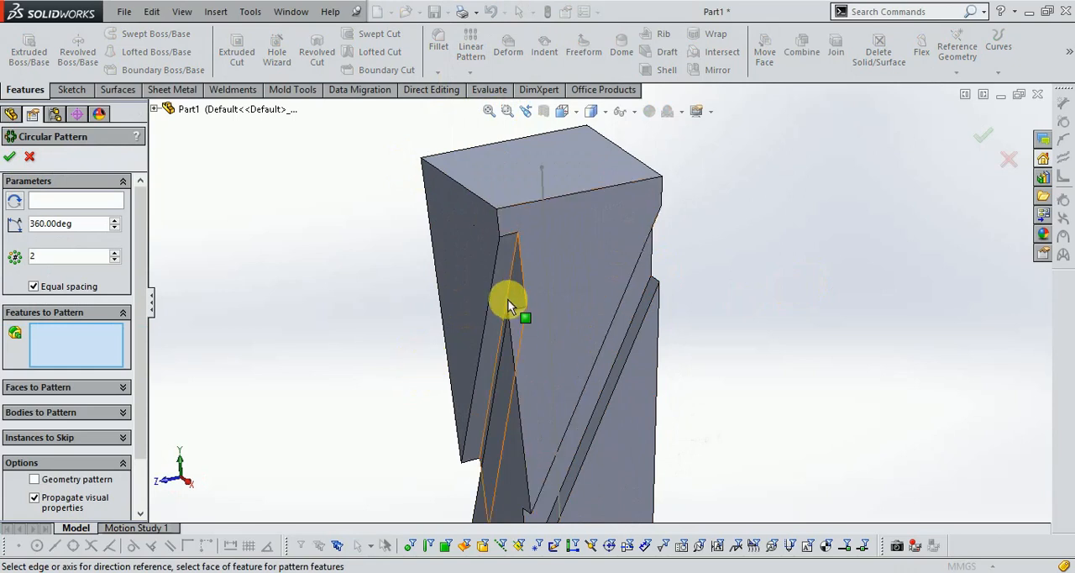
left_click(508, 294)
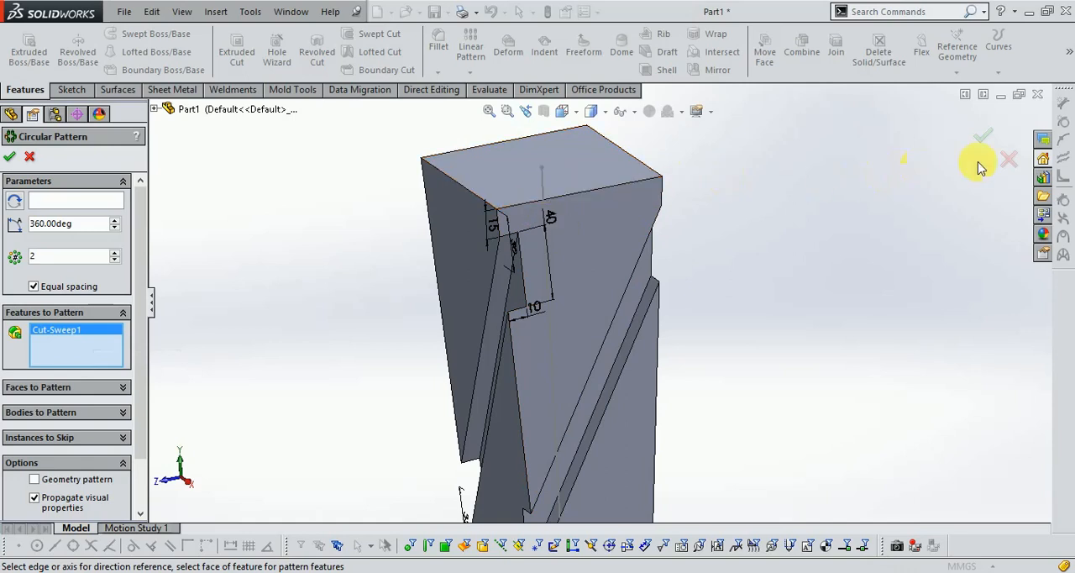
left_click(1007, 162)
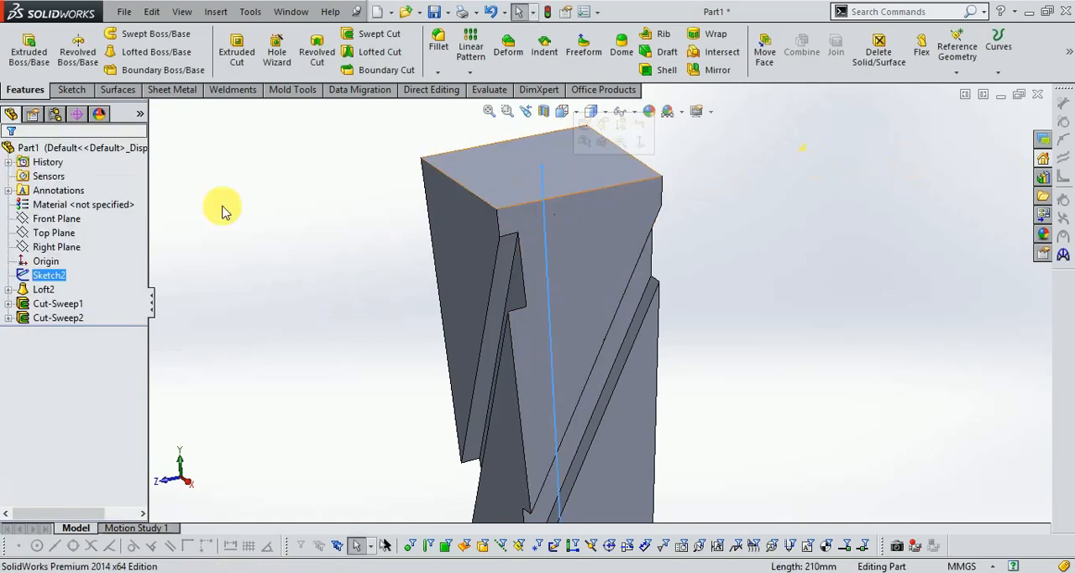
- Convert the vertical line in Sketch2 to construction geometry and close the sketch
right_click(44, 277)
left_click(53, 235)
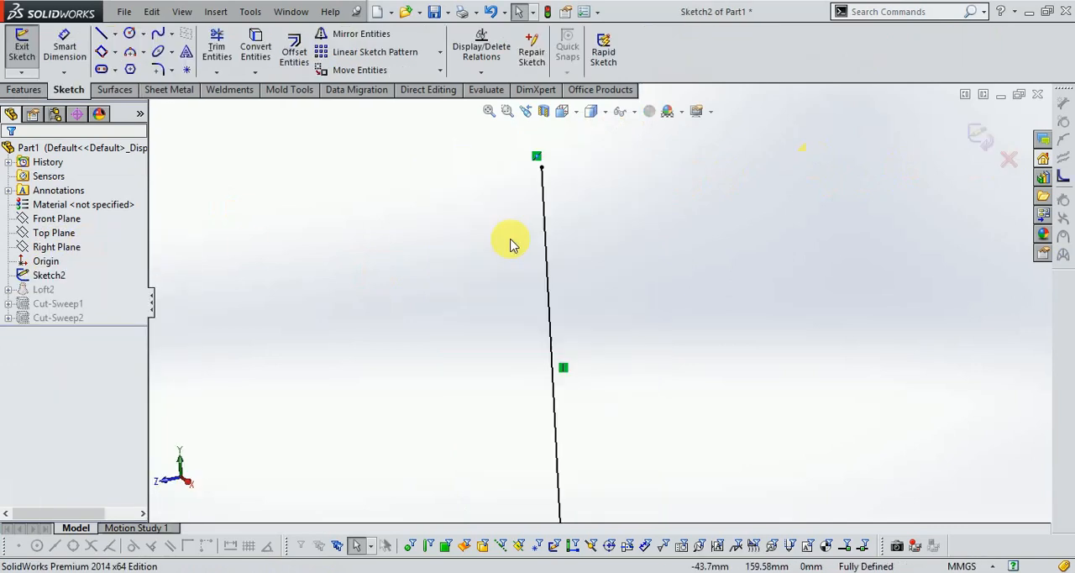
right_click(545, 237)
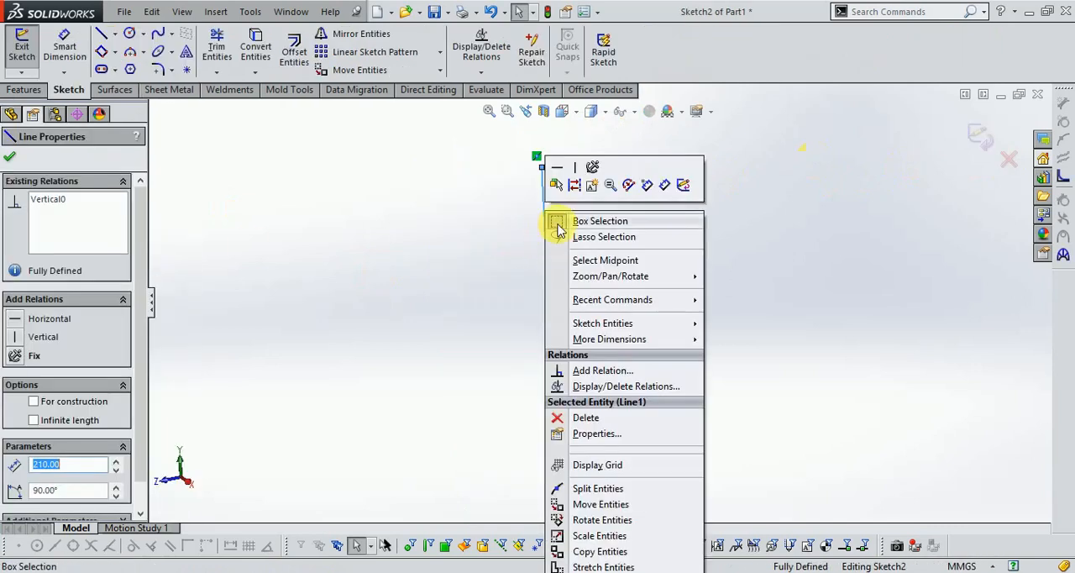
left_click(573, 184)
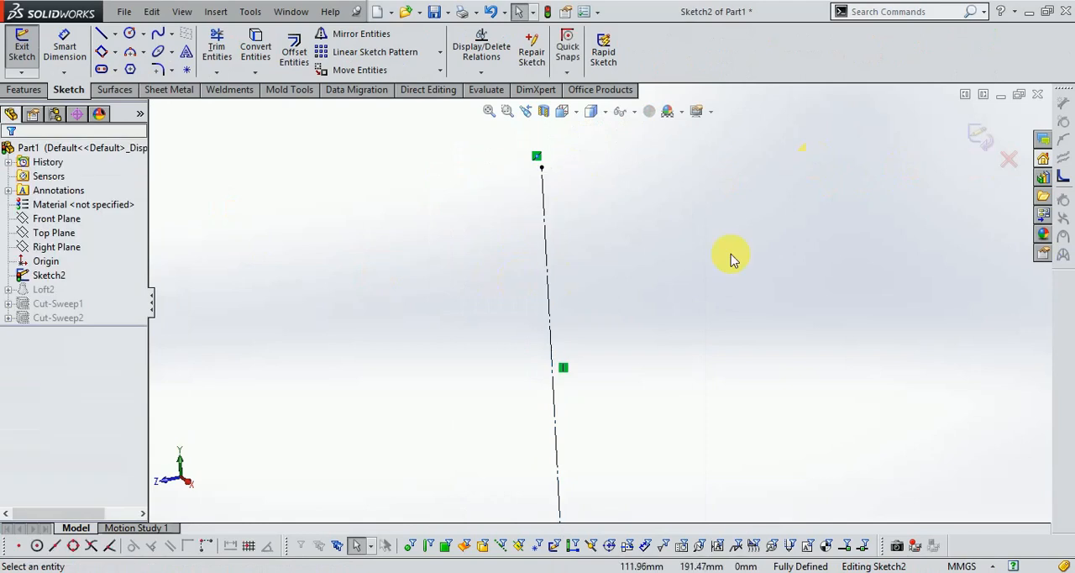
left_click(979, 142)
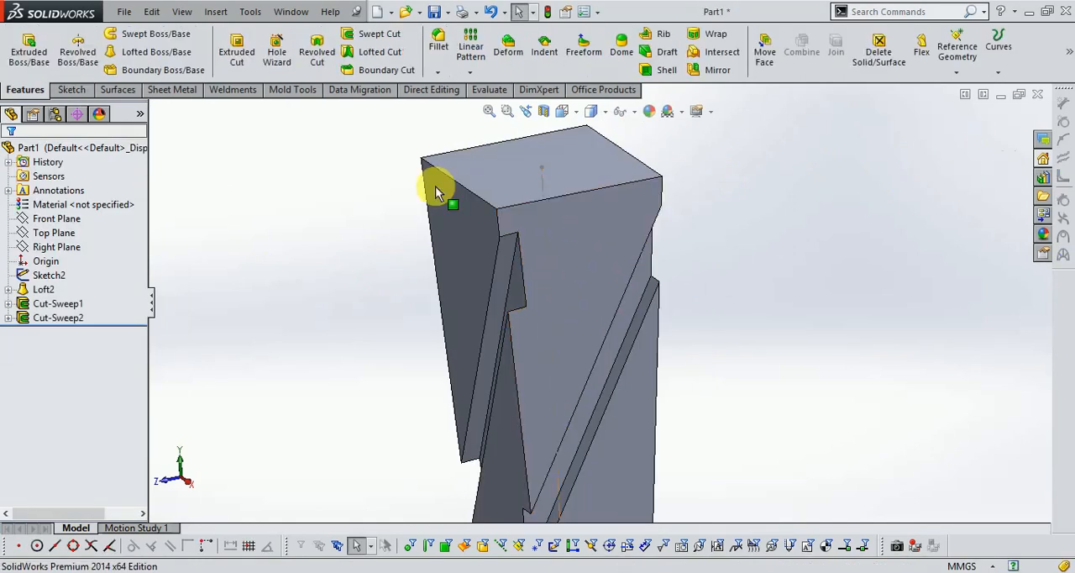
- Circular-pattern Cut-Sweep1 about the Sketch2 centerline with 2 equally spaced instances over 360 degrees
left_click(472, 73)
left_click(481, 103)
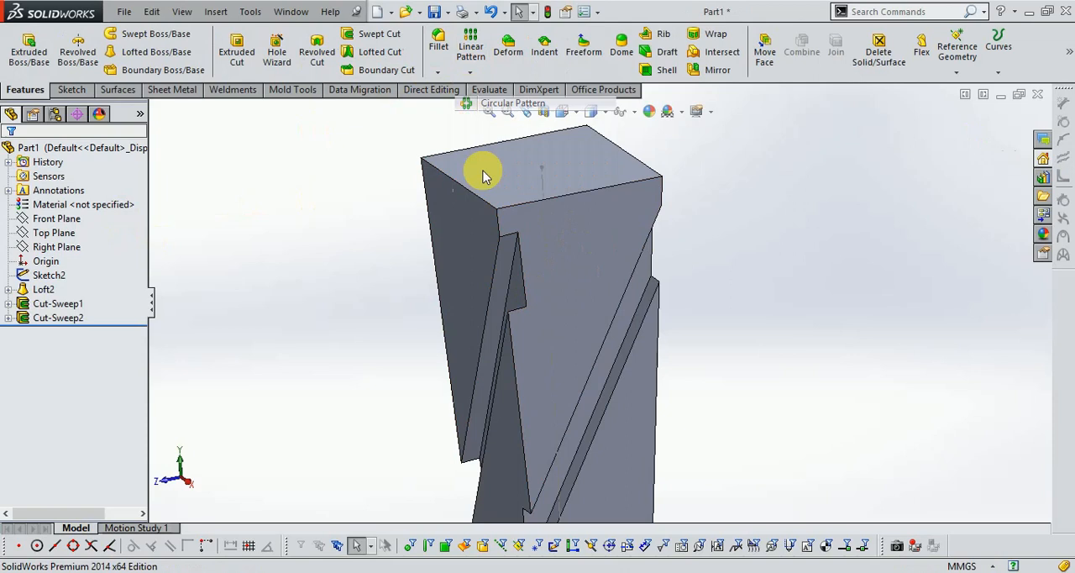
left_click(516, 281)
left_click(86, 204)
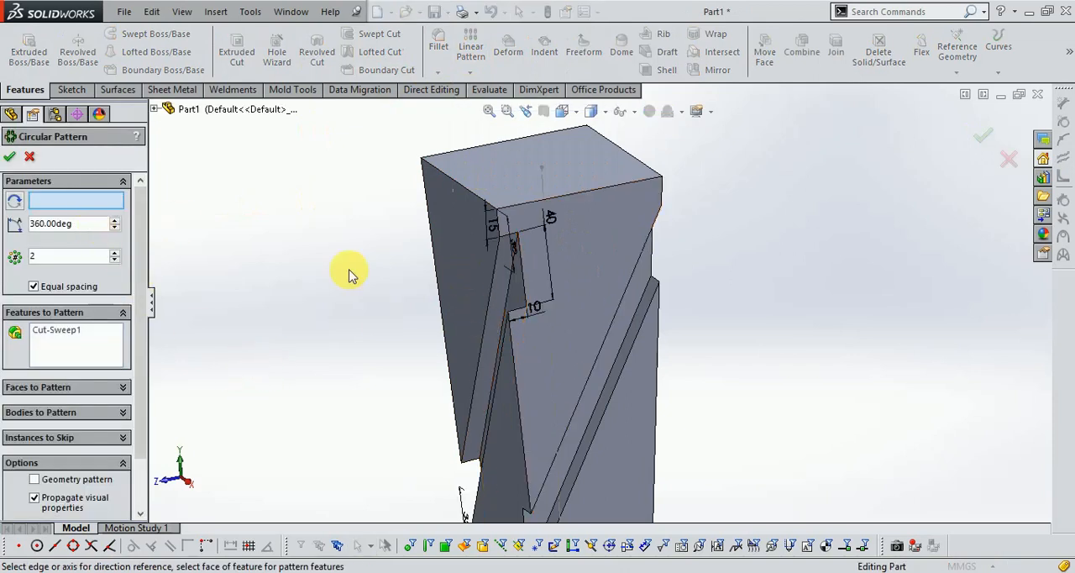
left_click(551, 264)
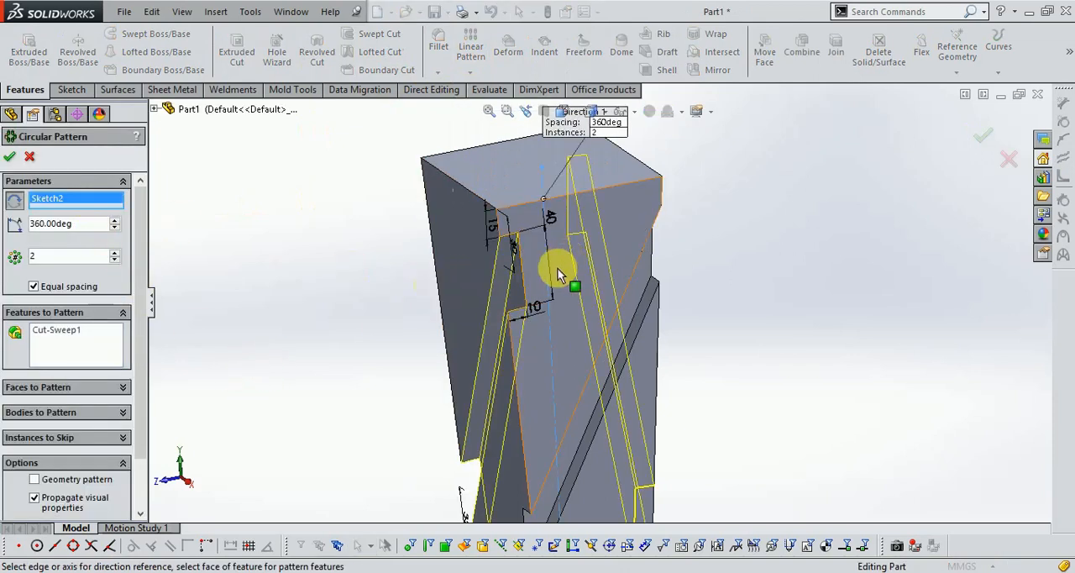
scroll(610, 311, "up", 3)
middle_click_drag(731, 312, 431, 312)
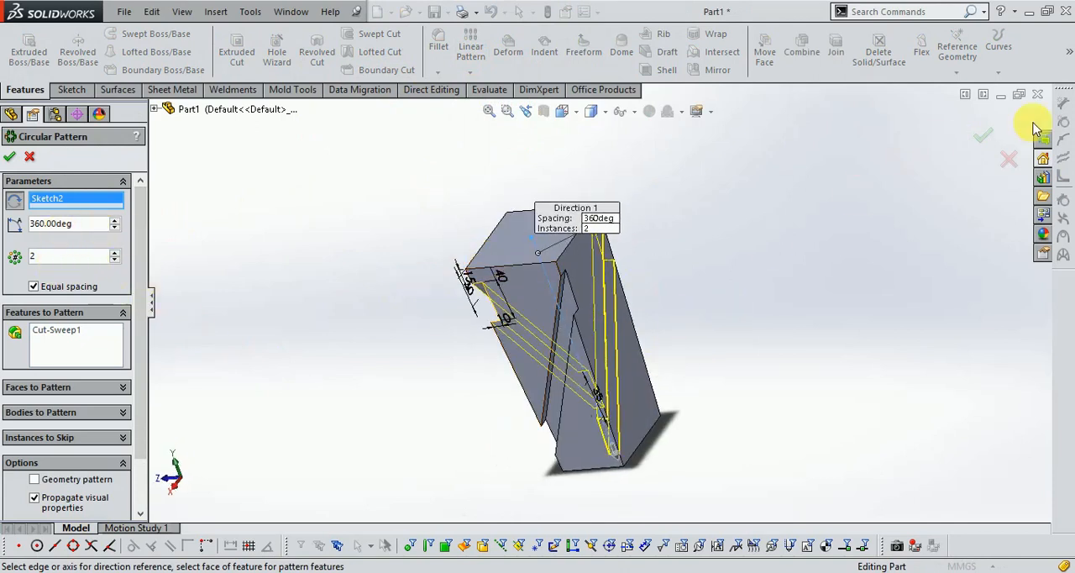
left_click(985, 141)
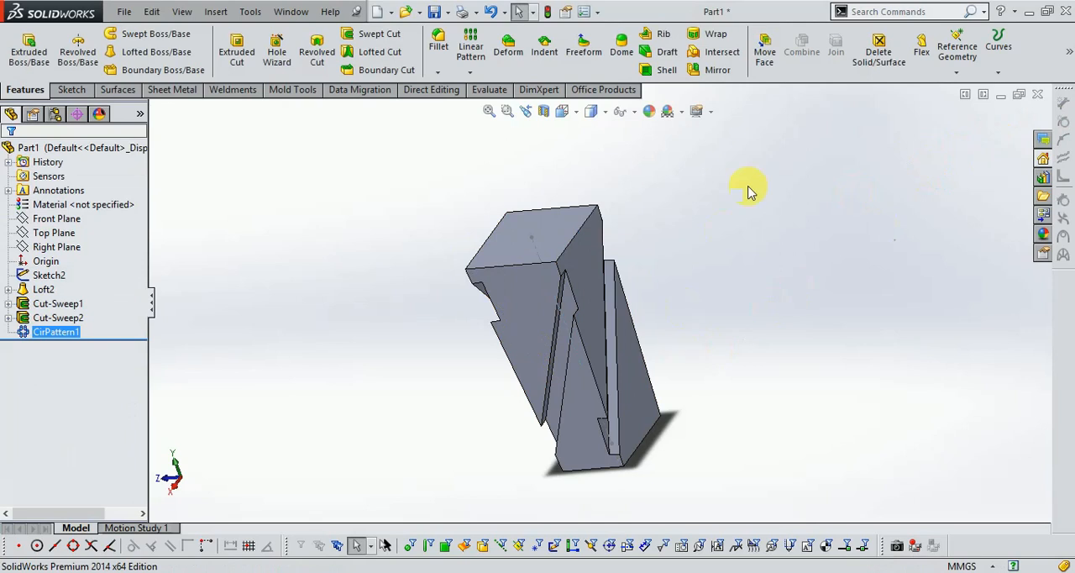
- Circular-pattern only Cut-Sweep2, removing CirPattern1 from the selection, about the Sketch2 centerline with 2 equally spaced instances over 360 degrees
left_click(470, 72)
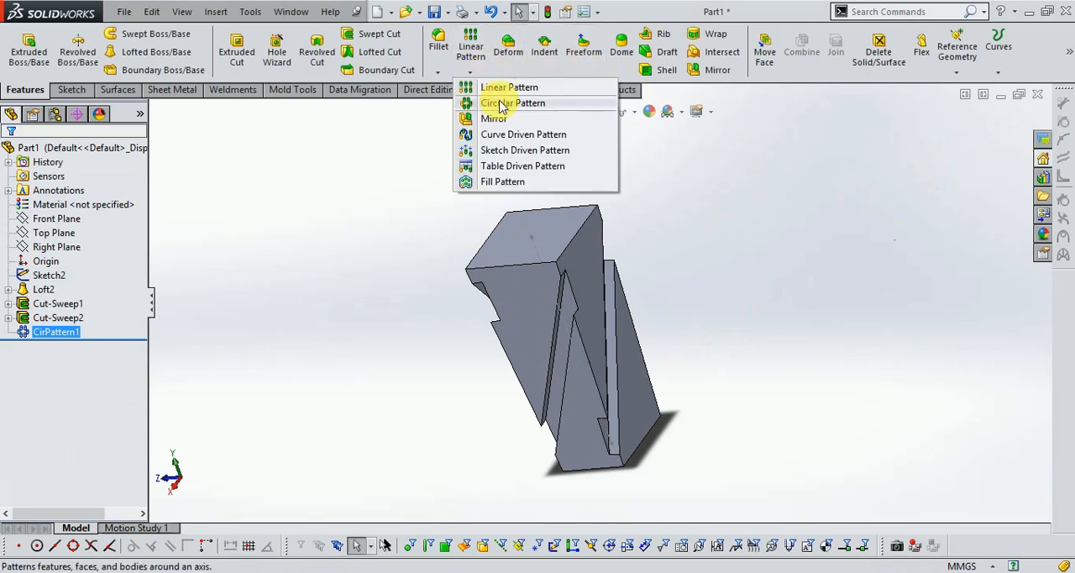
left_click(478, 104)
scroll(579, 319, "down", 2)
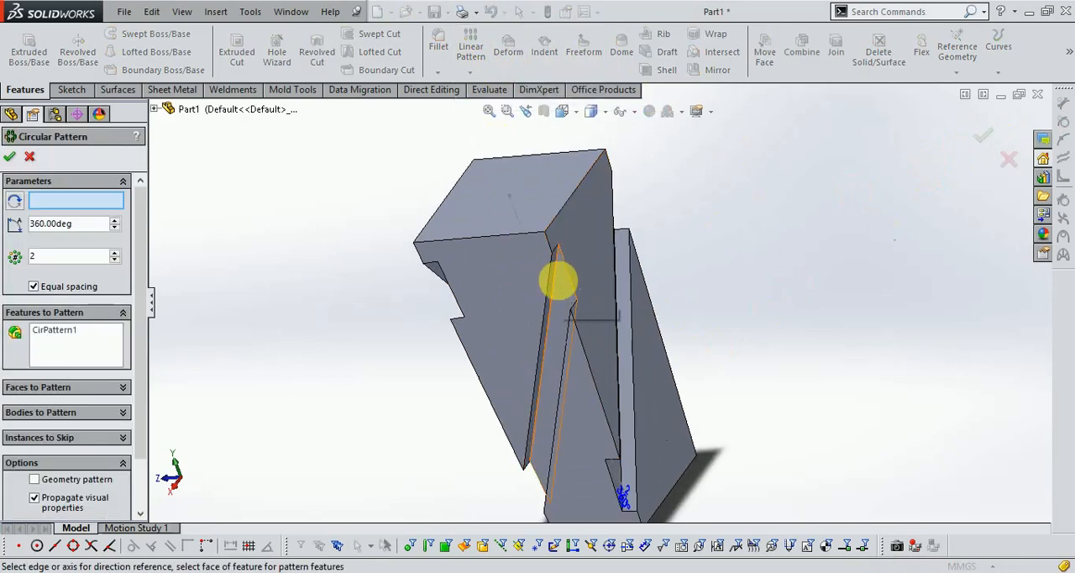
left_click(564, 296)
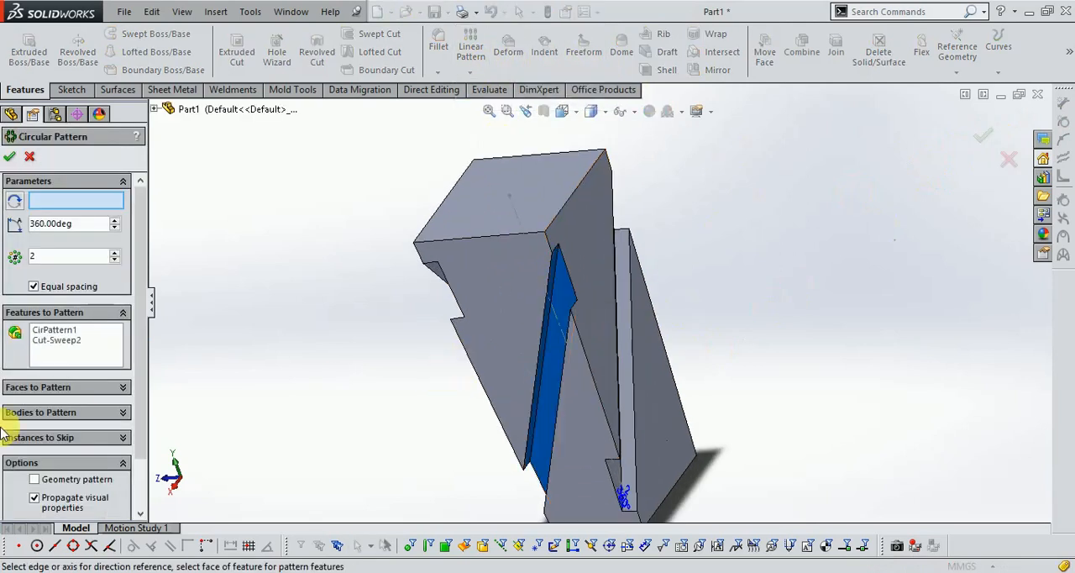
left_click(65, 333)
right_click(66, 336)
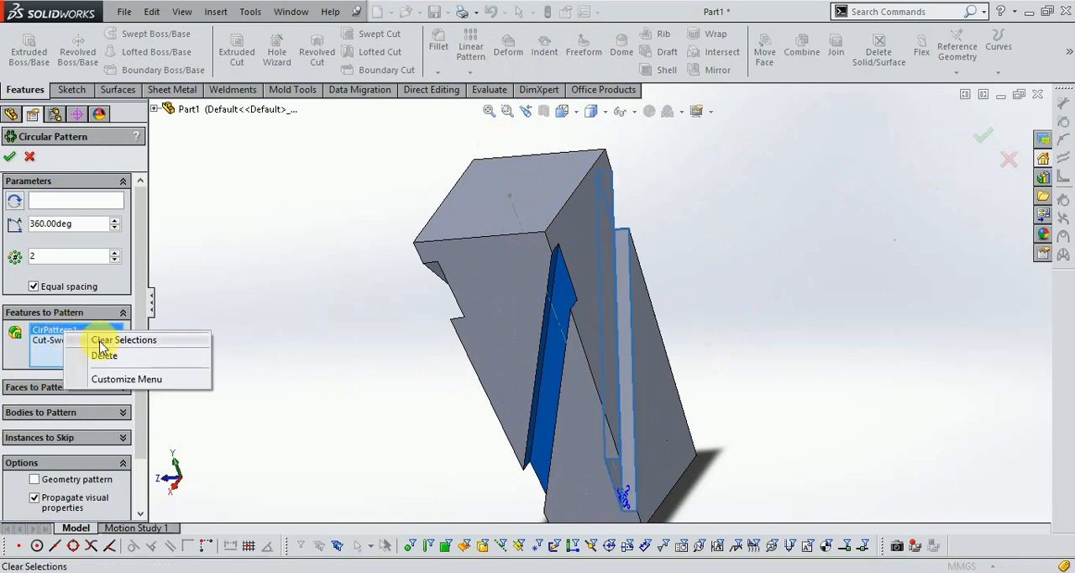
left_click(207, 354)
left_click(74, 333)
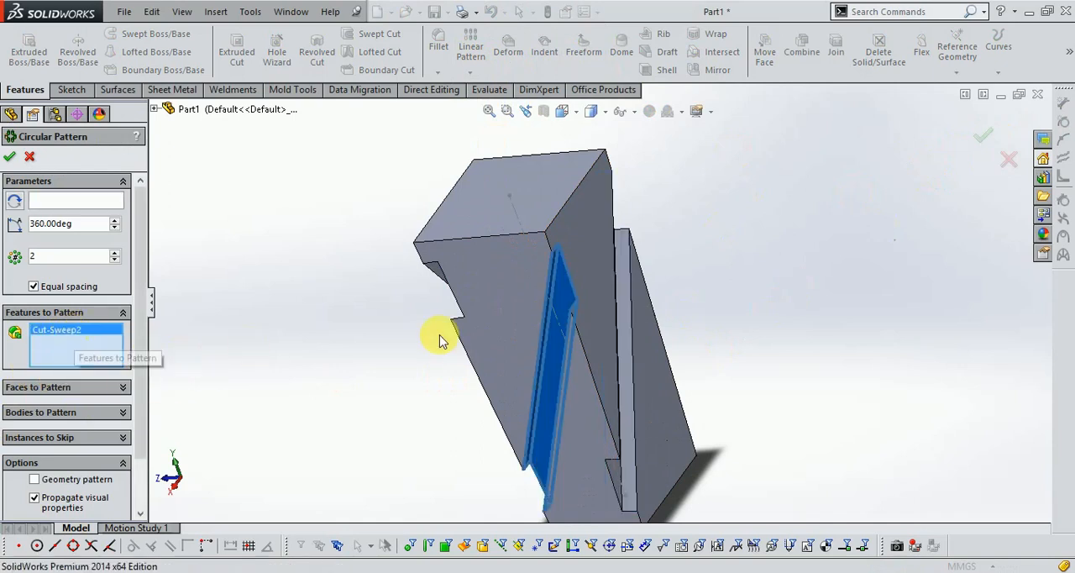
left_click(76, 205)
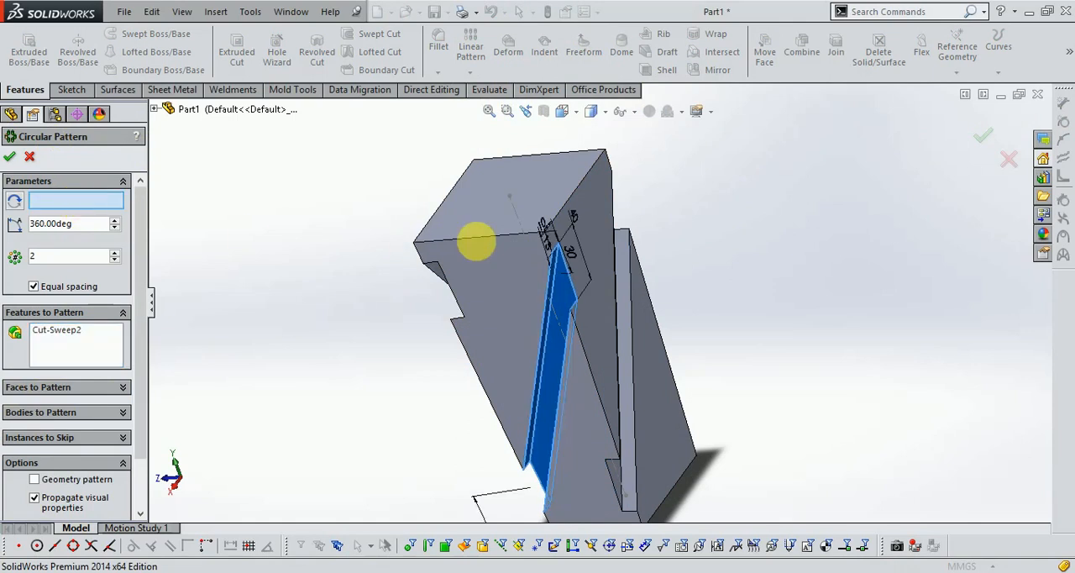
left_click(527, 229)
middle_click_drag(704, 321, 656, 379)
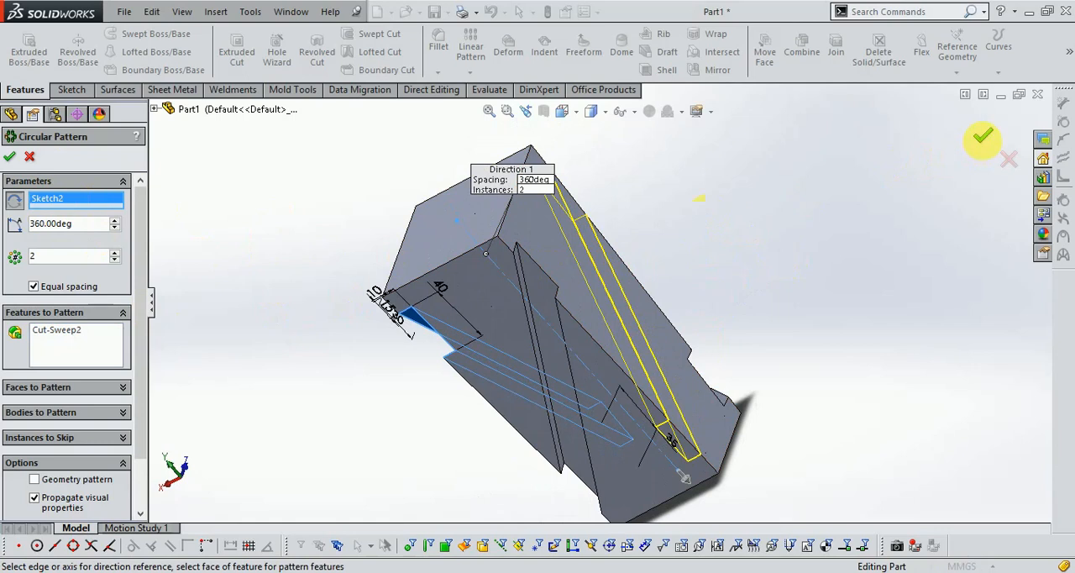
left_click(985, 144)
- Start a constant-size fillet and select both outer long edges of the diagonal groove on one face
middle_click_drag(773, 269, 759, 173)
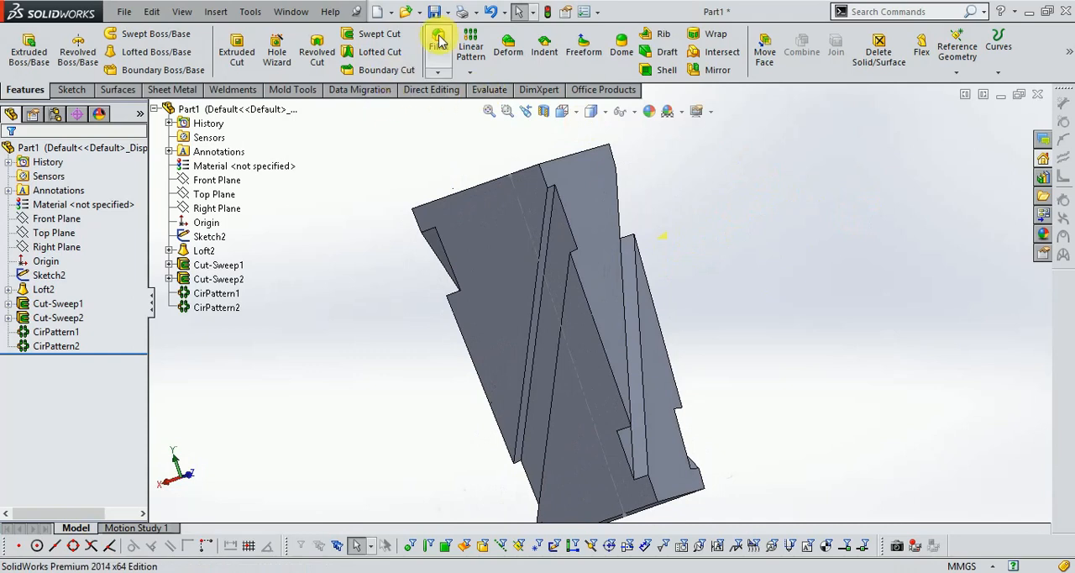
left_click(439, 42)
middle_click_drag(607, 312, 597, 180)
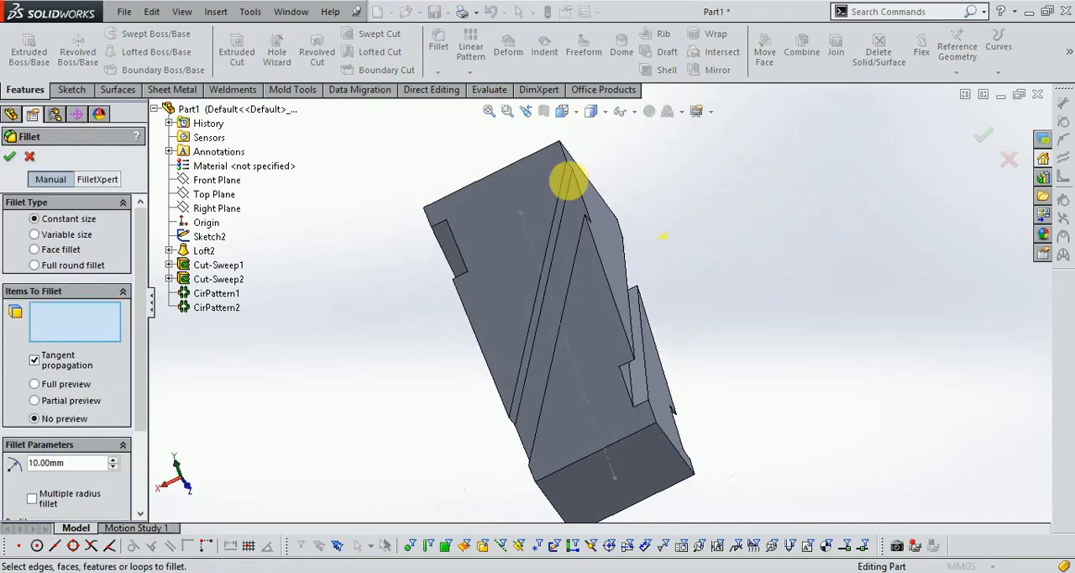
scroll(598, 201, "up", 3)
left_click(595, 204)
scroll(629, 324, "up", 2)
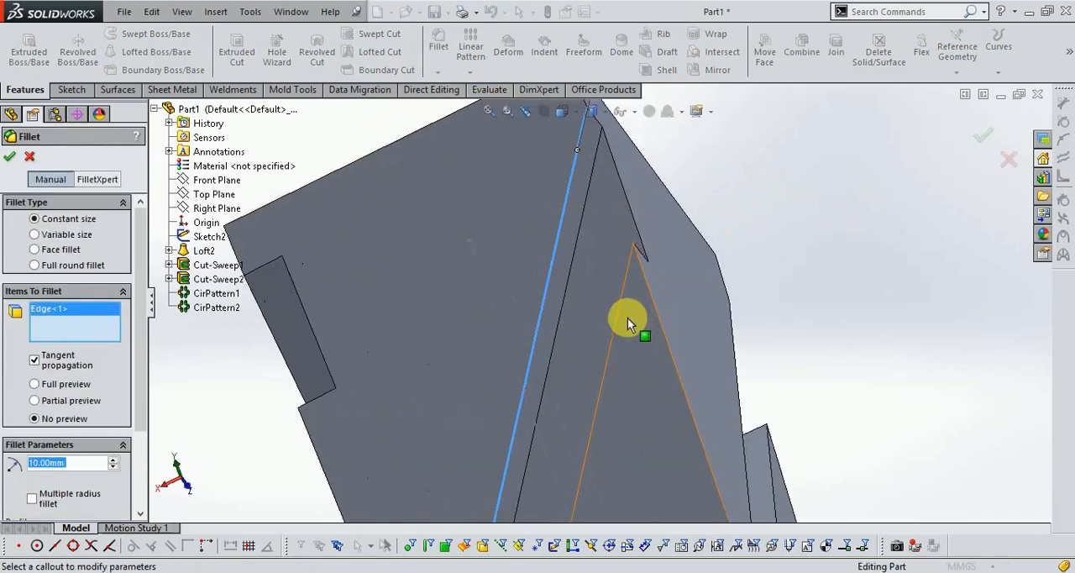
left_click(621, 308)
scroll(588, 277, "down", 5)
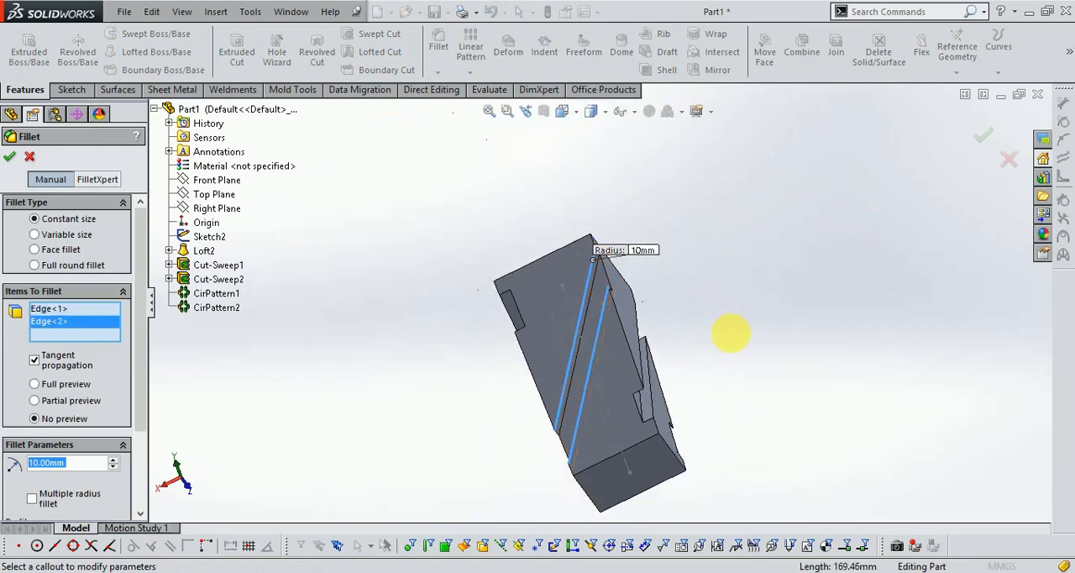
- Add both outer long groove edges on each of the next two faces to the fillet selection
middle_click_drag(731, 332, 643, 314)
scroll(677, 312, "up", 3)
left_click(672, 302)
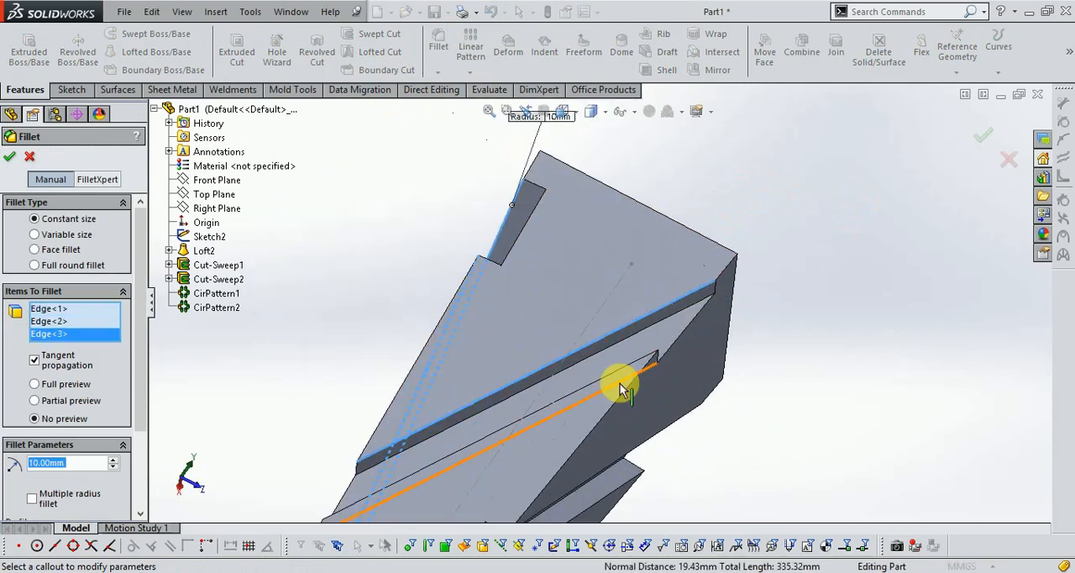
left_click(628, 372)
mouse_move(655, 371)
middle_mouse_down()
mouse_move(781, 364)
mouse_move(731, 211)
mouse_move(676, 385)
mouse_move(675, 367)
middle_mouse_up()
left_click(675, 367)
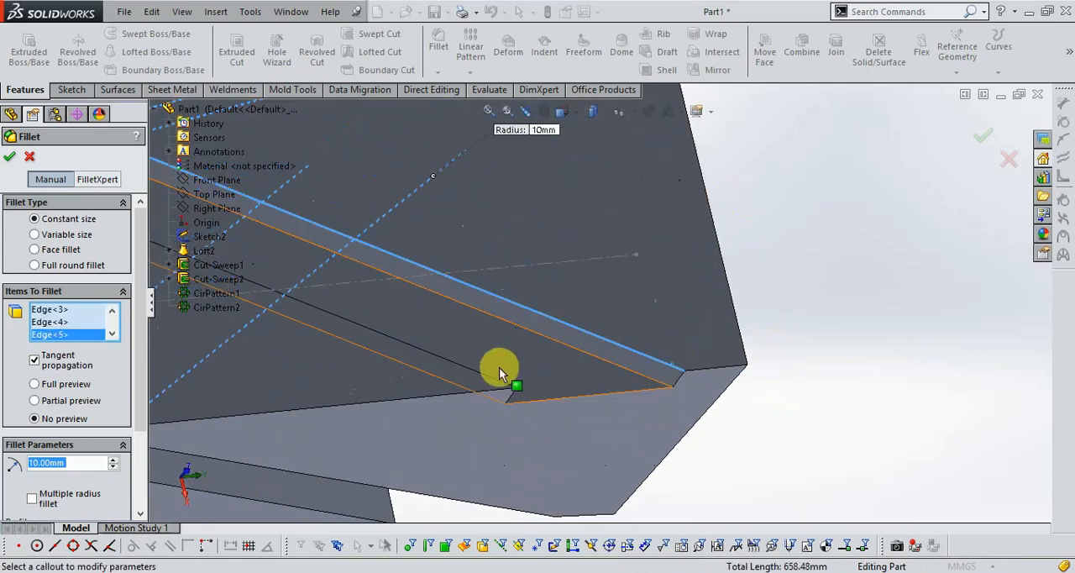
left_click(492, 378)
- Add the two outer groove edges on the last face and fillet all eight edges with a 20 mm radius
middle_click_drag(805, 346, 744, 160)
scroll(523, 320, "down", 3)
left_click(588, 307)
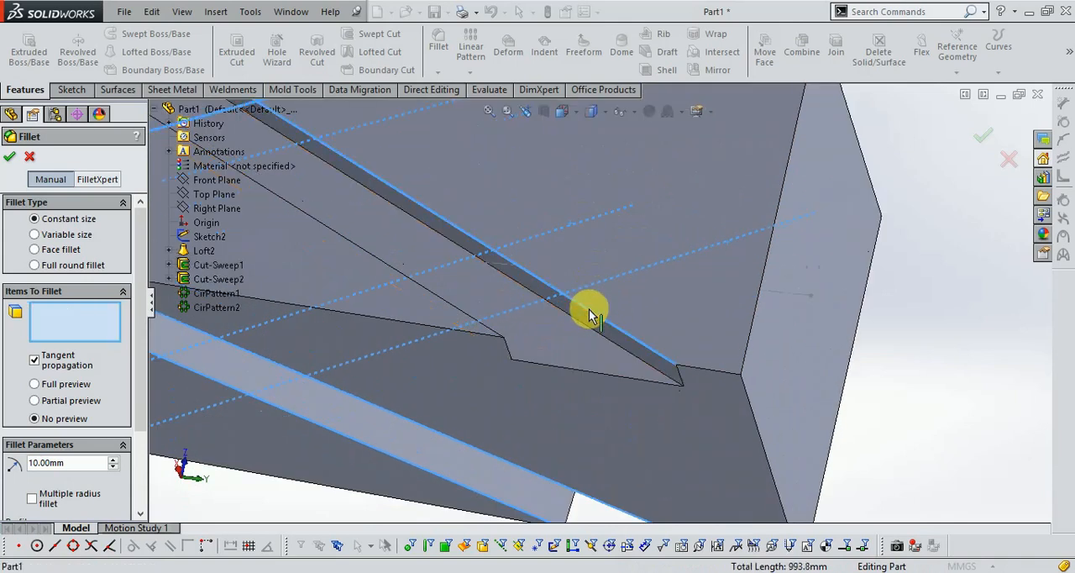
left_click(456, 312)
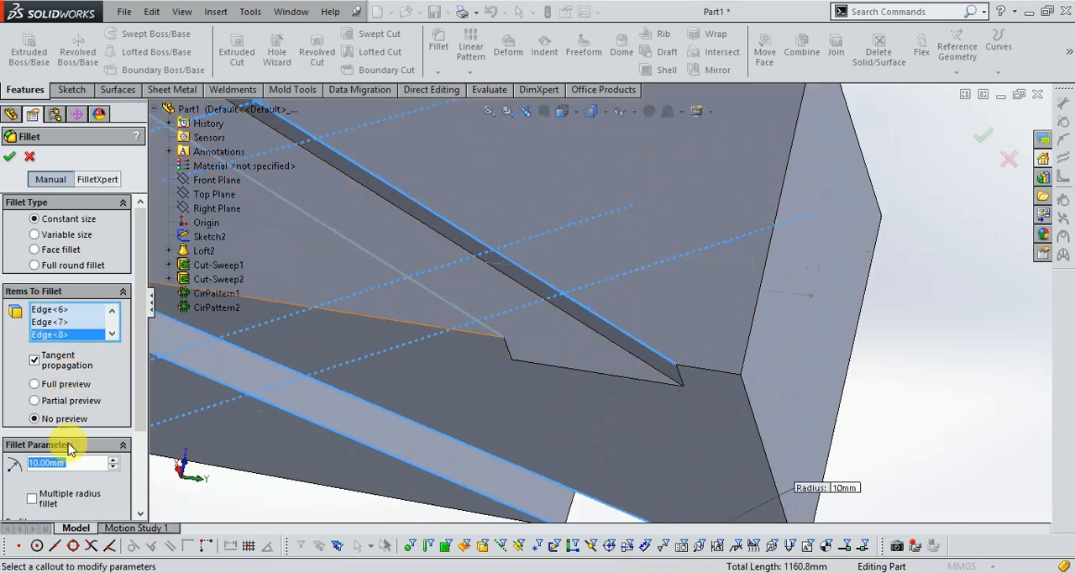
type("2")
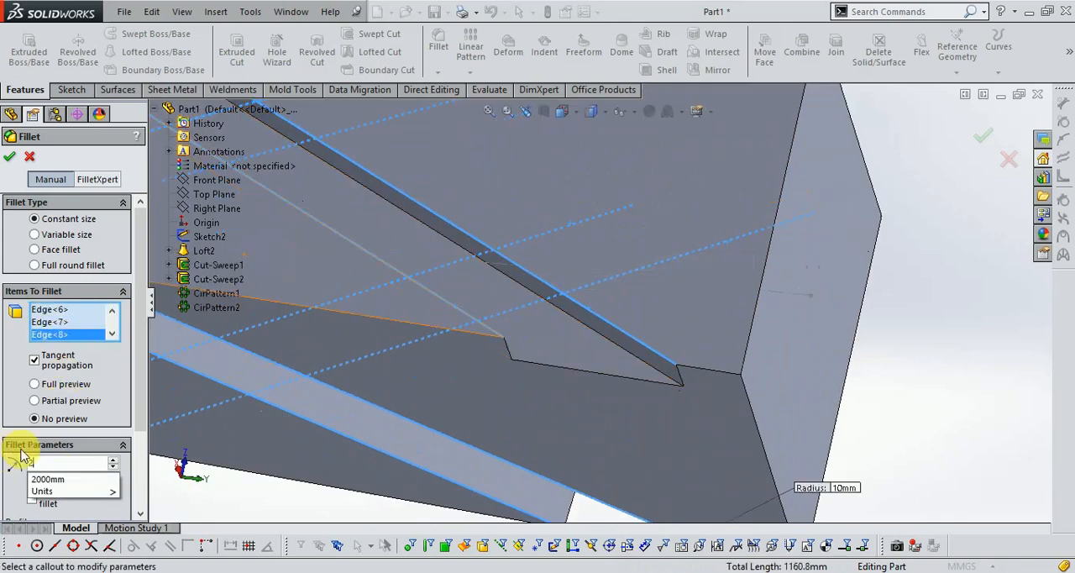
type("0")
key("Return")
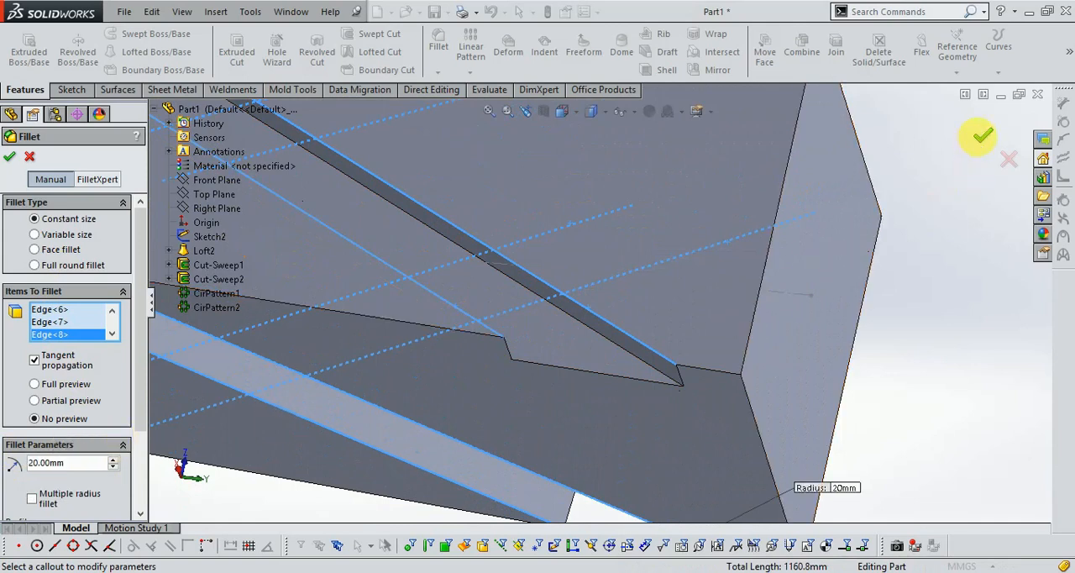
left_click(978, 138)
- Start another constant-size fillet and select the two long edges bordering the flat groove floor on one face
scroll(732, 419, "up", 3)
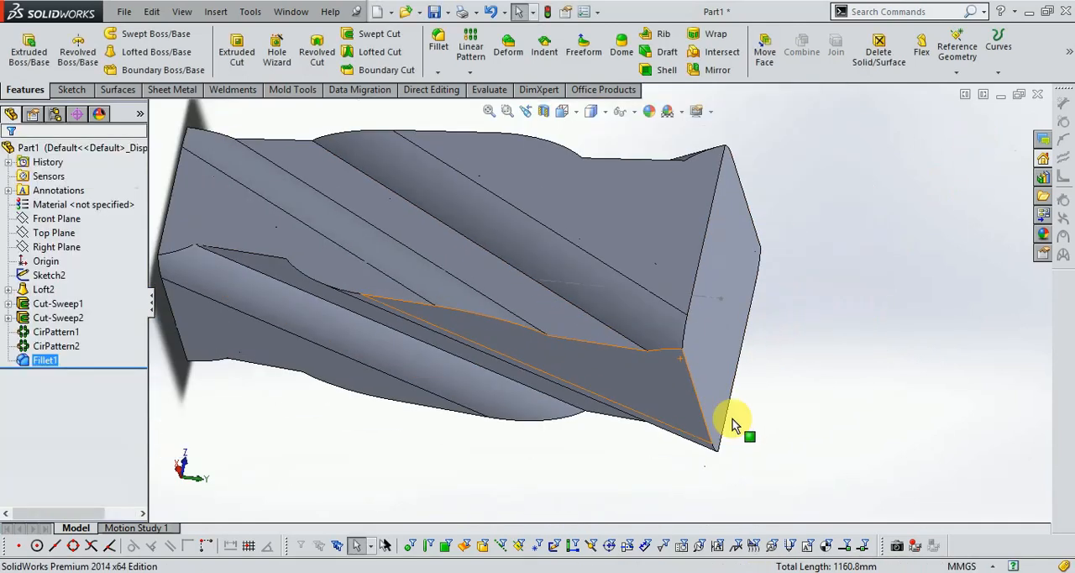
scroll(733, 425, "up", 1)
middle_click_drag(661, 228, 597, 194)
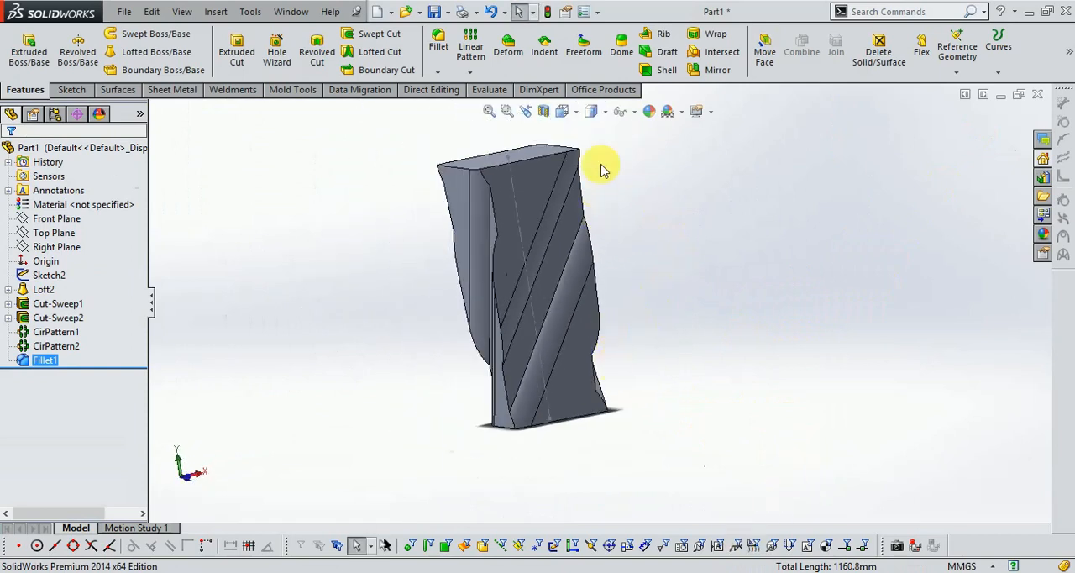
scroll(595, 189, "down", 3)
scroll(579, 170, "up", 4)
scroll(583, 289, "down", 4)
middle_click_drag(570, 276, 168, 274)
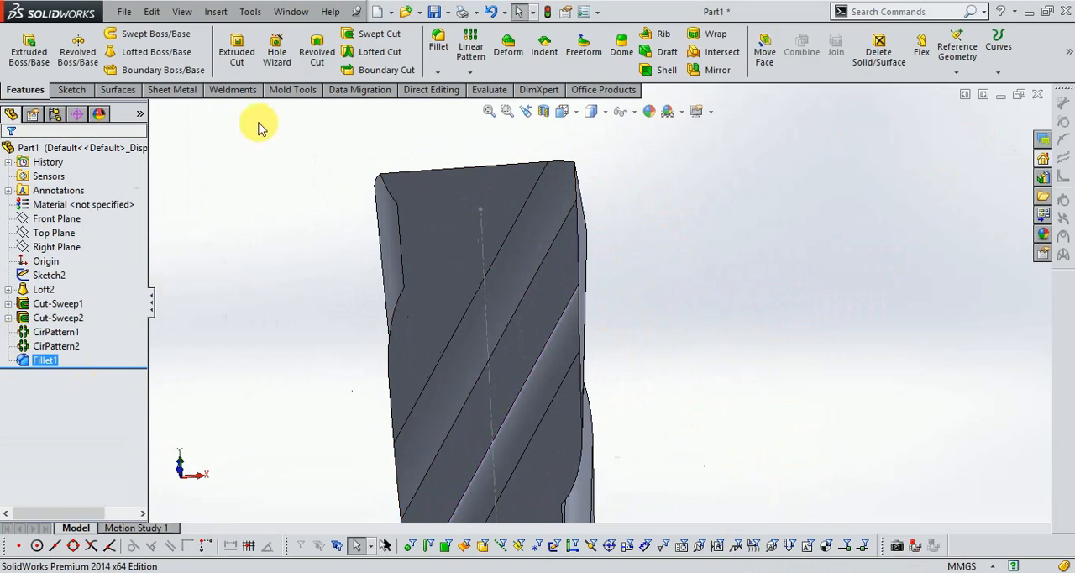
left_click(436, 47)
scroll(576, 222, "down", 4)
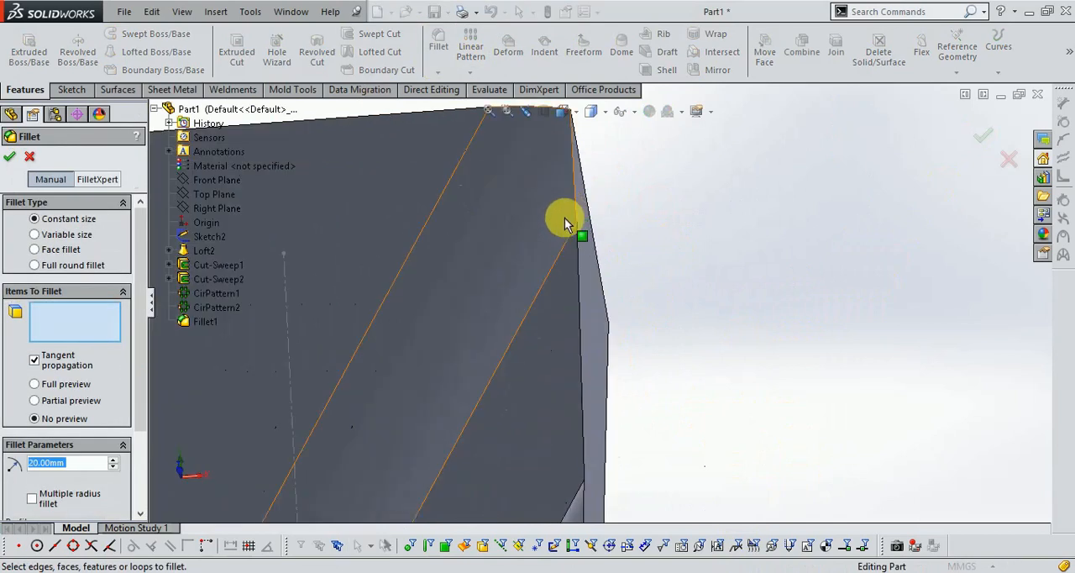
left_click(596, 284)
scroll(562, 220, "up", 4)
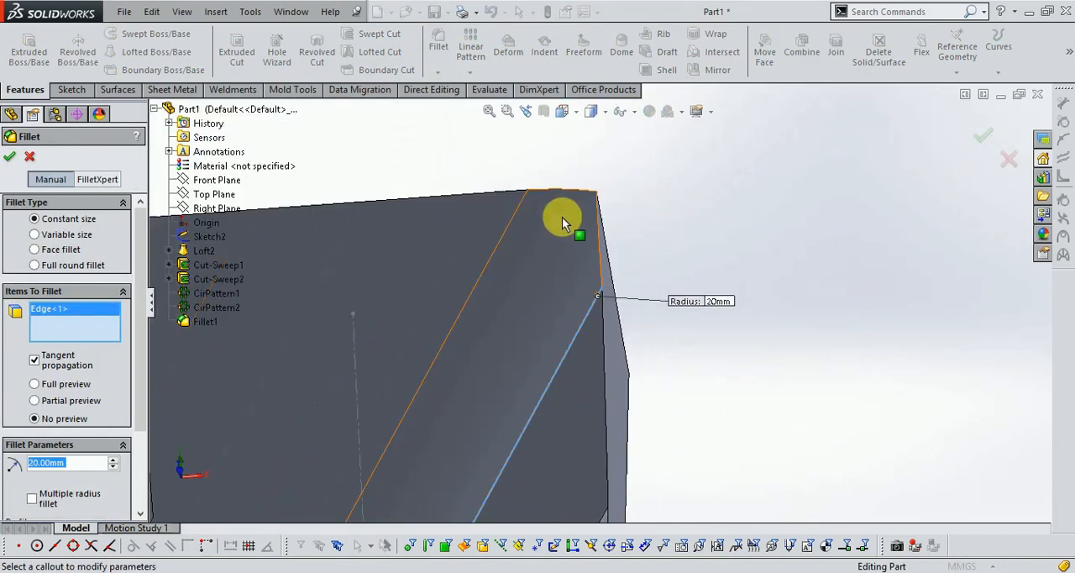
scroll(624, 433, "down", 4)
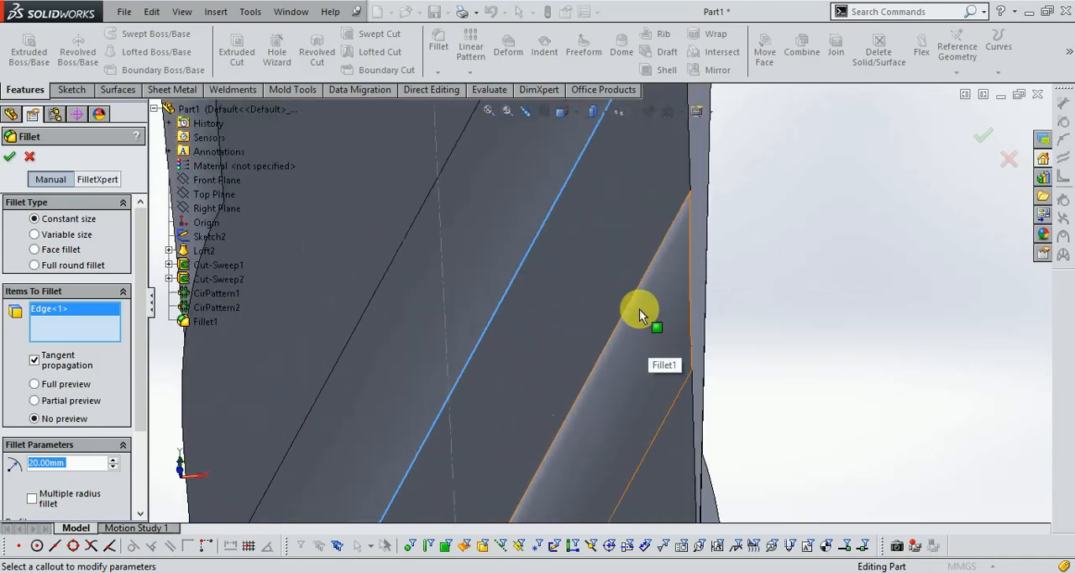
left_click(630, 304)
- Add the two long groove-floor edges on the adjacent face to the fillet selection
scroll(629, 301, "up", 5)
middle_click_drag(697, 422, 636, 330)
scroll(659, 353, "down", 3)
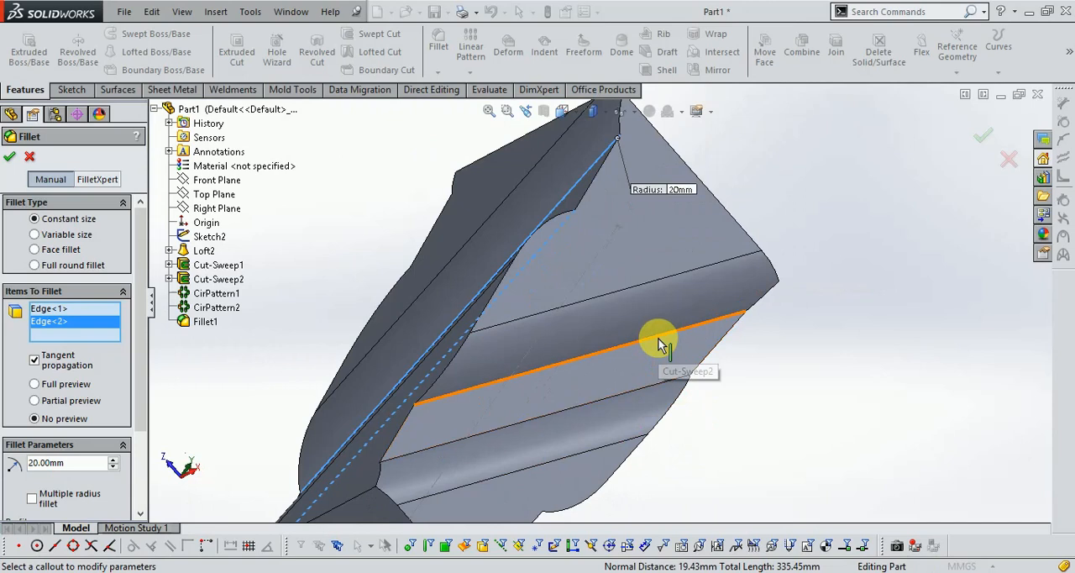
left_click(661, 343)
left_click(659, 389)
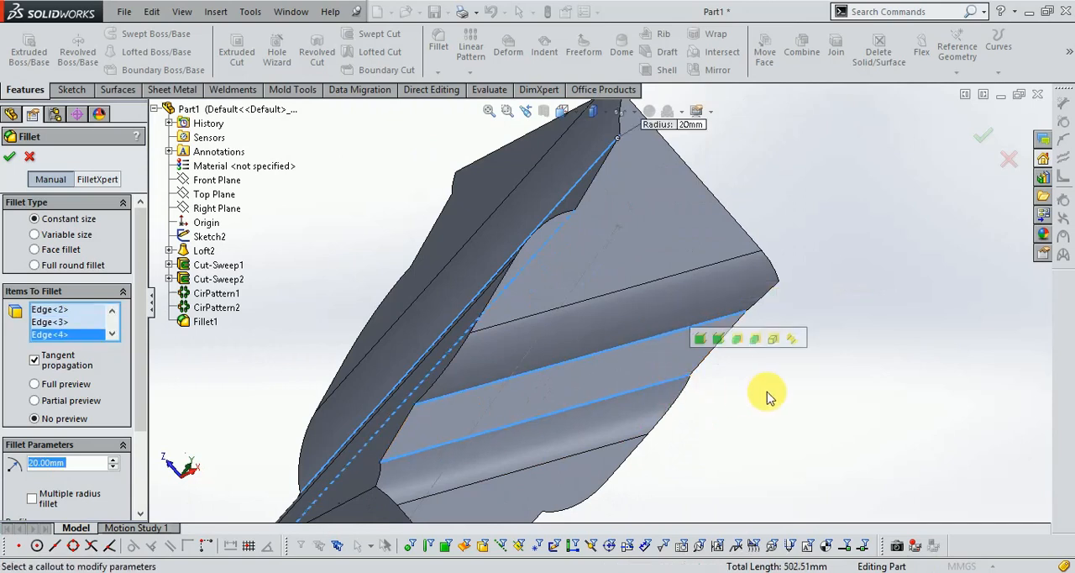
- Add the groove-floor faces on the two remaining sides, set the radius to 10 mm and try to apply the fillet
scroll(756, 406, "up", 3)
middle_click_drag(751, 420, 677, 168)
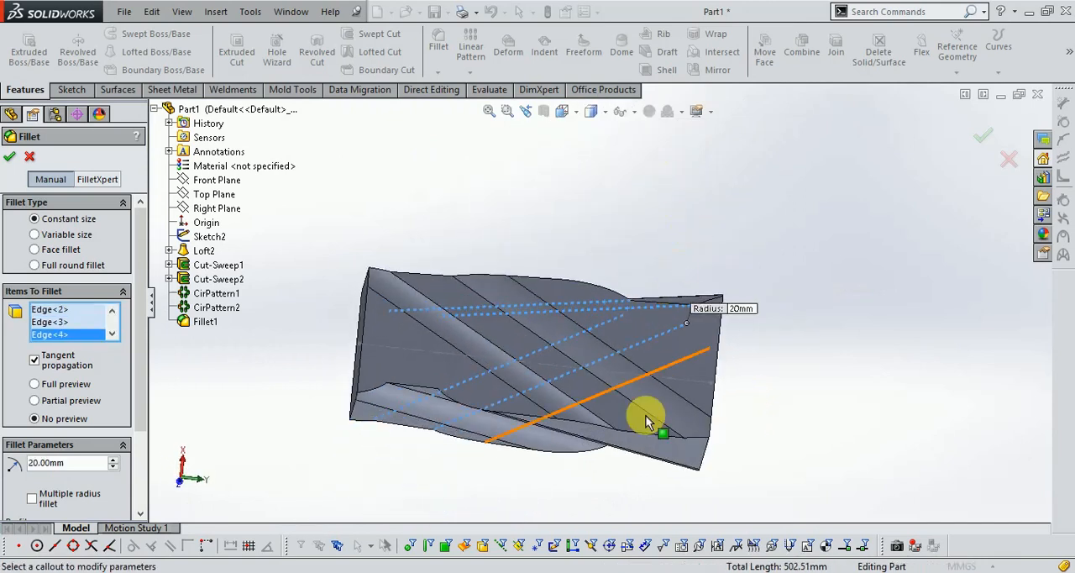
scroll(646, 418, "down", 3)
left_click(635, 410)
scroll(788, 407, "up", 3)
middle_click_drag(666, 463, 599, 273)
scroll(580, 319, "down", 3)
left_click(566, 342)
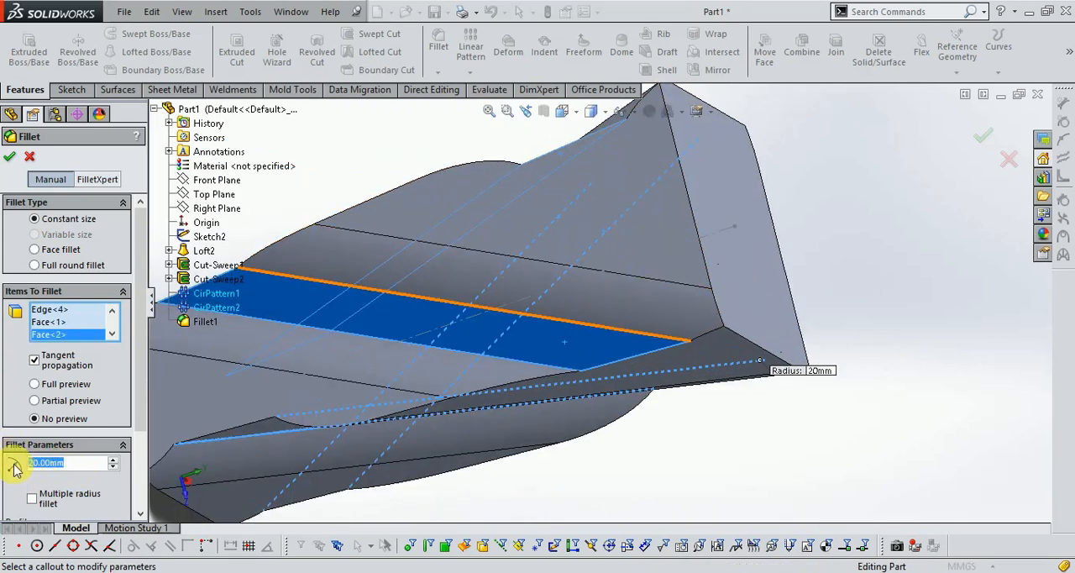
type("10")
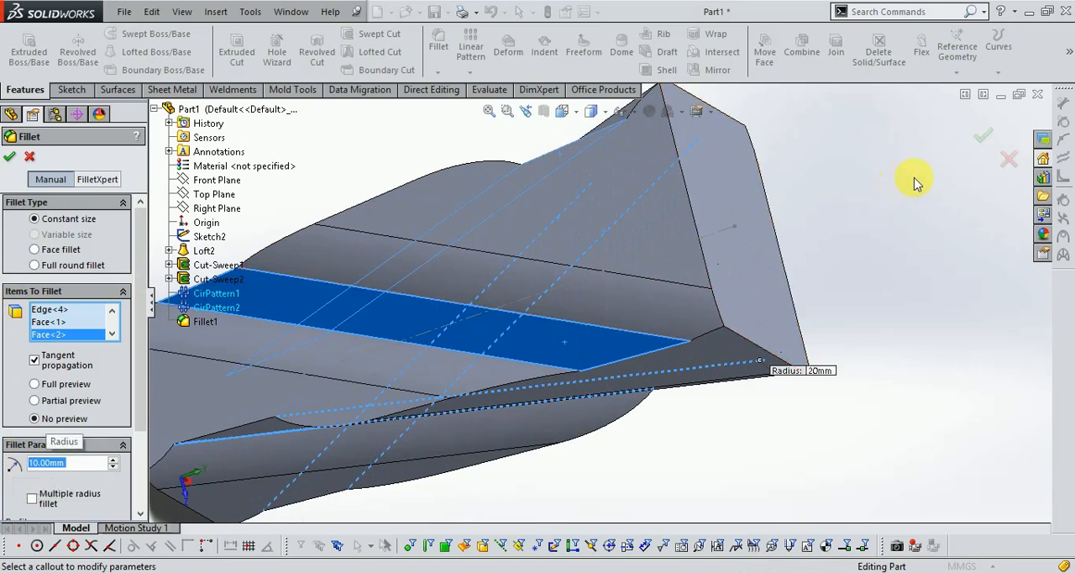
left_click(981, 144)
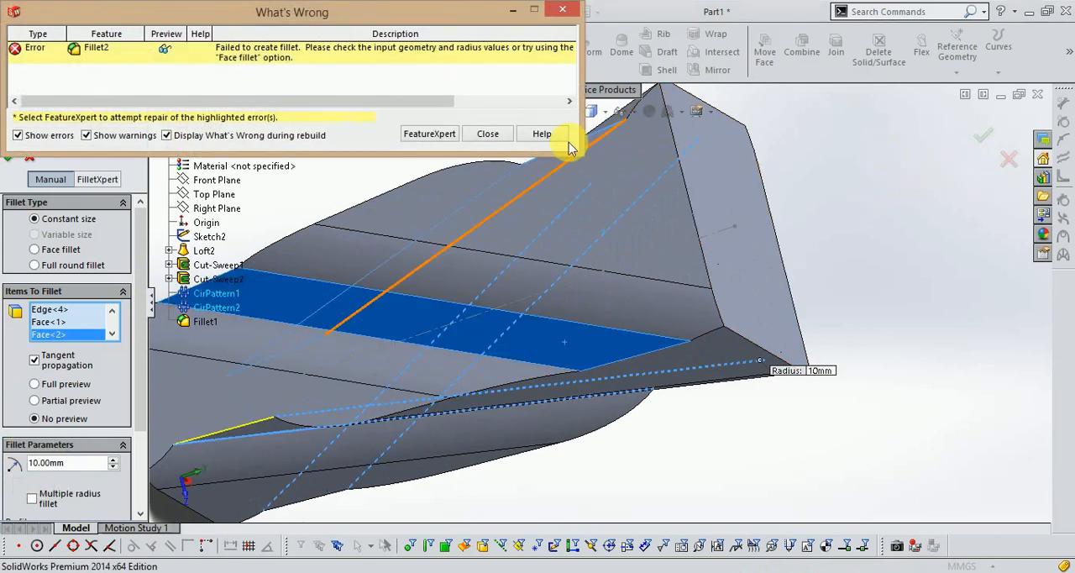
left_click(487, 133)
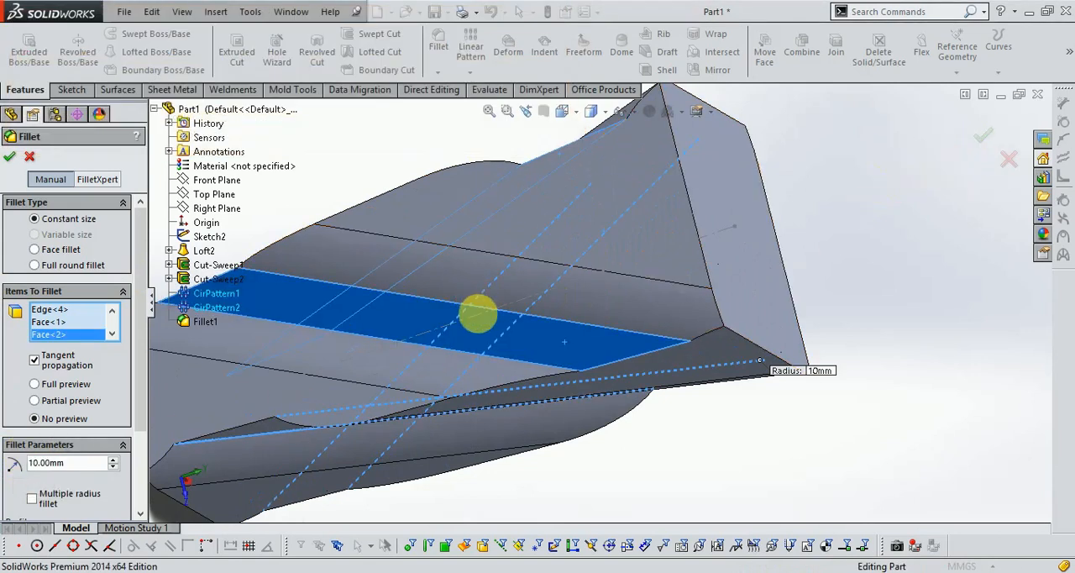
- Replace the two selected faces with the long groove-floor edges on those sides and apply the 10 mm fillet to all eight edges
left_click(544, 336)
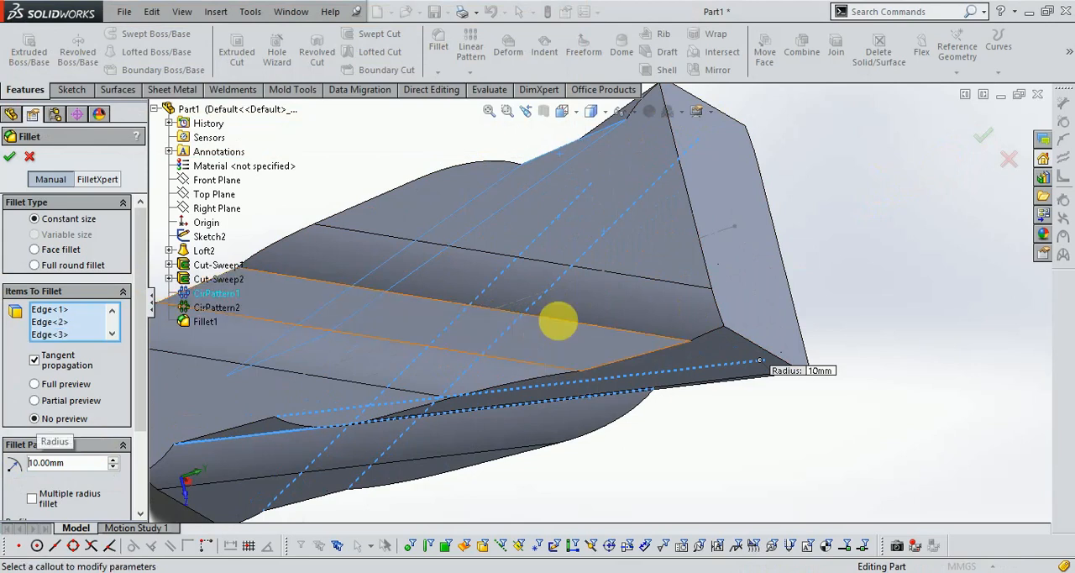
left_click(556, 322)
left_click(532, 368)
middle_click_drag(833, 240, 871, 372)
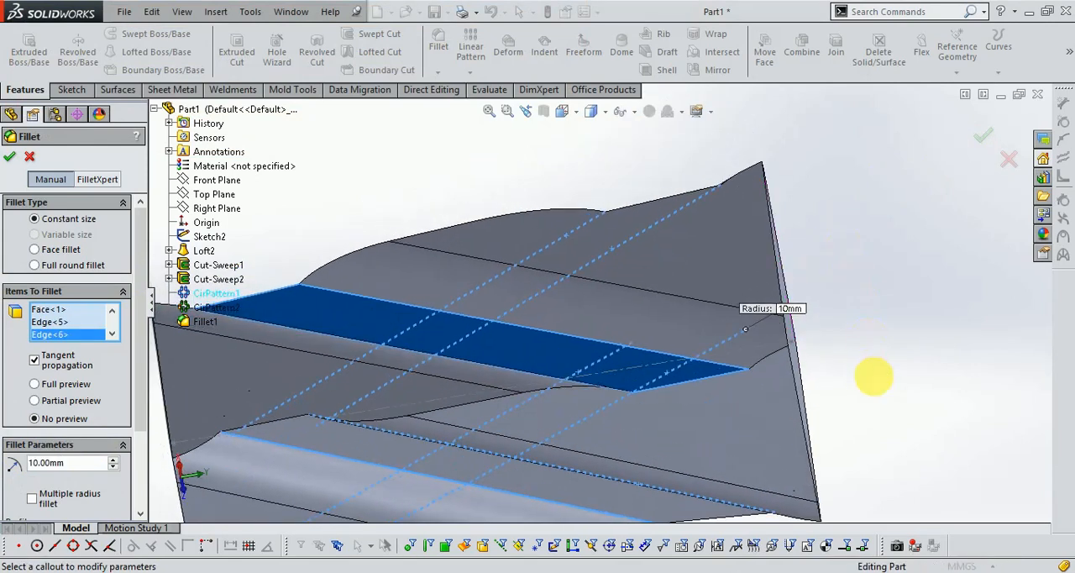
left_click(615, 363)
middle_click_drag(614, 371, 615, 429)
scroll(562, 494, "down", 3)
left_click(617, 444)
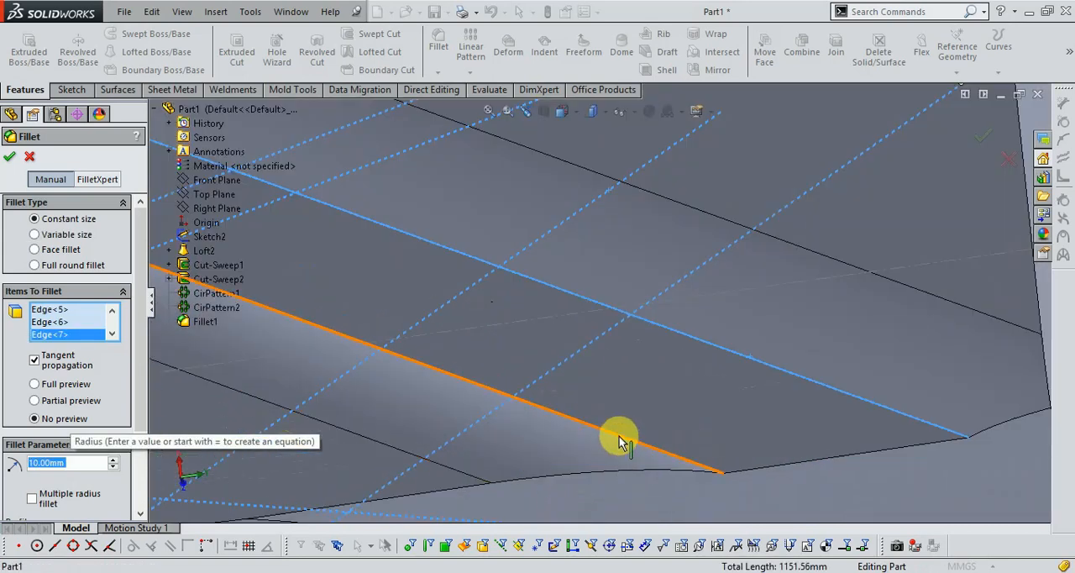
left_click(14, 156)
- Start a new constant-size fillet and select the first two wavy corner edges running down from the end face
scroll(767, 355, "up", 5)
middle_click_drag(637, 433, 591, 257)
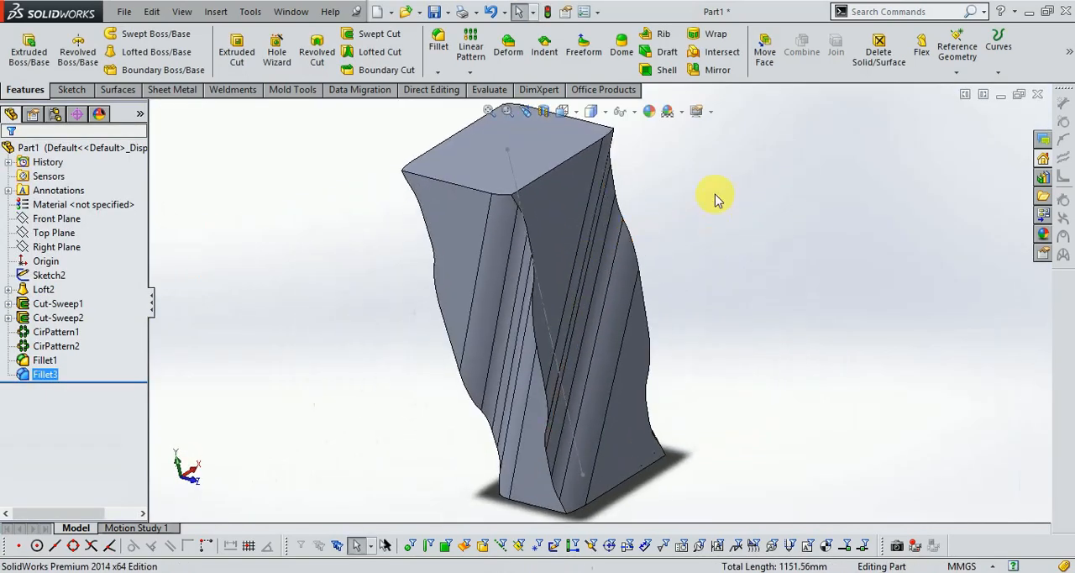
scroll(716, 201, "down", 2)
scroll(415, 211, "down", 3)
scroll(599, 242, "up", 4)
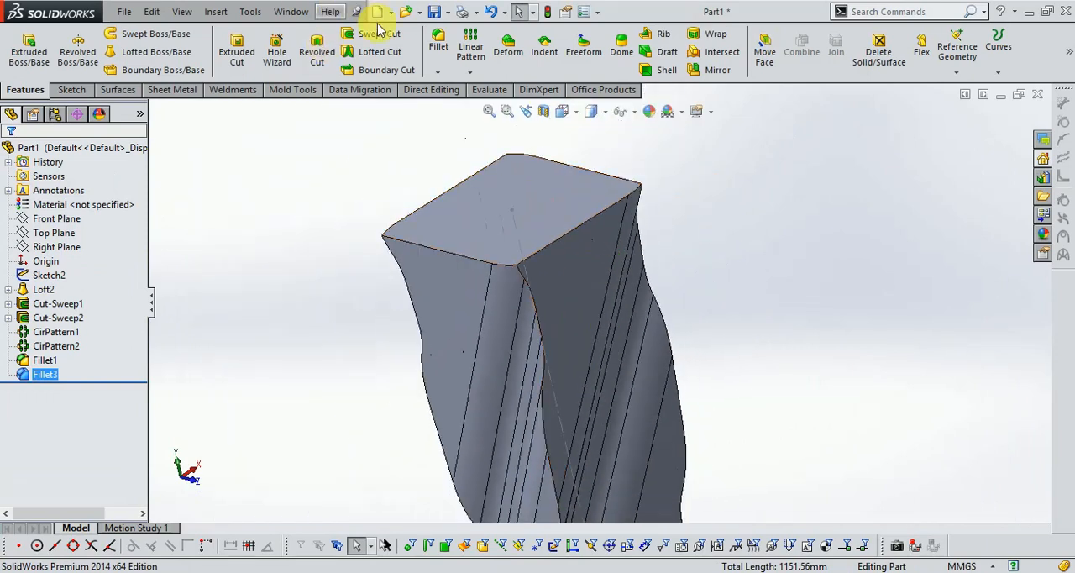
left_click(439, 44)
scroll(521, 290, "down", 2)
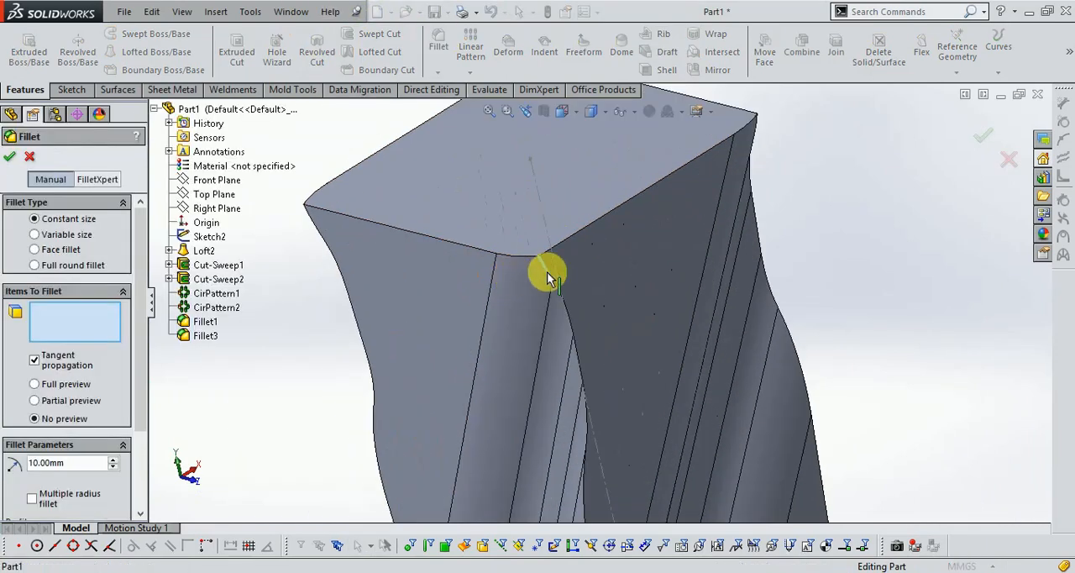
left_click(548, 277)
middle_click_drag(540, 261, 689, 294)
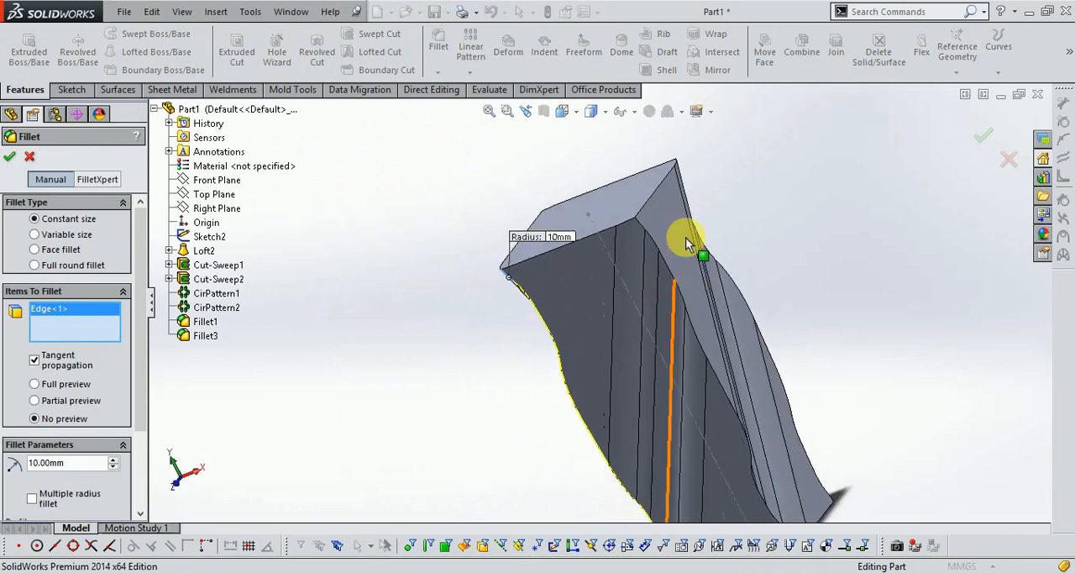
scroll(689, 294, "down", 2)
left_click(620, 249)
- Add the remaining two wavy corner edges and fillet all four corners with the 10 mm radius
middle_click_drag(620, 248, 672, 162)
left_click(661, 153)
middle_click_drag(902, 197, 844, 294)
scroll(784, 118, "down", 3)
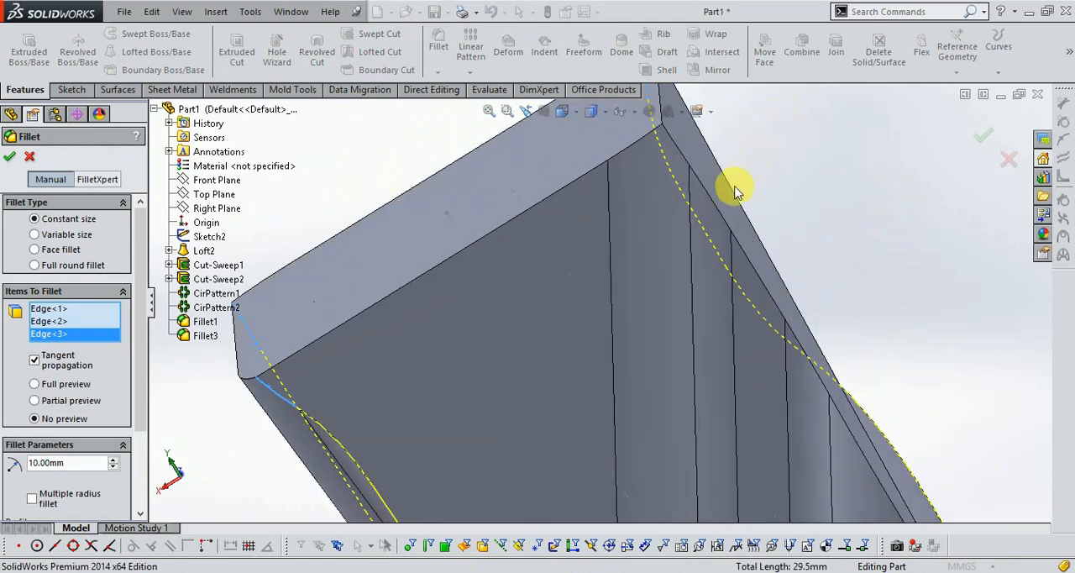
left_click(682, 157)
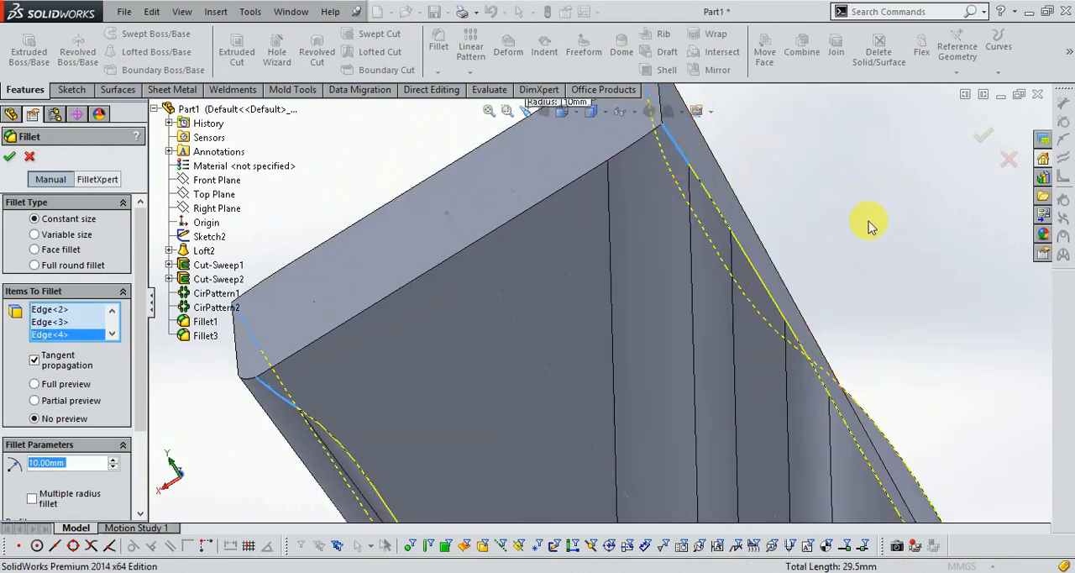
scroll(865, 231, "up", 3)
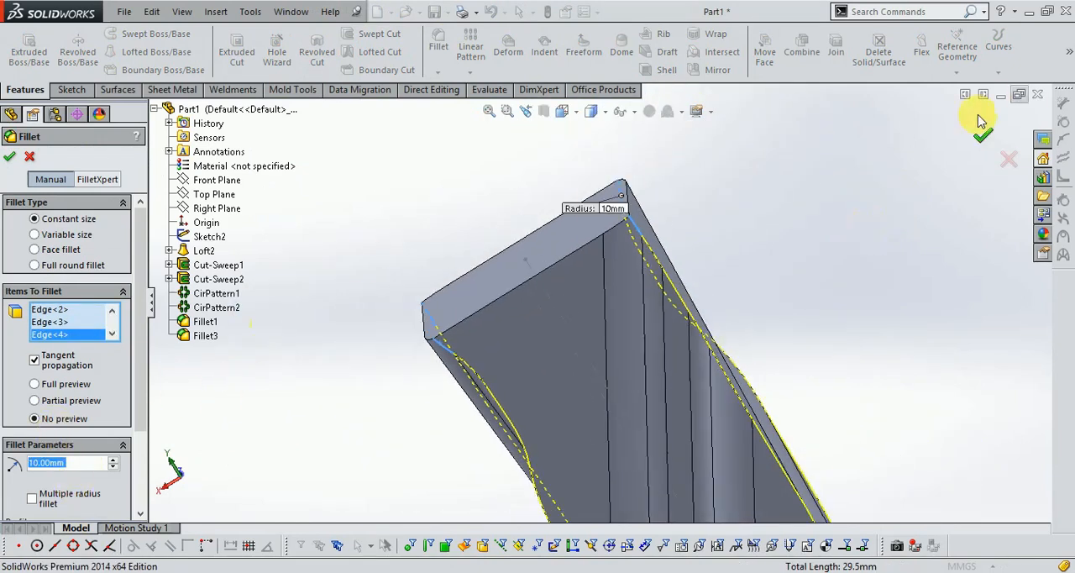
left_click(987, 141)
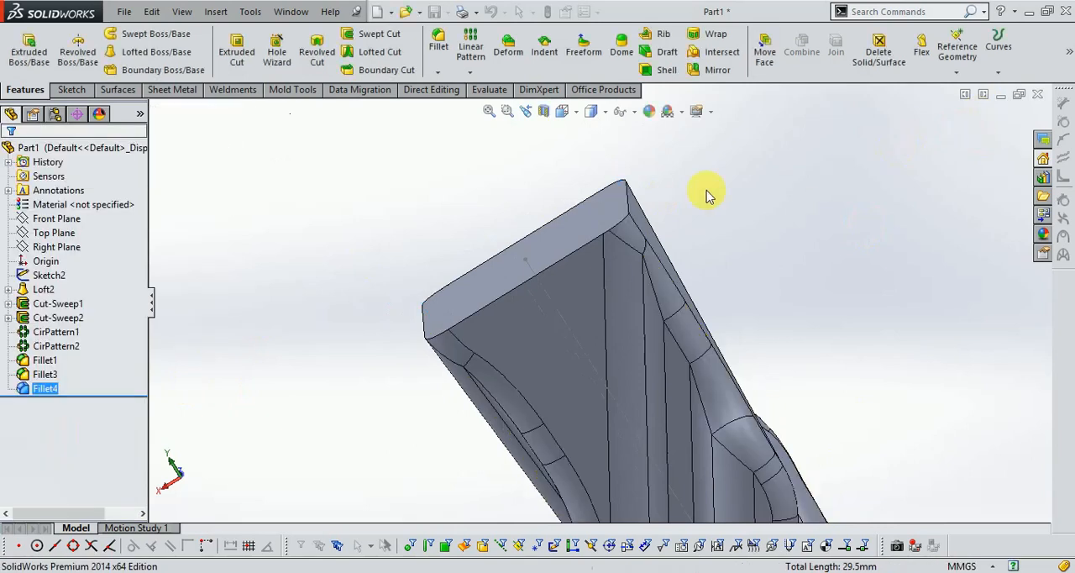
middle_click_drag(708, 226, 703, 305)
left_click(830, 301)
scroll(728, 269, "down", 2)
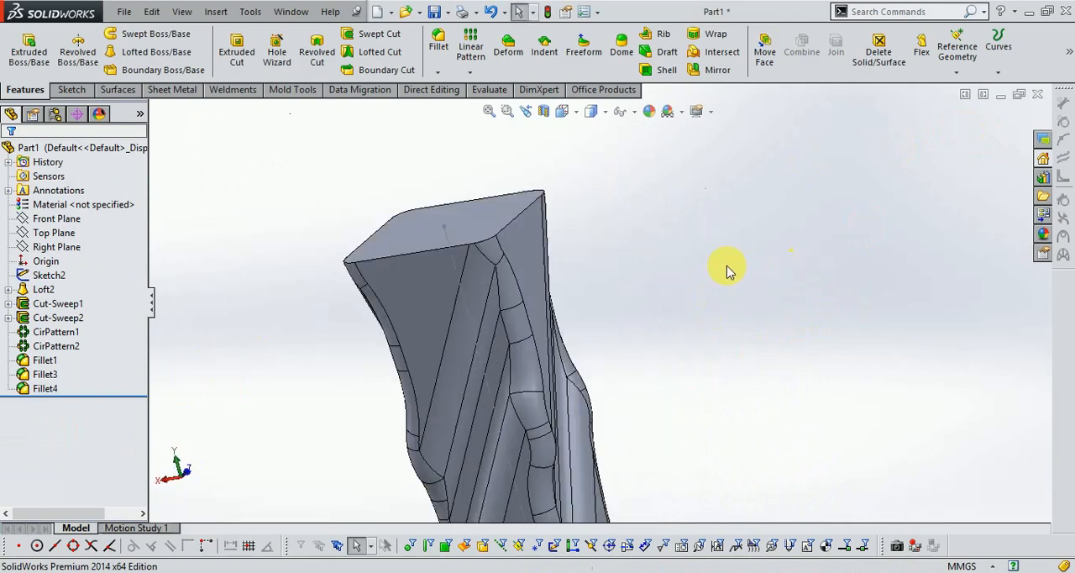
- Display the model shaded without edges and inspect the filleted corners along its length
scroll(608, 182, "up", 2)
scroll(664, 370, "down", 2)
middle_click_drag(624, 240, 493, 284)
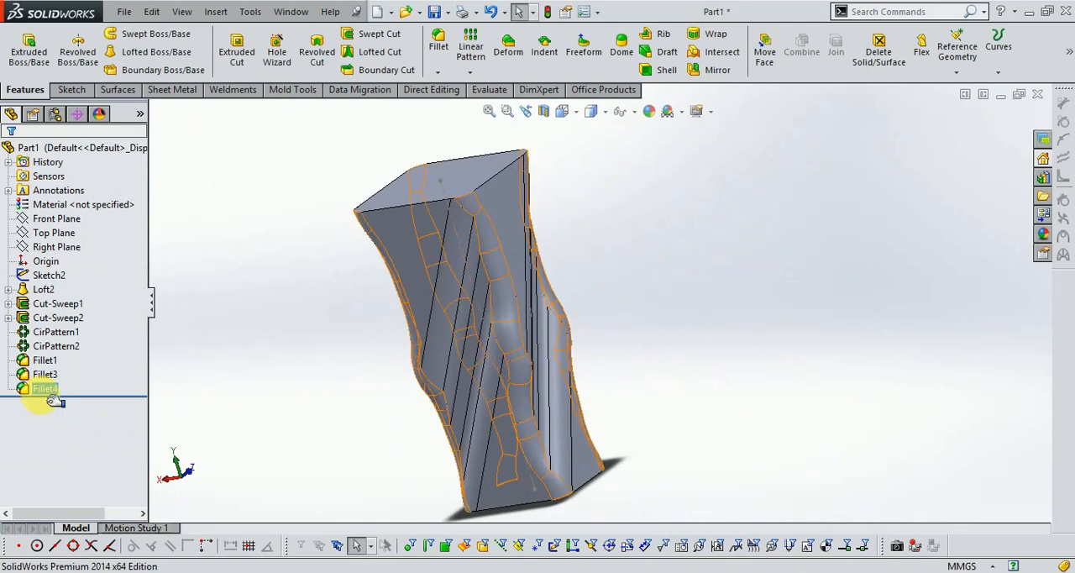
mouse_move(596, 121)
left_click(594, 152)
mouse_move(696, 276)
middle_mouse_down()
mouse_move(661, 272)
mouse_move(713, 228)
mouse_move(760, 210)
mouse_move(868, 192)
mouse_move(917, 207)
mouse_move(826, 217)
mouse_move(576, 322)
middle_mouse_up()
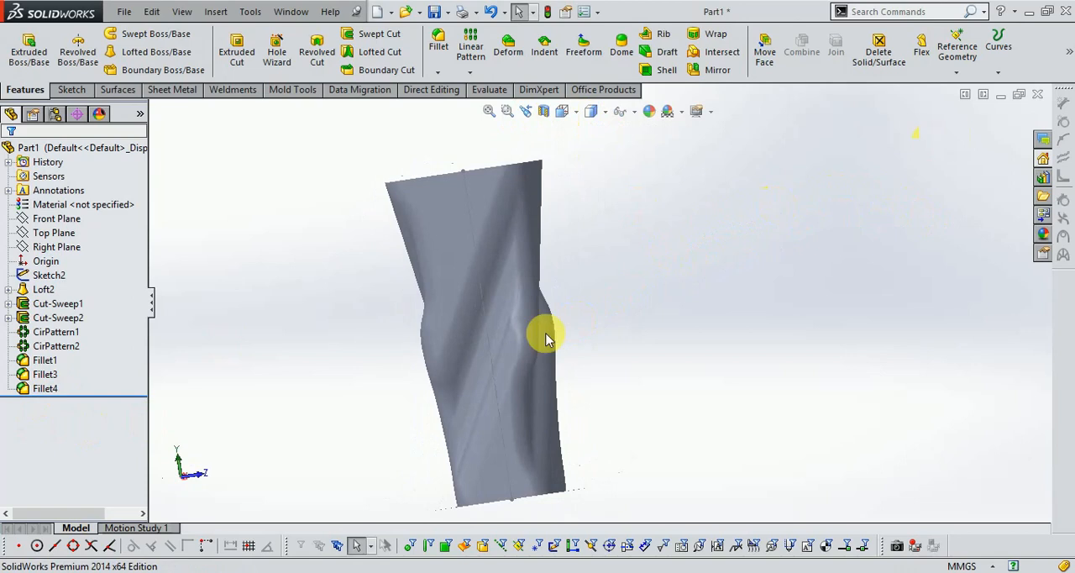
- Set the radius of the four wavy corner fillets to 5 mm
right_click(47, 391)
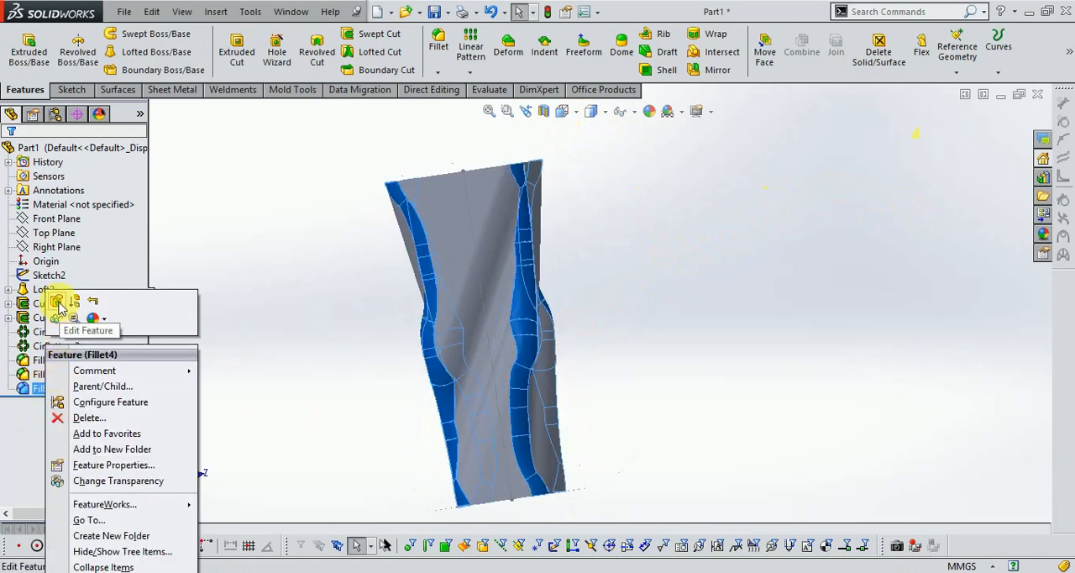
left_click(57, 303)
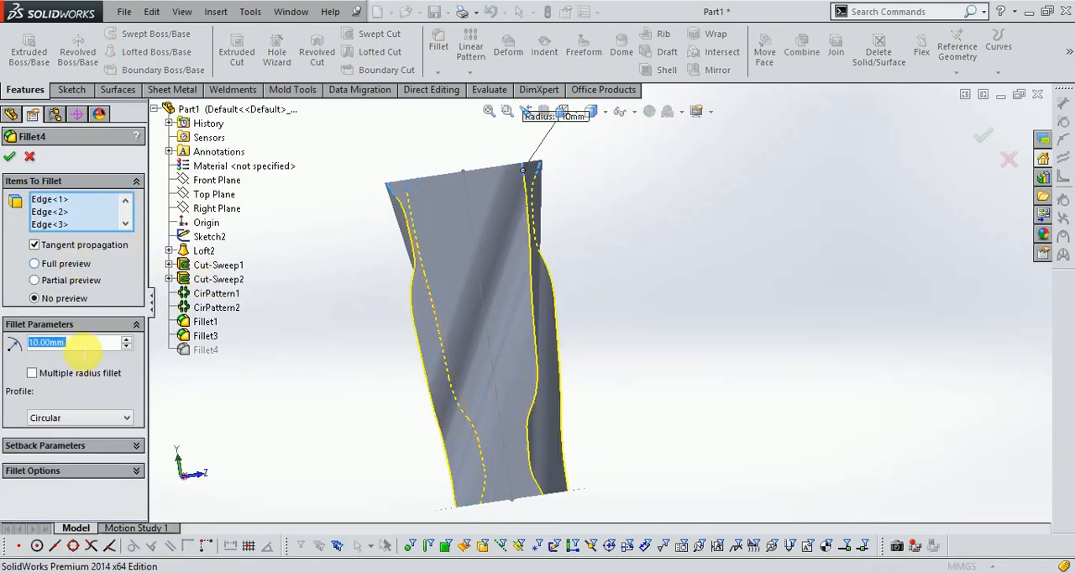
type("5")
key("Return")
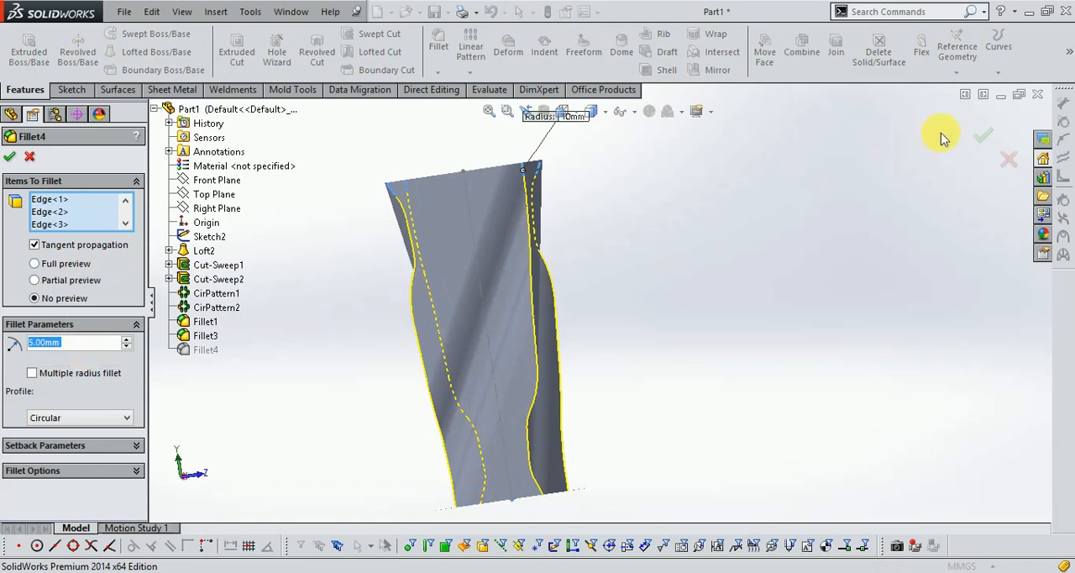
left_click(980, 141)
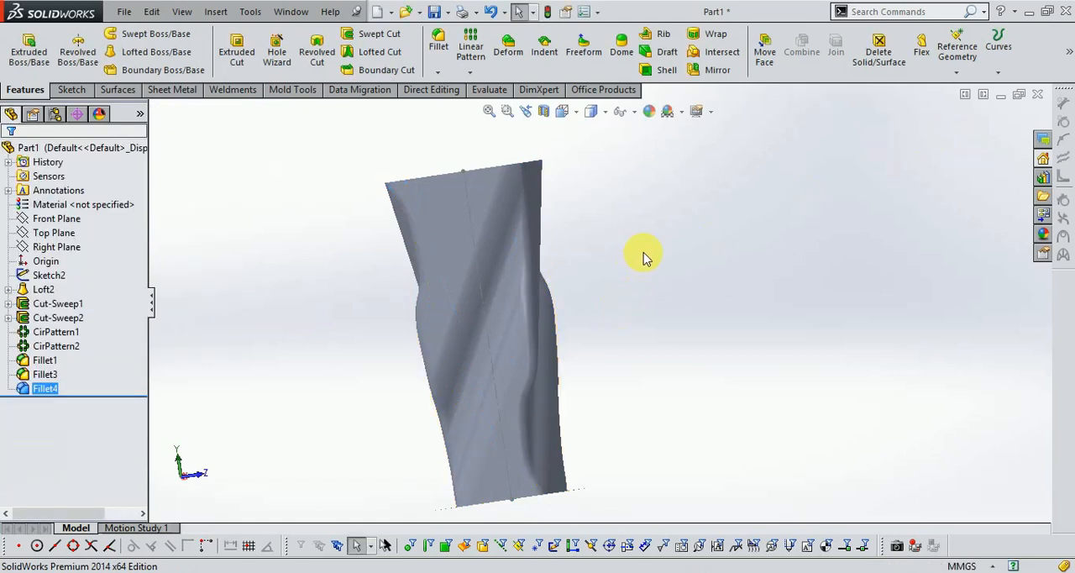
- Restore the shaded-with-edges display and examine the end face and its rounded corners
middle_click_drag(647, 244, 554, 183)
scroll(554, 183, "down", 3)
left_click(592, 113)
left_click(594, 135)
scroll(609, 244, "up", 5)
middle_click_drag(597, 255, 629, 264)
scroll(613, 371, "down", 4)
scroll(627, 338, "up", 4)
scroll(547, 176, "down", 5)
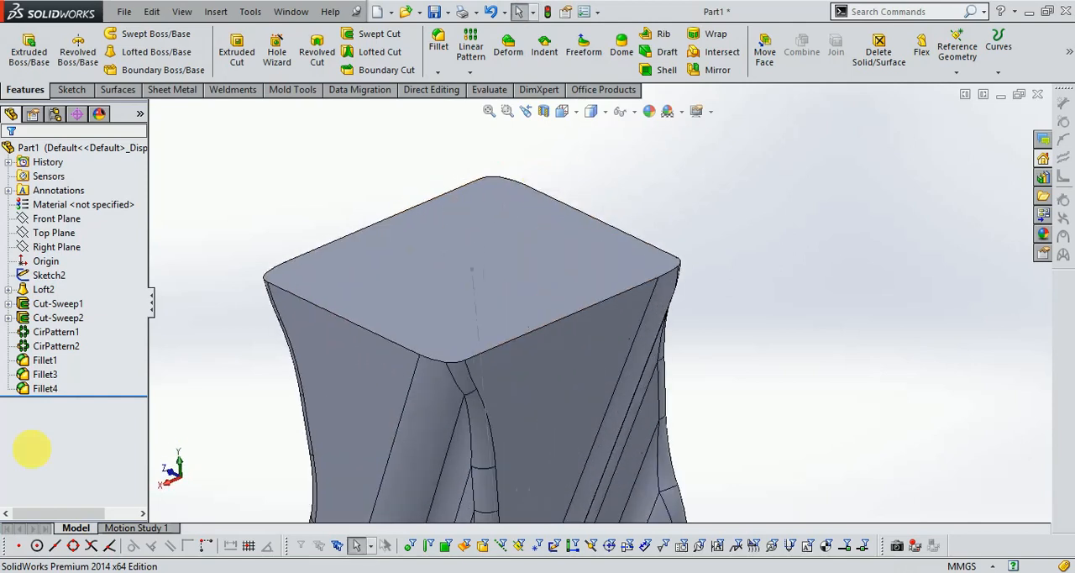
- Show the loft's rectangular end profile, 3DSketch1
left_click(7, 289)
left_click(55, 304)
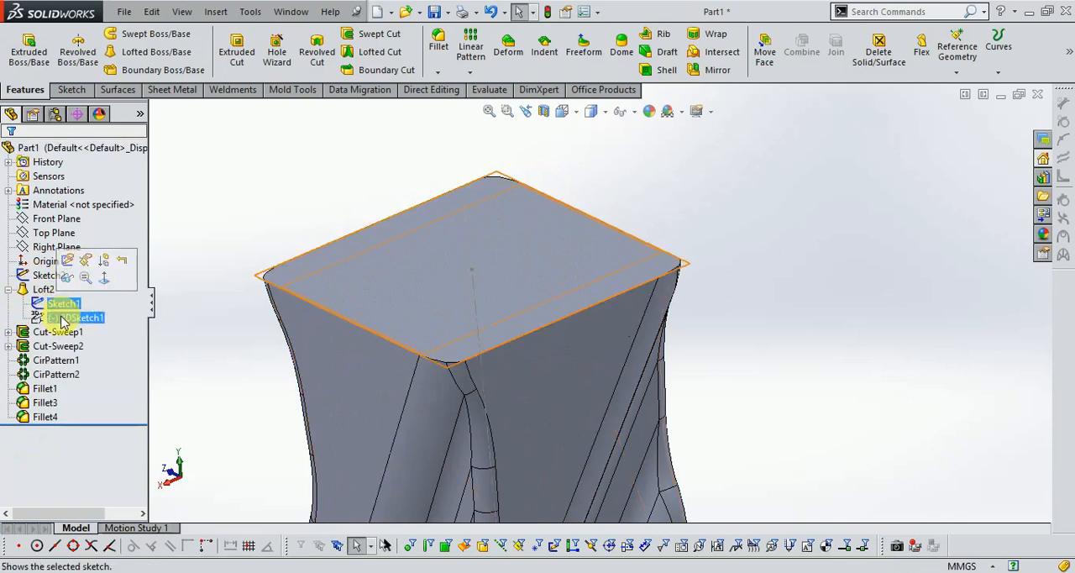
left_click(82, 319)
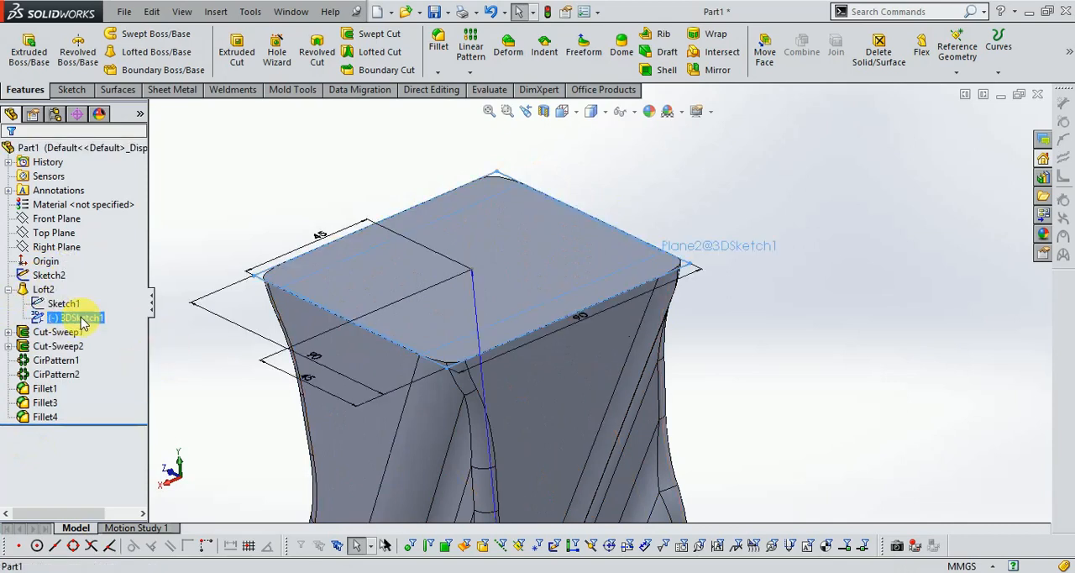
right_click(82, 323)
left_click(90, 281)
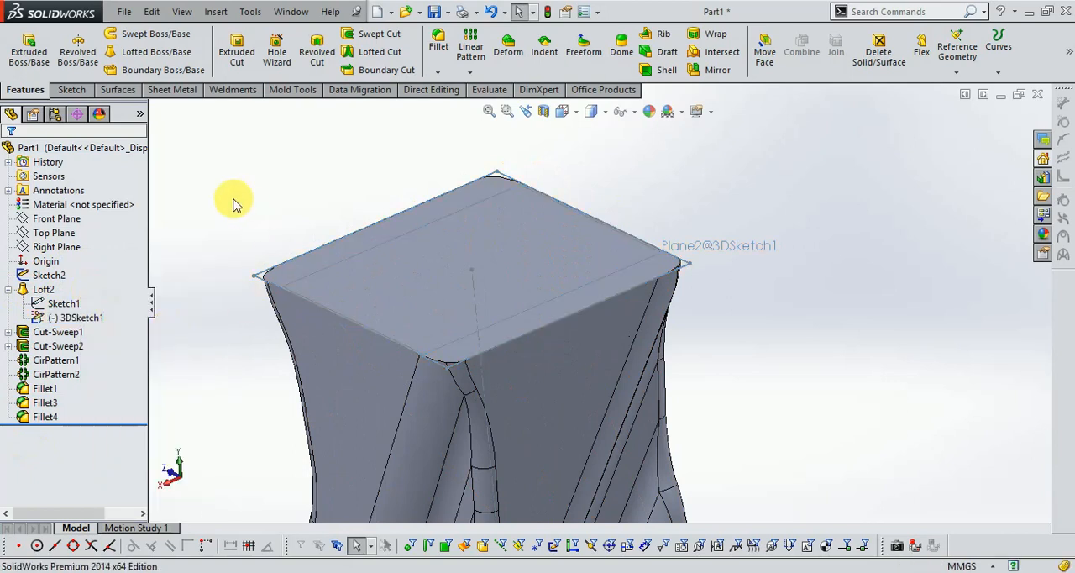
- Extrude the rectangular 3DSketch1 contour 35 mm outward along the central axis line, merged with the lofted body
left_click(25, 50)
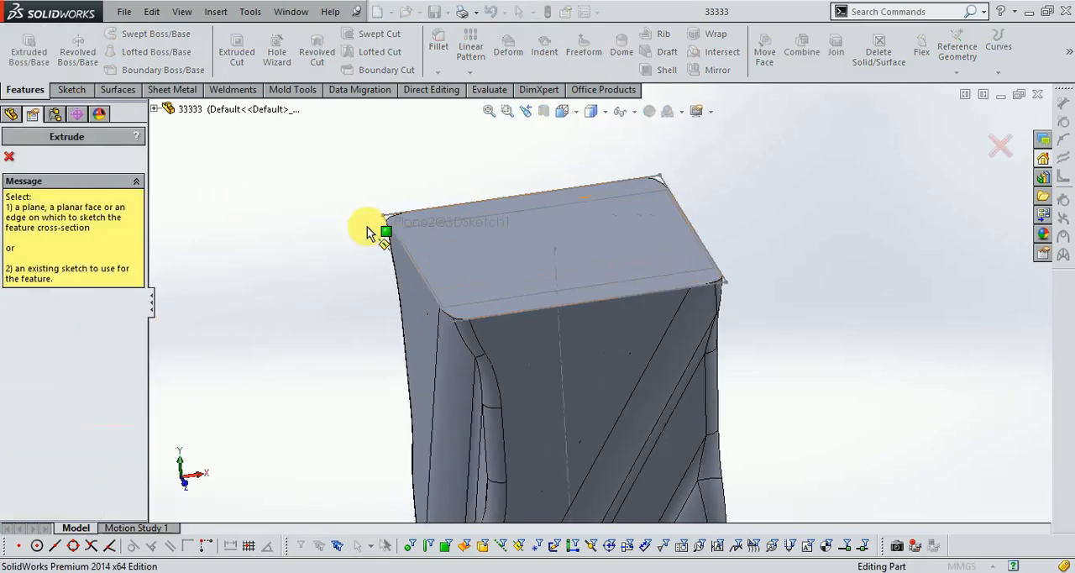
left_click(396, 222)
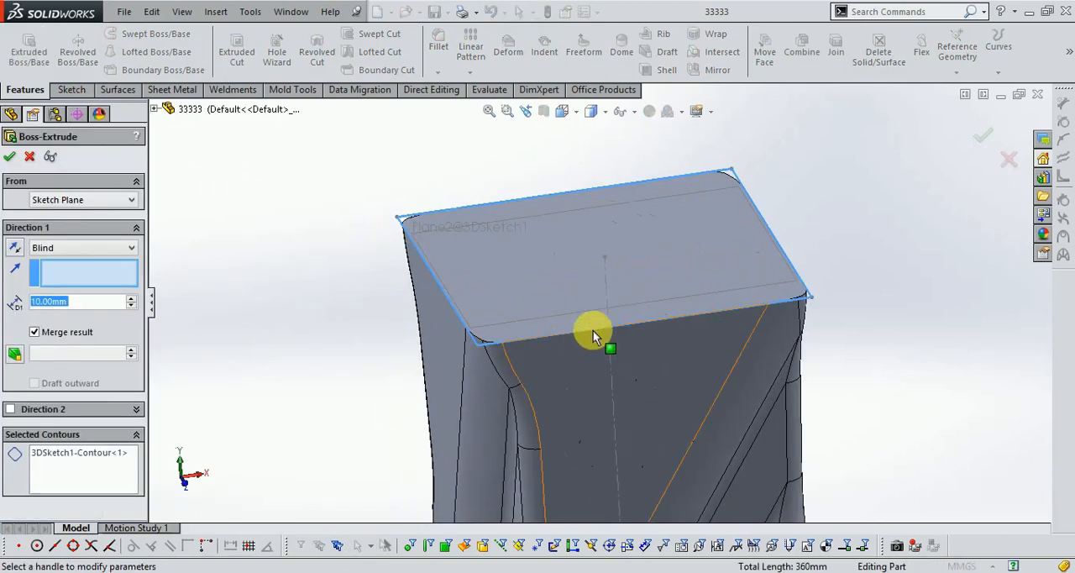
left_click(606, 292)
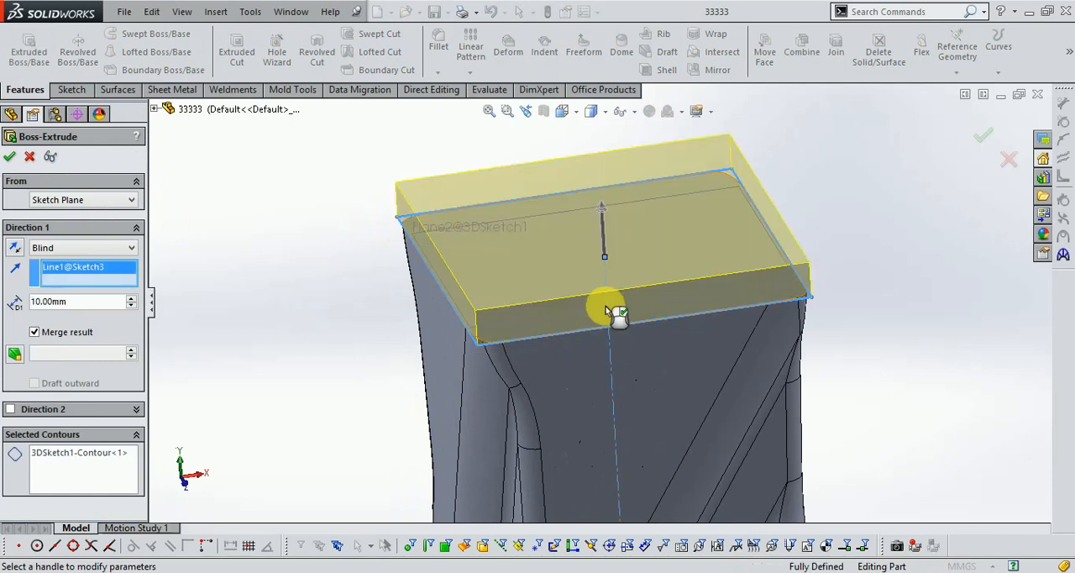
middle_click_drag(606, 309, 510, 372)
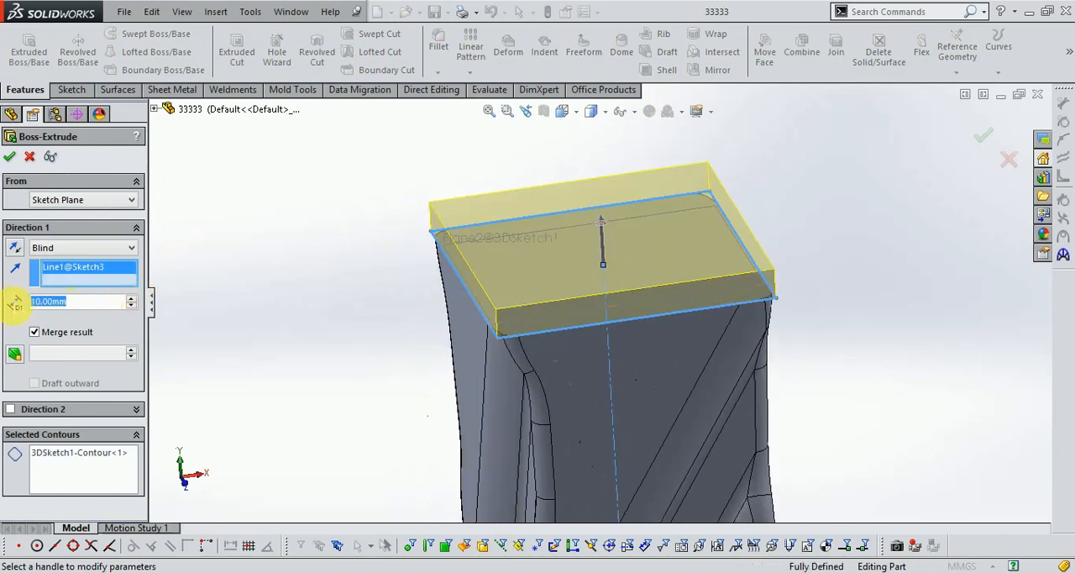
type("35.0")
key("Return")
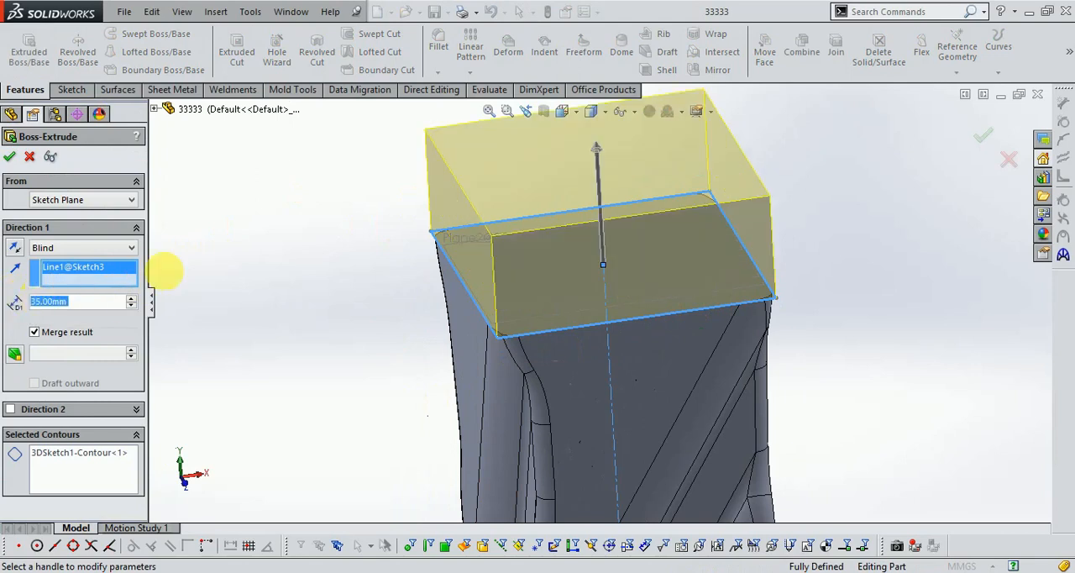
left_click(9, 156)
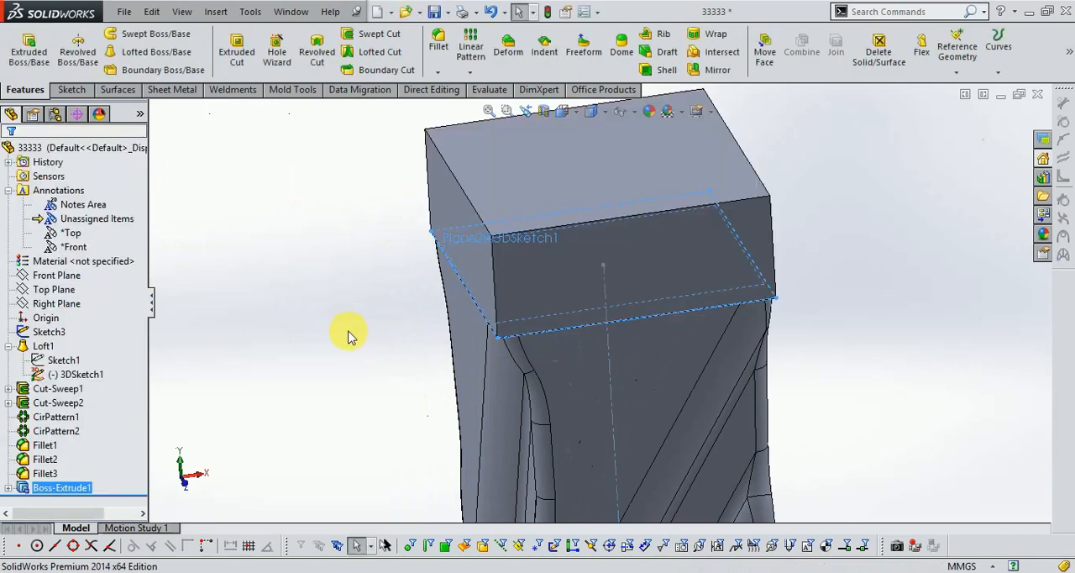
- Fillet the four corner edges along the height of the extruded end block with a 5 mm radius
middle_click_drag(888, 318, 895, 283)
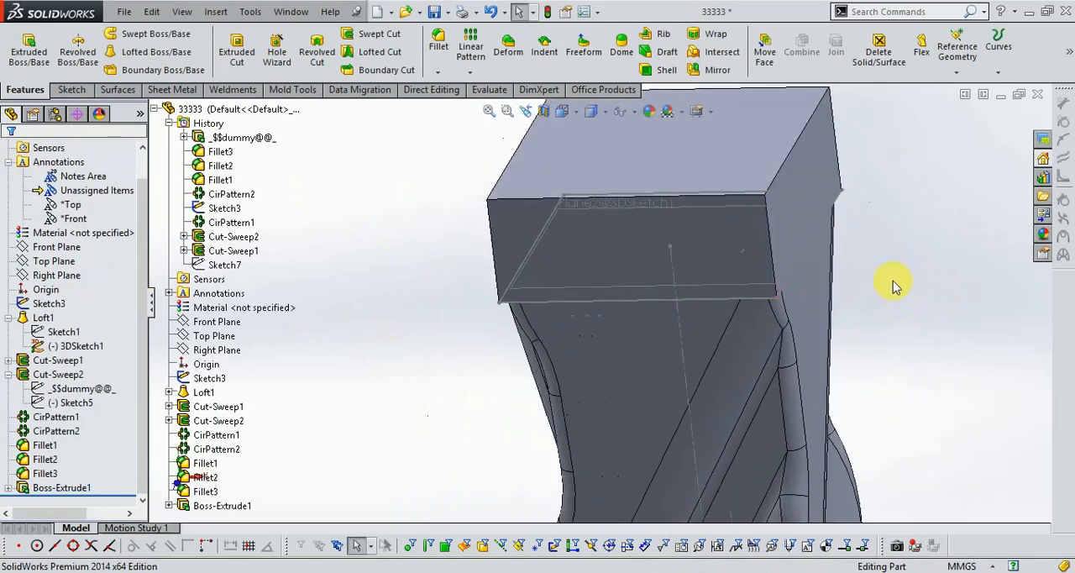
scroll(876, 262, "down", 3)
scroll(861, 231, "up", 3)
scroll(617, 252, "up", 5)
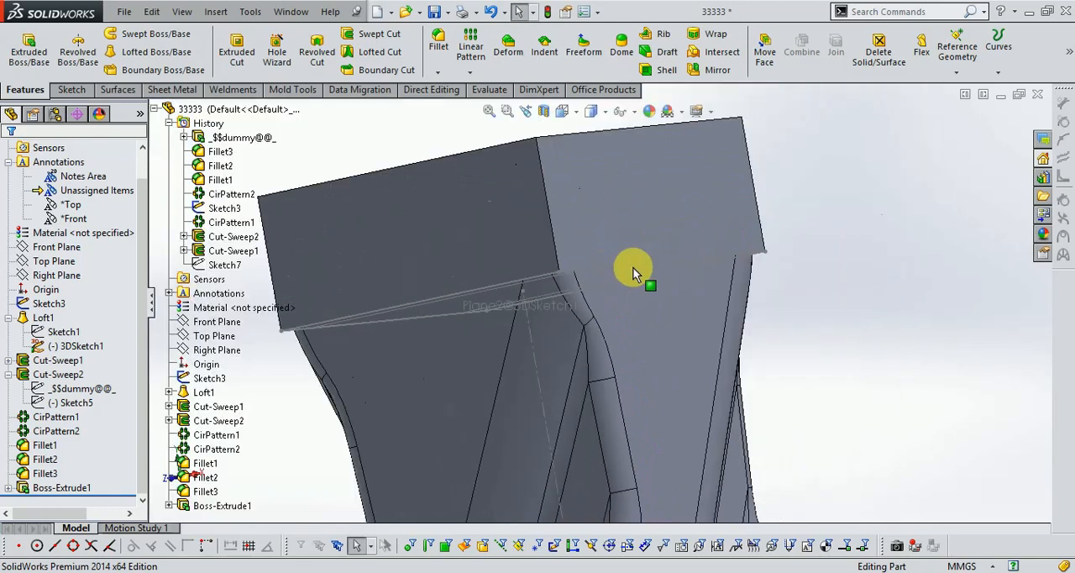
middle_click_drag(676, 302, 648, 360)
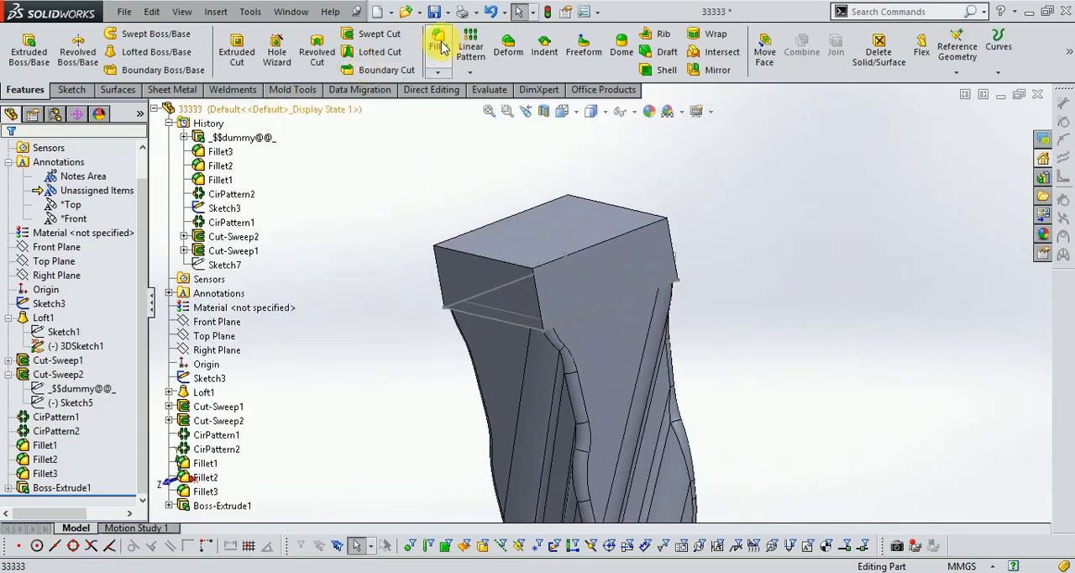
left_click(438, 42)
scroll(567, 298, "down", 2)
left_click(528, 287)
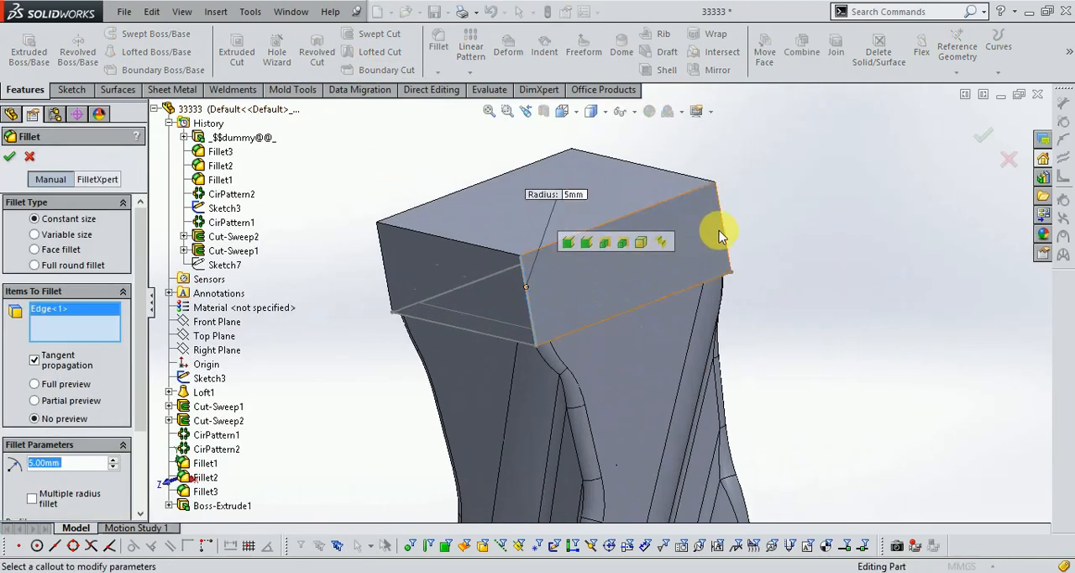
left_click(407, 336)
middle_click_drag(403, 338, 454, 306)
left_click(293, 188)
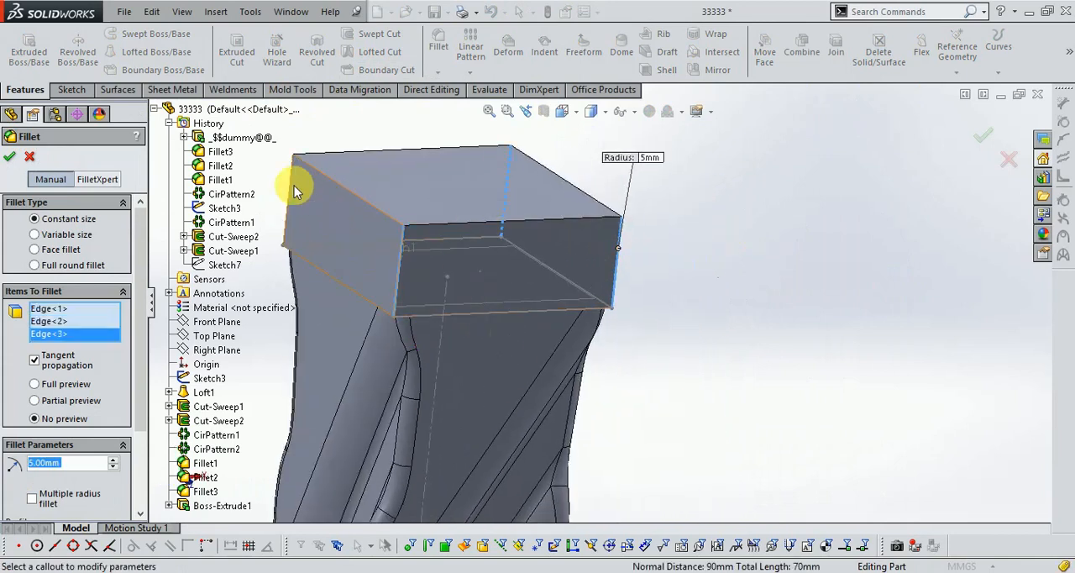
left_click(292, 188)
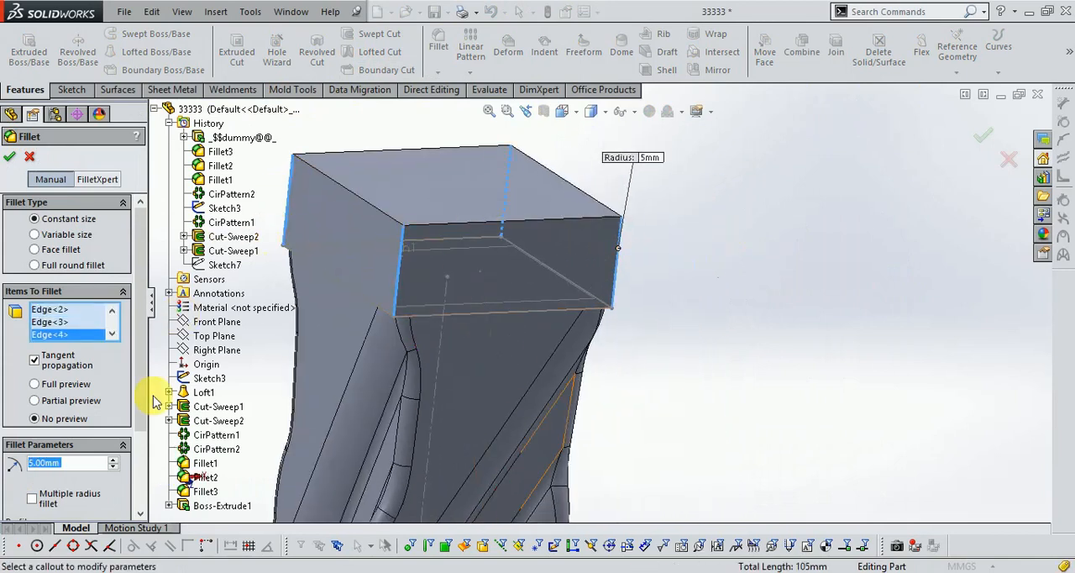
left_click(13, 159)
mouse_move(730, 318)
middle_mouse_down()
mouse_move(708, 165)
mouse_move(729, 141)
mouse_move(728, 317)
middle_mouse_up()
- Set the radius of the end block's four corner fillets to 10 mm
right_click(35, 502)
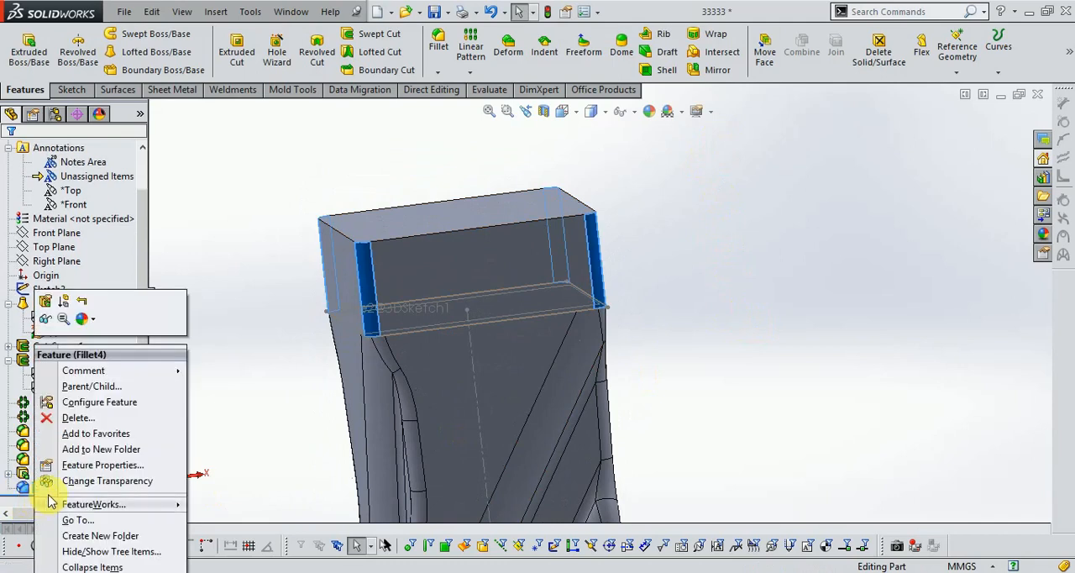
left_click(45, 303)
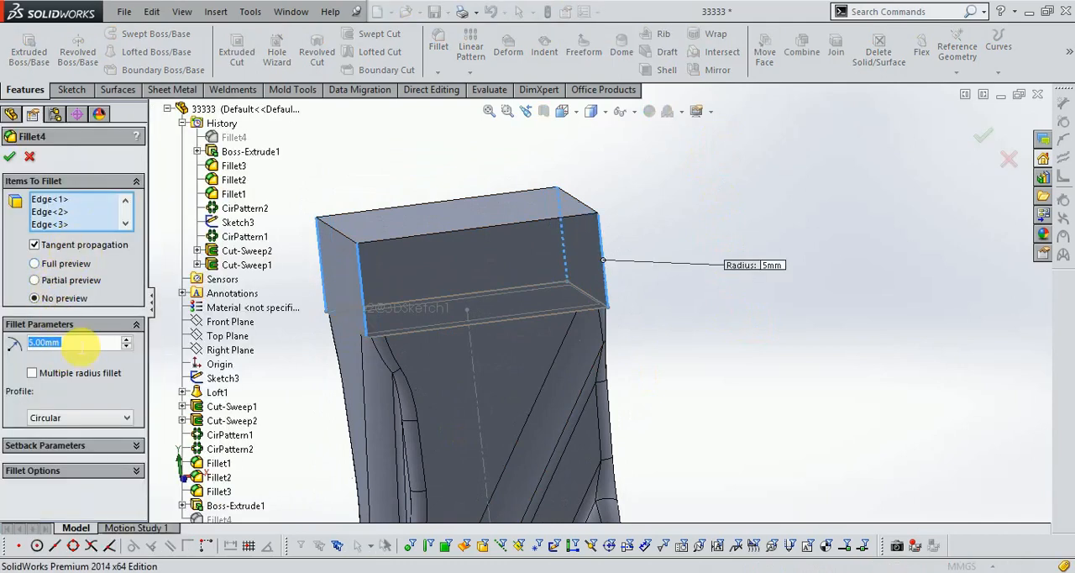
type("10")
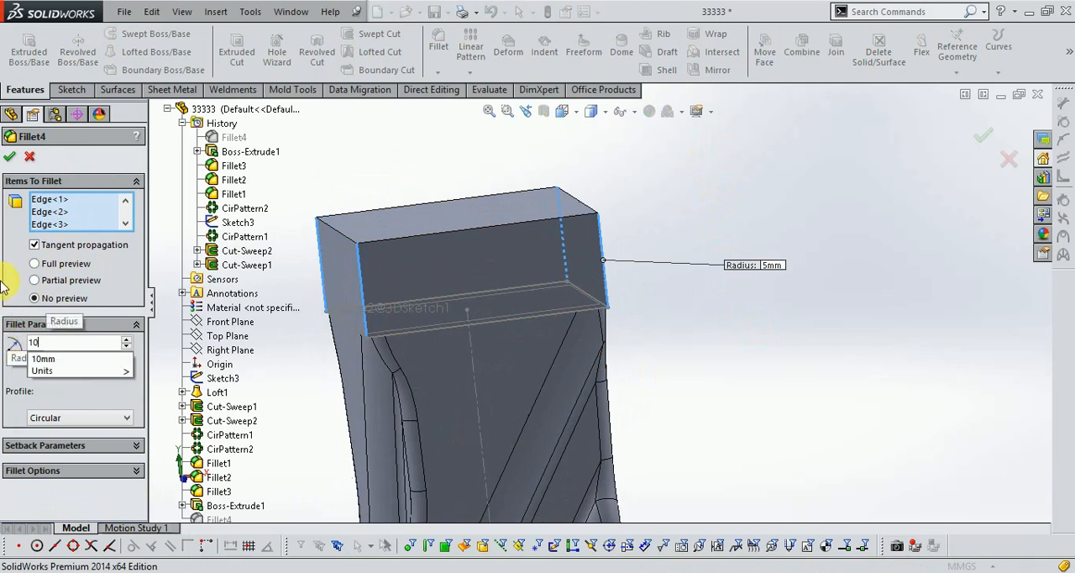
left_click(11, 162)
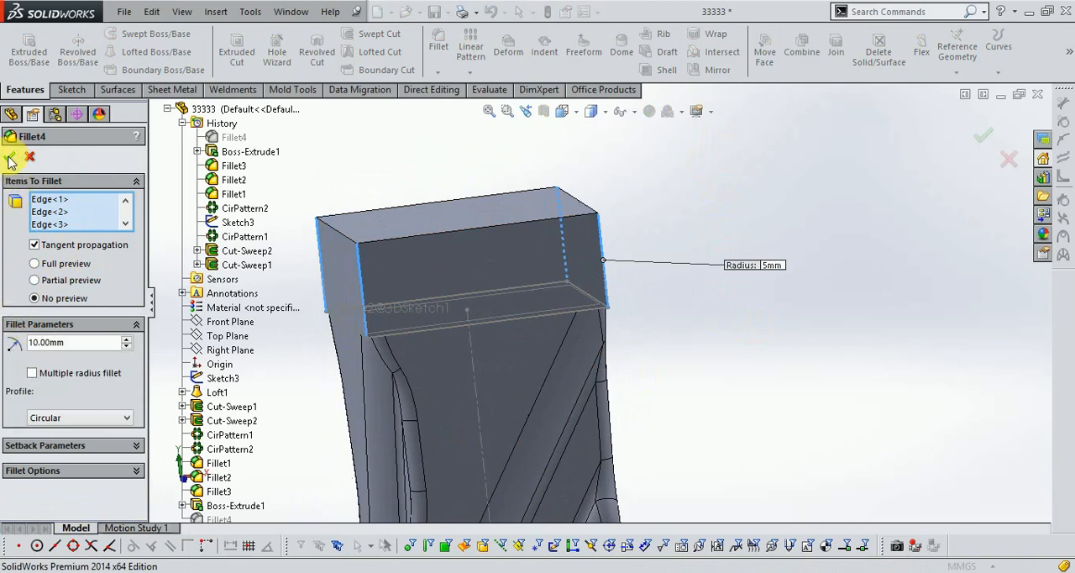
- Start a constant-size fillet on the tangent edge loop around the end block's outer face
middle_click_drag(728, 329, 680, 321)
middle_click_drag(859, 322, 829, 356)
scroll(732, 315, "down", 5)
scroll(790, 437, "up", 5)
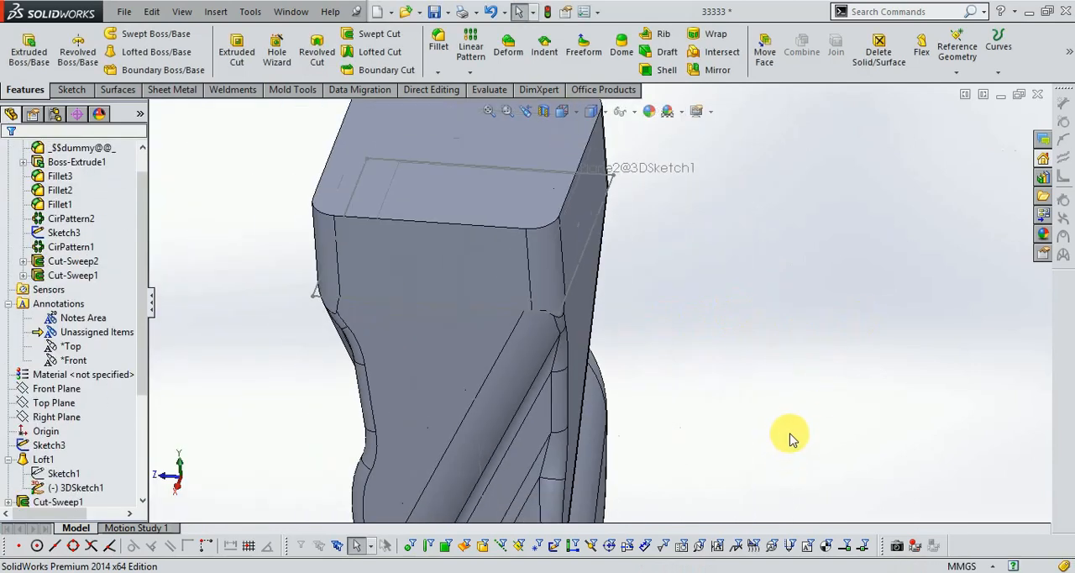
middle_click_drag(792, 434, 799, 386)
middle_click_drag(726, 292, 692, 238)
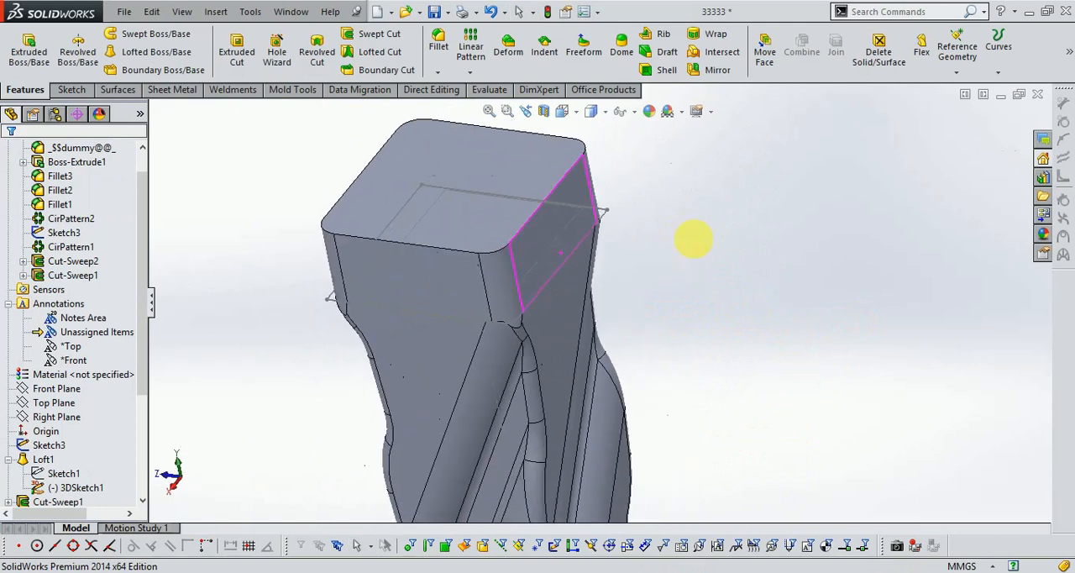
scroll(622, 174, "down", 3)
left_click(437, 39)
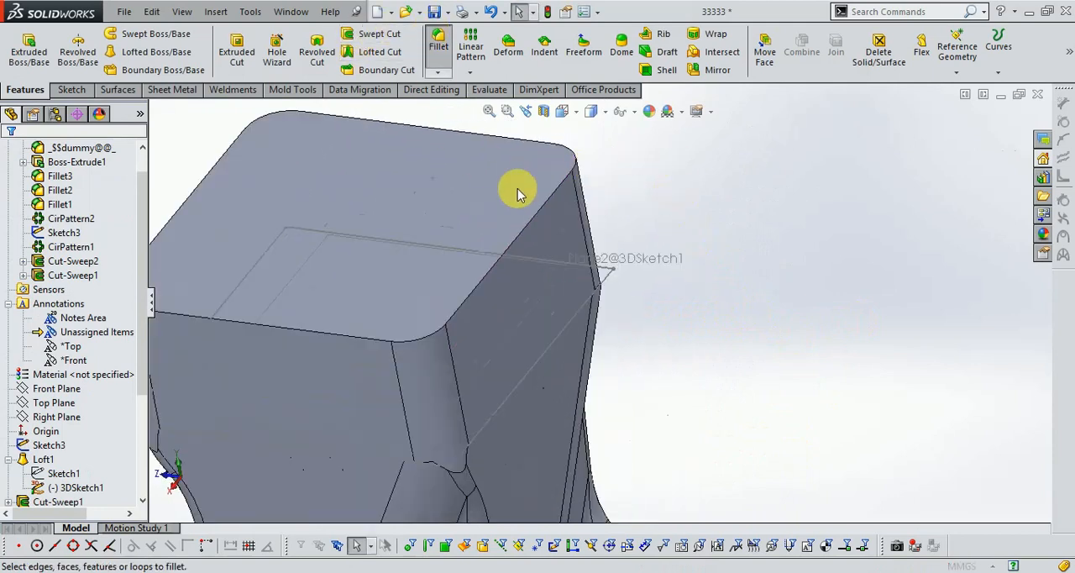
left_click(538, 212)
scroll(519, 247, "up", 2)
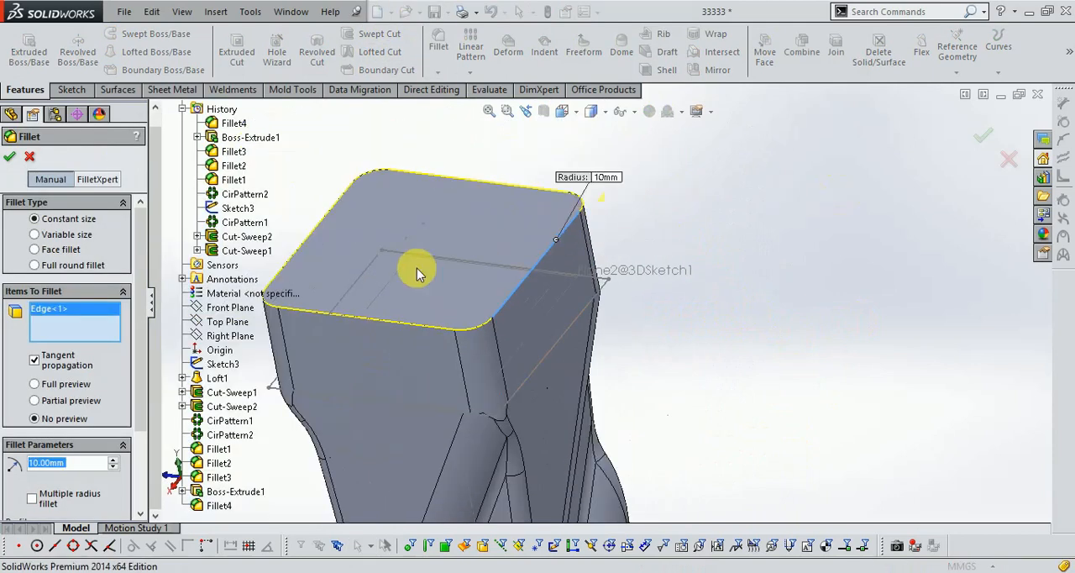
scroll(542, 260, "up", 2)
scroll(550, 277, "down", 2)
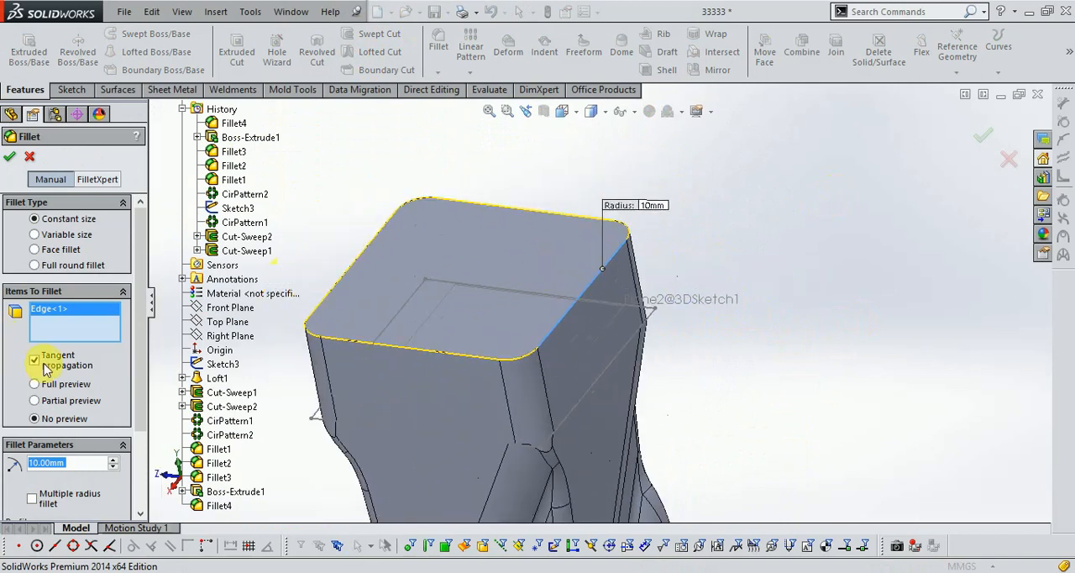
- Set the radius to 20 mm, turn on the full preview and apply the fillet around the outer face
type("20")
key("Return")
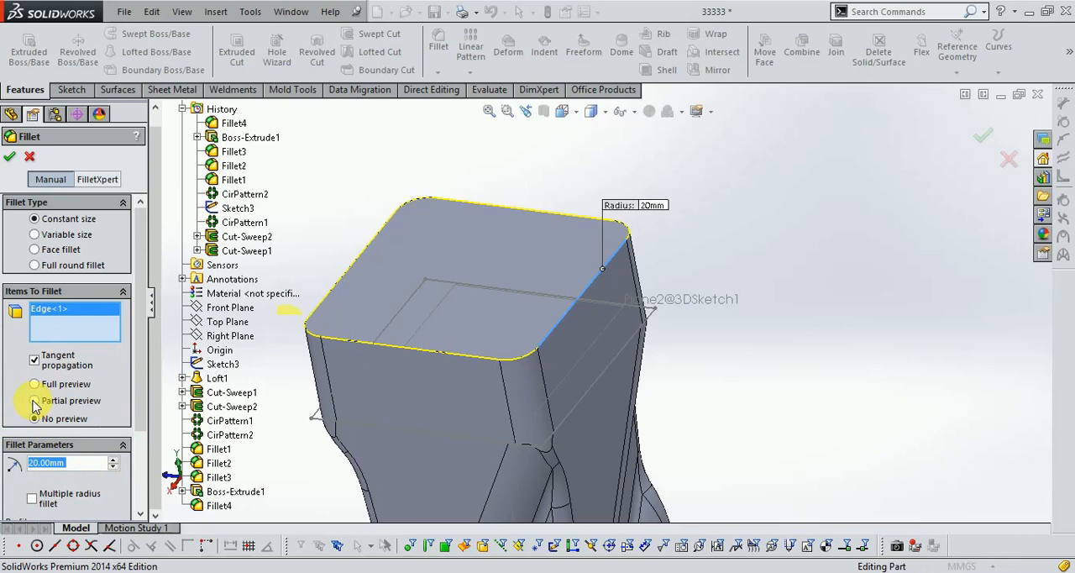
left_click(33, 401)
left_click(35, 384)
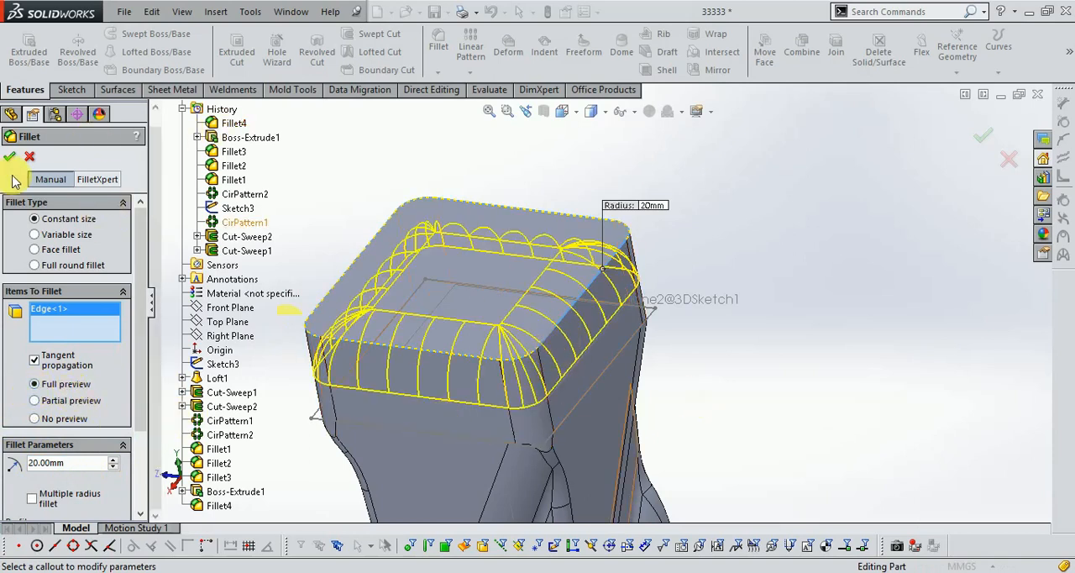
key("Return")
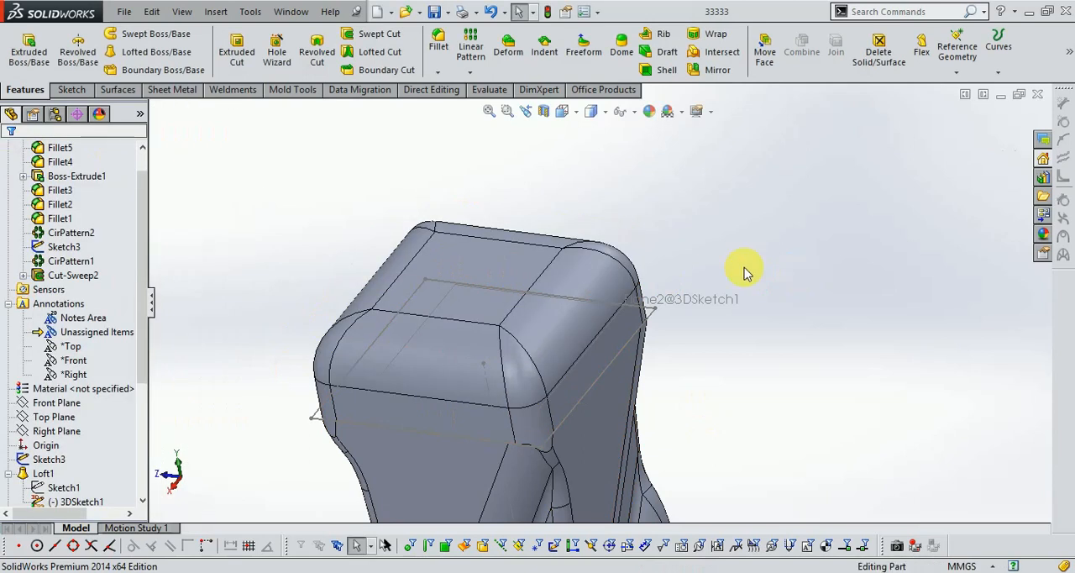
- Set the radius of the fillet around the end block's outer face to 25 mm
middle_click_drag(668, 249, 531, 363)
scroll(33, 478, "down", 4)
right_click(41, 488)
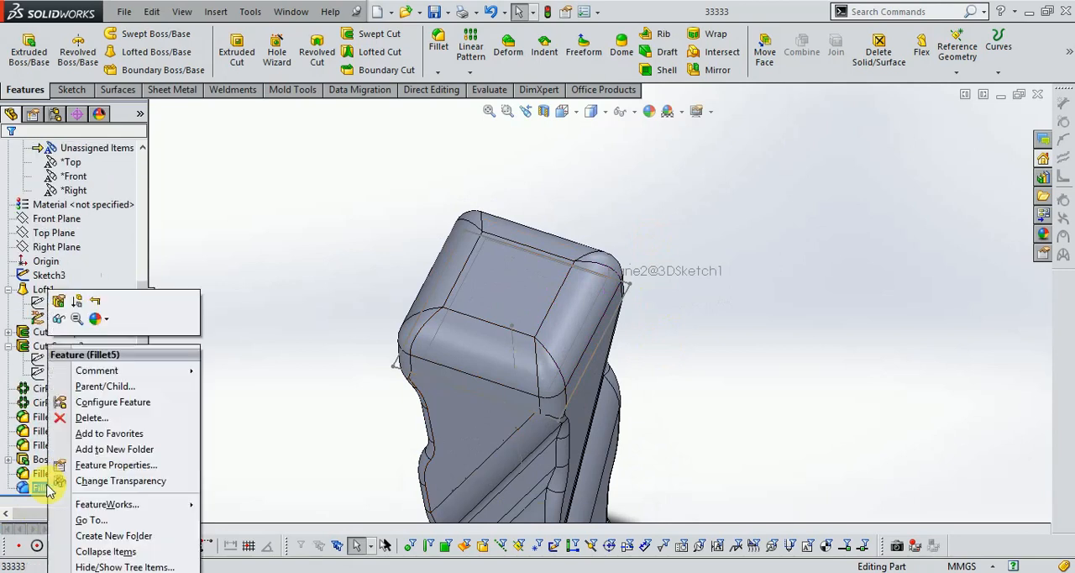
left_click(59, 301)
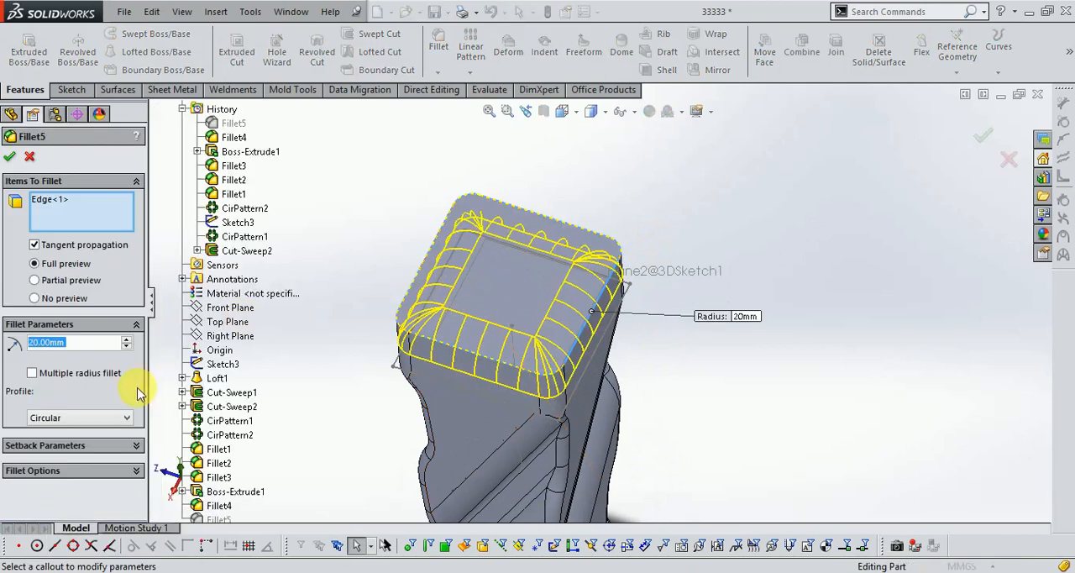
type("25")
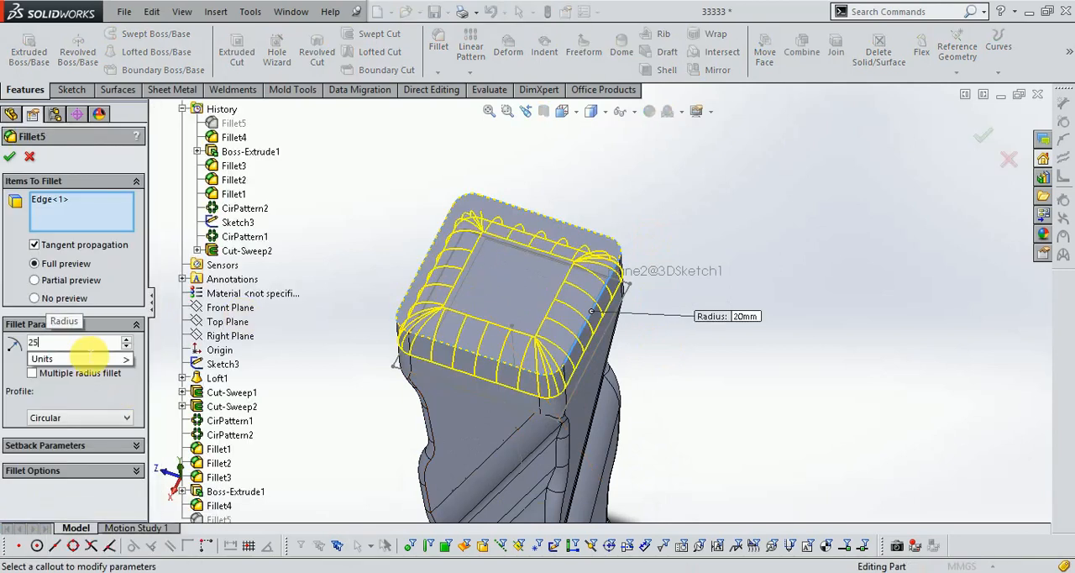
key("Return")
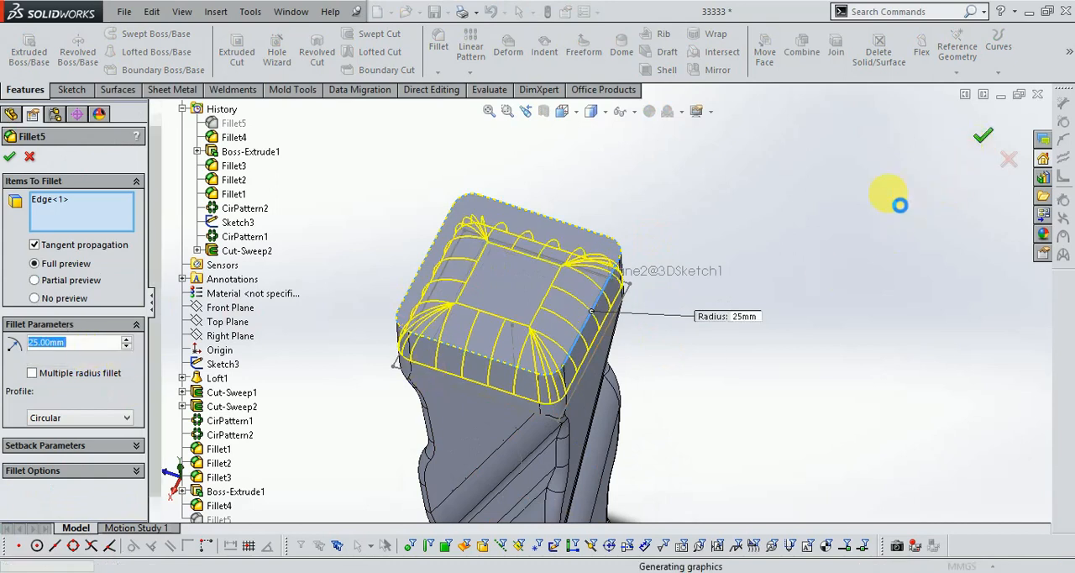
right_click(639, 286)
middle_click_drag(684, 378, 669, 323)
scroll(678, 248, "down", 3)
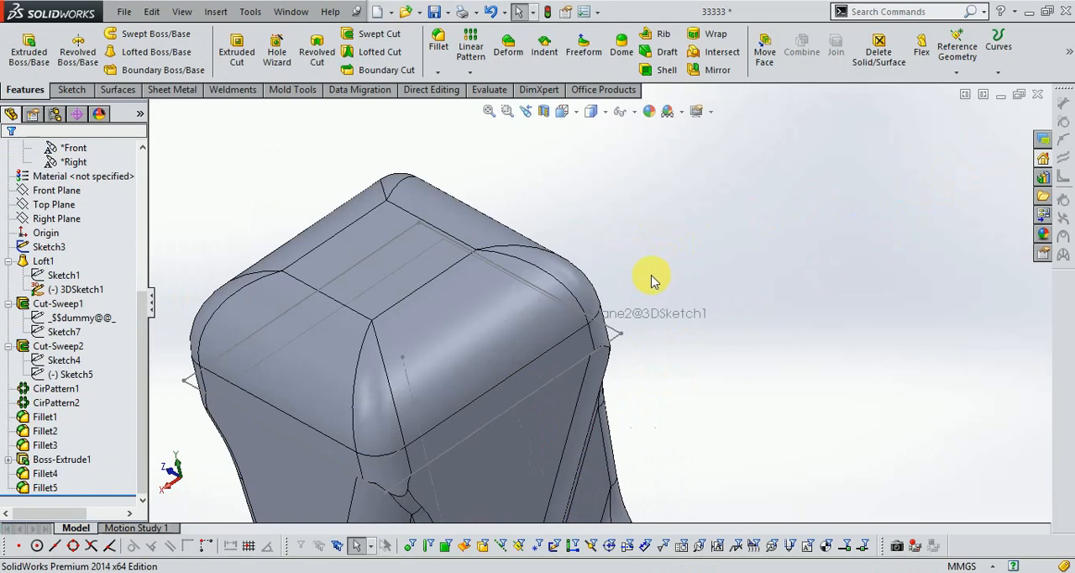
- Hide the 3D sketch that shows around the end block
scroll(655, 282, "up", 2)
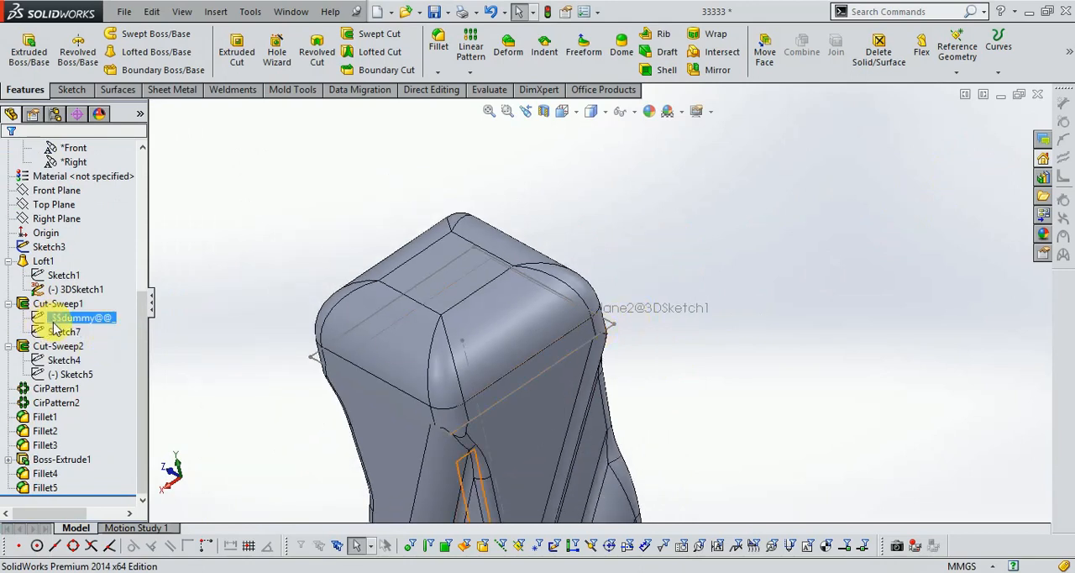
left_click(406, 342)
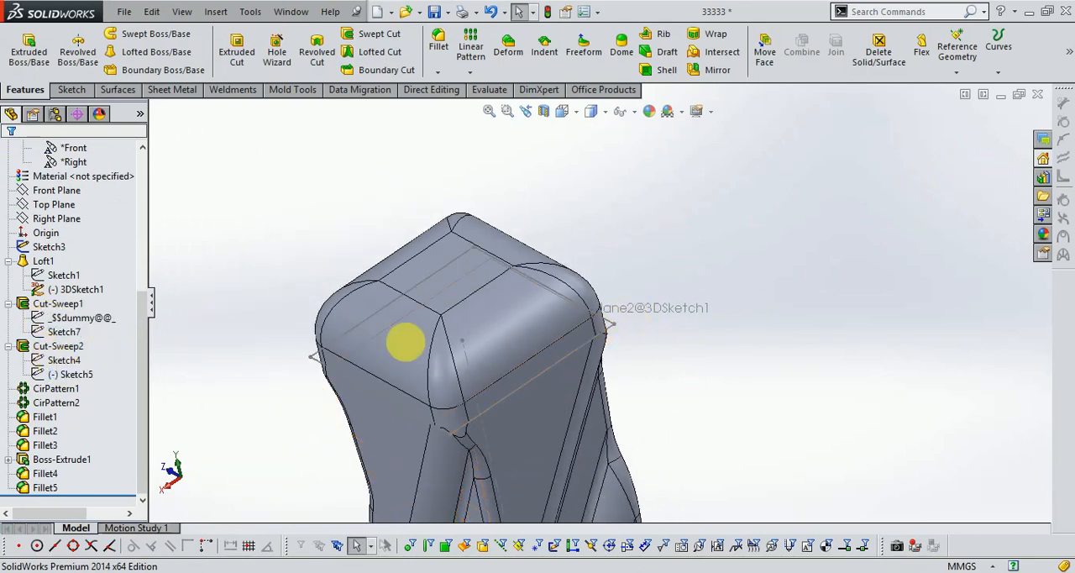
right_click(632, 331)
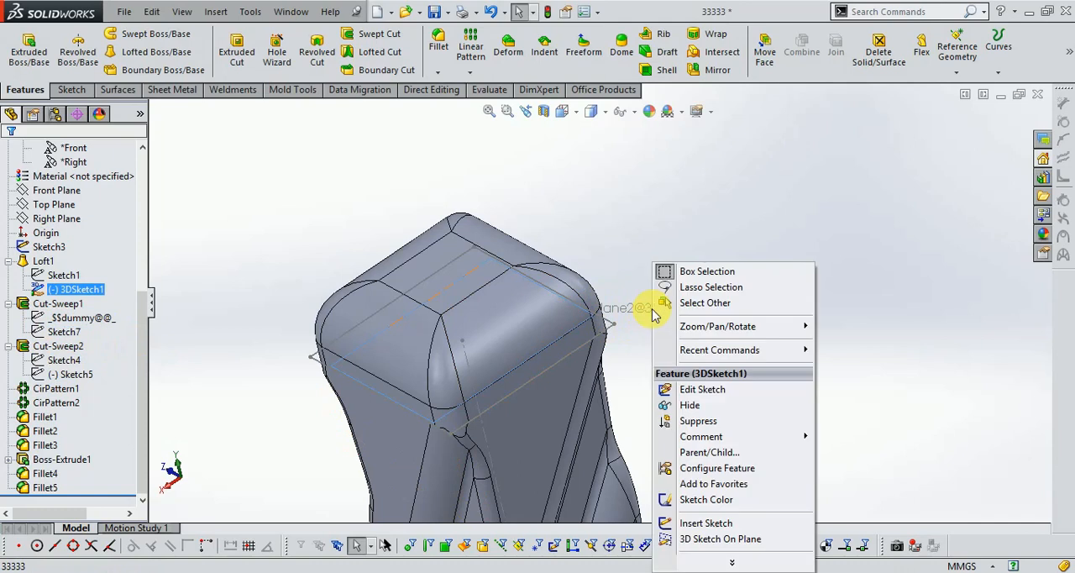
left_click(666, 405)
scroll(630, 289, "up", 6)
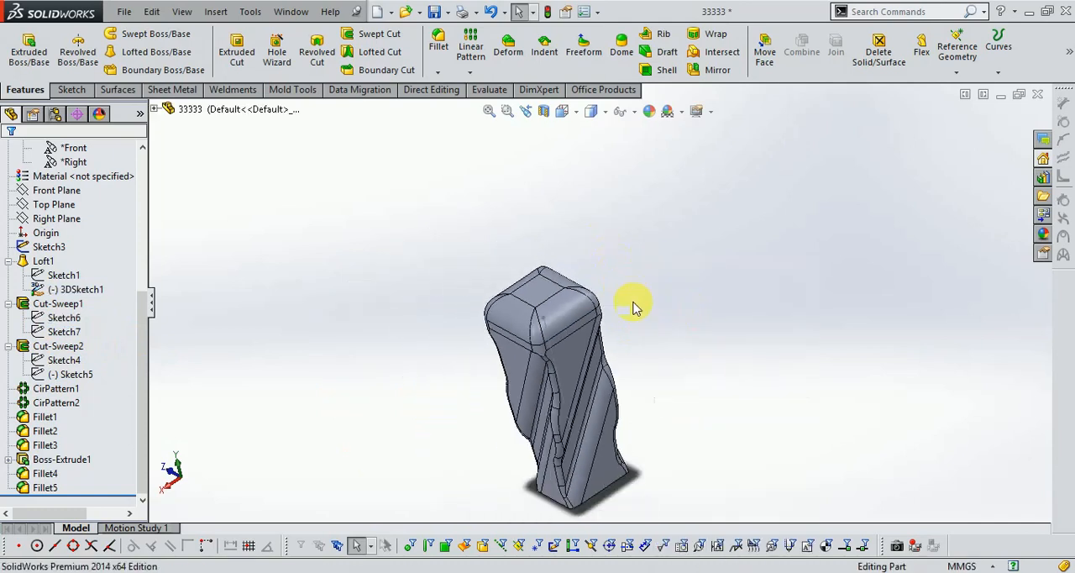
scroll(639, 304, "down", 4)
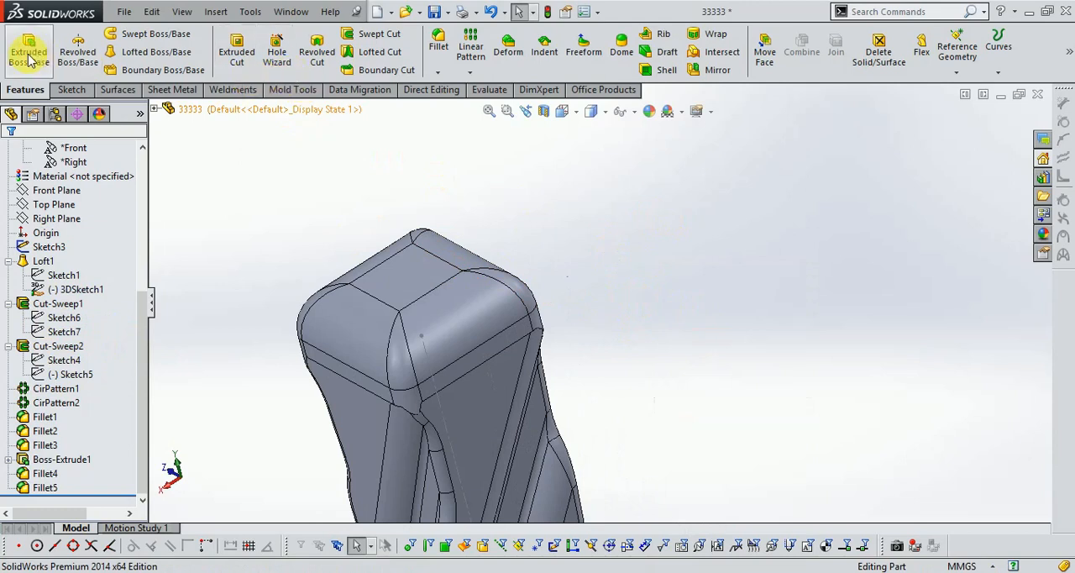
- On the end block's flat outer face, sketch two concentric circles at the origin, about 13 mm and 6 mm in radius
left_click(72, 89)
left_click(21, 46)
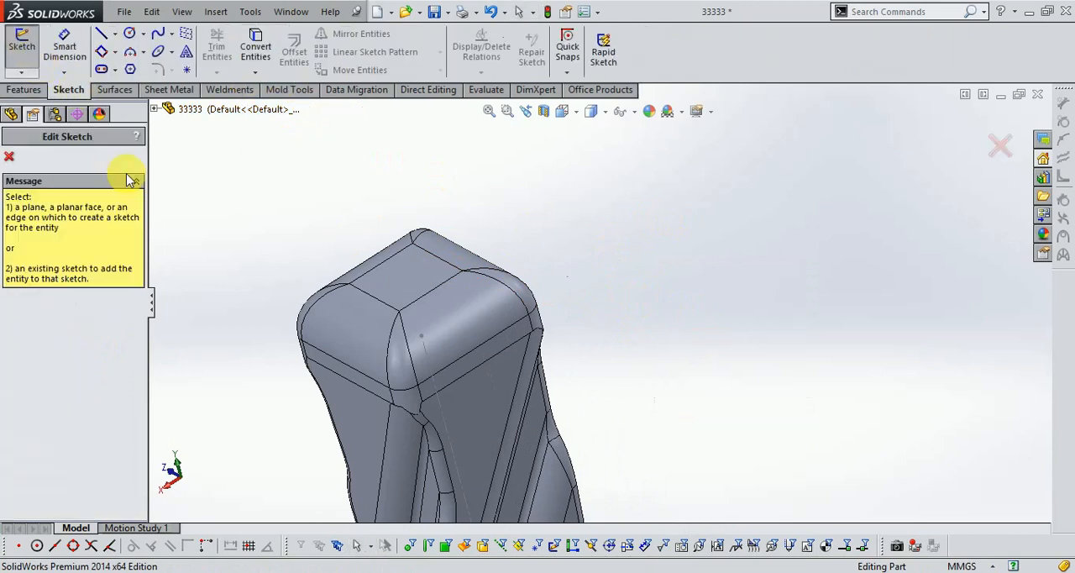
left_click(399, 278)
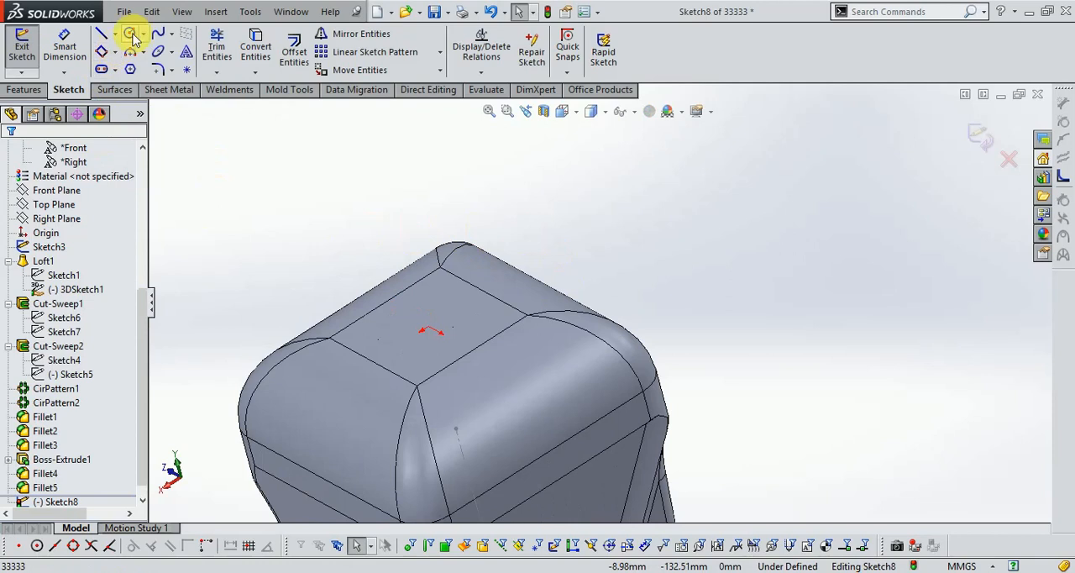
left_click(132, 35)
left_click(429, 330)
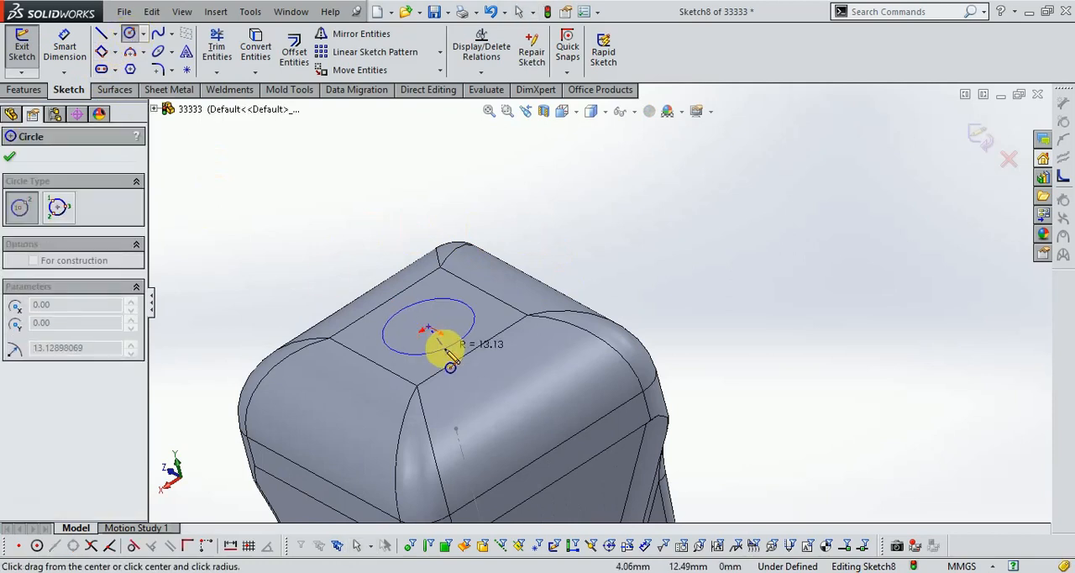
left_click(451, 362)
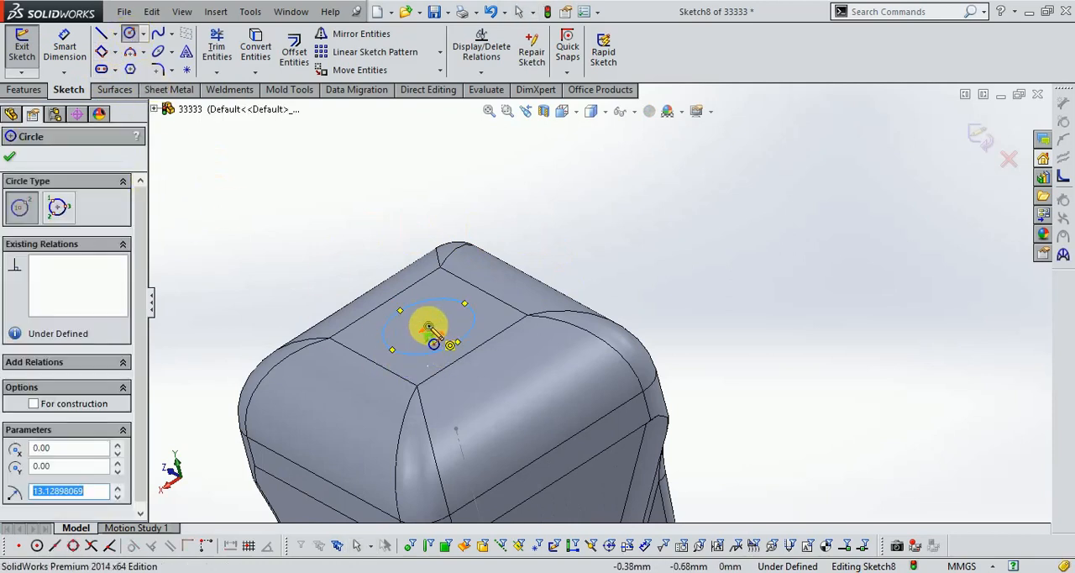
left_click(429, 326)
scroll(434, 330, "down", 3)
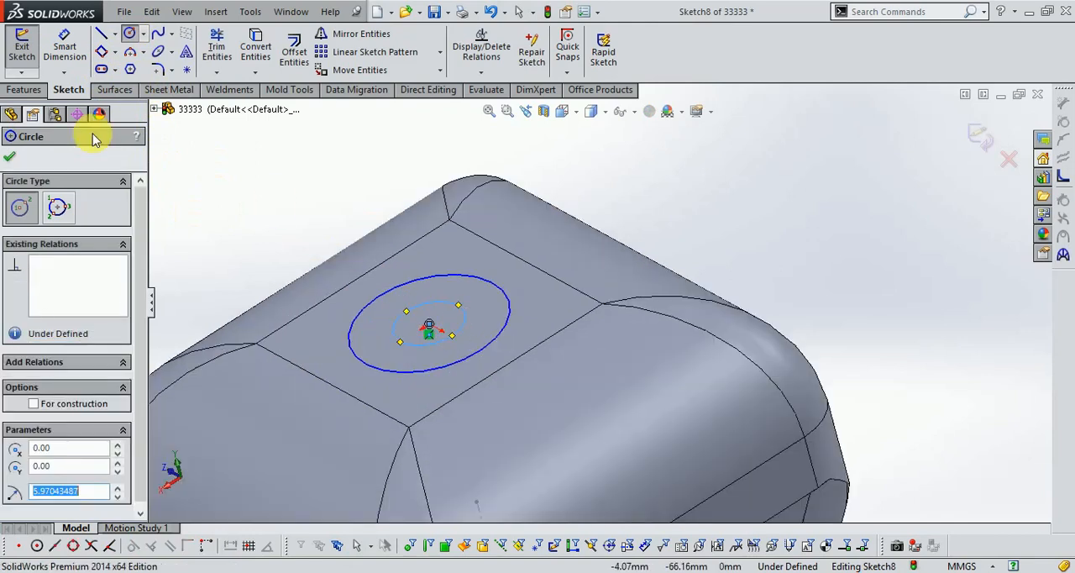
- Dimension the outer circle's diameter as 25 mm and the inner circle's as 18 mm, and finish the sketch
left_click(64, 47)
left_click(437, 342)
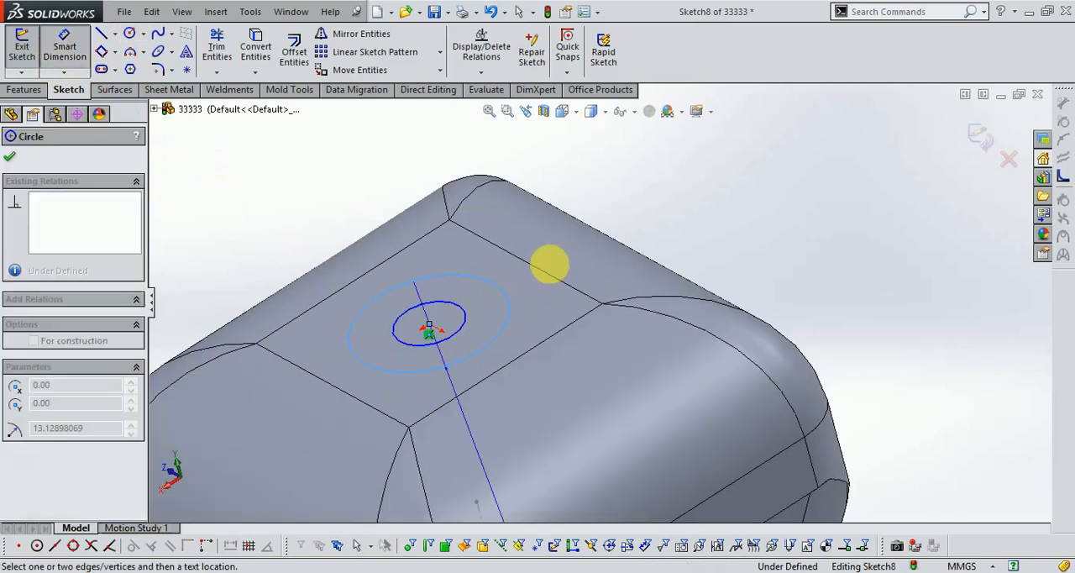
left_click(552, 267)
type("25.0")
key("Return")
left_click(466, 323)
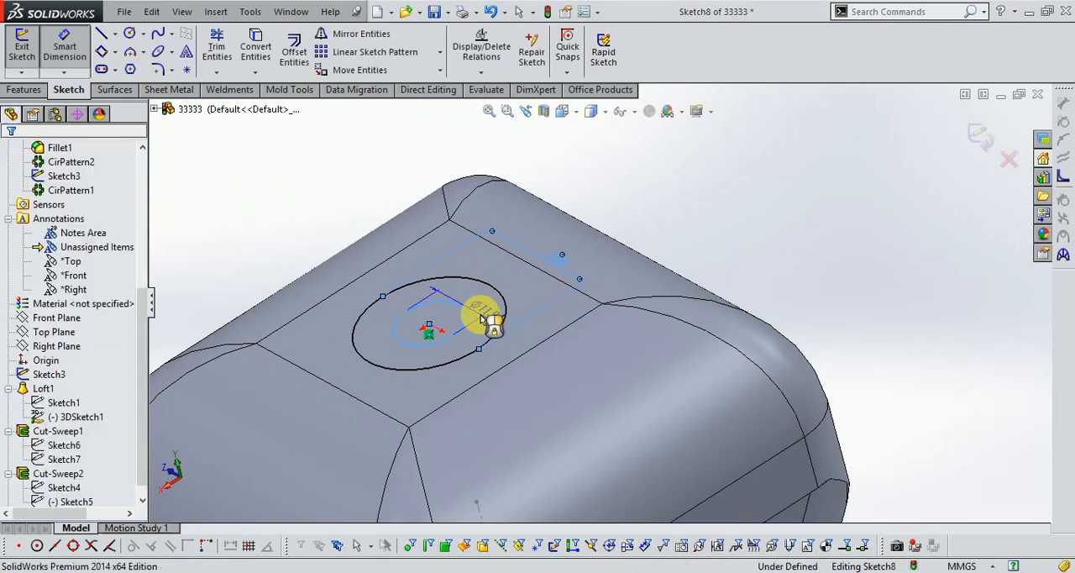
left_click(492, 319)
type("18.0")
key("Return")
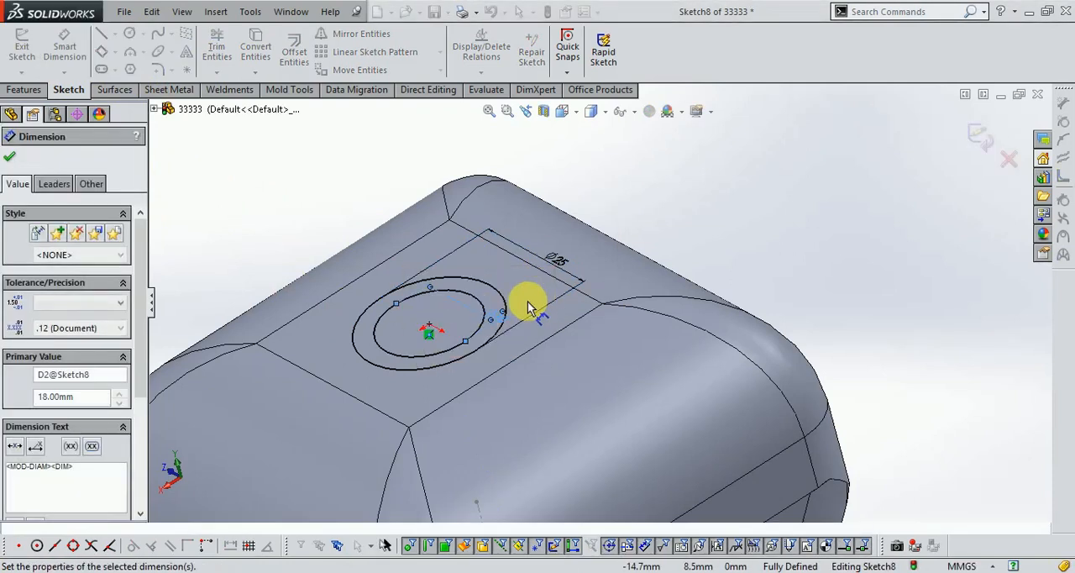
scroll(495, 312, "down", 3)
left_click(977, 147)
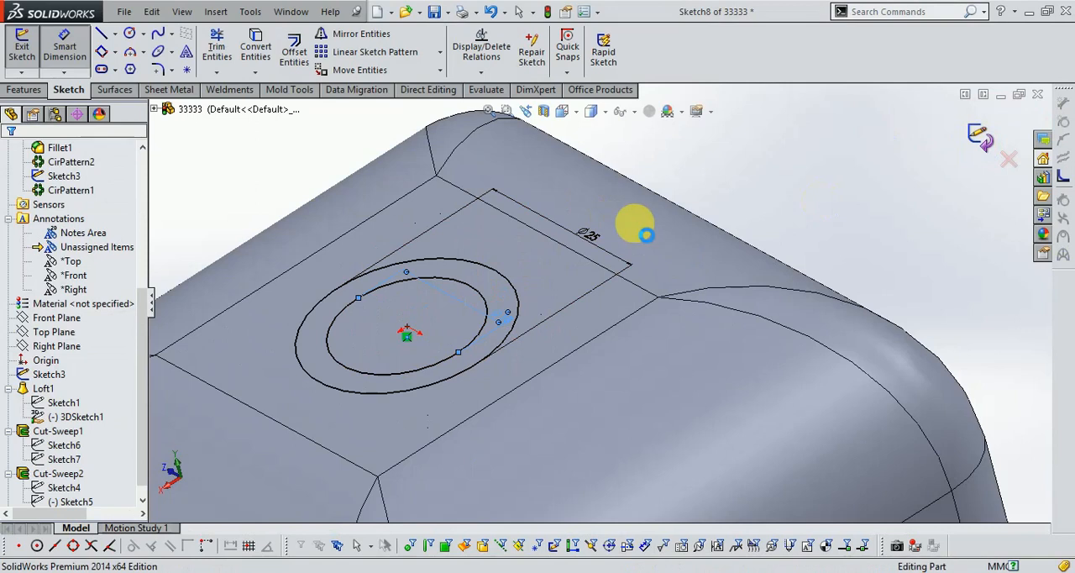
left_click(326, 239)
scroll(178, 365, "down", 1)
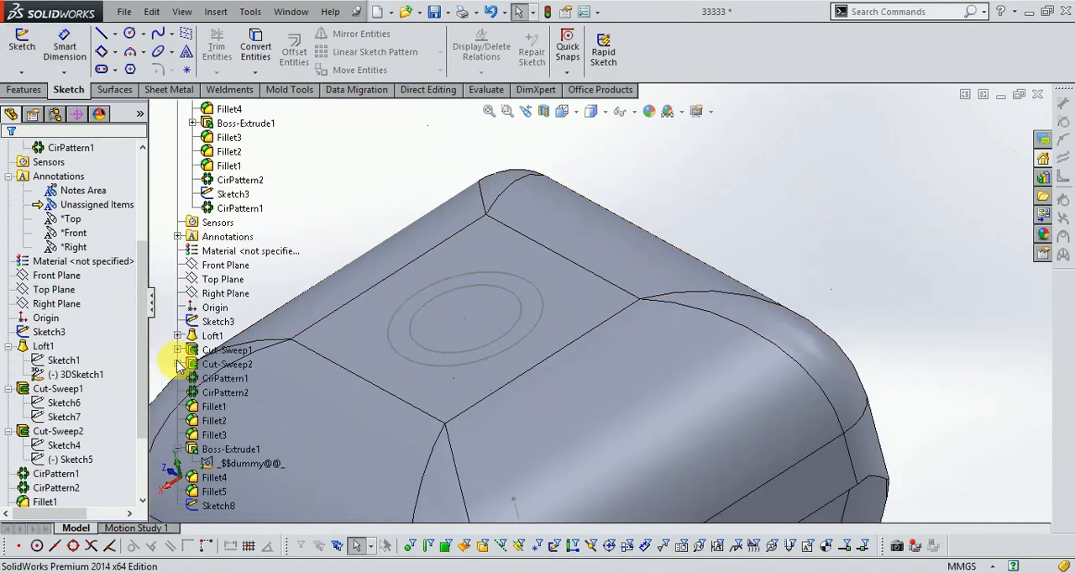
- Extrude the 25 mm circle outward from the end block's face to a blind depth of 20 mm
left_click(25, 90)
left_click(29, 50)
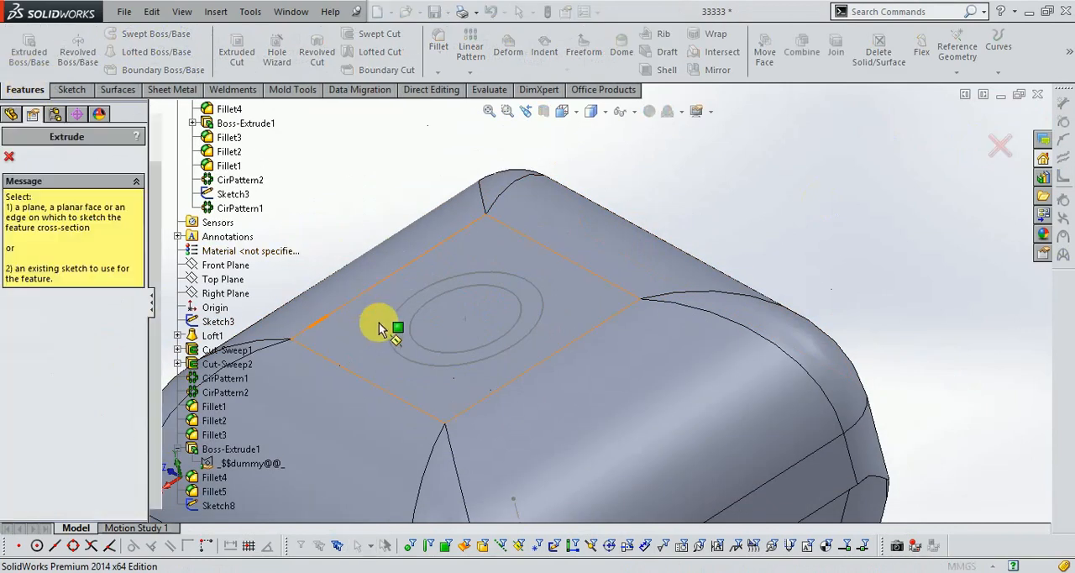
left_click(404, 368)
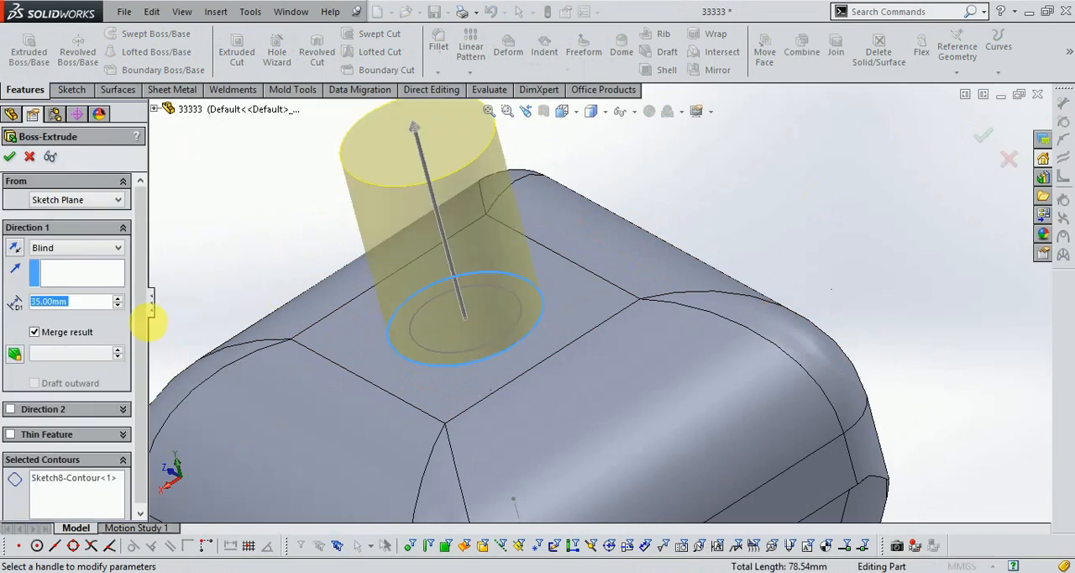
type("20")
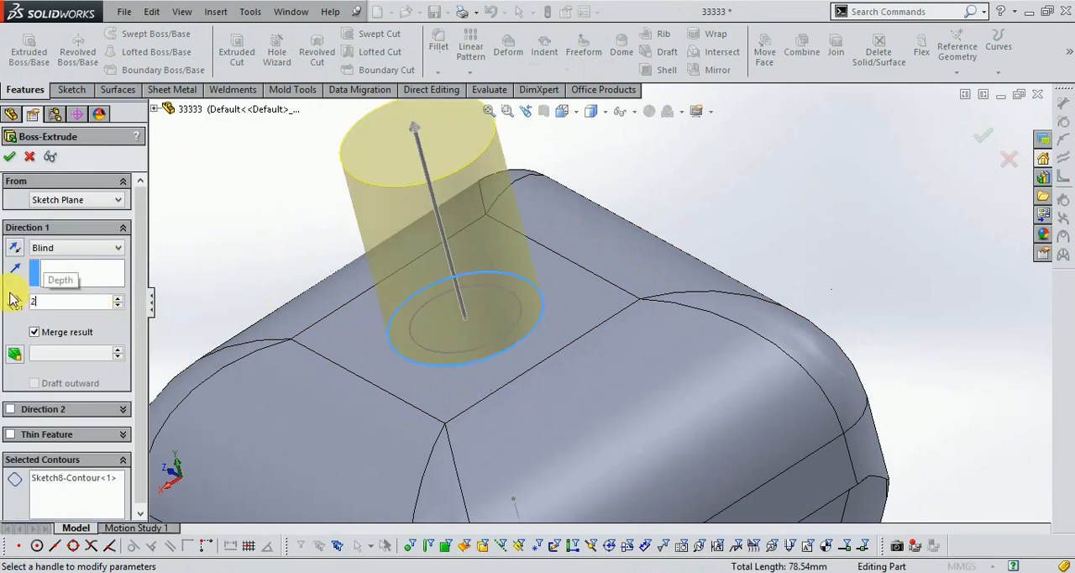
key("Return")
left_click(9, 157)
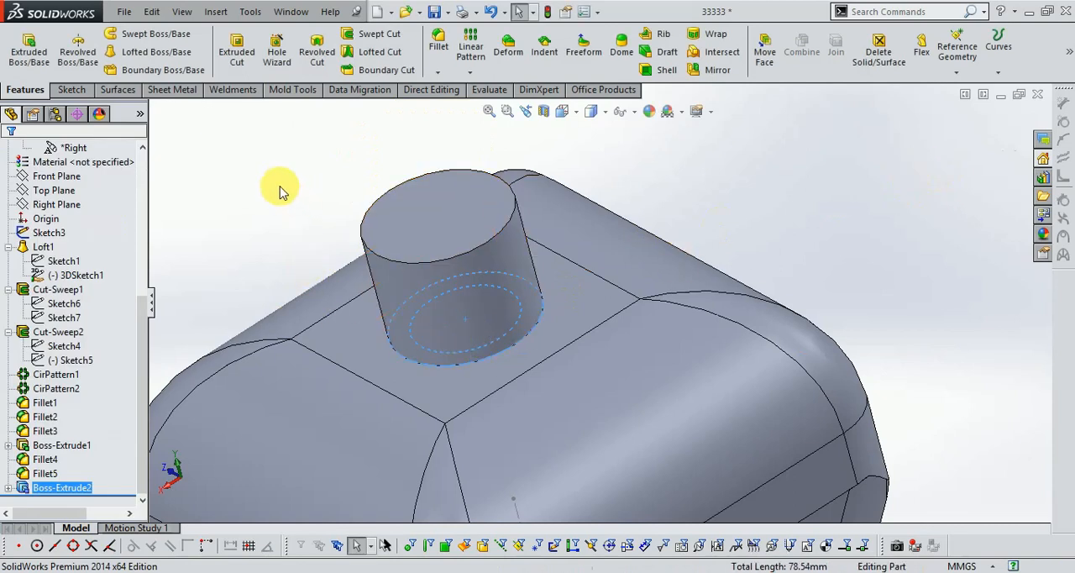
- Show the sketch with the two concentric circles used for the cylindrical boss
left_click(29, 49)
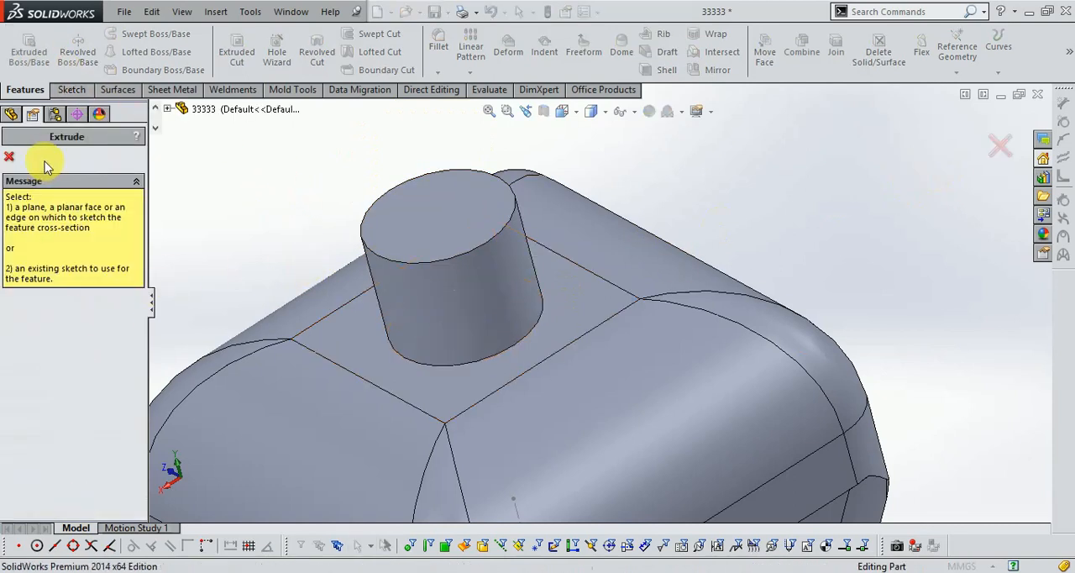
left_click(166, 110)
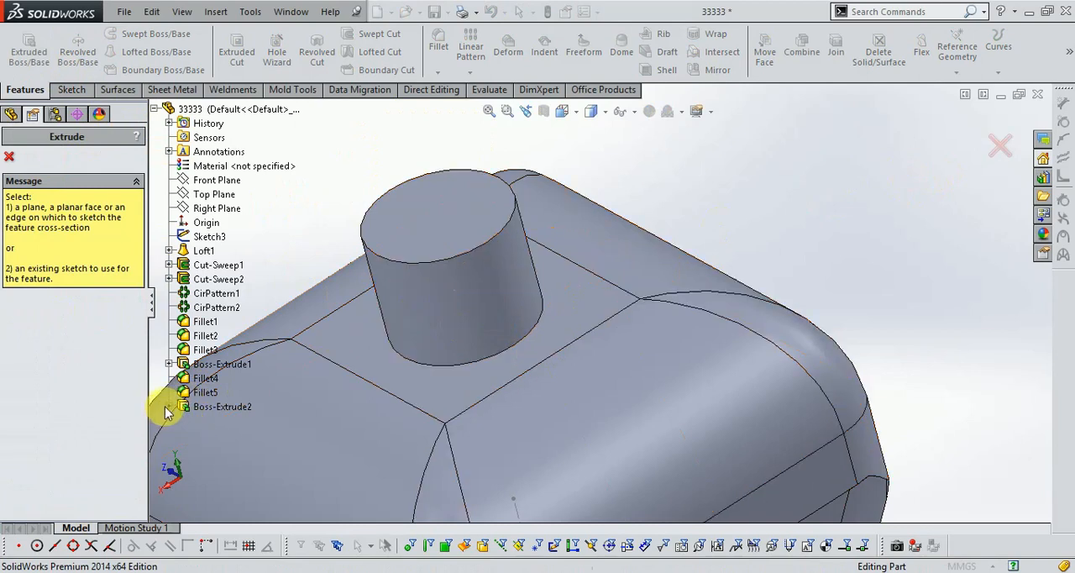
right_click(223, 421)
left_click(255, 447)
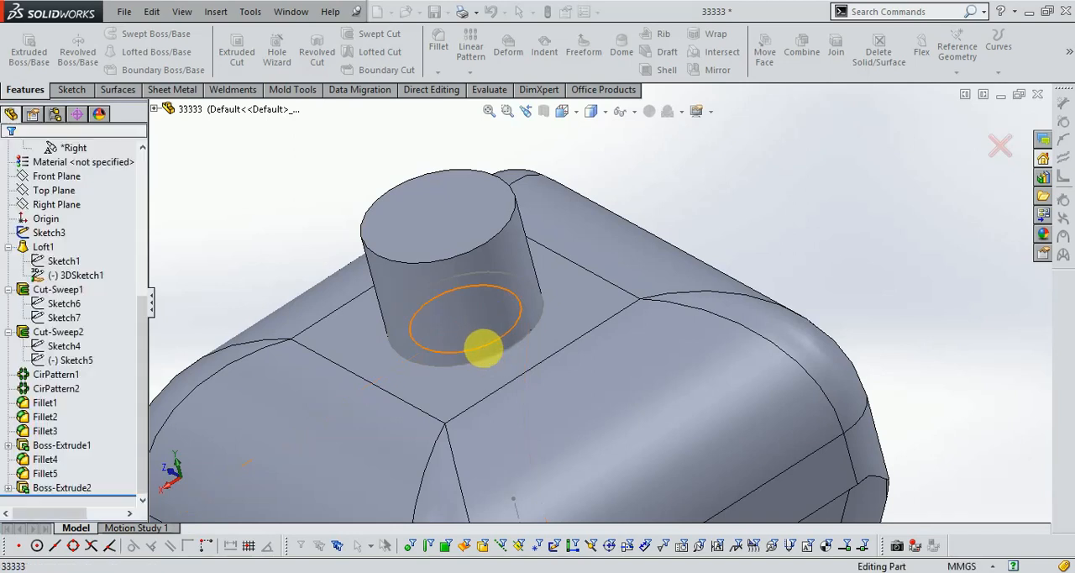
- Extrude the 18 mm inner circle from the same sketch to a blind depth of 35 mm (20 + 15), merged with the body
left_click(480, 349)
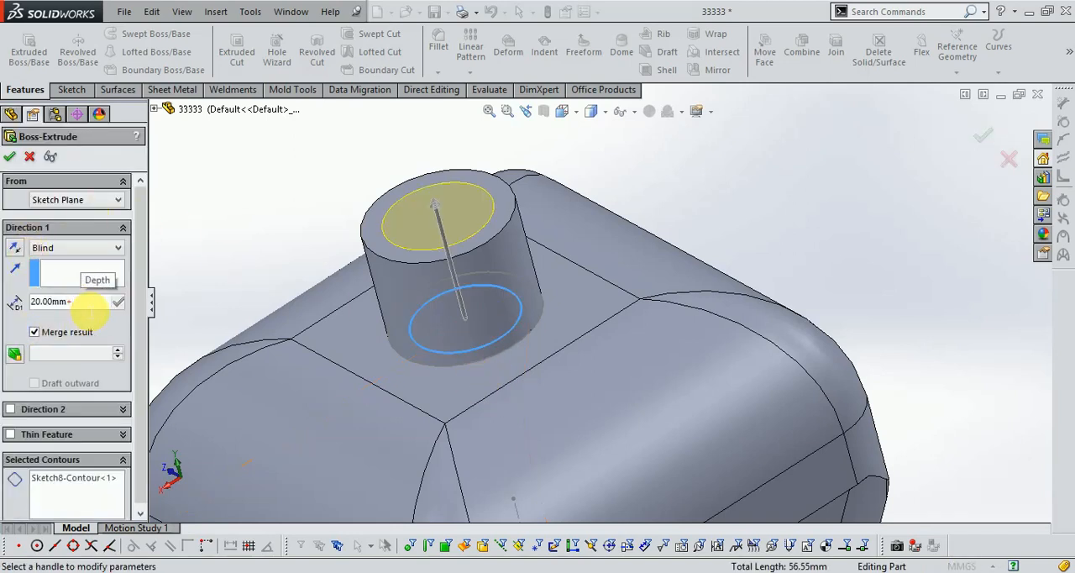
type("15")
key("Return")
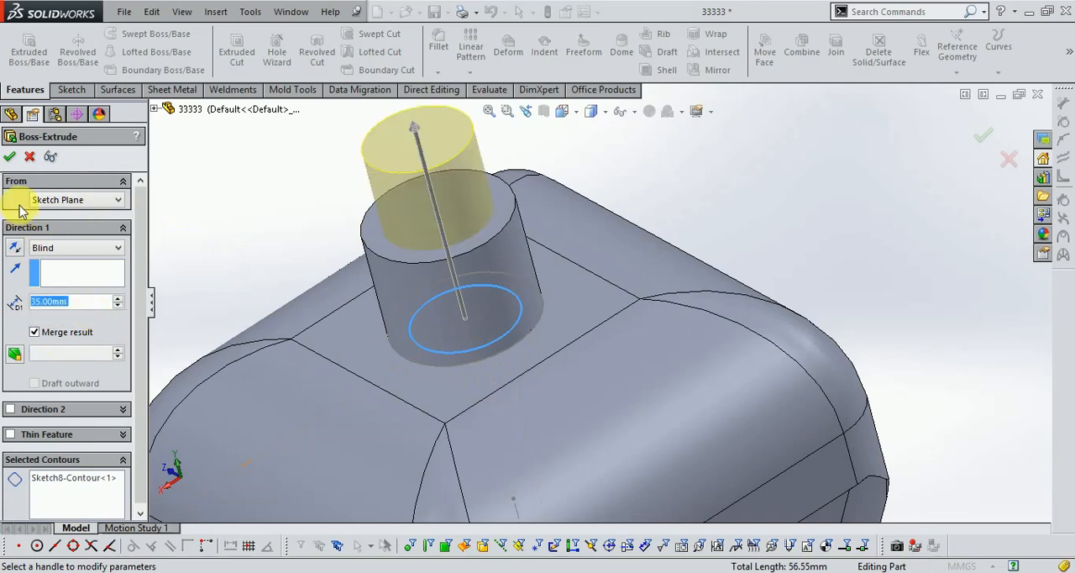
left_click(11, 157)
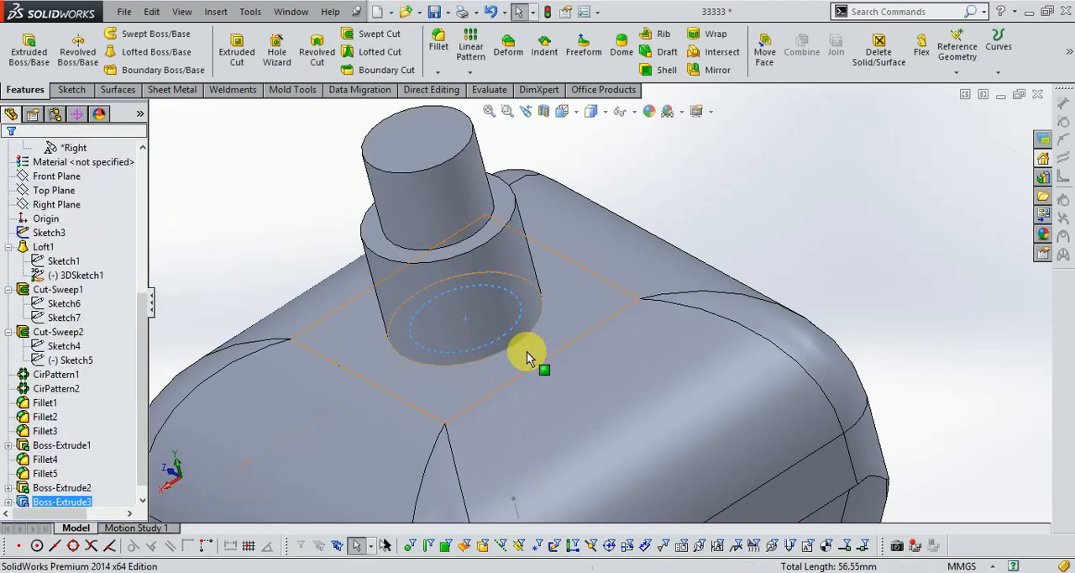
- Fillet the outer rim of the 25 mm cylinder's shoulder with a constant 10 mm radius
left_click(750, 243)
scroll(687, 265, "up", 1)
scroll(615, 225, "down", 3)
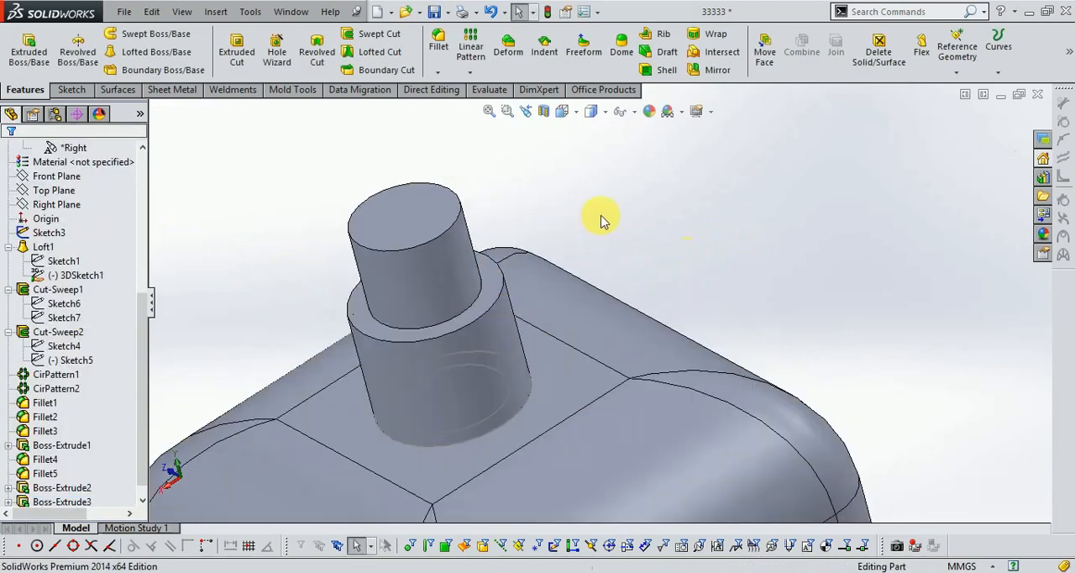
left_click(438, 43)
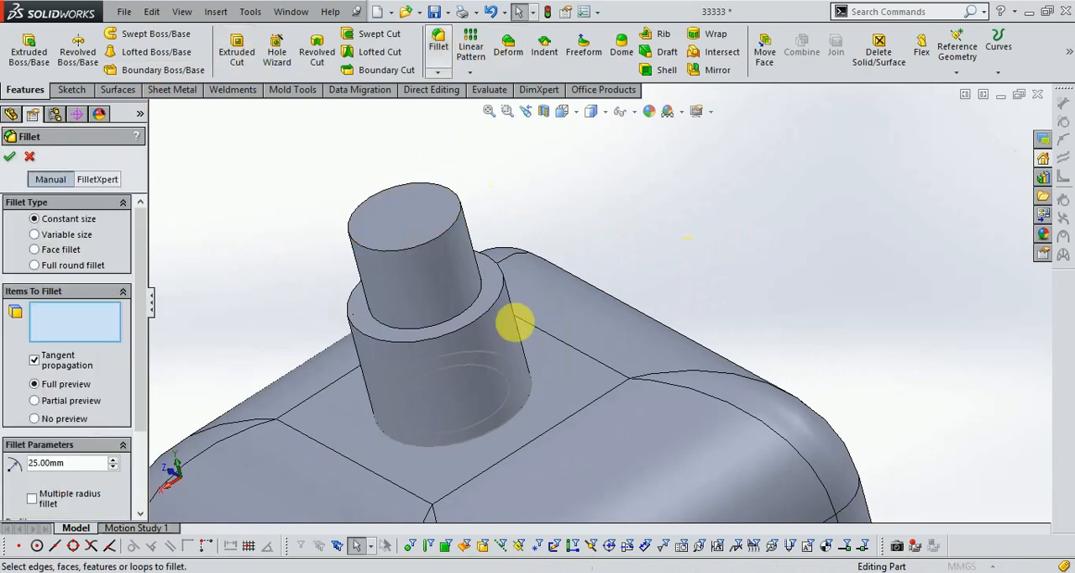
left_click(486, 315)
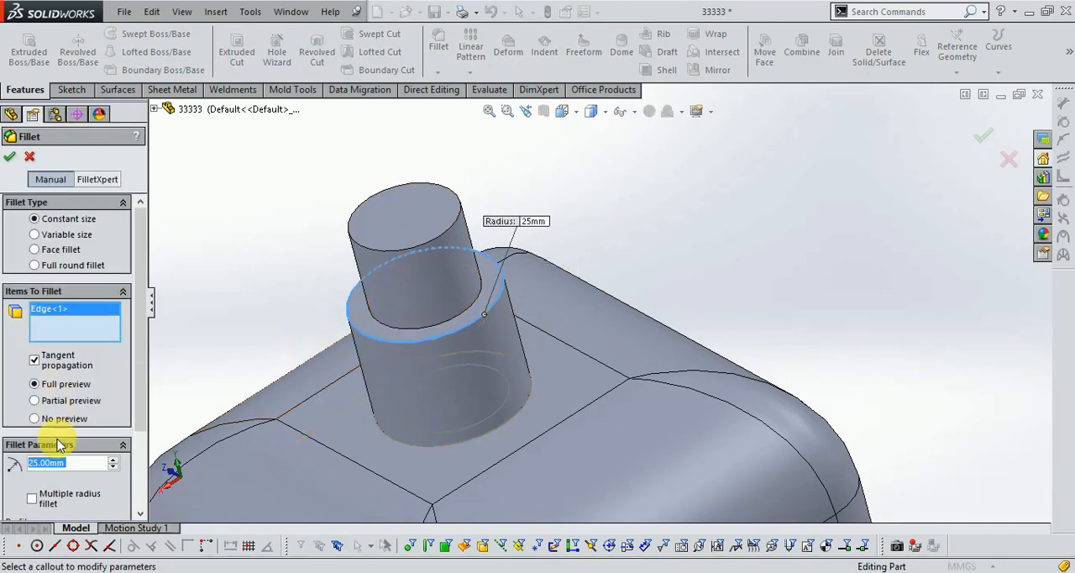
type("10")
key("Return")
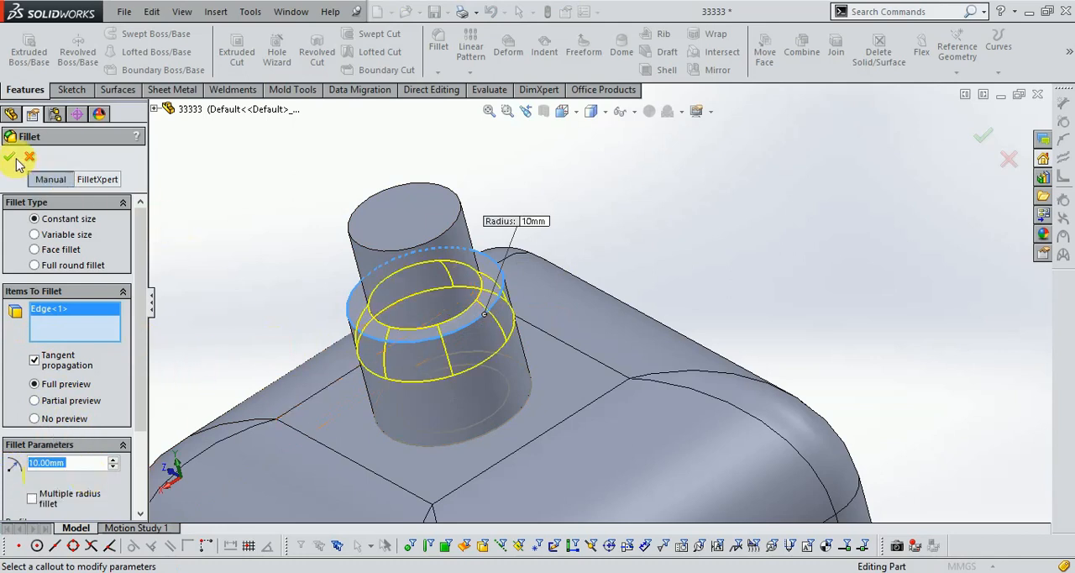
left_click(12, 157)
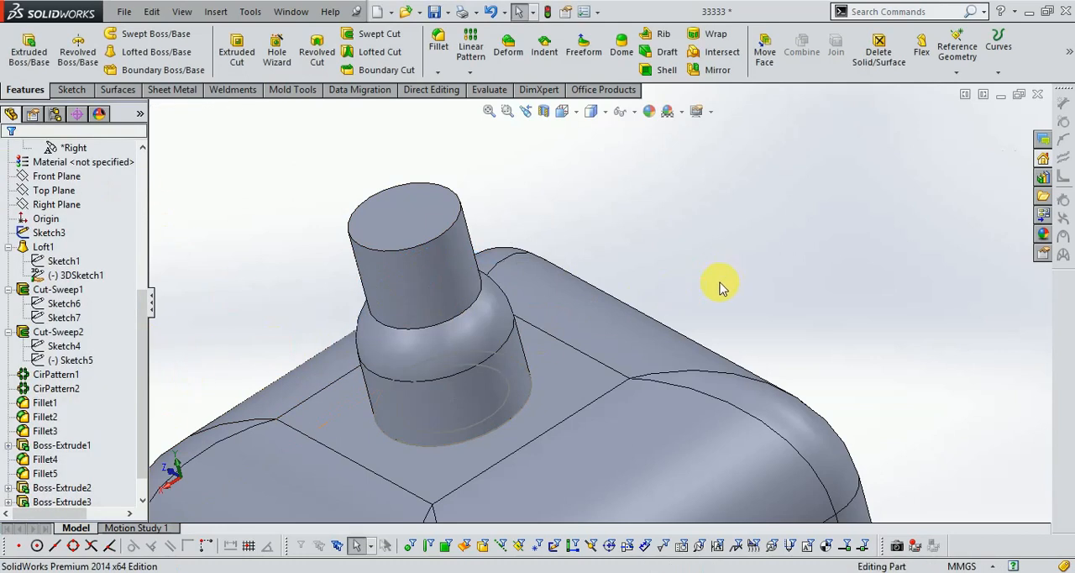
- Fillet the edge where the narrow upper cylinder meets the neck's rounded shoulder with a constant 10 mm radius
scroll(719, 288, "up", 3)
scroll(655, 301, "down", 2)
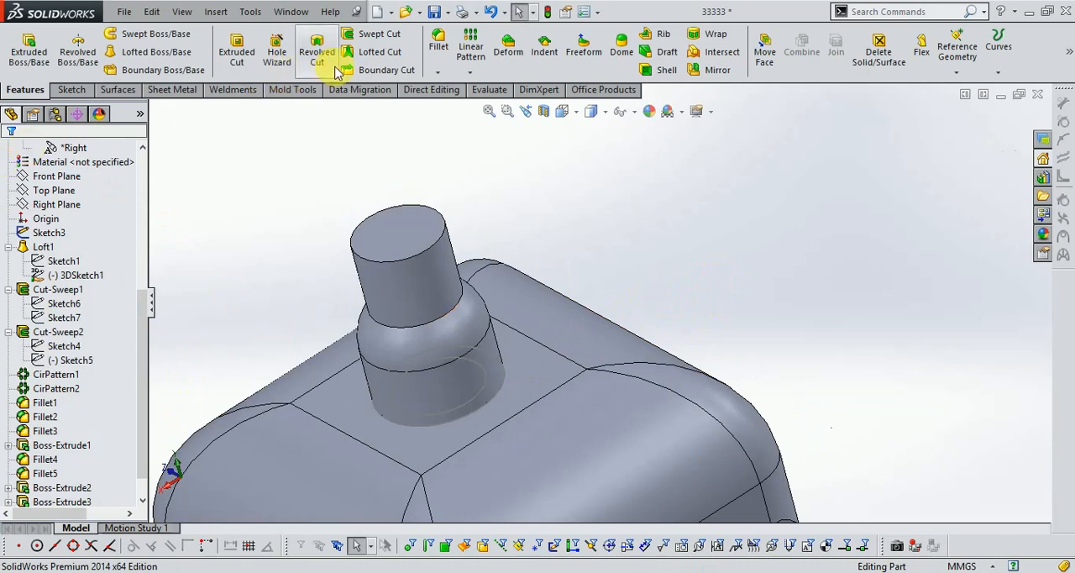
left_click(438, 42)
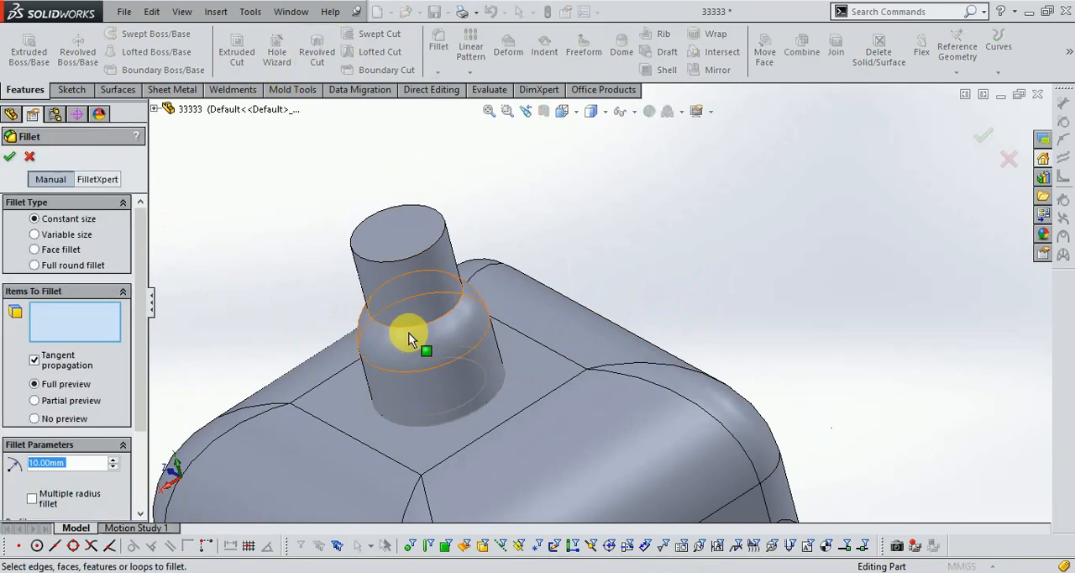
left_click(412, 333)
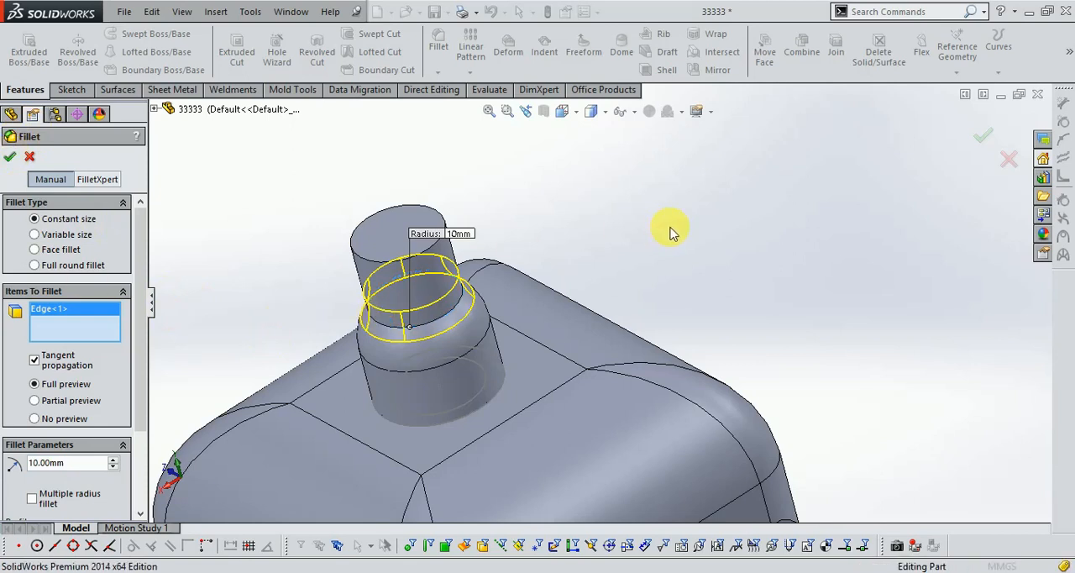
key("Return")
- Set the radius of the fillet between the upper cylinder and the rounded shoulder to 5 mm
scroll(674, 242, "up", 3)
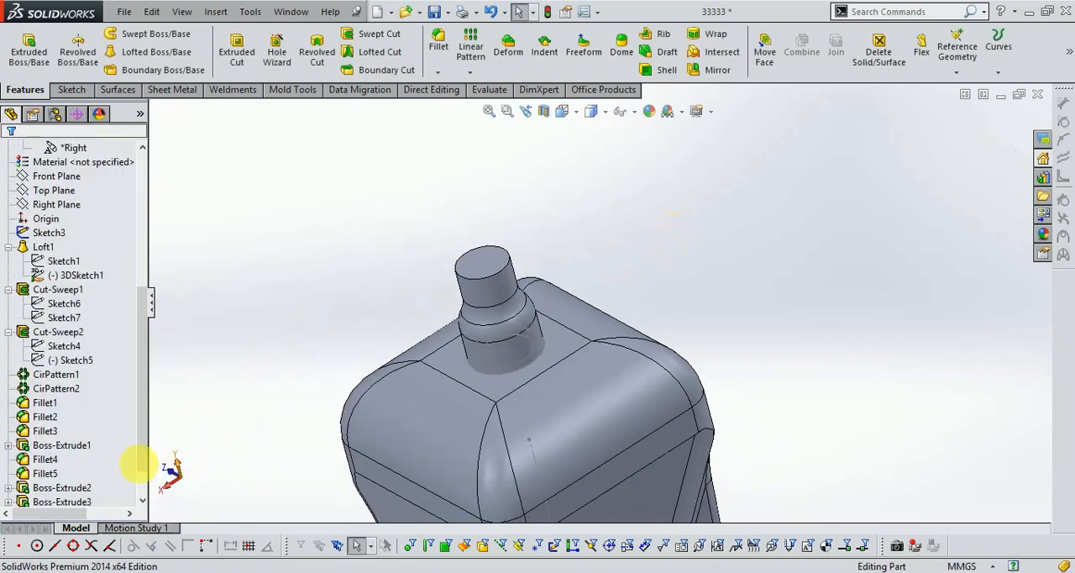
scroll(50, 488, "down", 1)
right_click(52, 490)
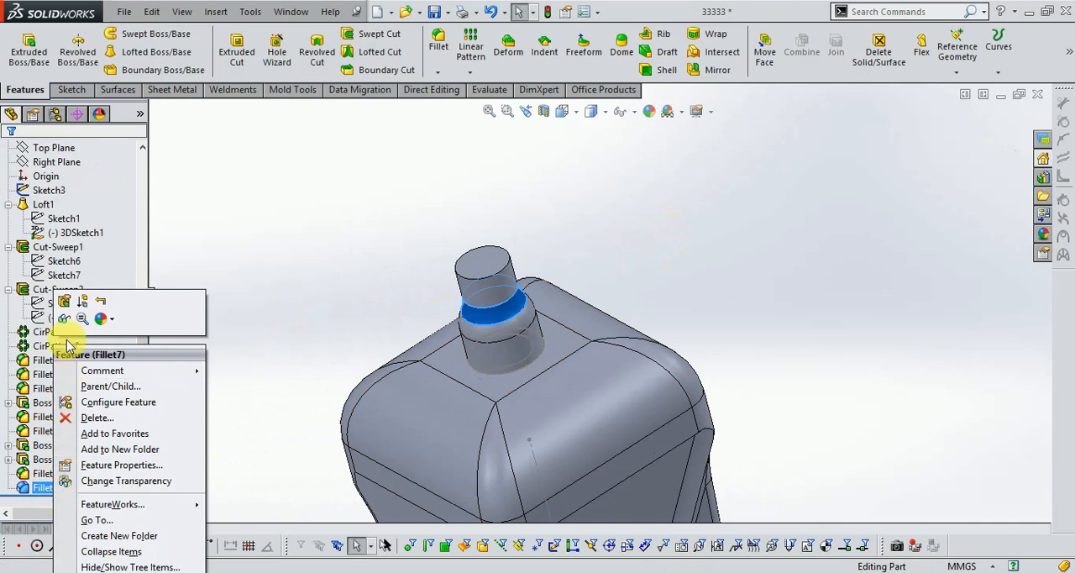
left_click(60, 299)
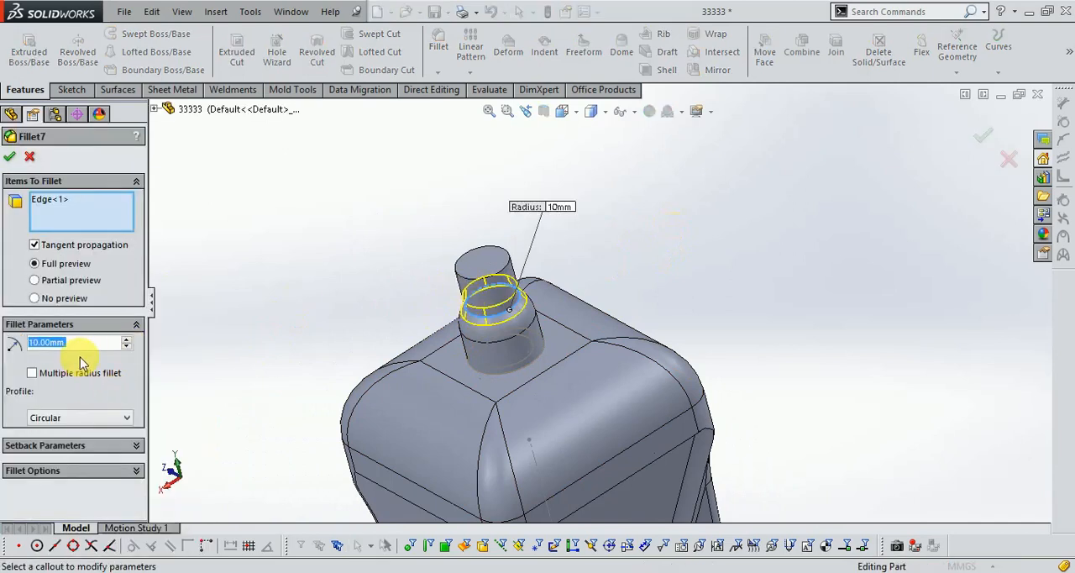
type("5")
key("Return")
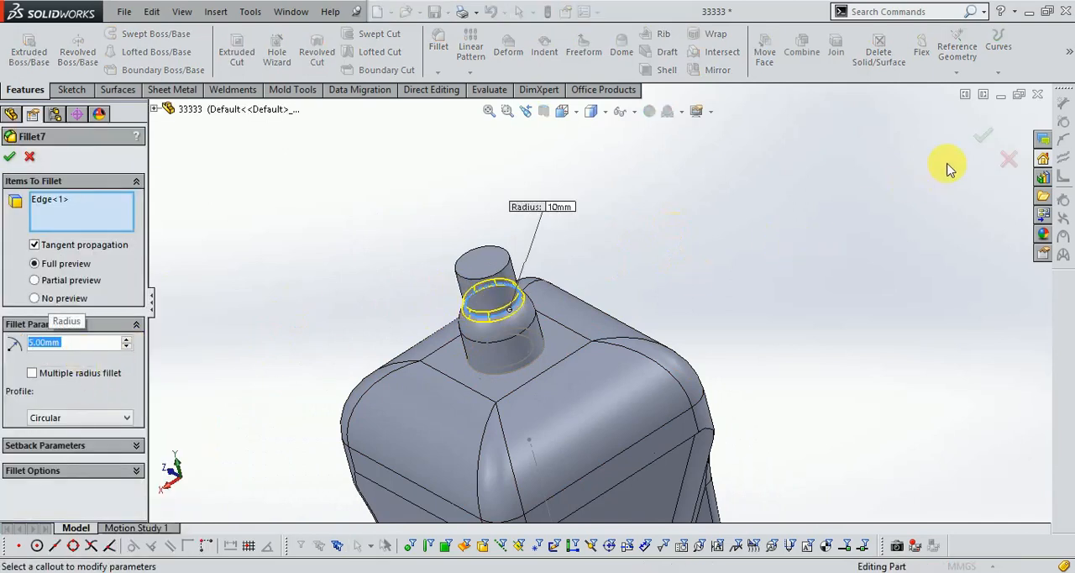
scroll(659, 266, "down", 1)
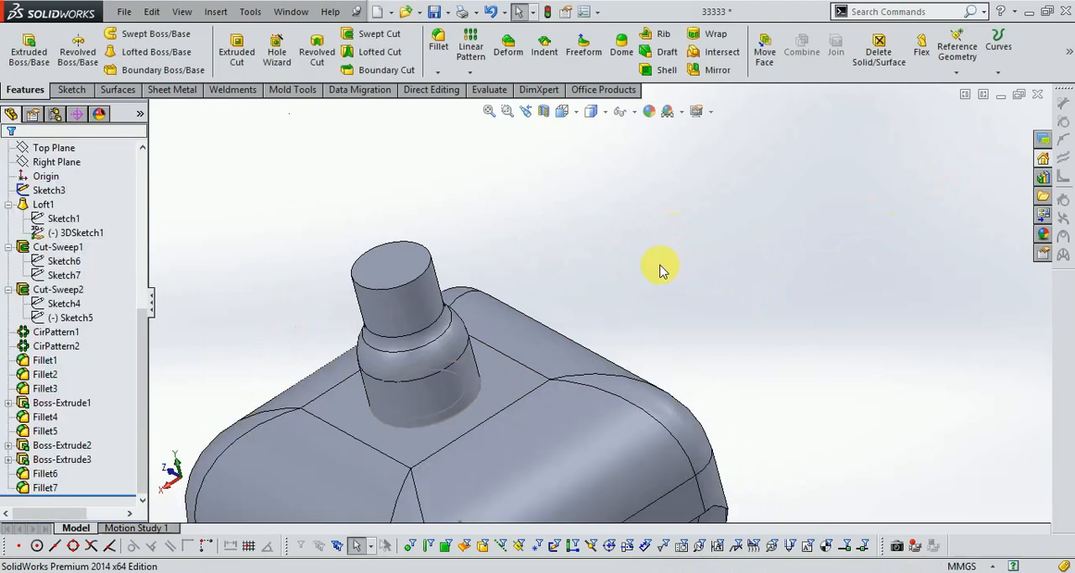
- Hide the sketch with the two concentric circles at the base of the neck
scroll(640, 250, "up", 3)
middle_click_drag(640, 251, 660, 248)
scroll(661, 248, "up", 3)
scroll(647, 332, "down", 2)
scroll(561, 302, "down", 2)
scroll(562, 308, "down", 2)
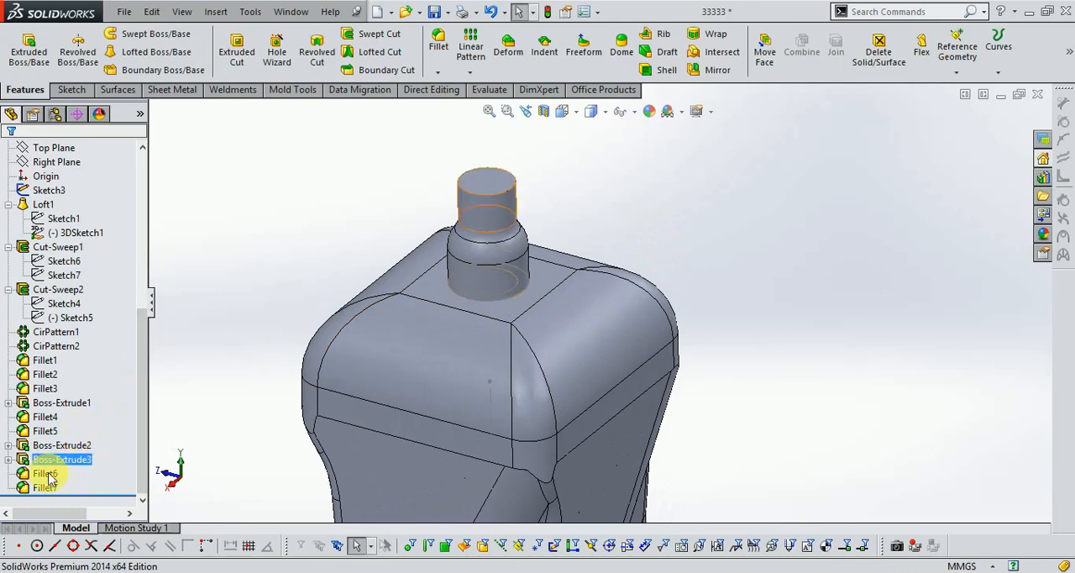
left_click(9, 459)
right_click(67, 475)
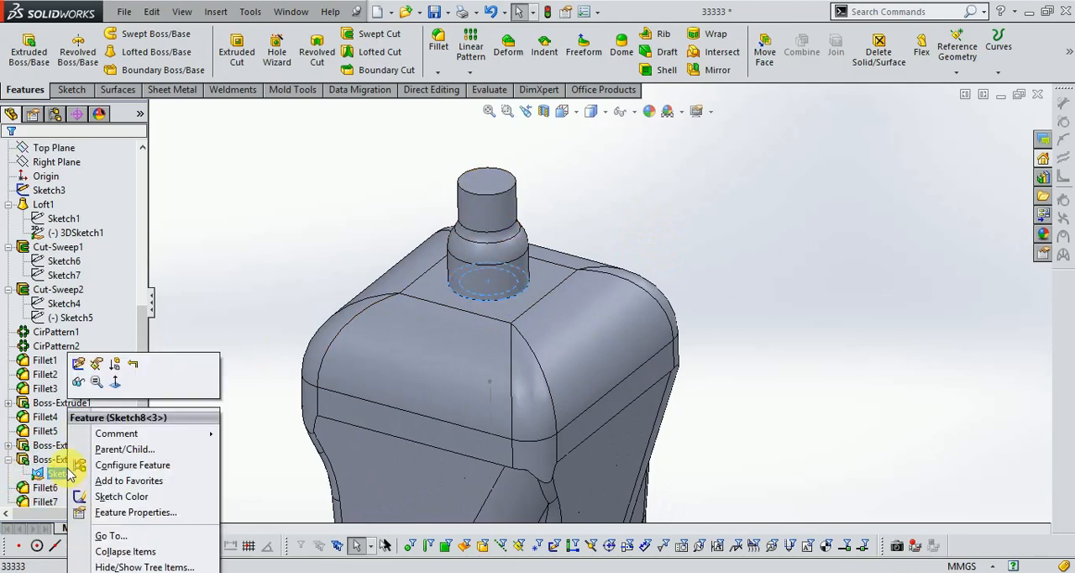
left_click(78, 384)
middle_click_drag(283, 223, 320, 252)
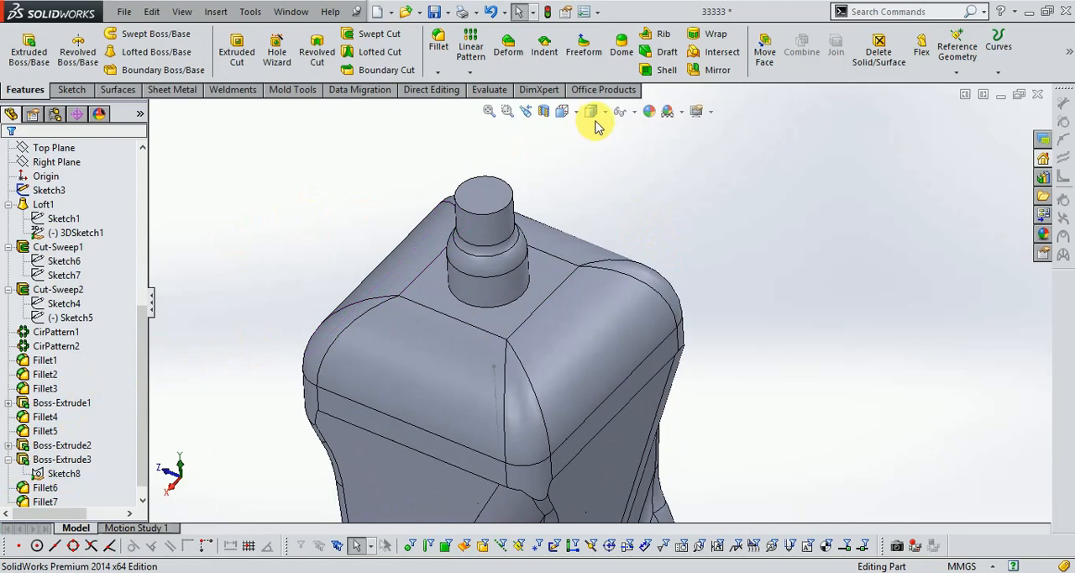
- Shell the body to a wall thickness of 1.5 mm, removing the top face of the neck
scroll(595, 127, "down", 2)
left_click(666, 71)
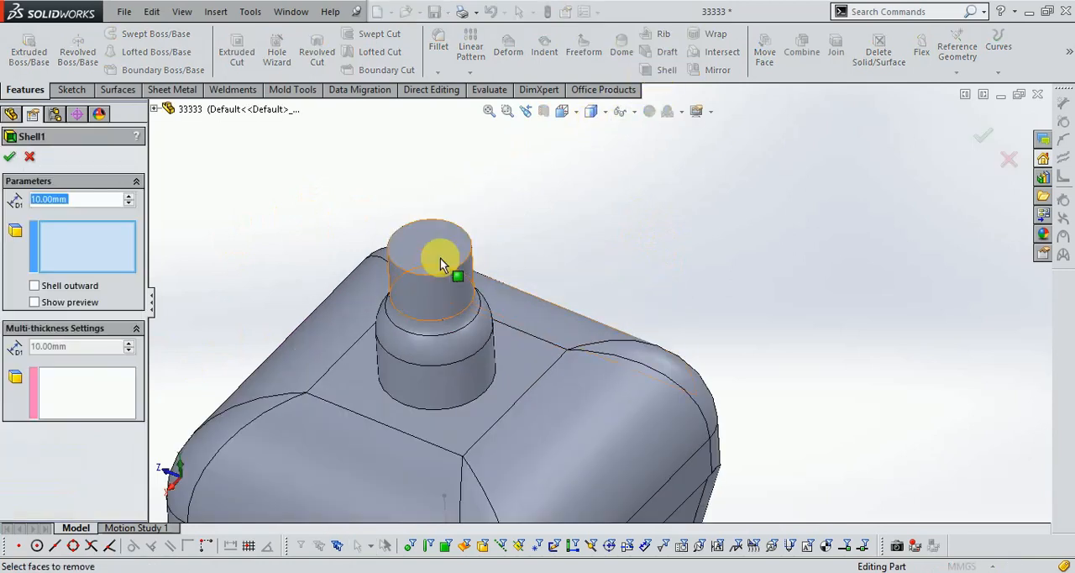
left_click(425, 253)
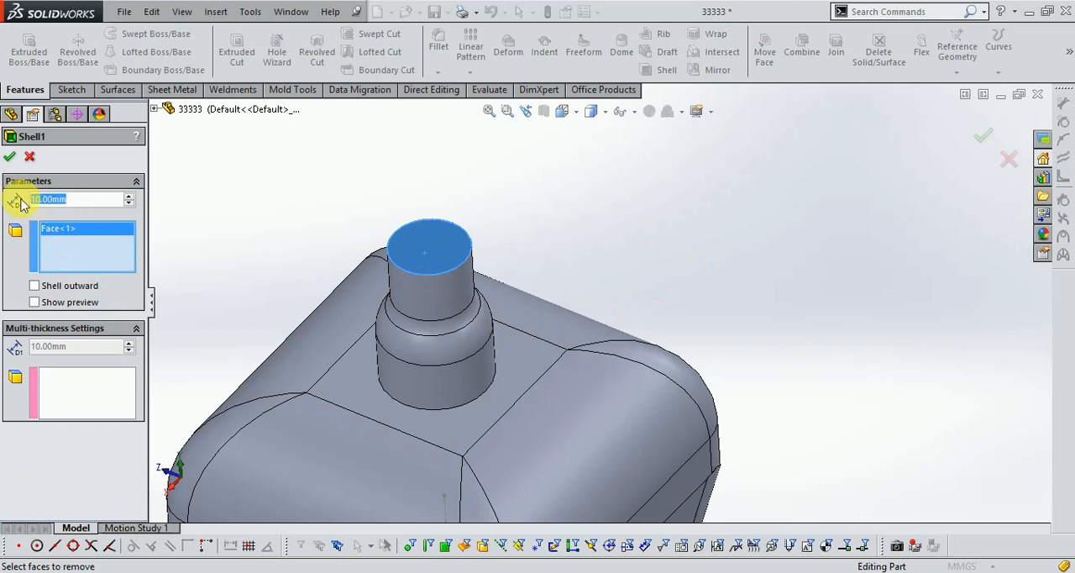
type("1.50")
key("Return")
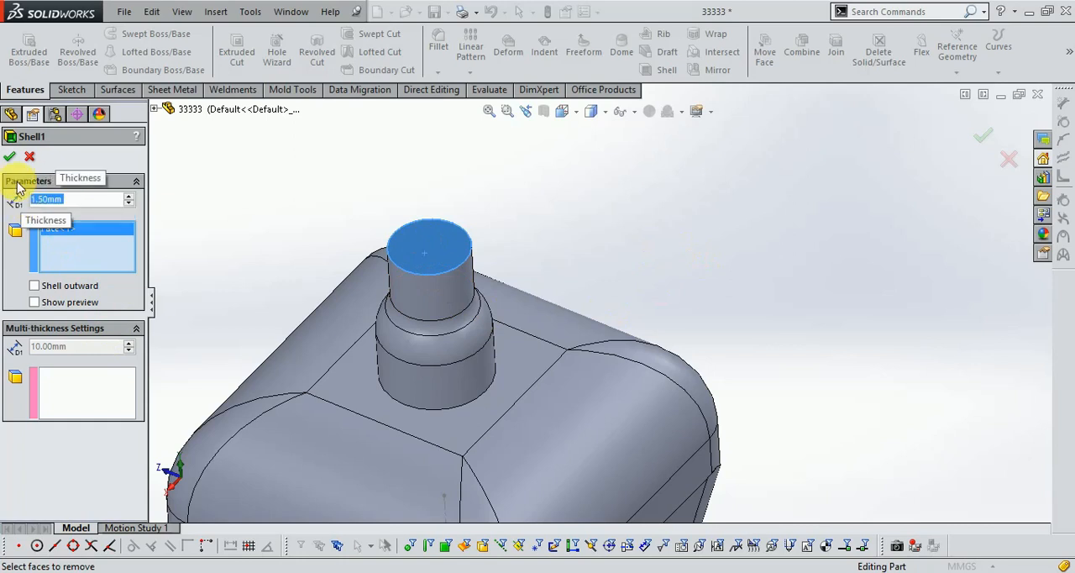
left_click(10, 158)
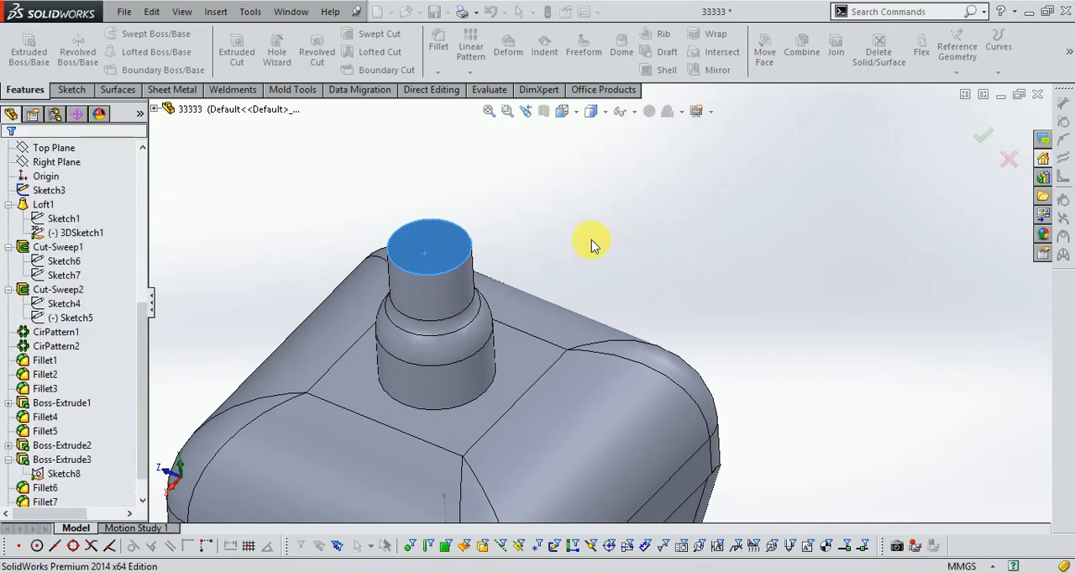
middle_click_drag(590, 239, 645, 426)
middle_click_drag(643, 439, 576, 365)
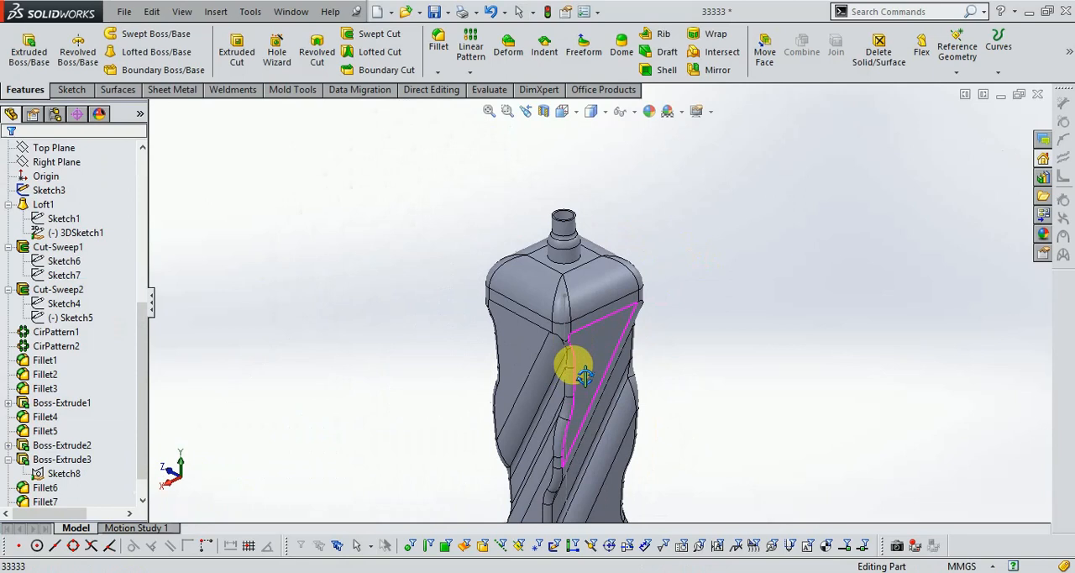
scroll(566, 361, "up", 3)
scroll(563, 359, "down", 3)
scroll(664, 333, "up", 2)
left_click(649, 112)
left_click_drag(468, 172, 692, 480)
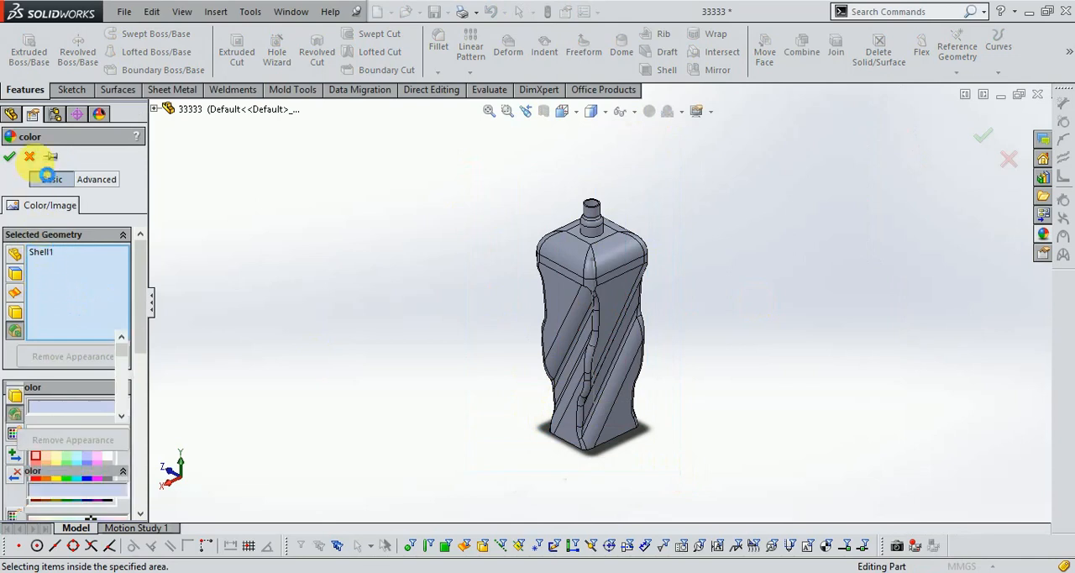
left_click(30, 157)
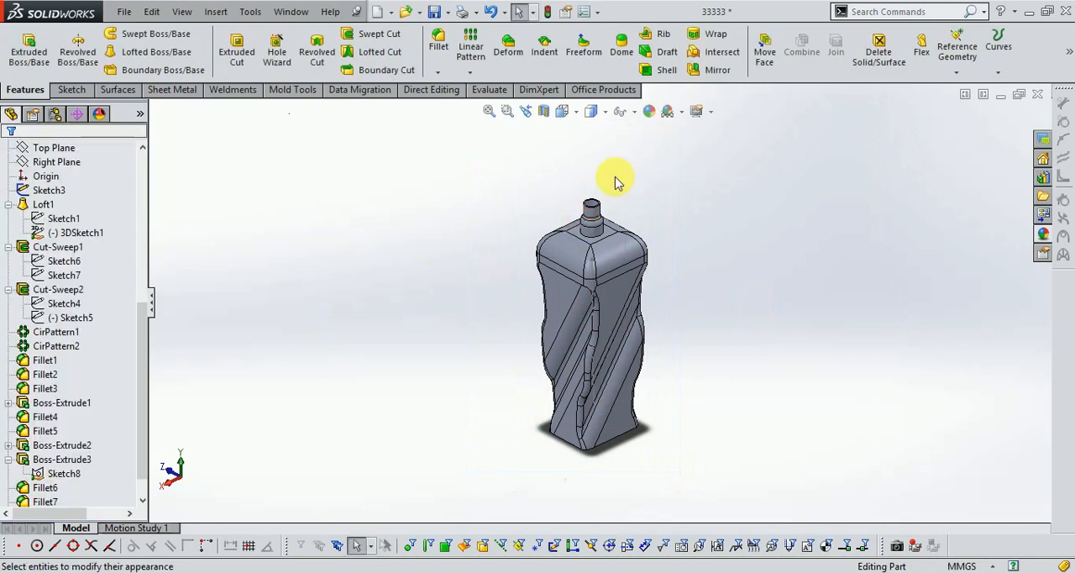
- Start editing the appearance with face selection, clear the part from the selected geometry and box-select the faces of the whole bottle
left_click(651, 111)
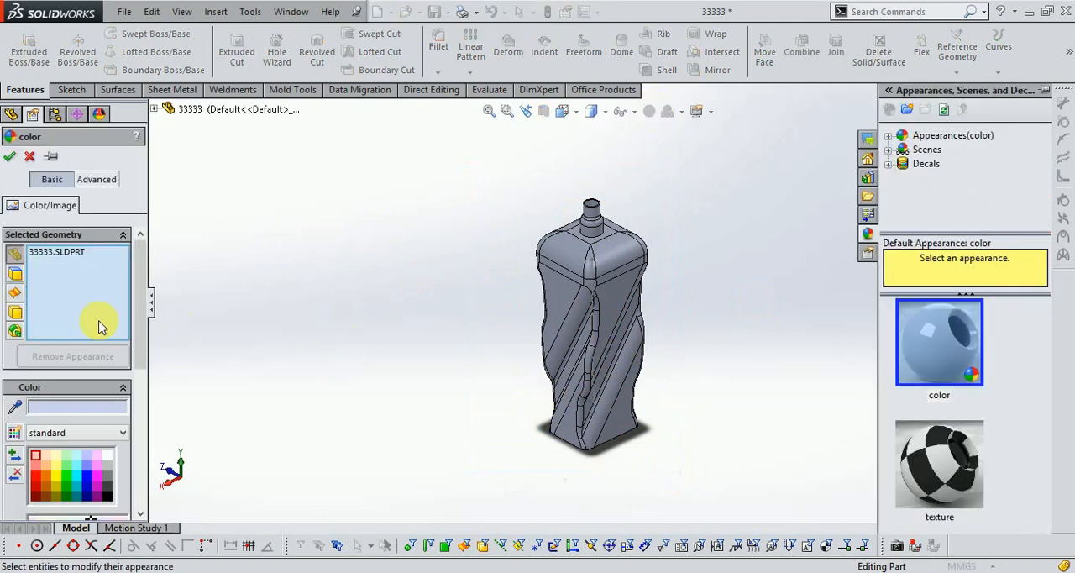
left_click(14, 274)
right_click(59, 262)
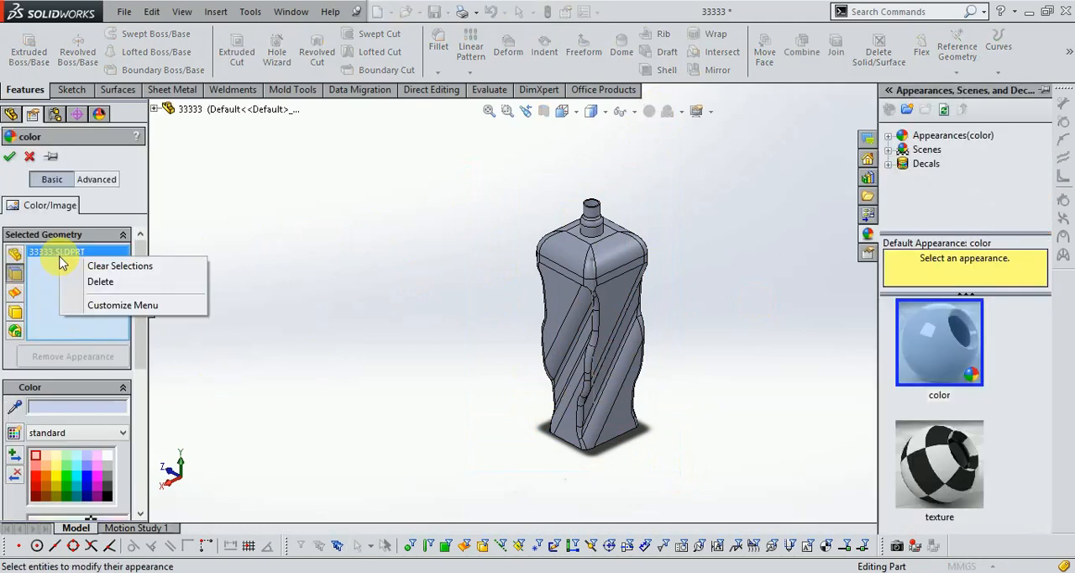
left_click(62, 292)
left_click_drag(435, 161, 705, 485)
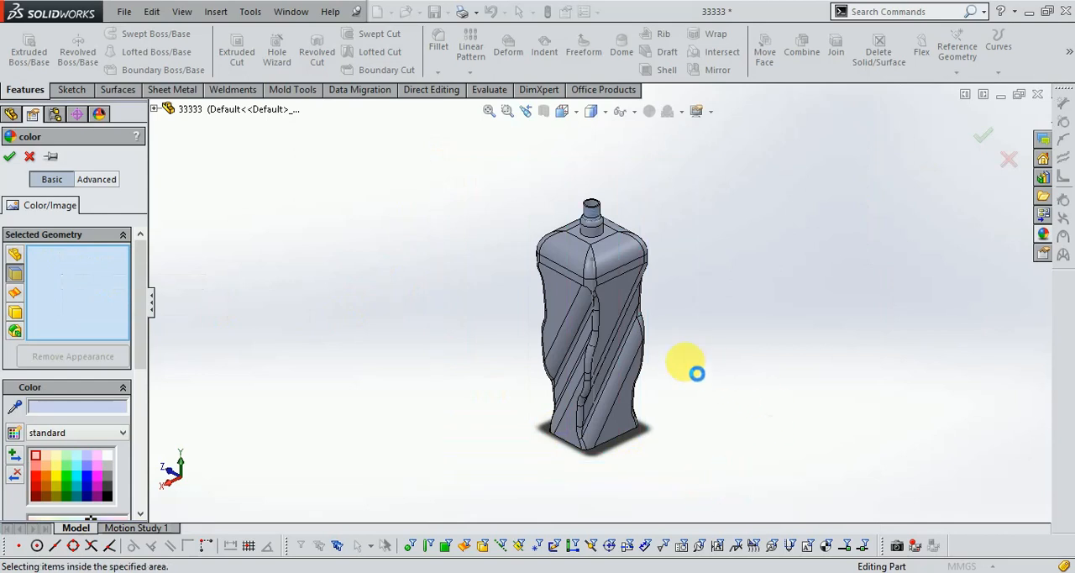
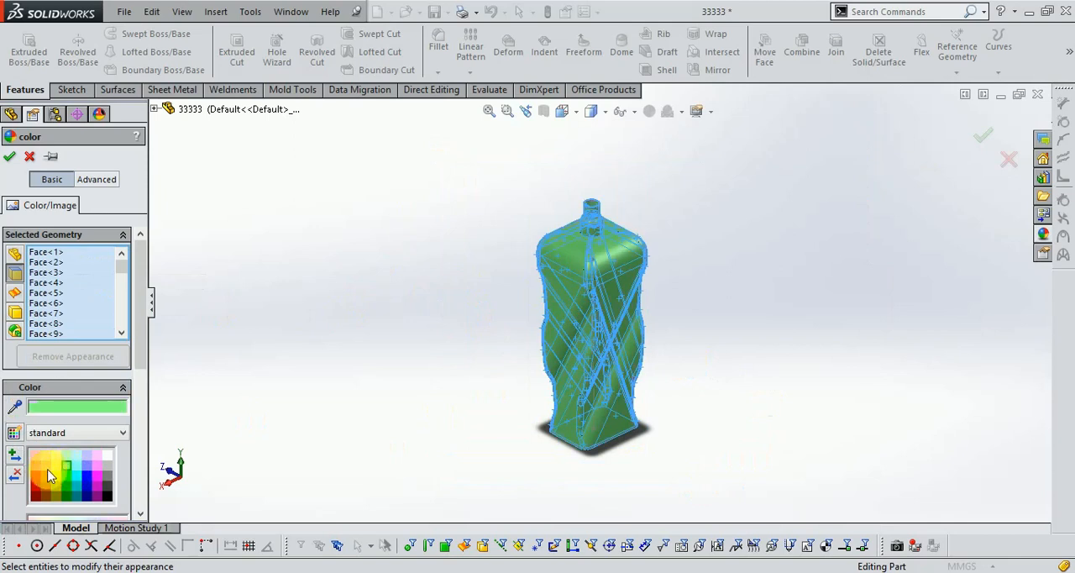
- Try yellow, cyan, teal and several blue shades on the selected bottle faces
left_click(56, 467)
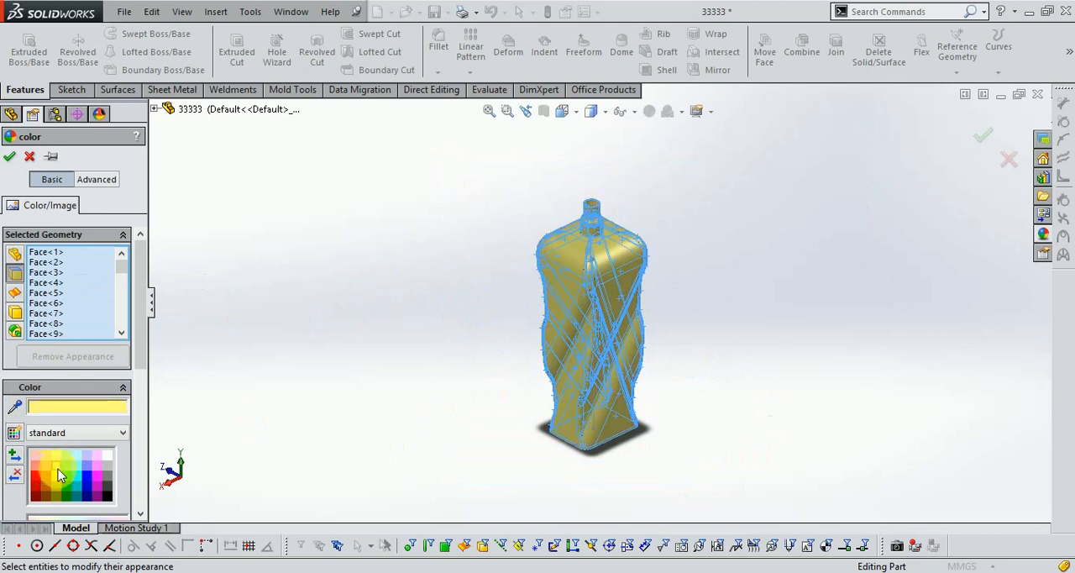
left_click(77, 469)
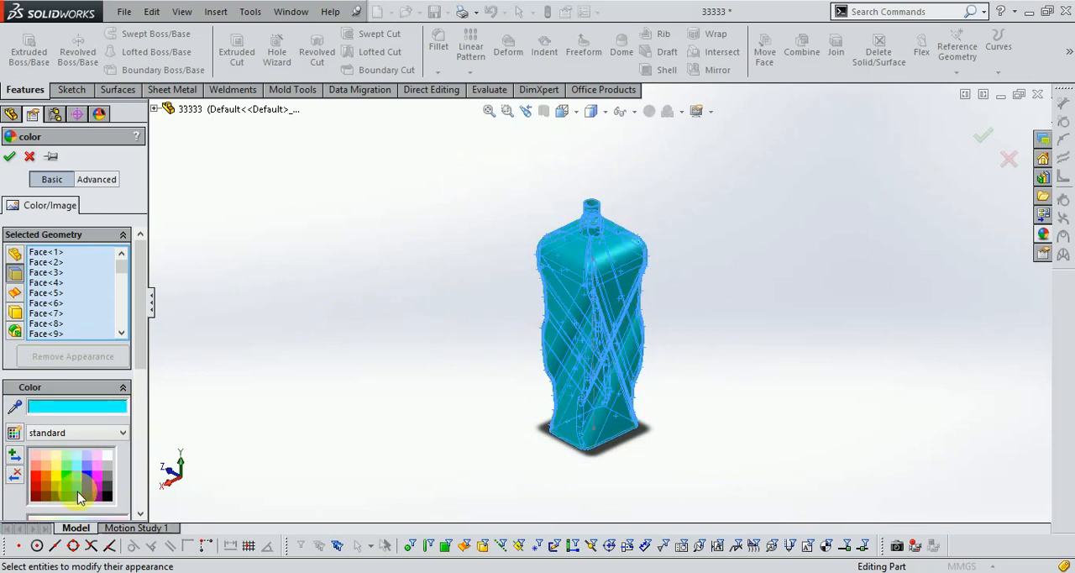
left_click(76, 494)
left_click(81, 488)
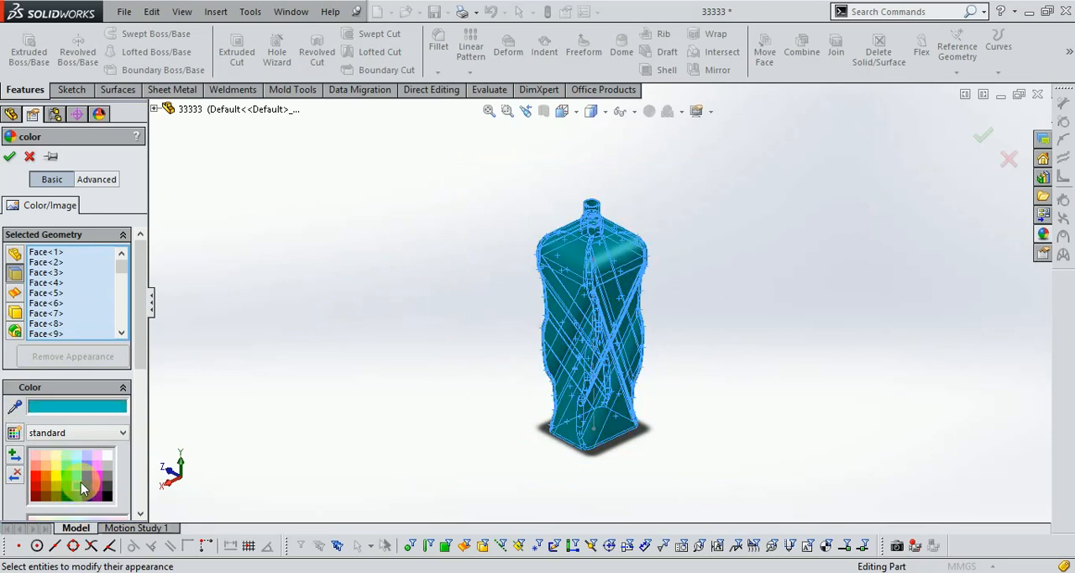
left_click(90, 485)
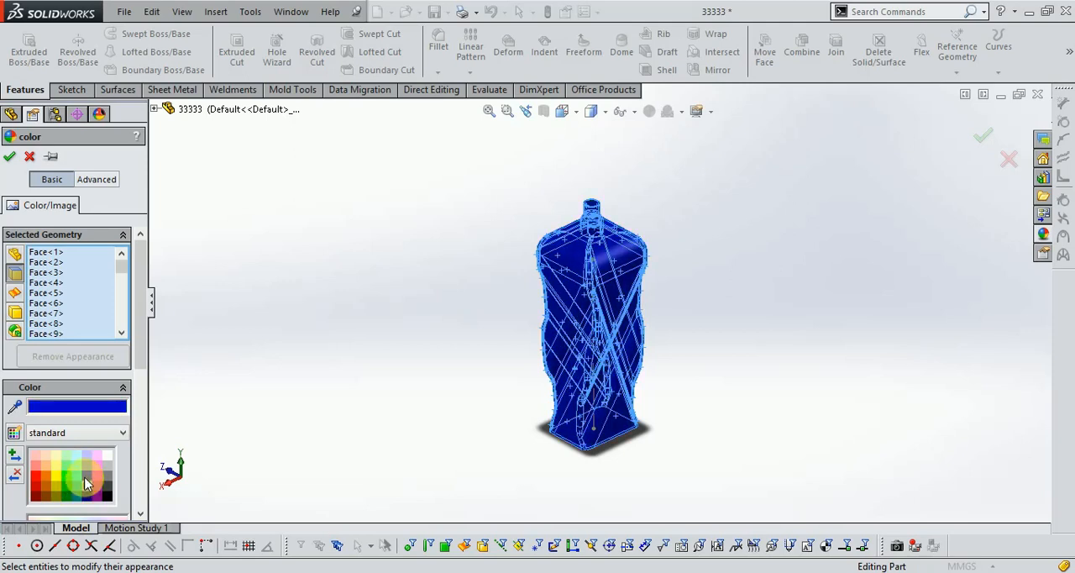
left_click(87, 468)
left_click(92, 487)
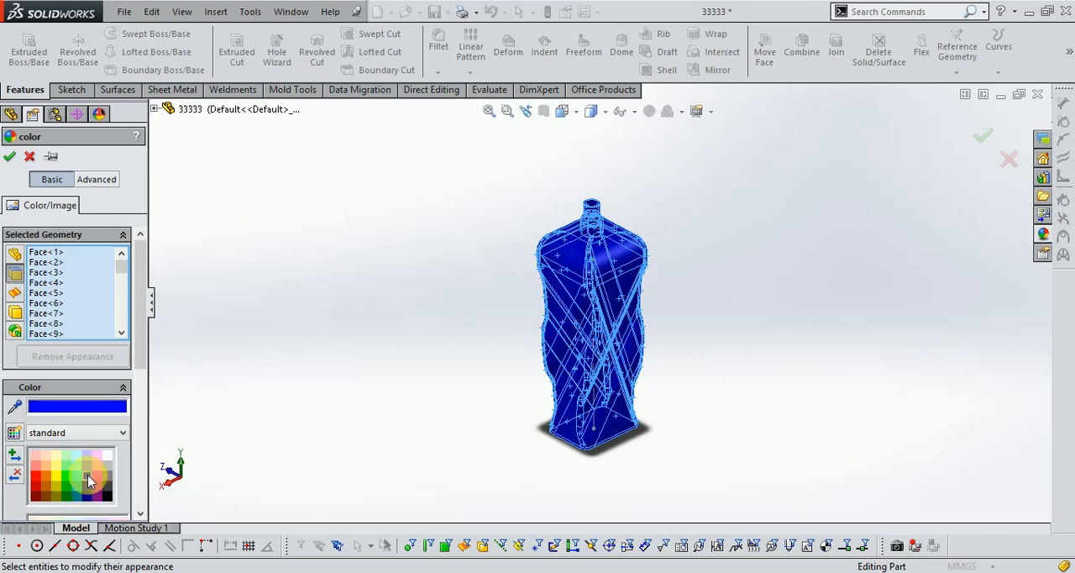
left_click(87, 467)
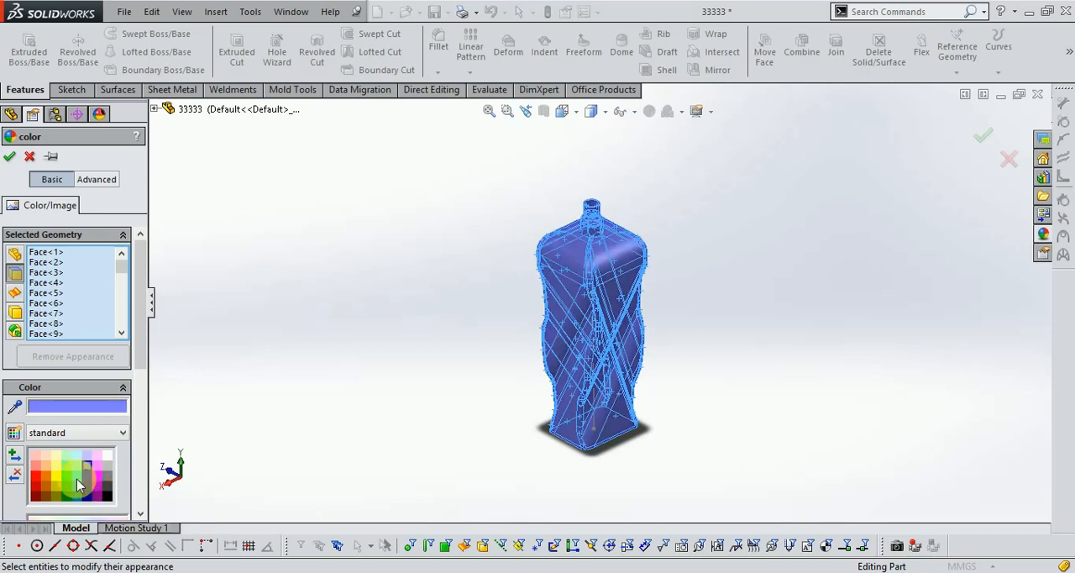
left_click(77, 484)
left_click(79, 493)
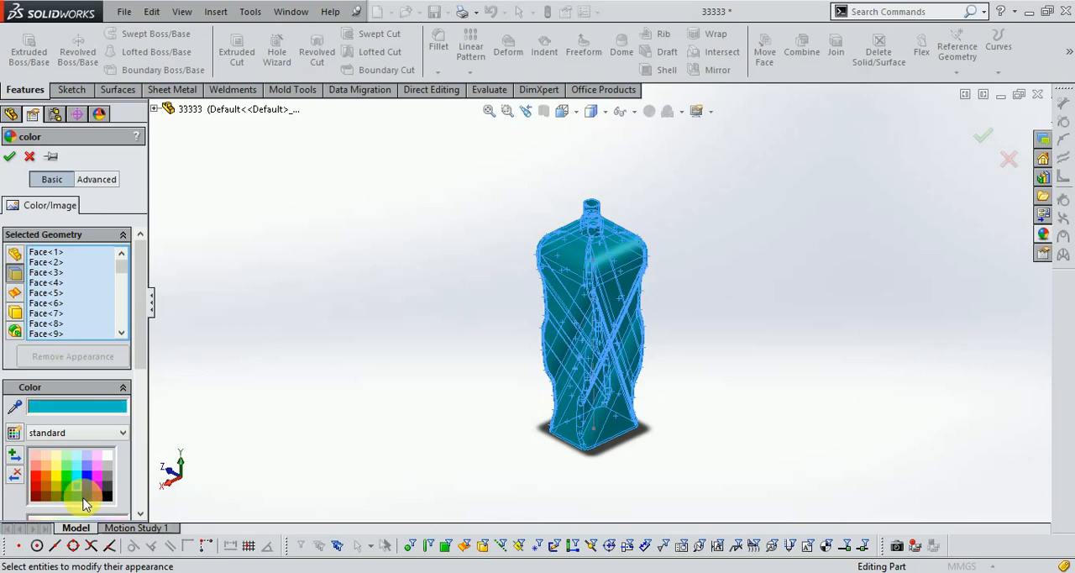
left_click(79, 498)
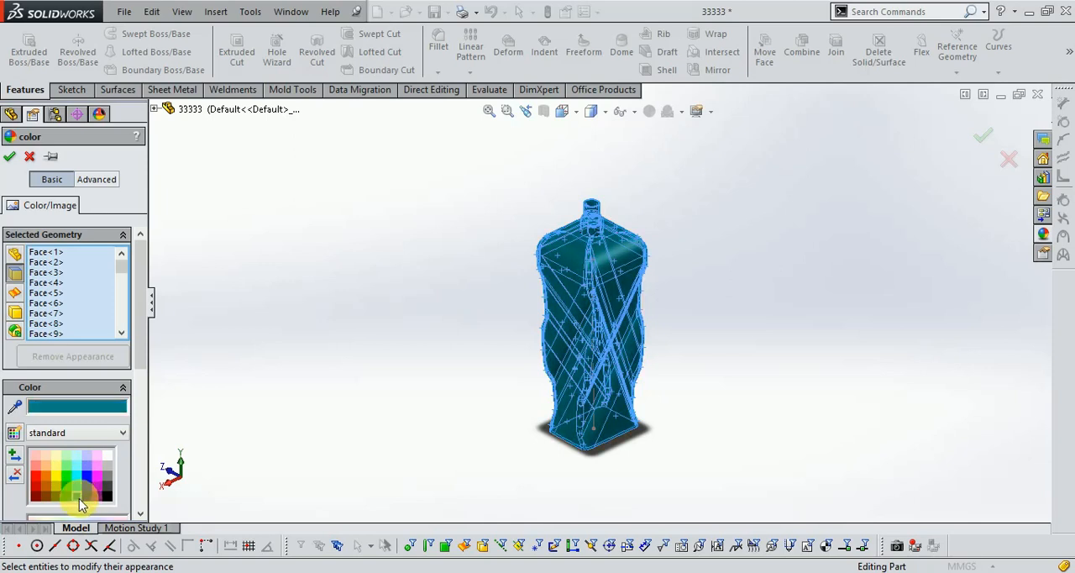
- Color the selected bottle faces bright green and apply the appearance
left_click(63, 496)
left_click(63, 484)
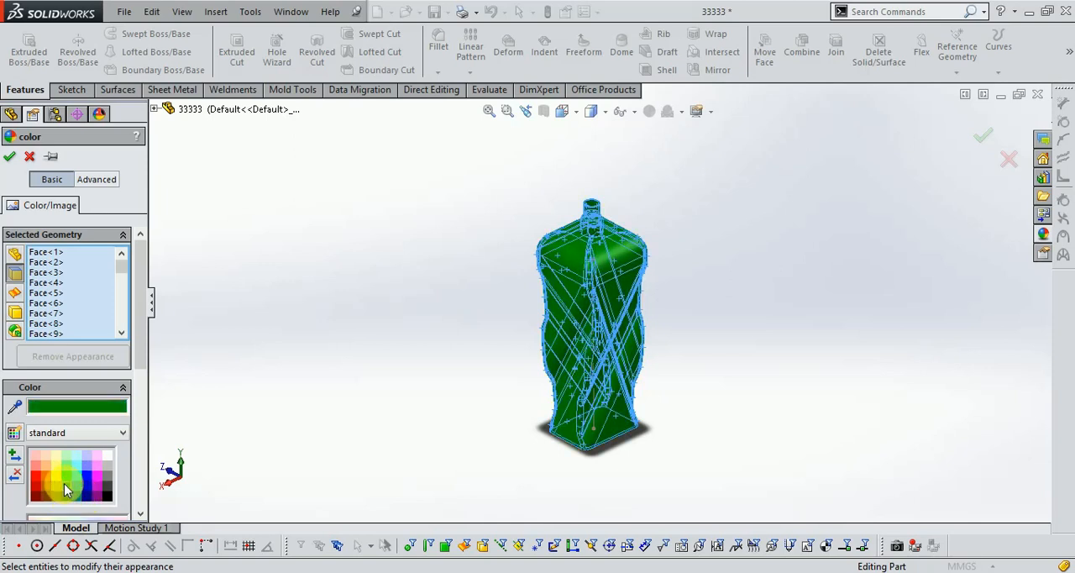
left_click(67, 477)
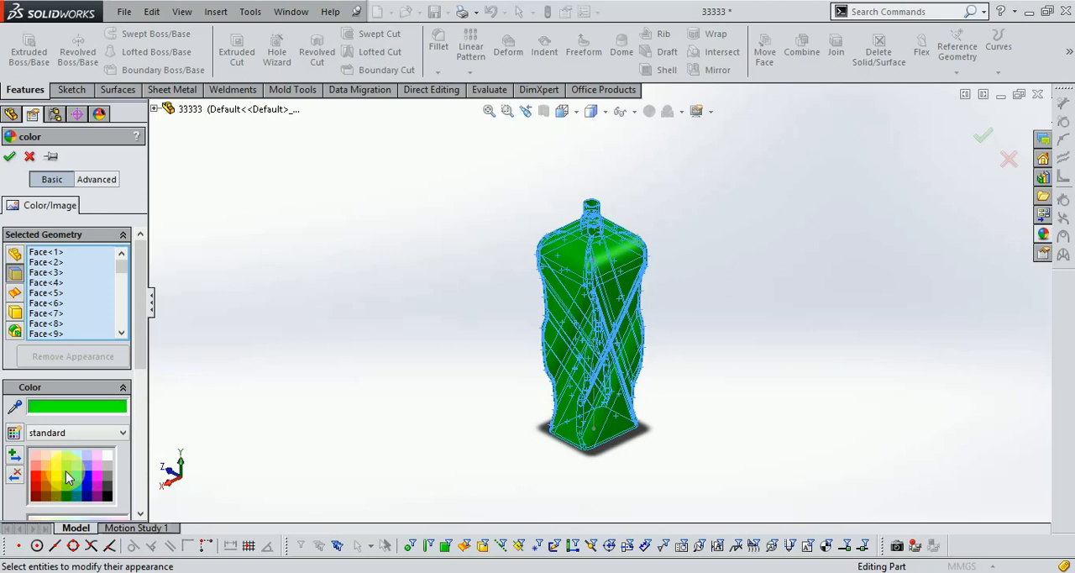
left_click(986, 132)
- Start a new sketch on the ring-shaped top face of the bottle neck
scroll(664, 248, "down", 3)
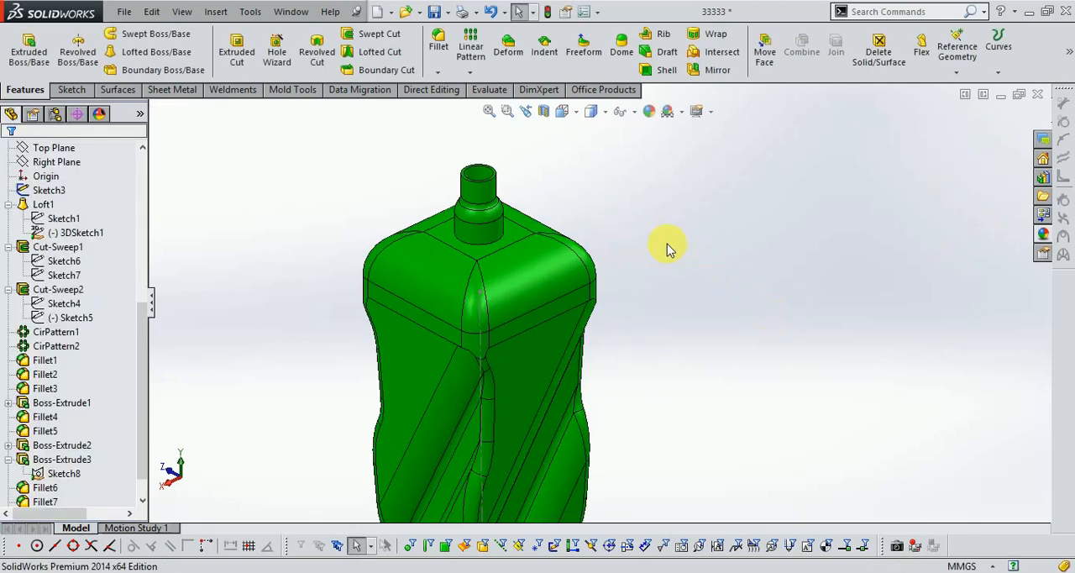
middle_click_drag(644, 286, 605, 293)
scroll(588, 290, "down", 3)
scroll(504, 230, "down", 5)
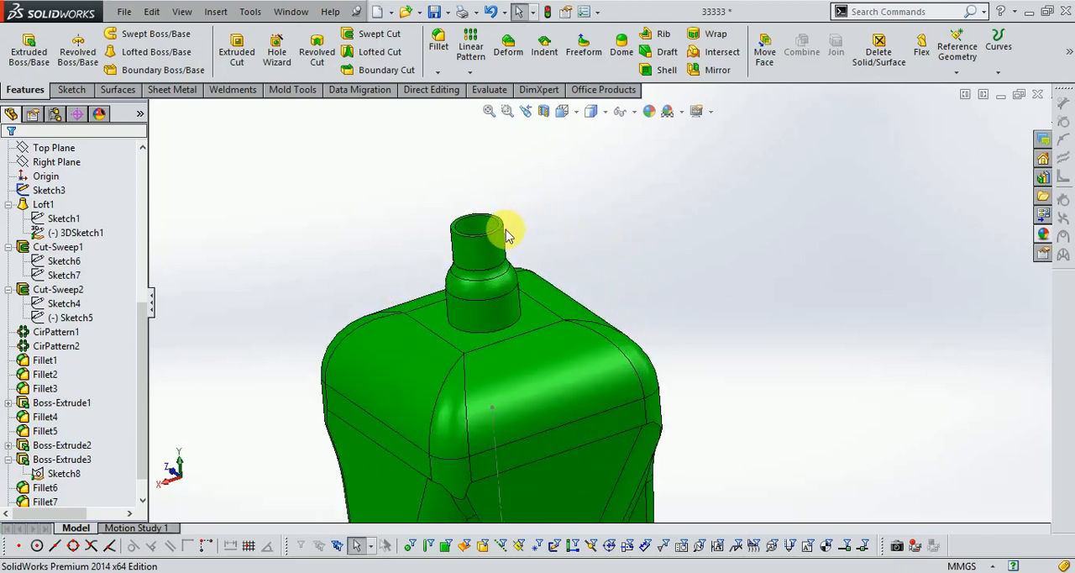
scroll(763, 218, "up", 4)
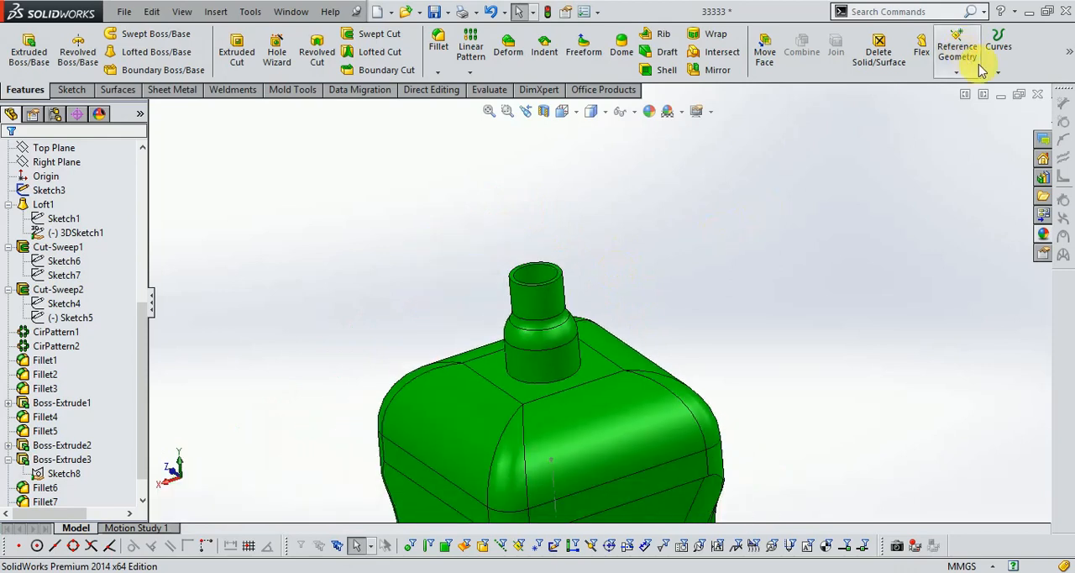
left_click(72, 89)
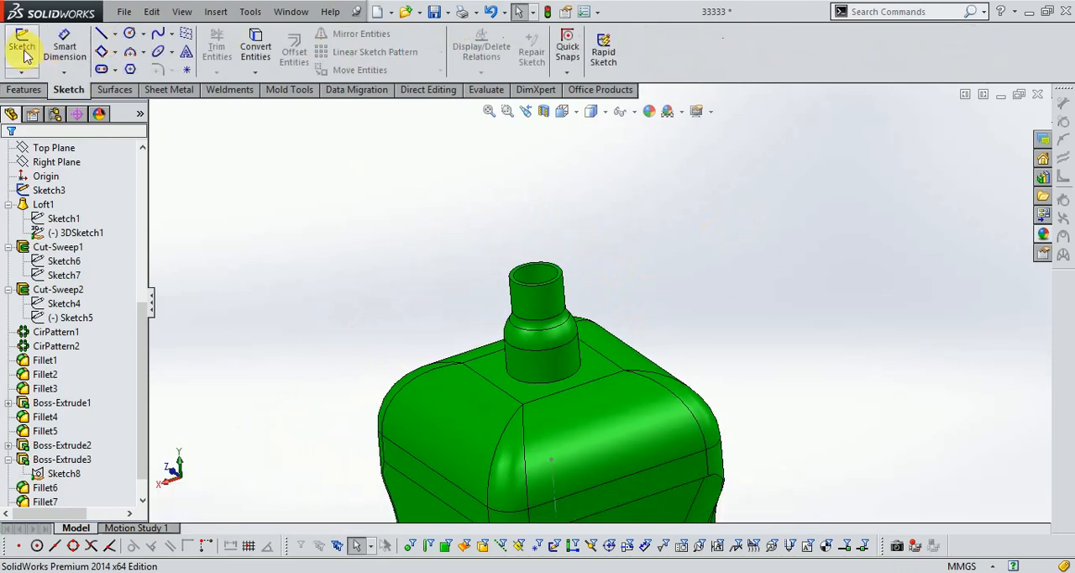
left_click(22, 46)
scroll(531, 278, "down", 3)
left_click(510, 243)
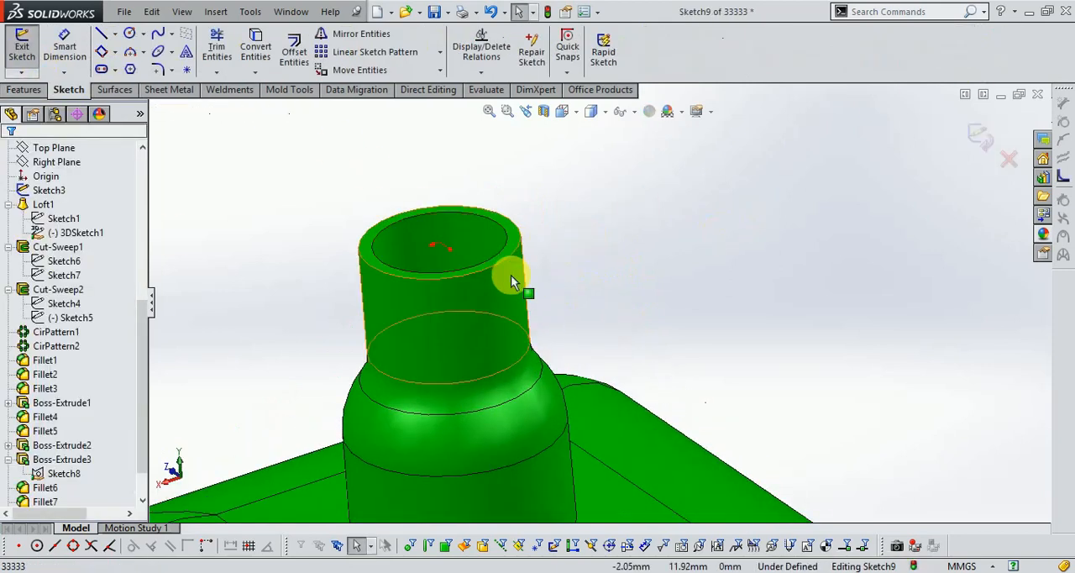
scroll(511, 277, "up", 2)
- Sketch a 9 mm radius circle centred on the neck opening, matching the neck's outer rim, and exit the sketch
left_click(130, 36)
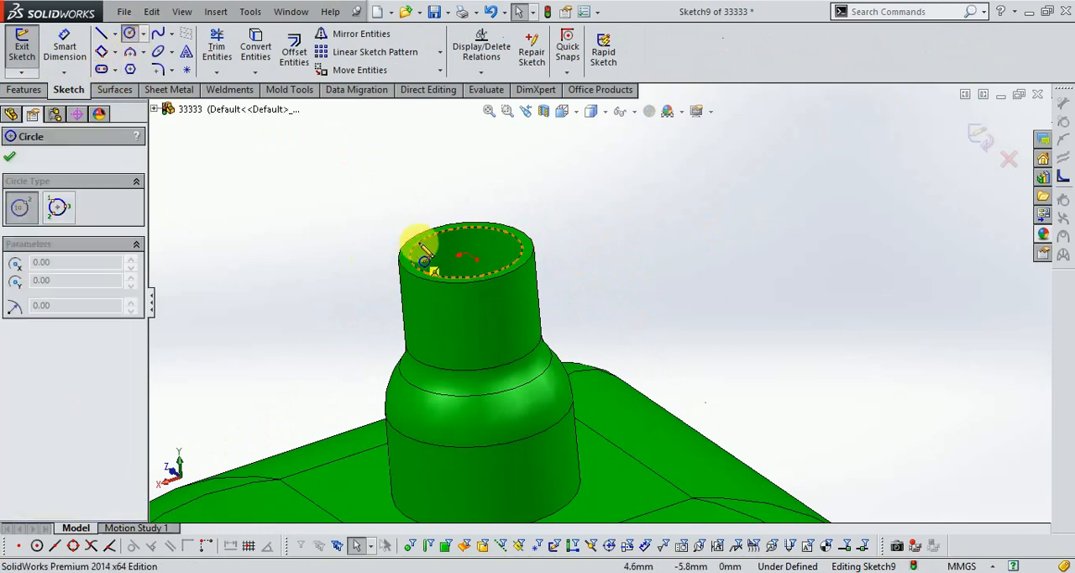
left_click(458, 255)
scroll(516, 279, "down", 2)
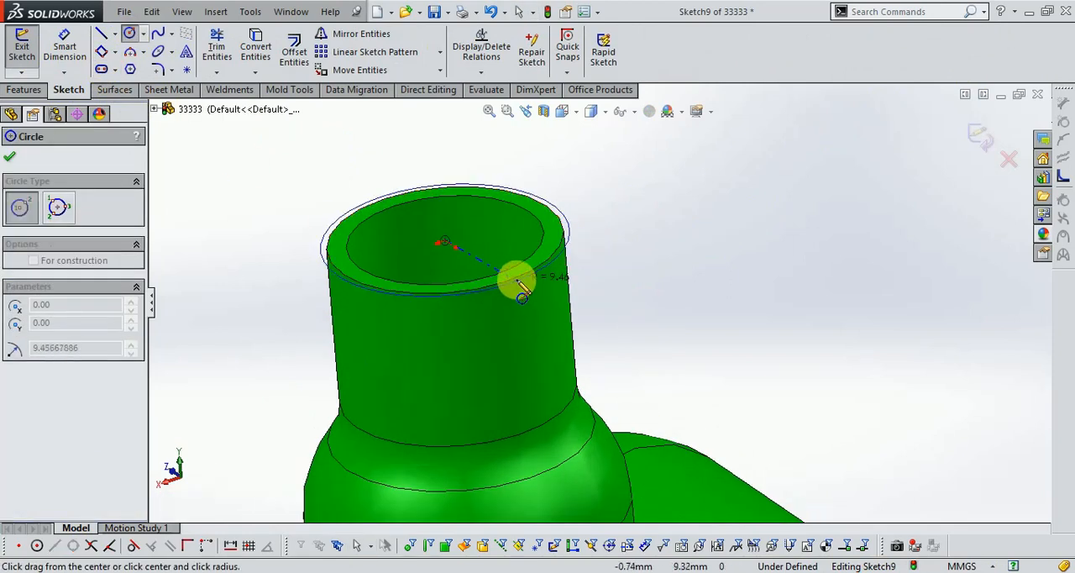
left_click(519, 282)
scroll(432, 209, "up", 3)
scroll(614, 319, "up", 2)
scroll(463, 211, "down", 2)
scroll(666, 357, "up", 2)
scroll(669, 357, "down", 2)
scroll(511, 249, "up", 3)
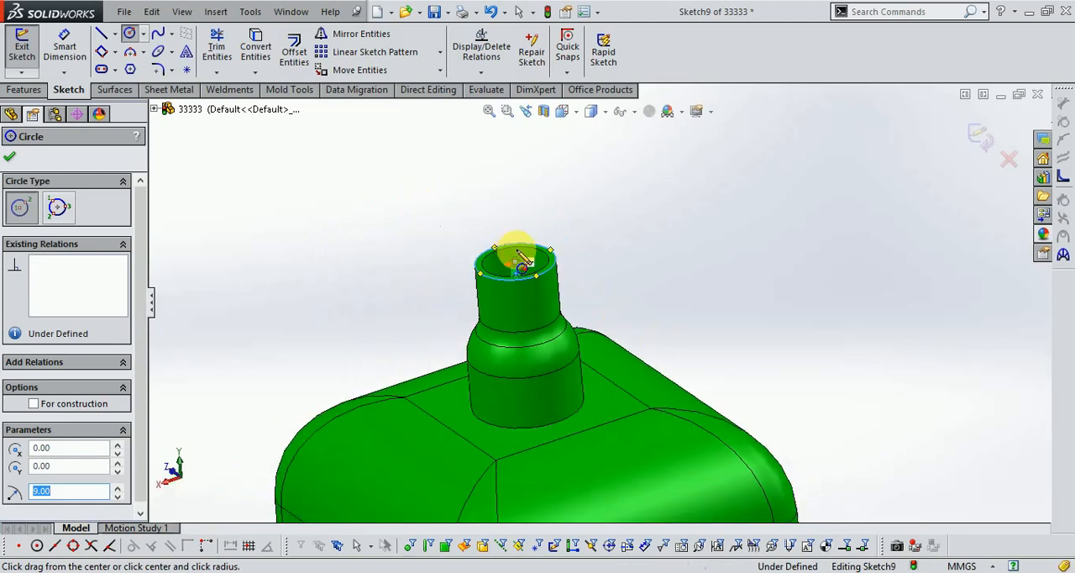
scroll(614, 303, "down", 3)
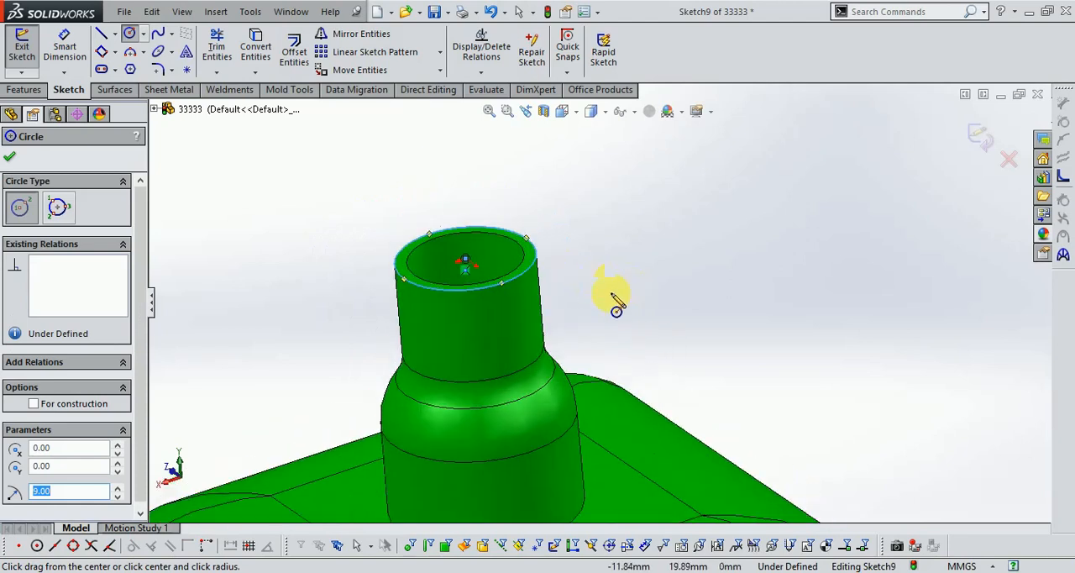
left_click(981, 166)
- Start a constant-pitch helix from the rim circle and set its pitch to 4 mm
scroll(537, 211, "up", 2)
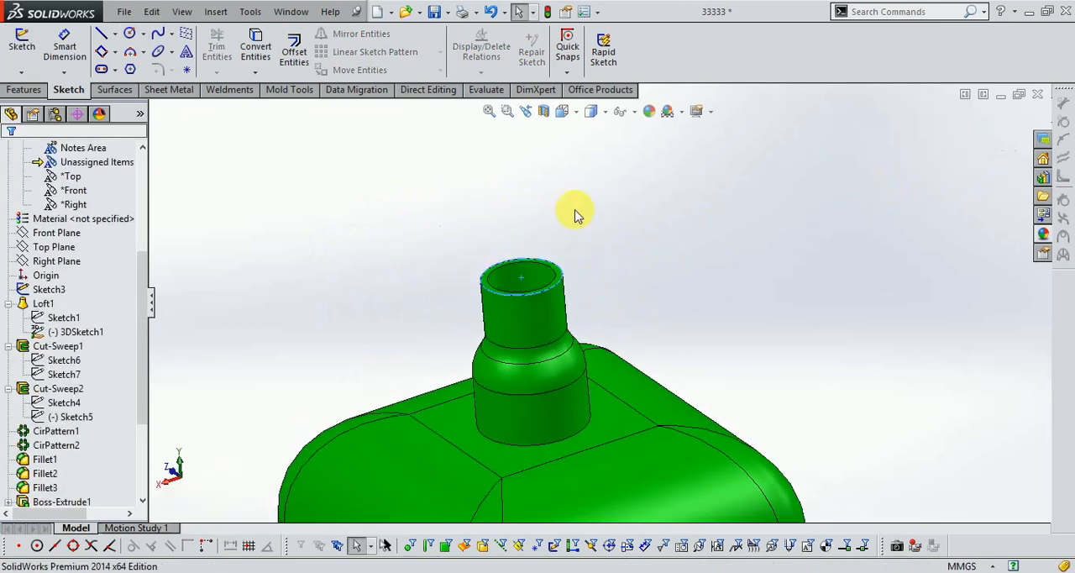
left_click(23, 89)
left_click(998, 72)
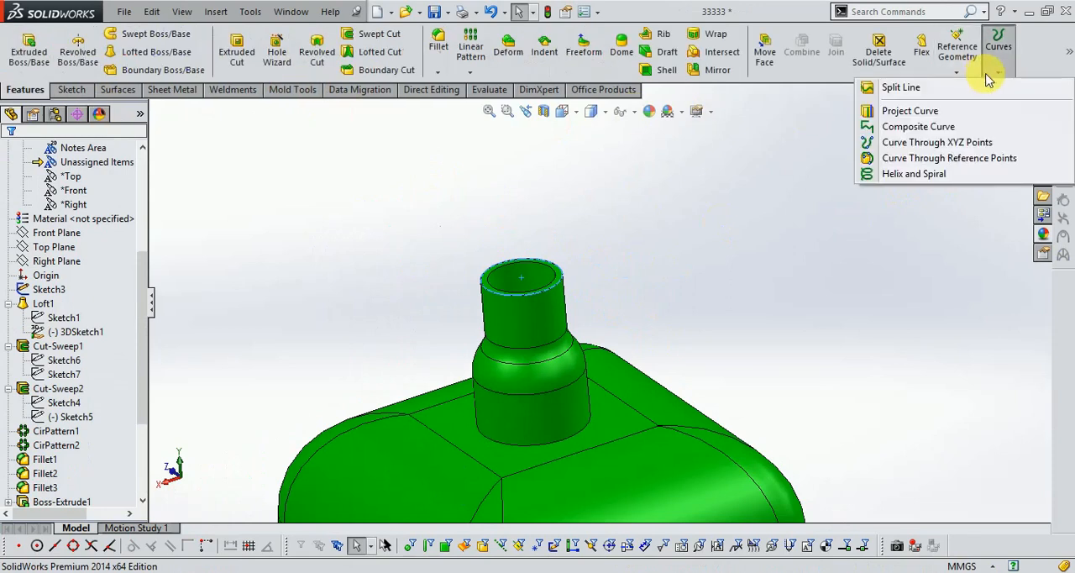
left_click(932, 171)
scroll(555, 300, "up", 2)
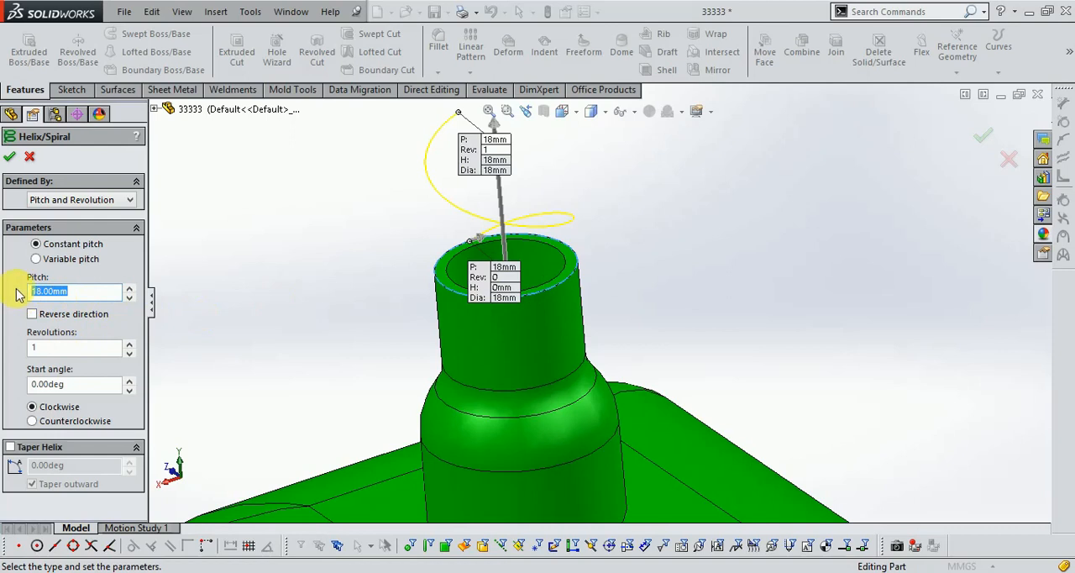
key("Return")
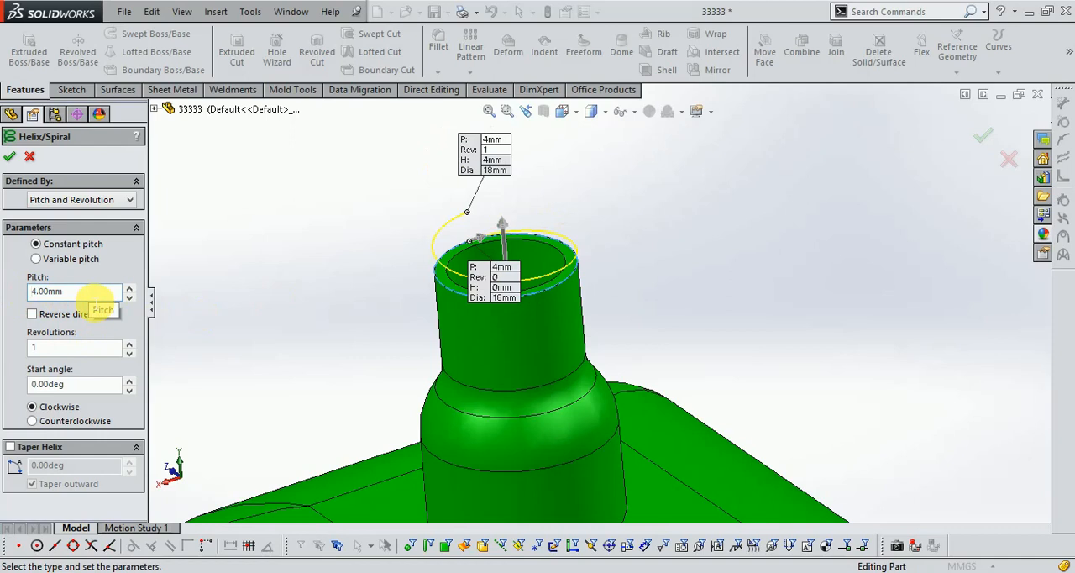
- Reverse the helix so it runs down the neck, set it to 3.25 revolutions and create it
left_click(31, 313)
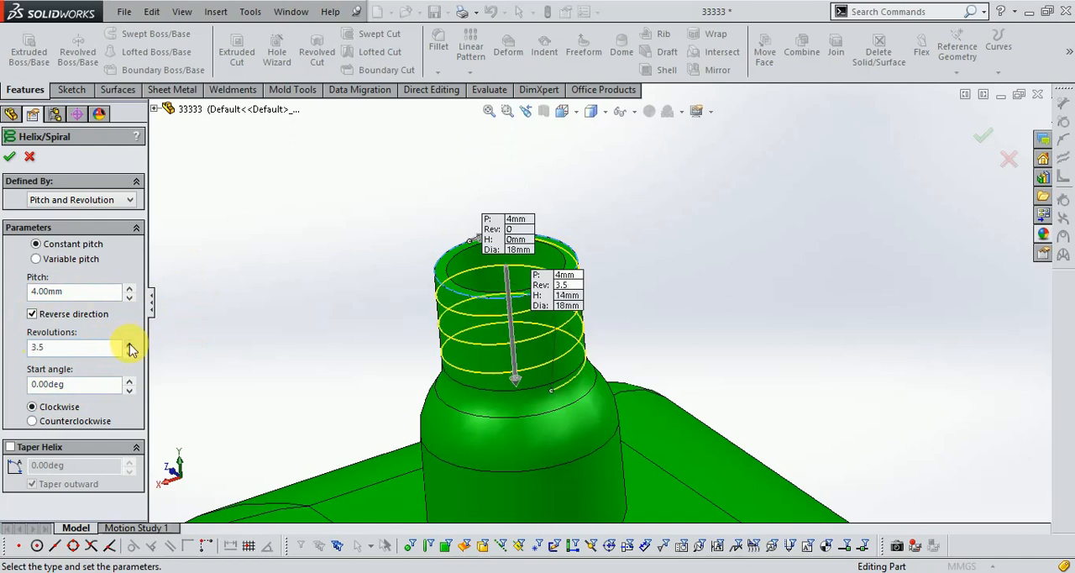
middle_click_drag(792, 328, 731, 340)
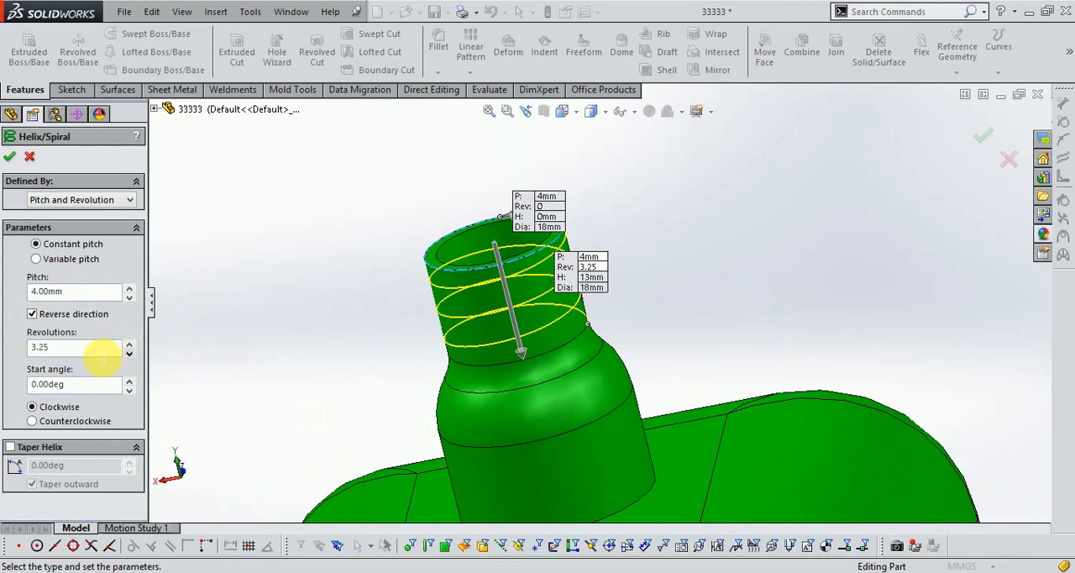
mouse_move(259, 369)
middle_mouse_down()
mouse_move(331, 334)
mouse_move(259, 357)
middle_mouse_up()
left_click(130, 343)
middle_click_drag(549, 331, 353, 351)
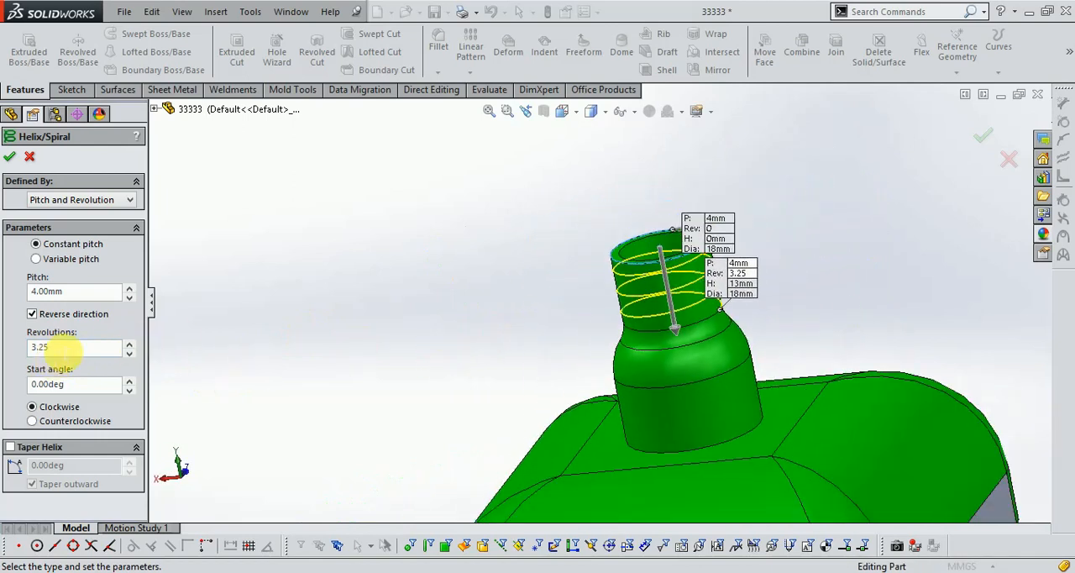
left_click(982, 139)
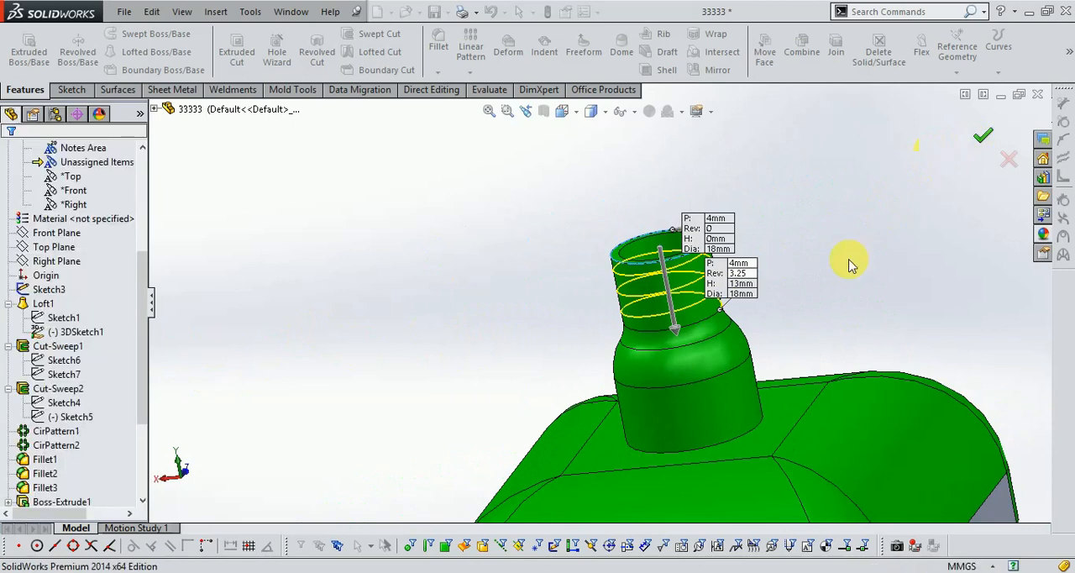
- View the bottle from the front, box-select its body below the top block and start editing the appearance
scroll(804, 259, "down", 3)
left_click(562, 111)
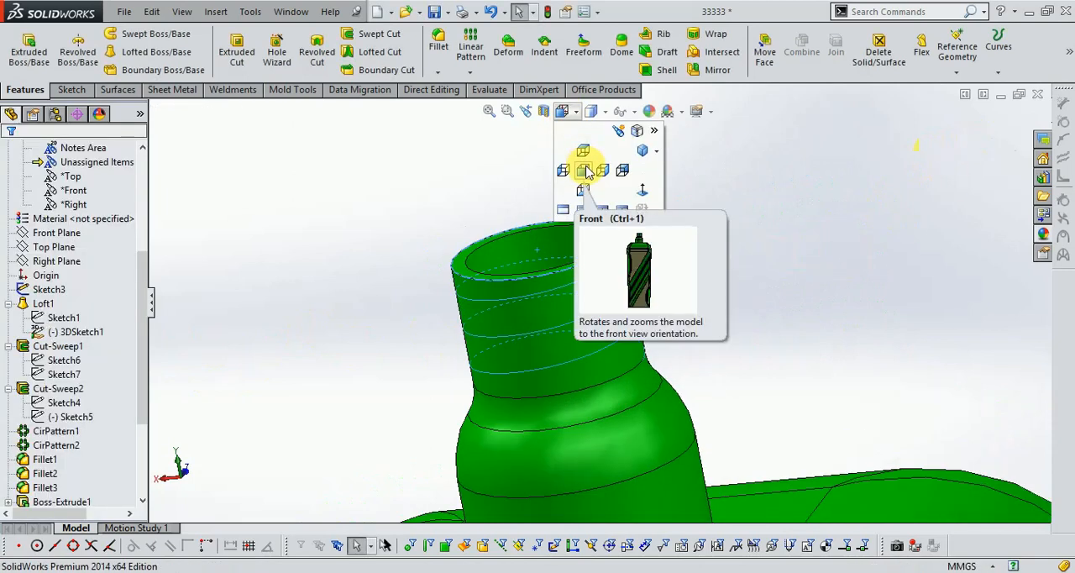
left_click(585, 171)
scroll(618, 205, "up", 2)
scroll(619, 199, "down", 5)
scroll(590, 322, "up", 2)
scroll(573, 268, "down", 2)
scroll(612, 408, "up", 2)
left_click_drag(476, 237, 643, 489)
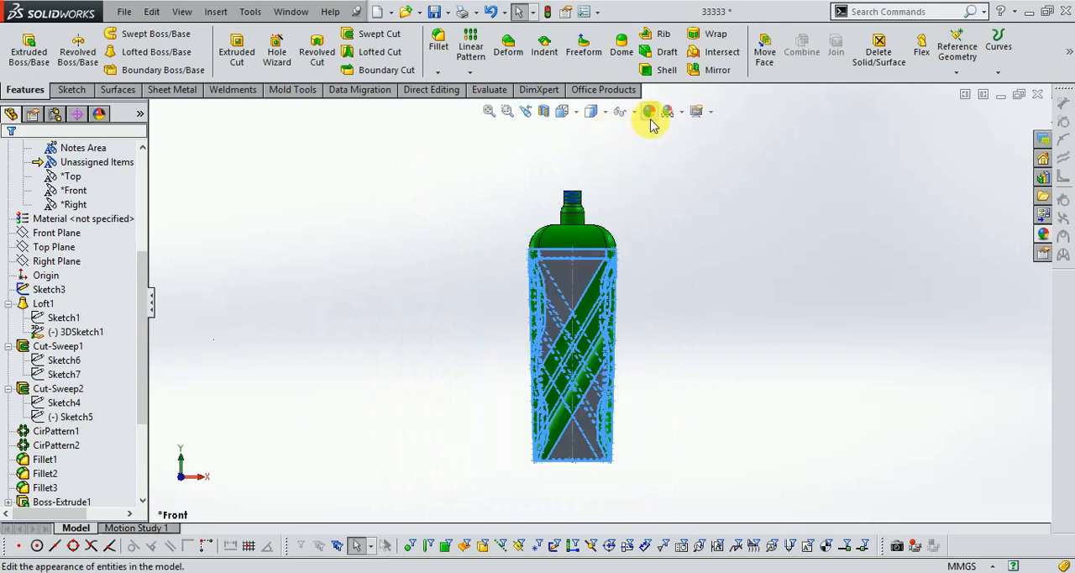
left_click(652, 144)
left_click(644, 118)
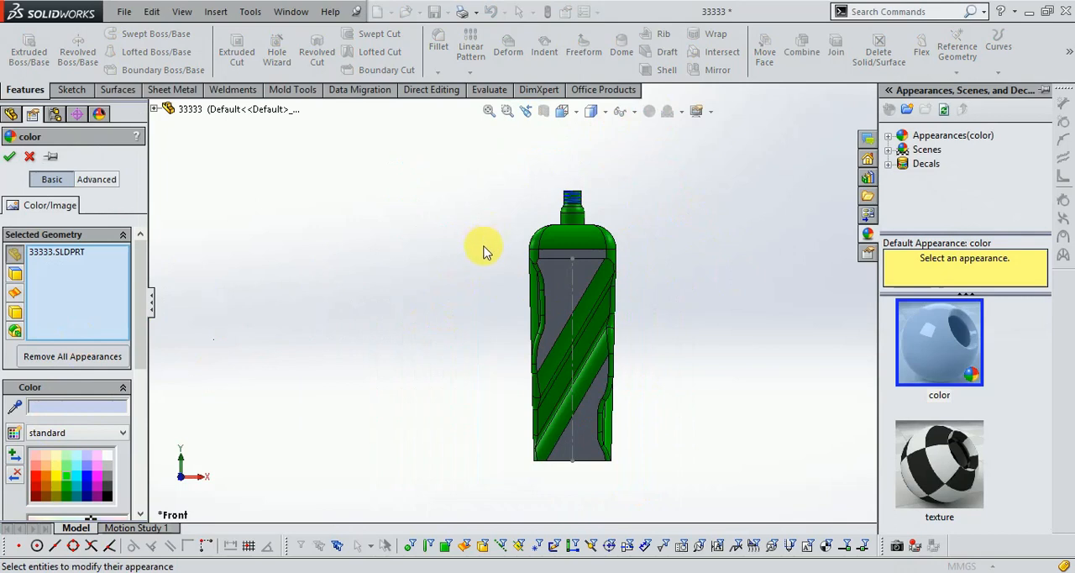
- With face selection active, box-select the faces of the lower body and color them bright green
left_click(14, 273)
left_click_drag(432, 252, 412, 329)
left_click_drag(420, 249, 664, 489)
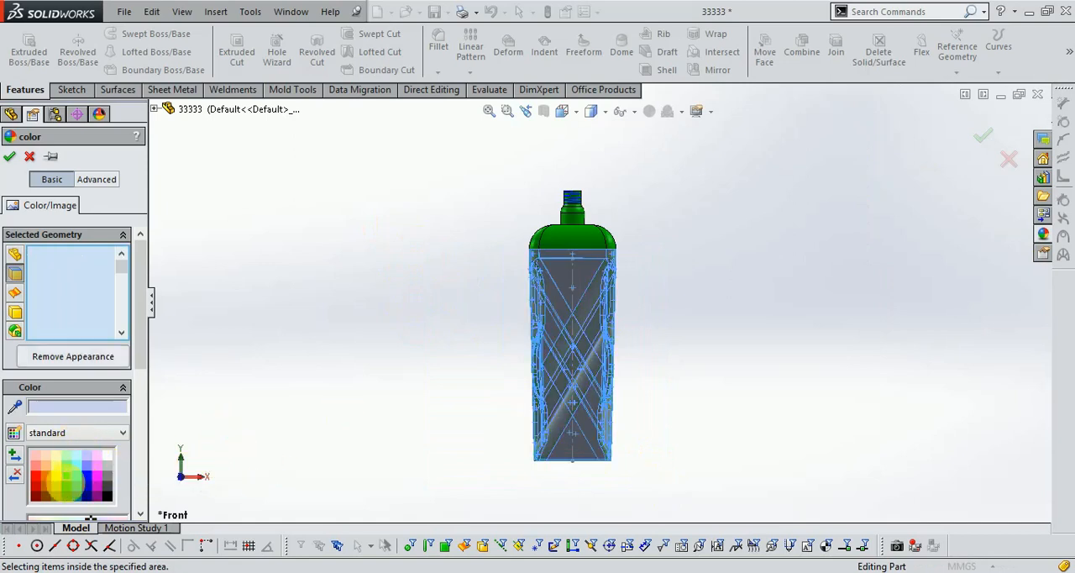
left_click(68, 477)
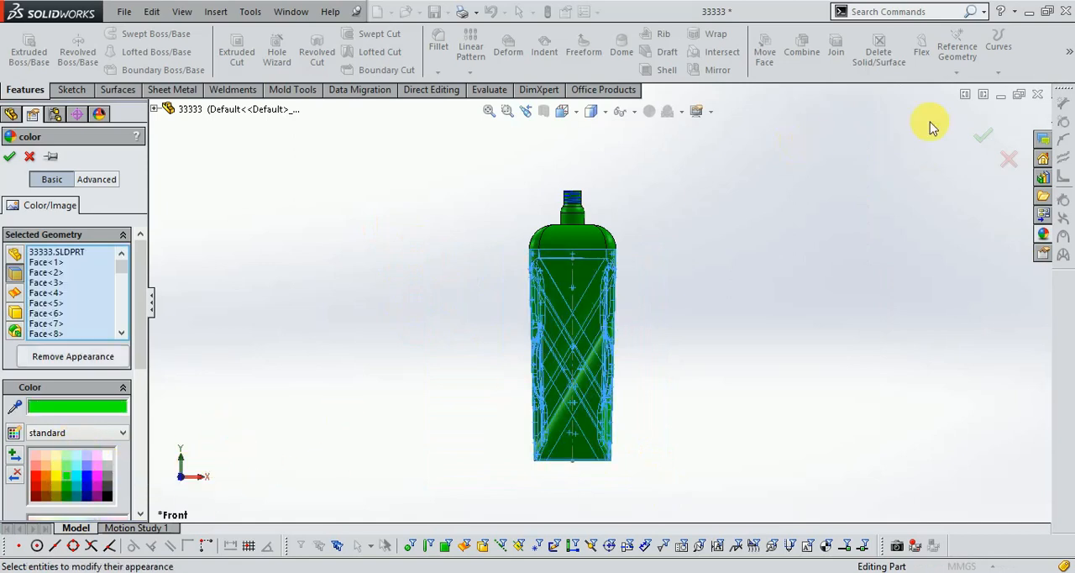
left_click(983, 137)
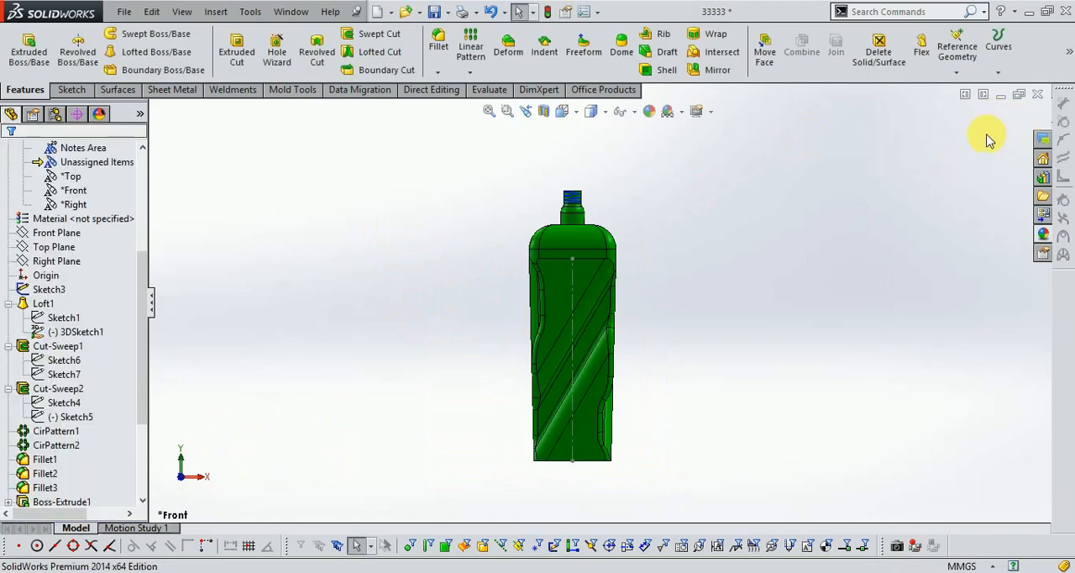
- Edit the neck helix from a front view, setting its start angle to 270 degrees
middle_click_drag(727, 249, 592, 233)
scroll(592, 233, "down", 8)
left_click(562, 112)
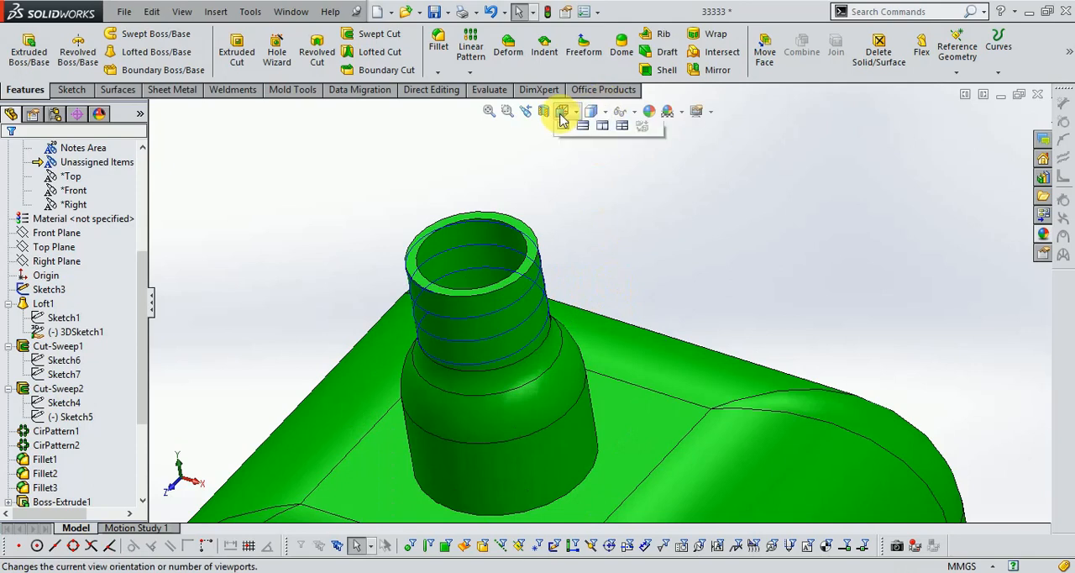
left_click(580, 169)
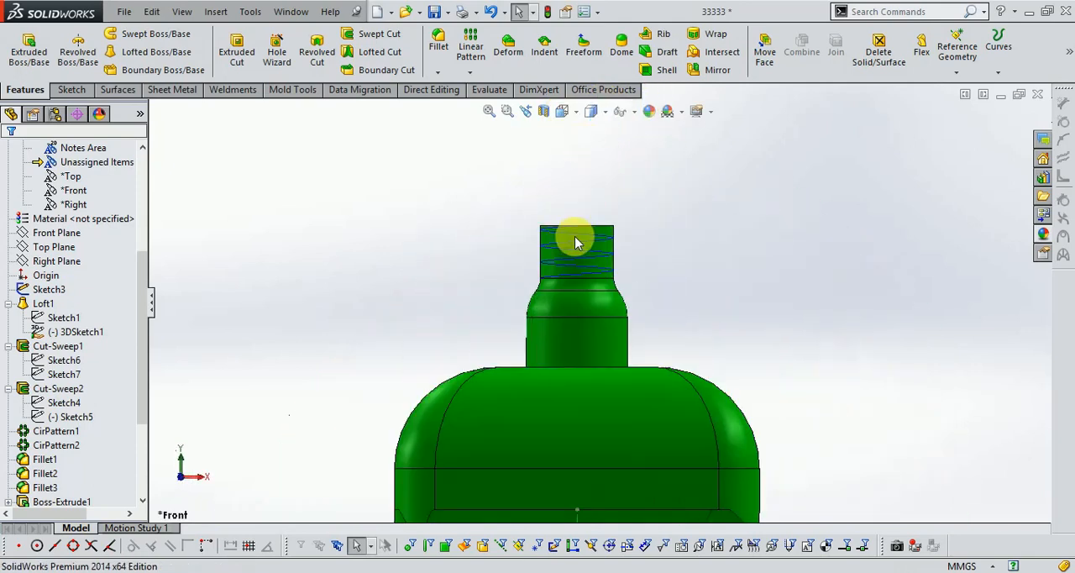
scroll(588, 245, "down", 3)
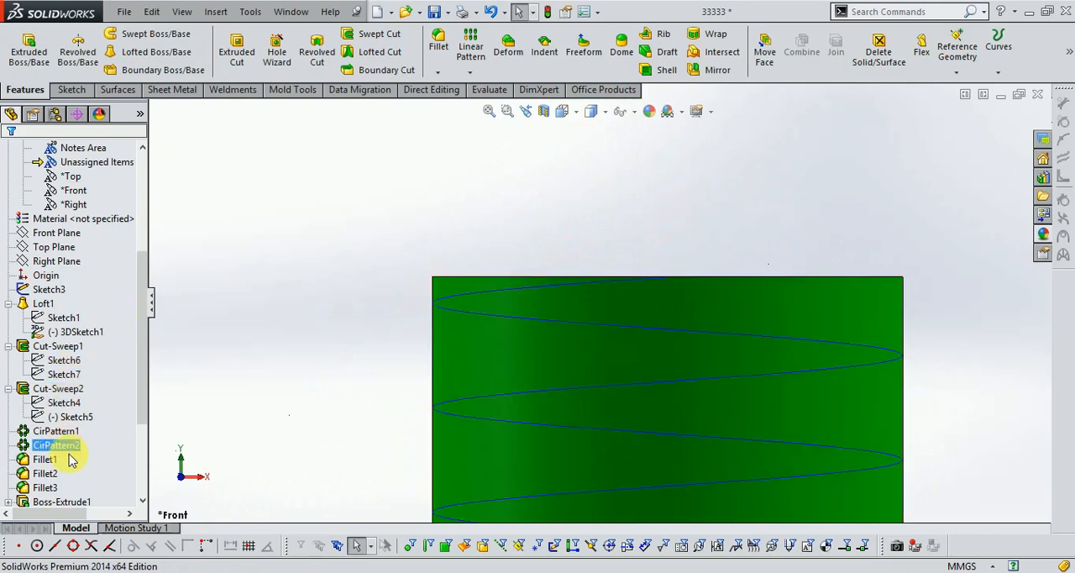
scroll(56, 456, "down", 4)
right_click(53, 487)
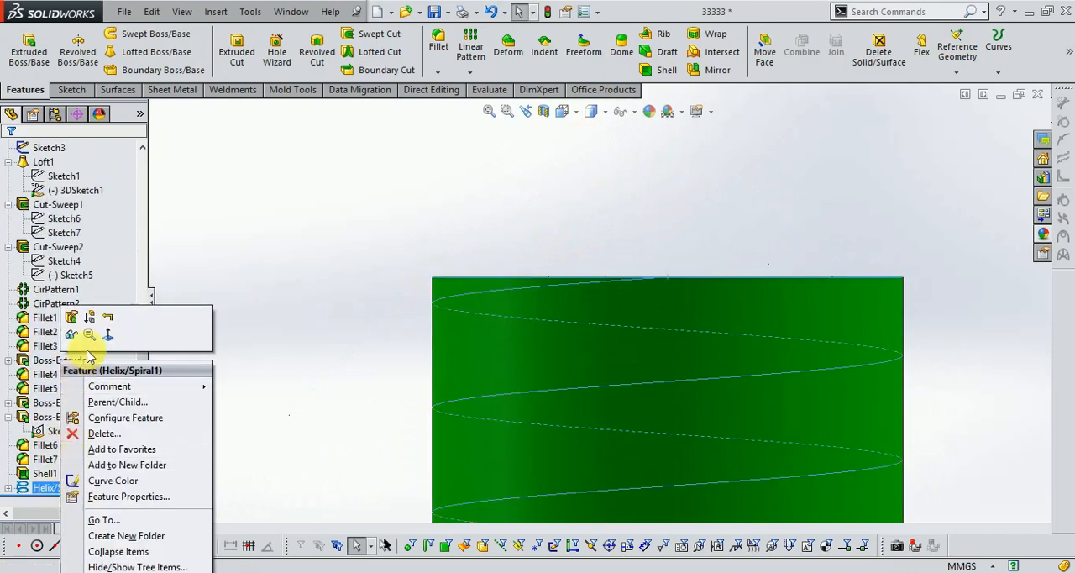
left_click(84, 327)
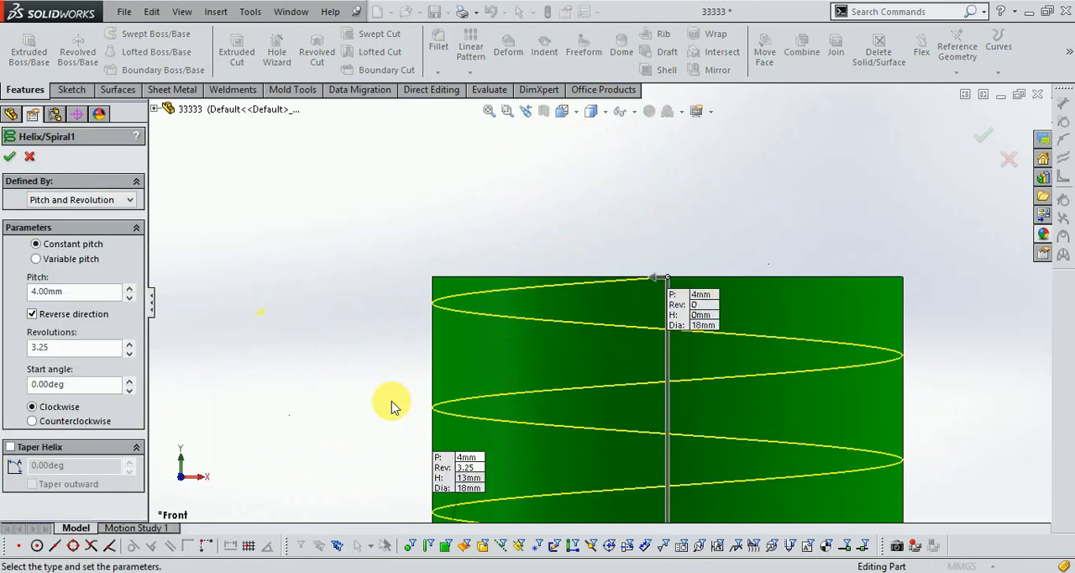
type("270")
key("Return")
scroll(444, 285, "down", 2)
scroll(445, 285, "up", 3)
scroll(492, 283, "up", 3)
scroll(736, 413, "down", 3)
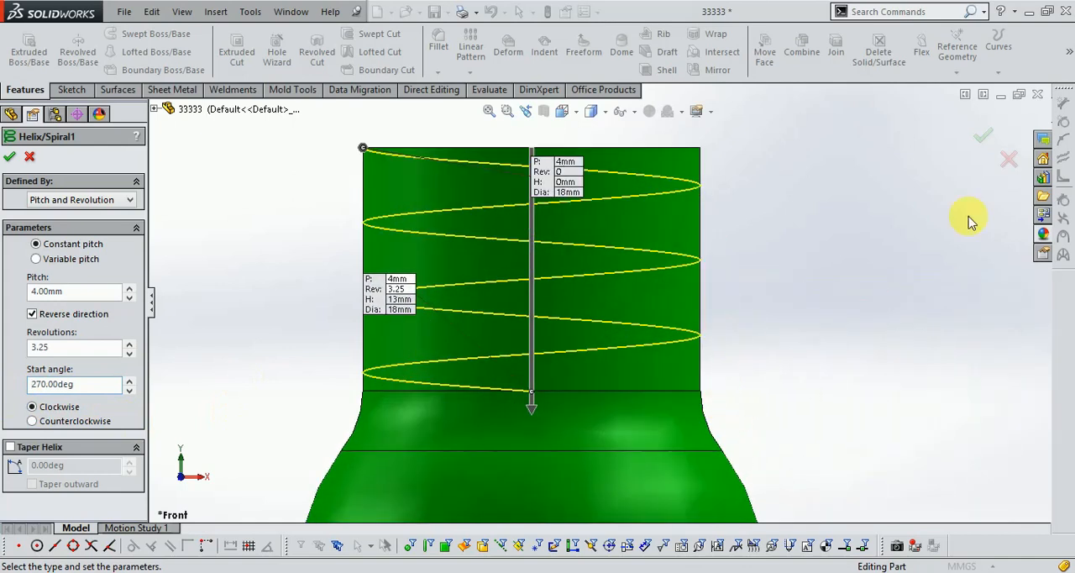
right_click(781, 336)
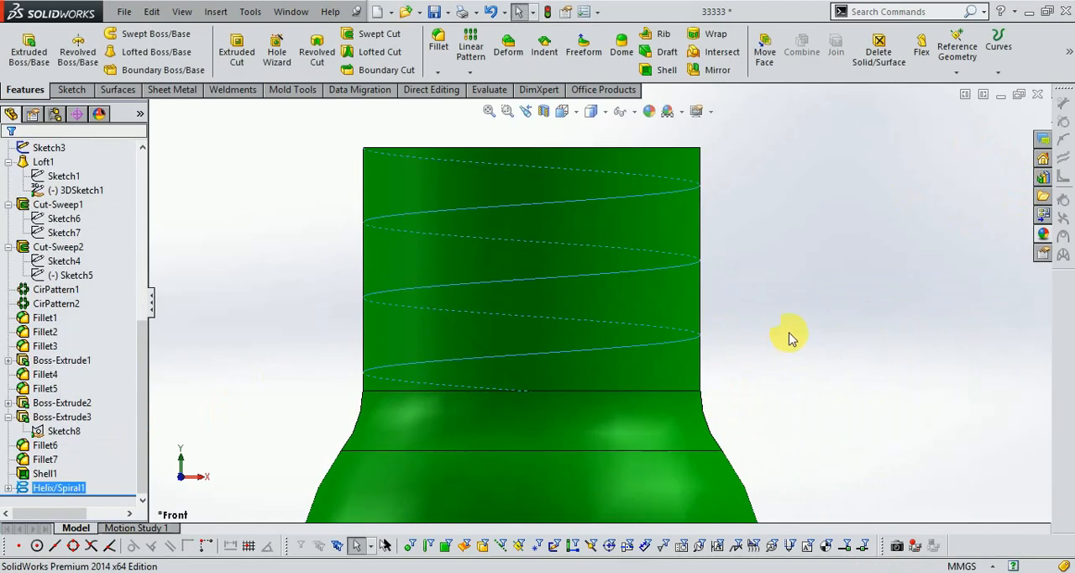
- Sketch a circle of about 0.36 mm radius on the Front Plane, centred on the neck's outer edge just below the rim
scroll(726, 382, "up", 1)
scroll(760, 262, "down", 1)
scroll(707, 274, "up", 1)
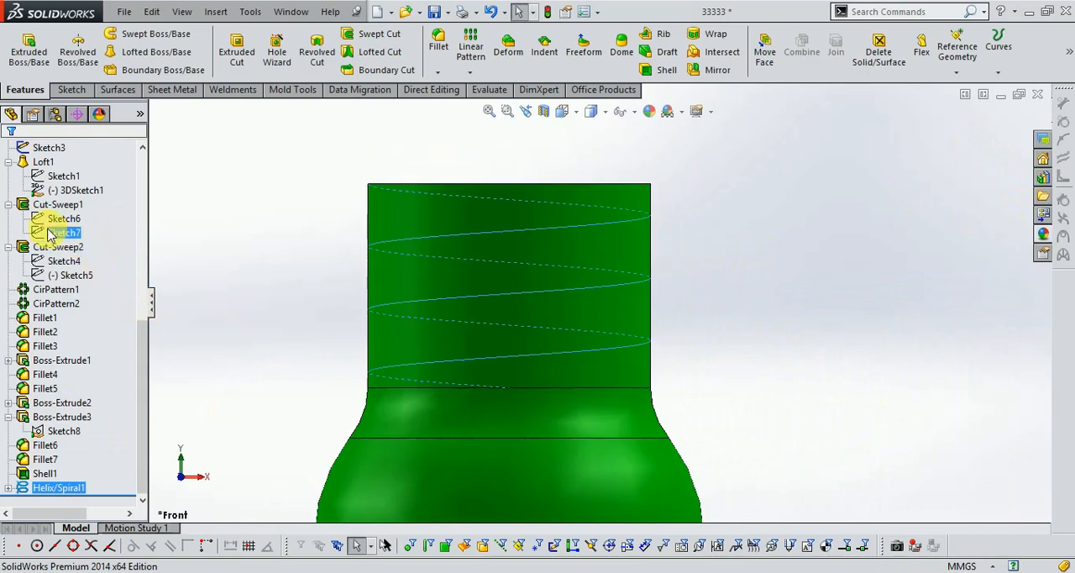
scroll(101, 269, "up", 4)
left_click(57, 261)
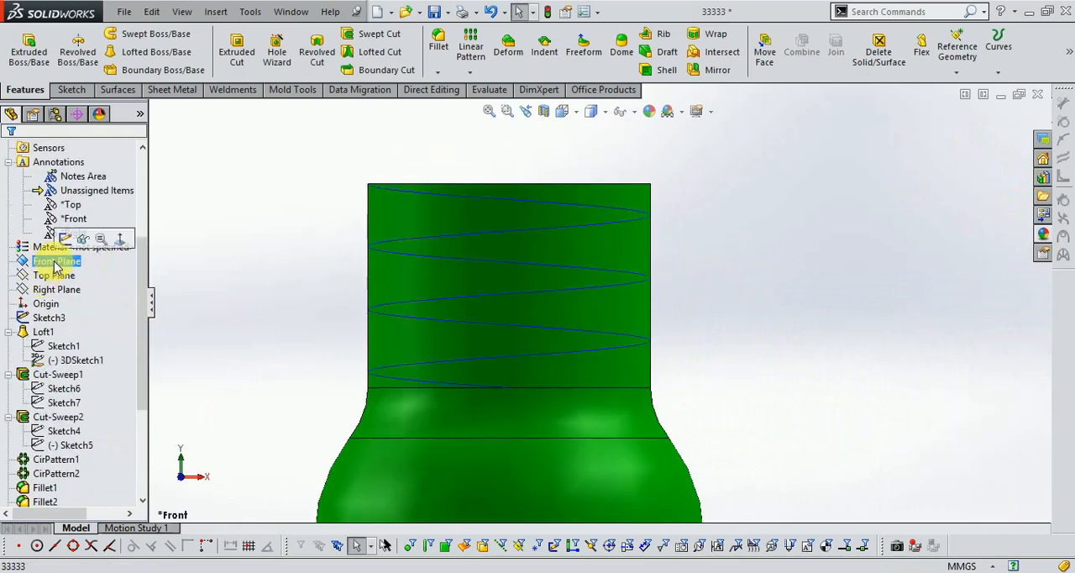
left_click(72, 89)
left_click(22, 46)
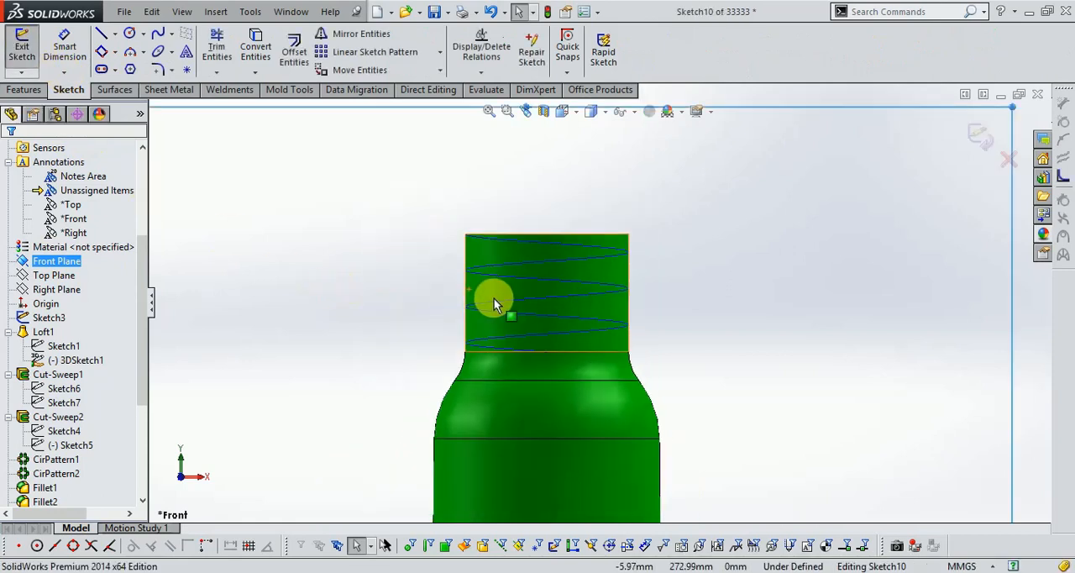
left_click(129, 34)
scroll(555, 303, "down", 10)
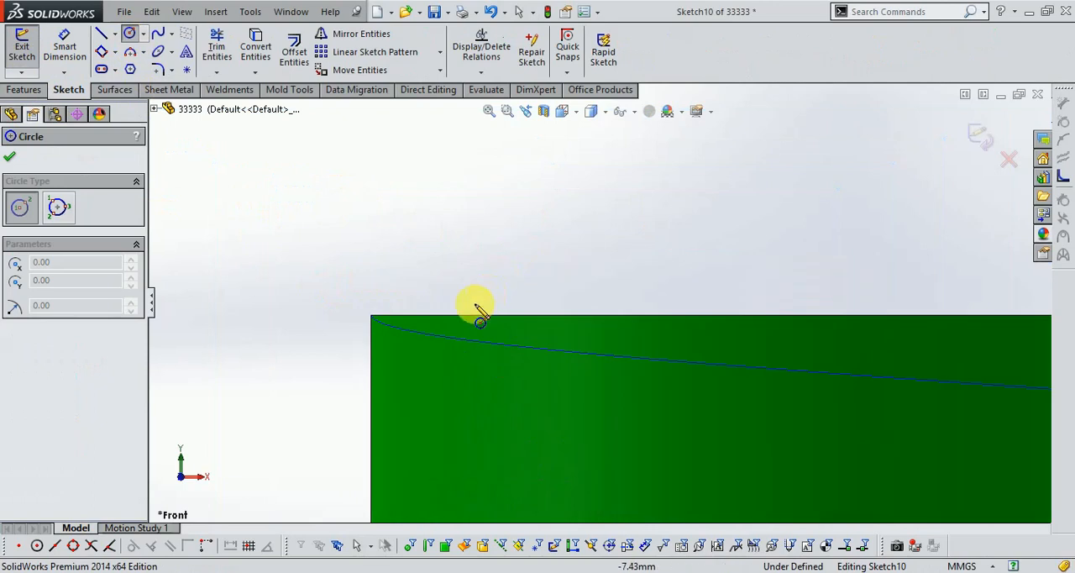
left_click(370, 317)
left_click(380, 354)
scroll(394, 330, "down", 1)
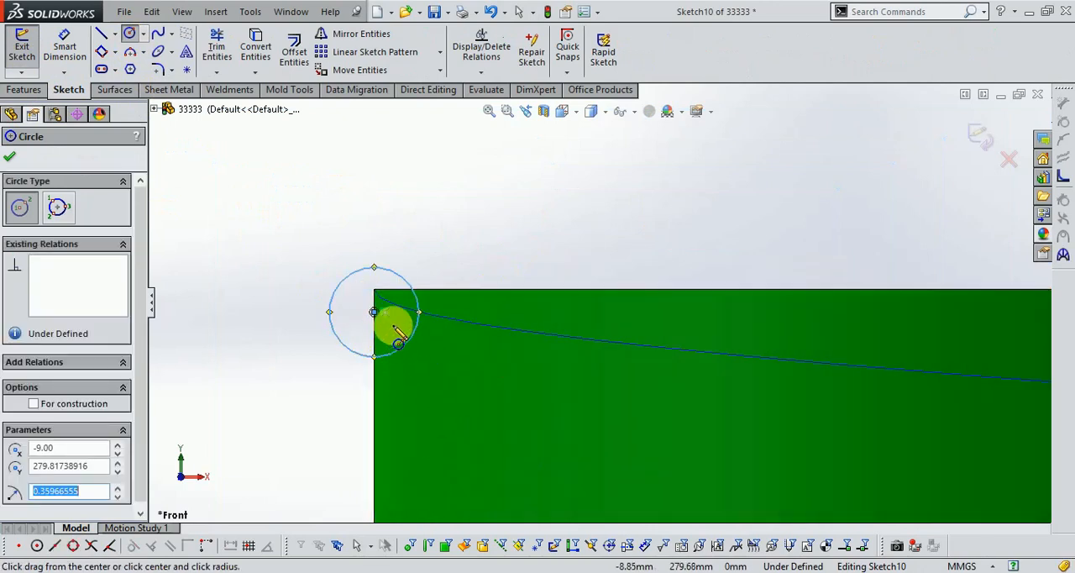
- Dimension the circle's centre 1 mm below the neck's top edge
left_click(65, 46)
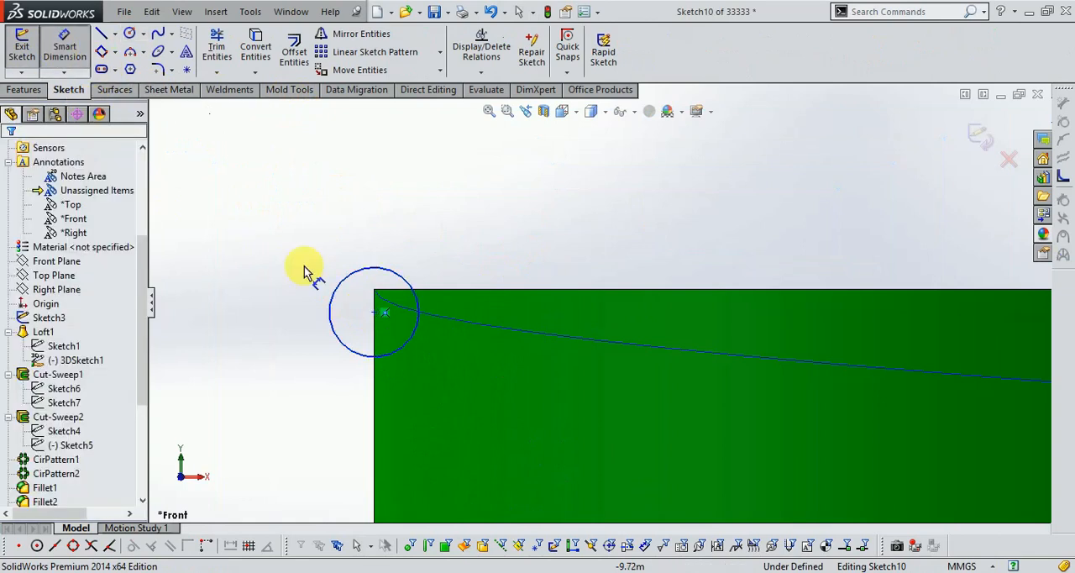
left_click(382, 312)
left_click(423, 290)
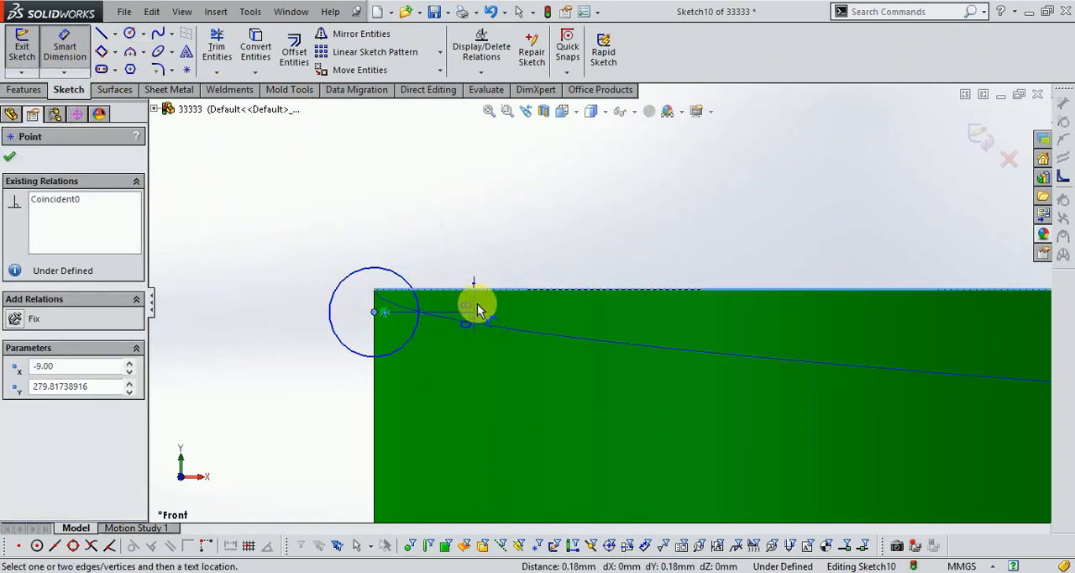
left_click(469, 245)
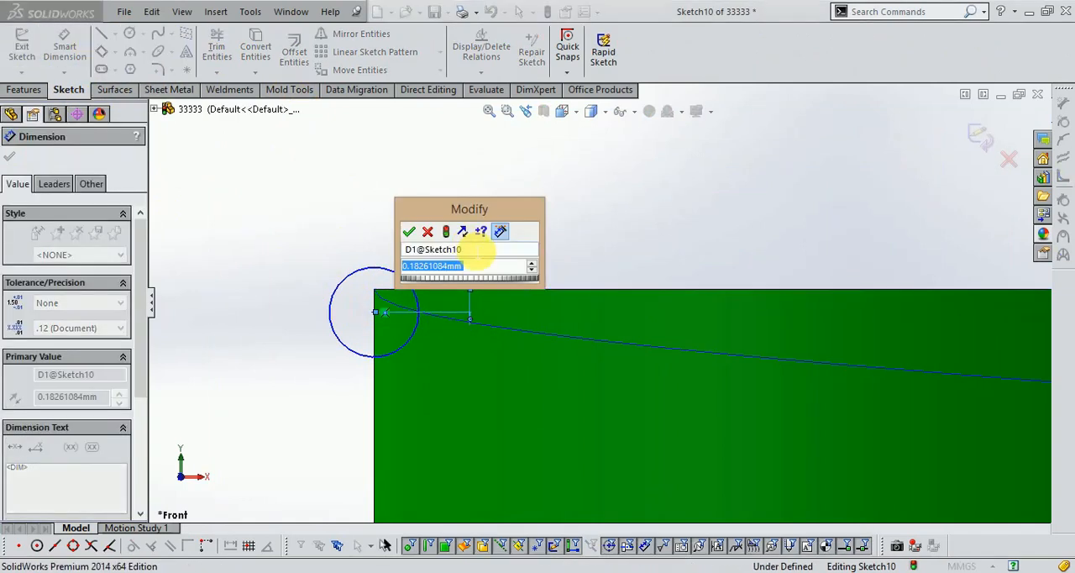
type("1.")
key("Return")
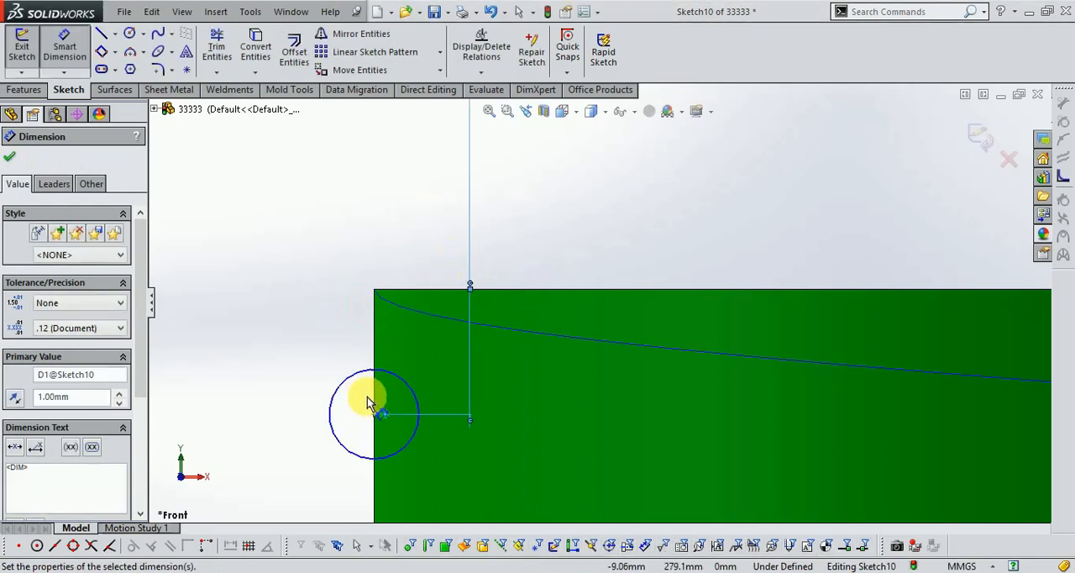
- Dimension the circle's diameter as 1.5 mm
left_click(355, 380)
left_click(342, 385)
left_click(283, 367)
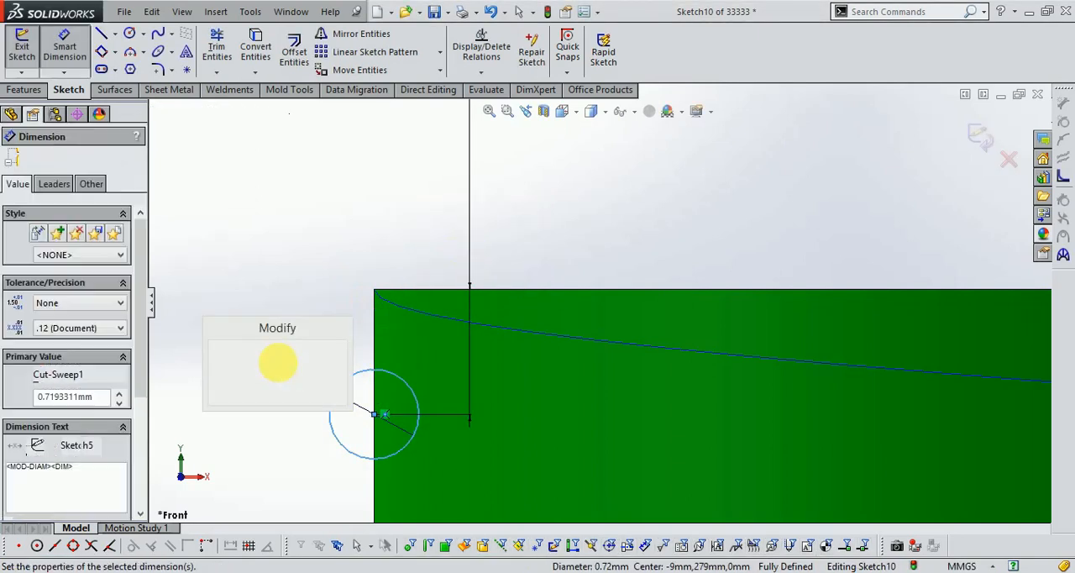
type("1.5")
key("Escape")
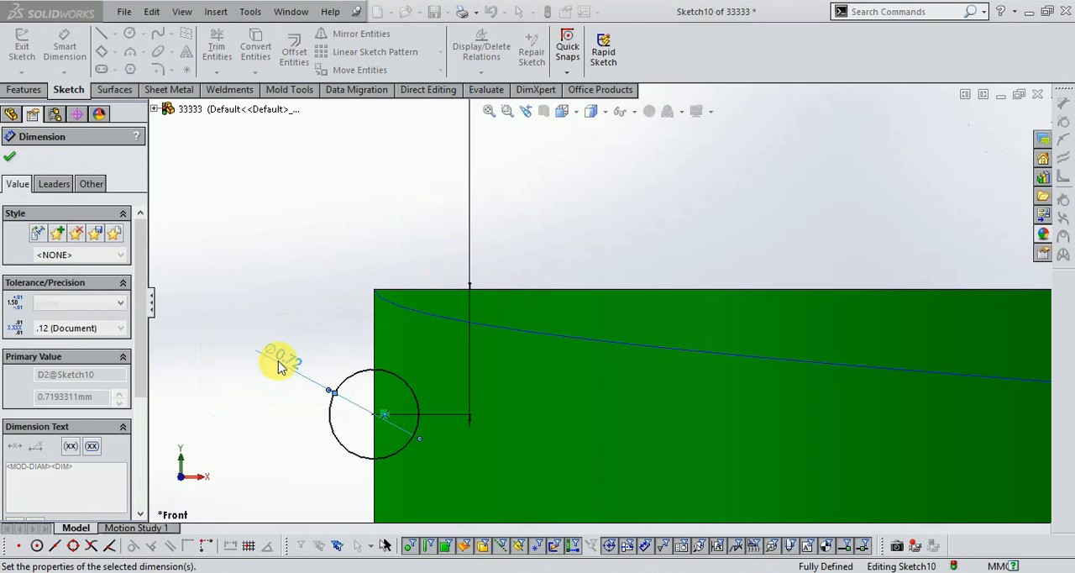
scroll(311, 341, "up", 8)
scroll(781, 311, "down", 2)
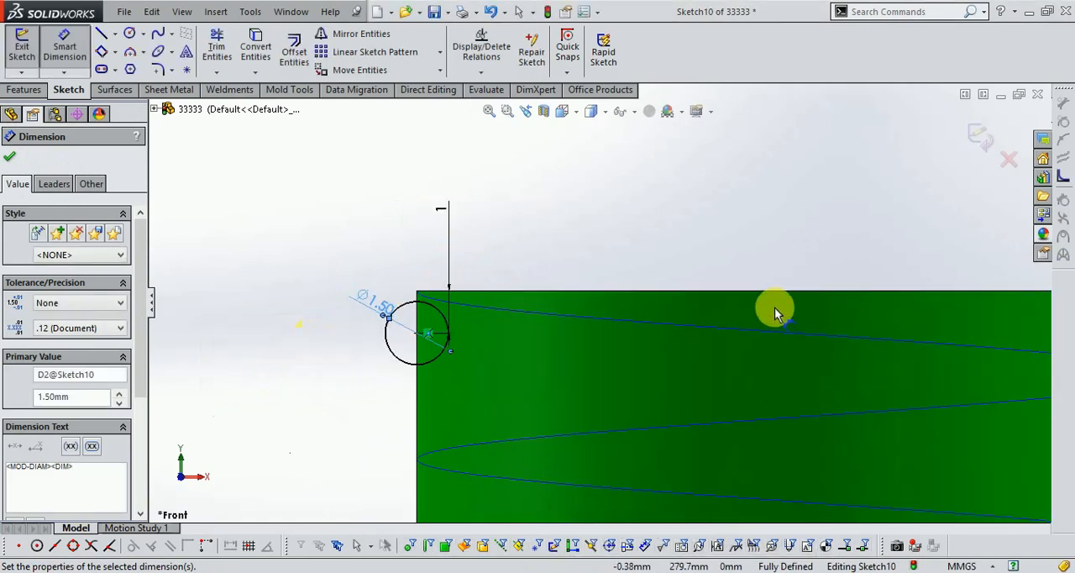
scroll(684, 296, "down", 1)
- Draw a vertical line across the circle along the neck edge, trim away the half inside the neck and finish the sketch
left_click(102, 35)
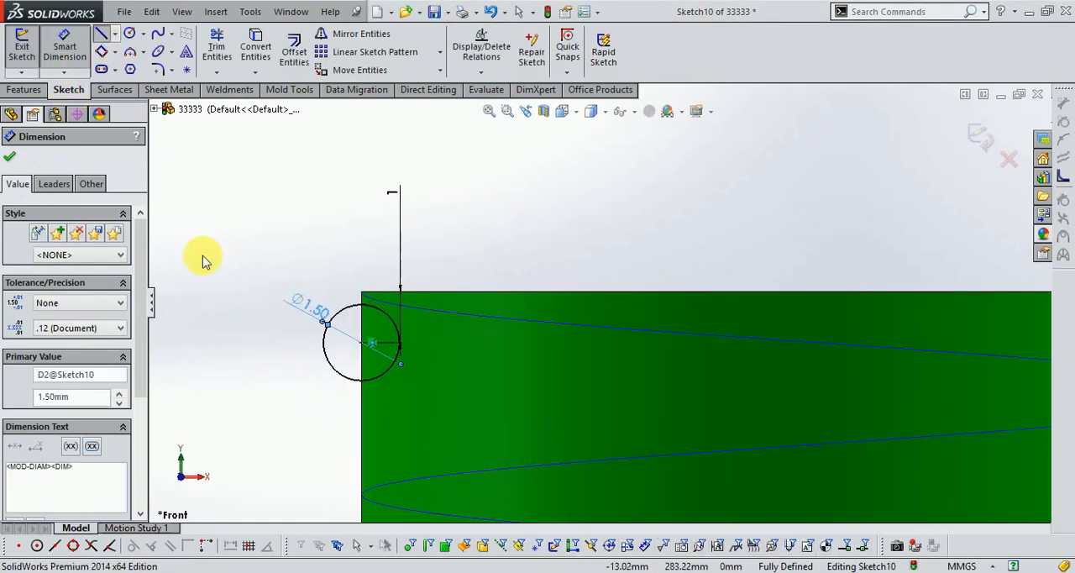
left_click(361, 305)
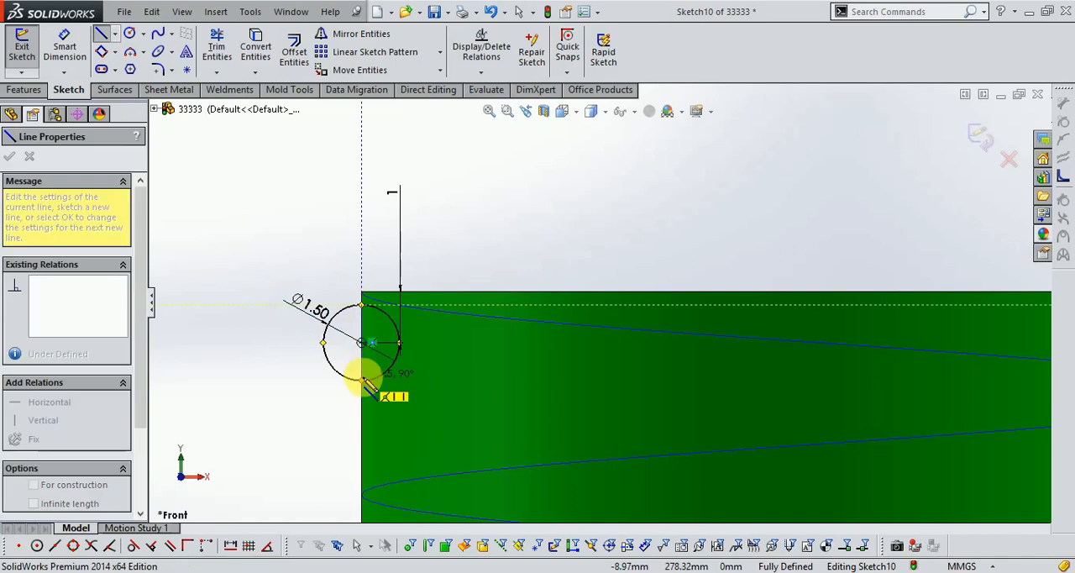
left_click(361, 380)
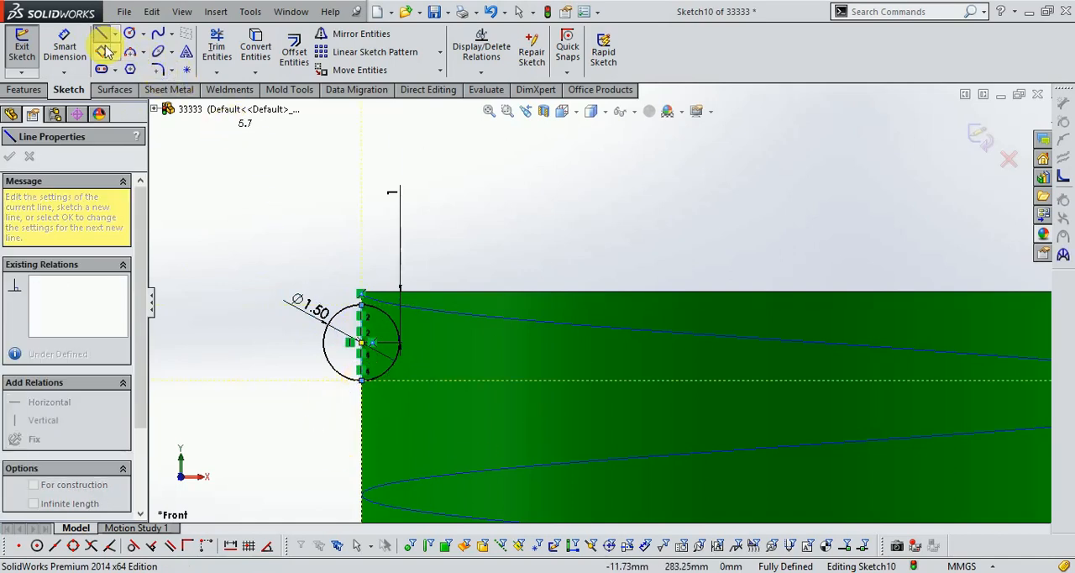
left_click(210, 42)
left_click(389, 307)
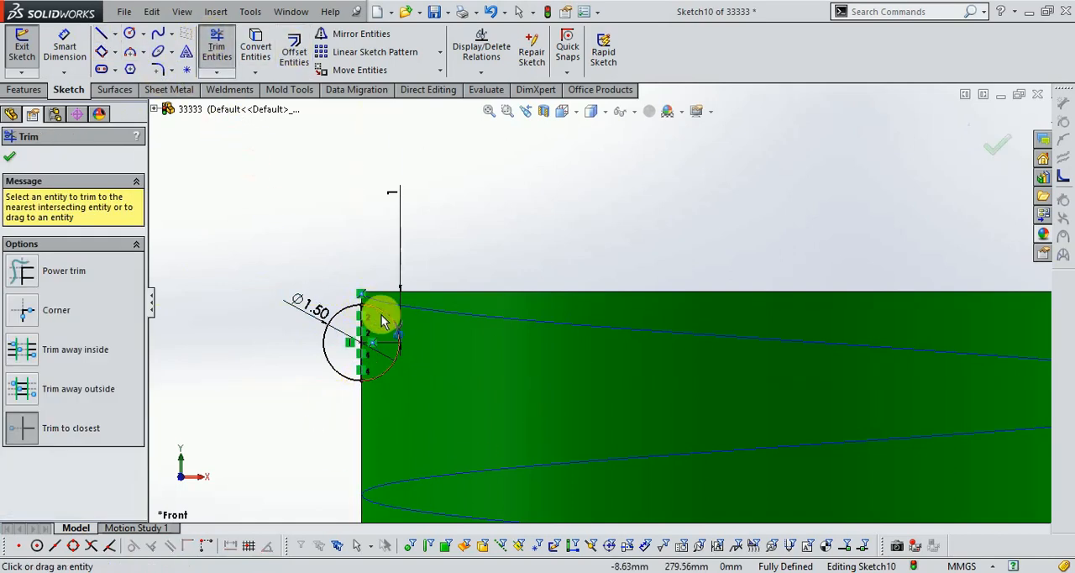
scroll(453, 344, "down", 2)
scroll(438, 336, "up", 4)
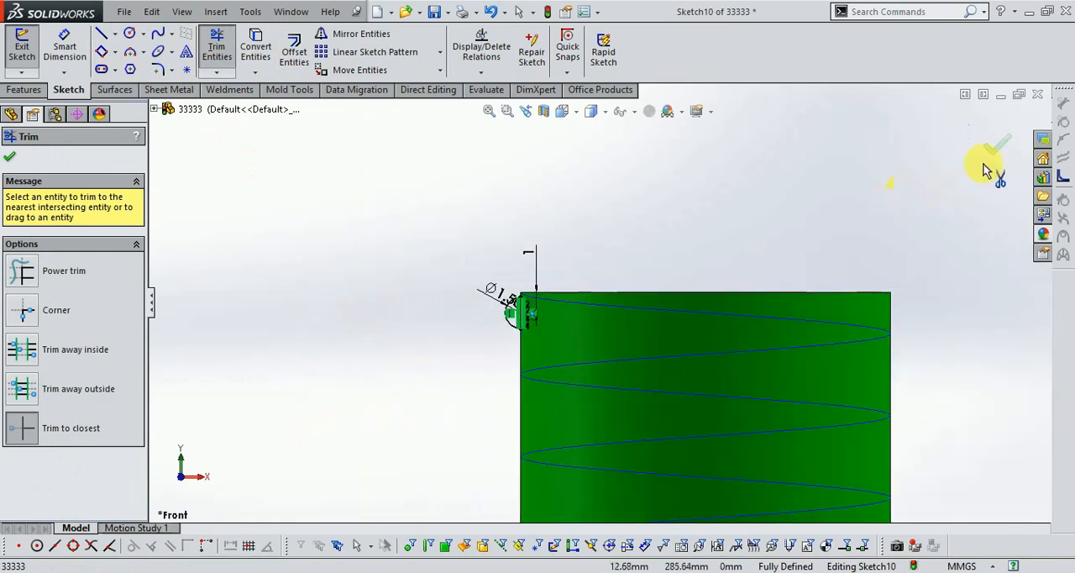
left_click(997, 144)
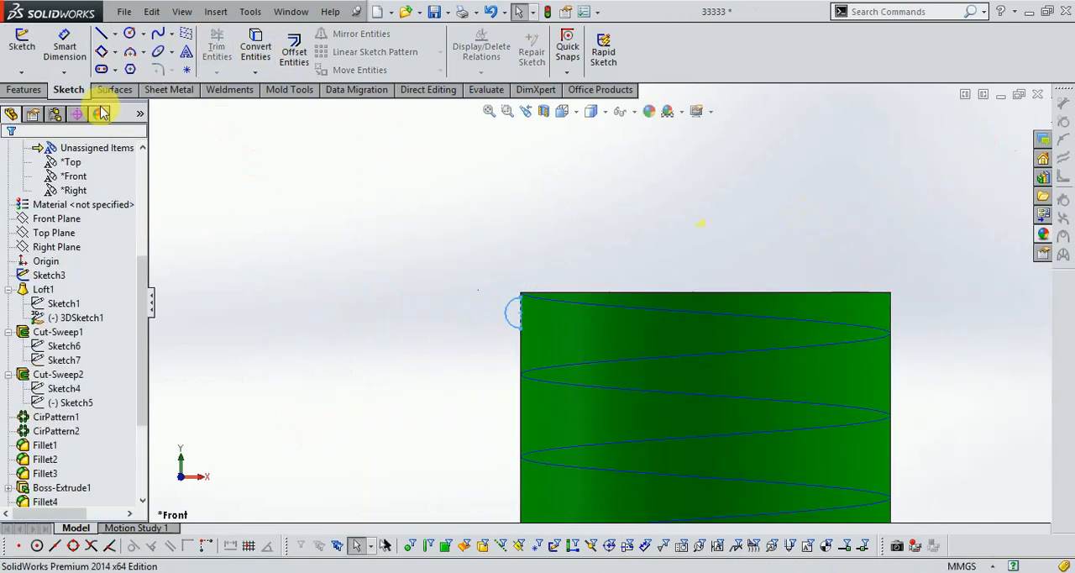
- Create a swept boss thread using the half-circle sketch as the profile and the neck helix as the path
left_click(25, 90)
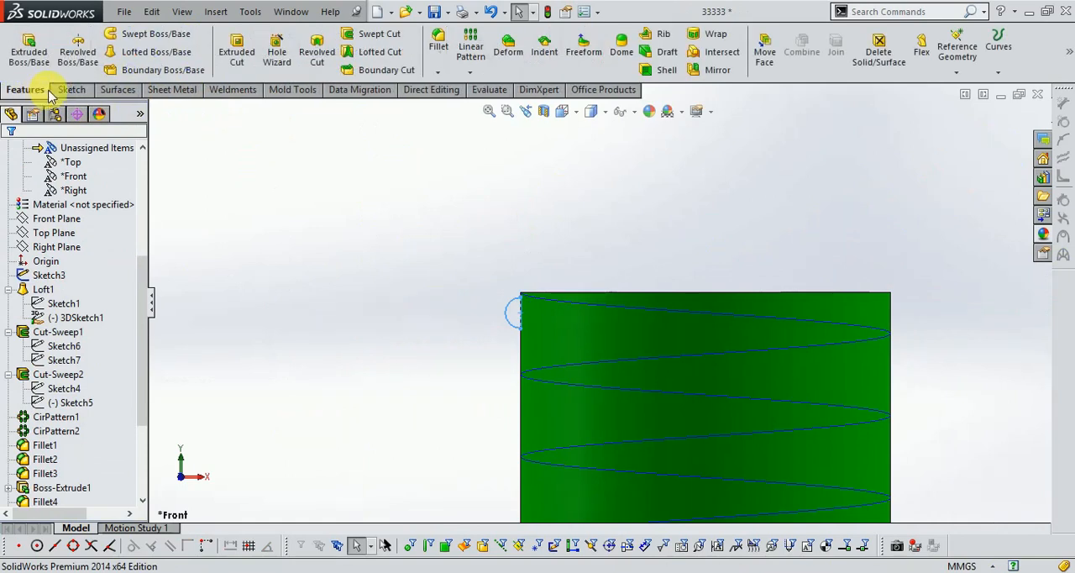
left_click(154, 36)
scroll(501, 313, "down", 2)
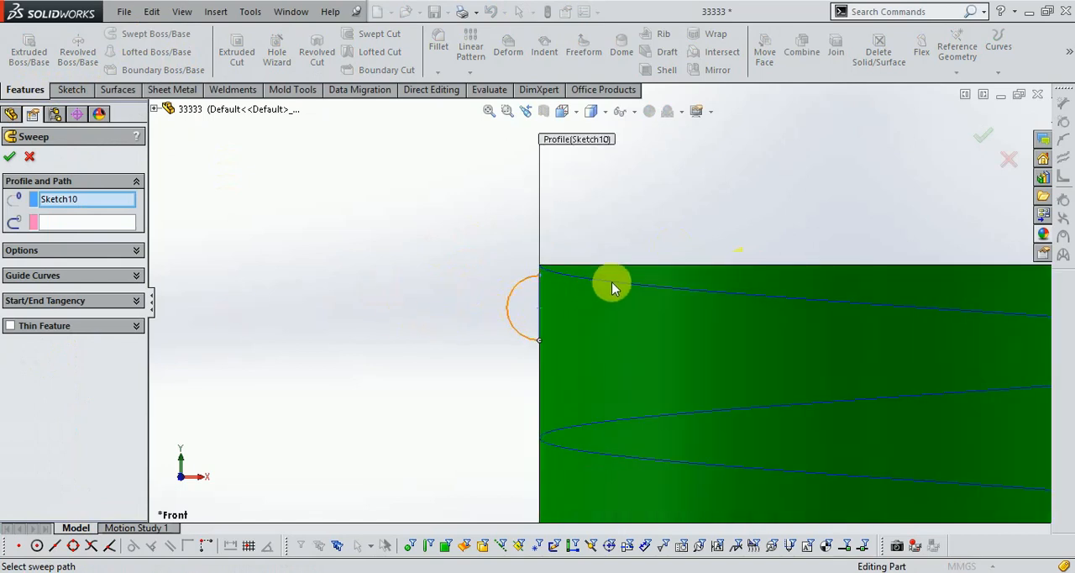
left_click(80, 222)
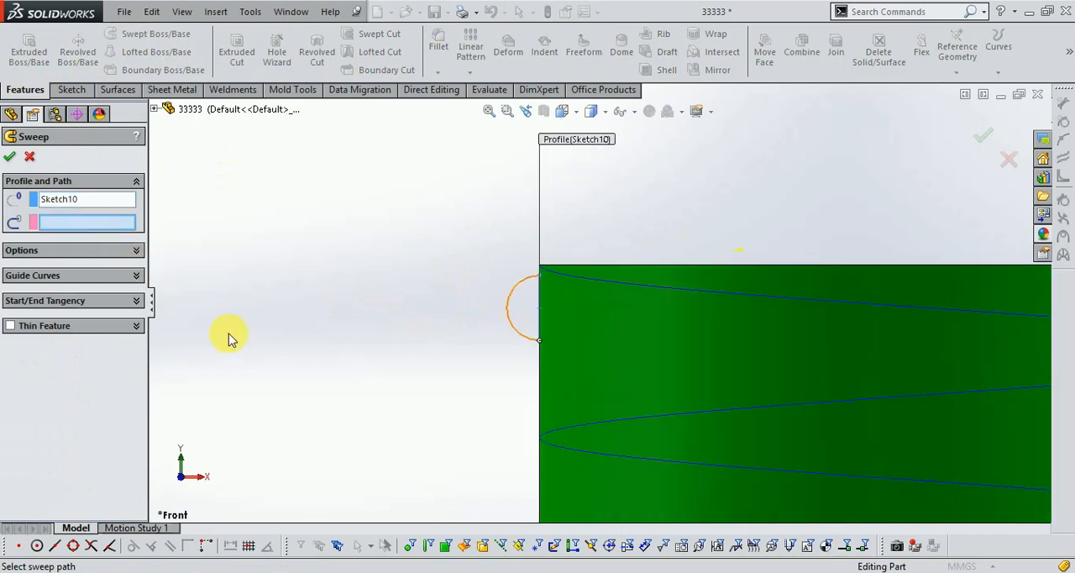
left_click(685, 296)
scroll(608, 320, "up", 3)
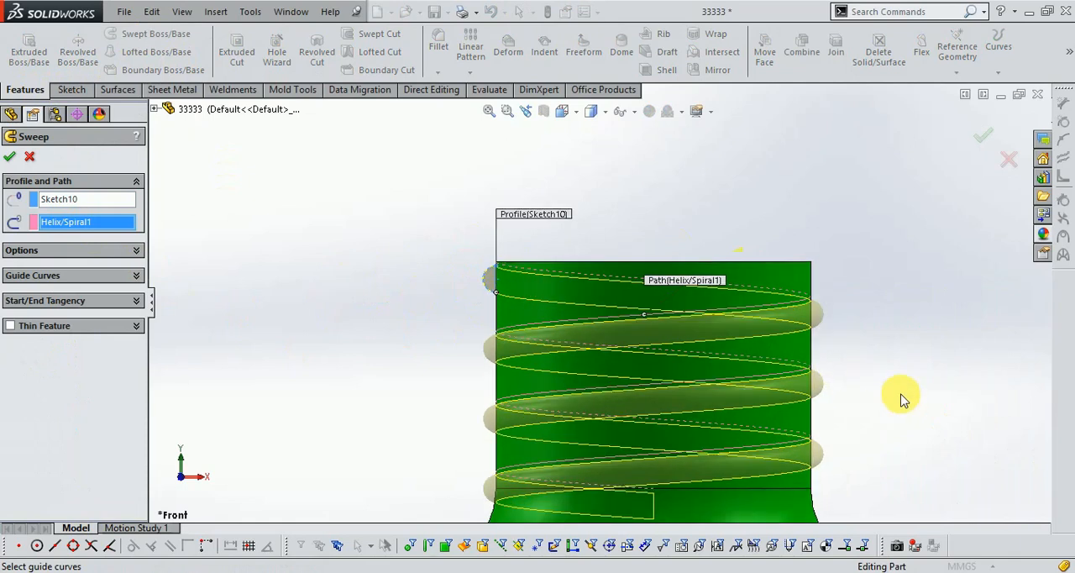
middle_click_drag(901, 395, 896, 419)
scroll(743, 510, "up", 4)
scroll(741, 515, "down", 3)
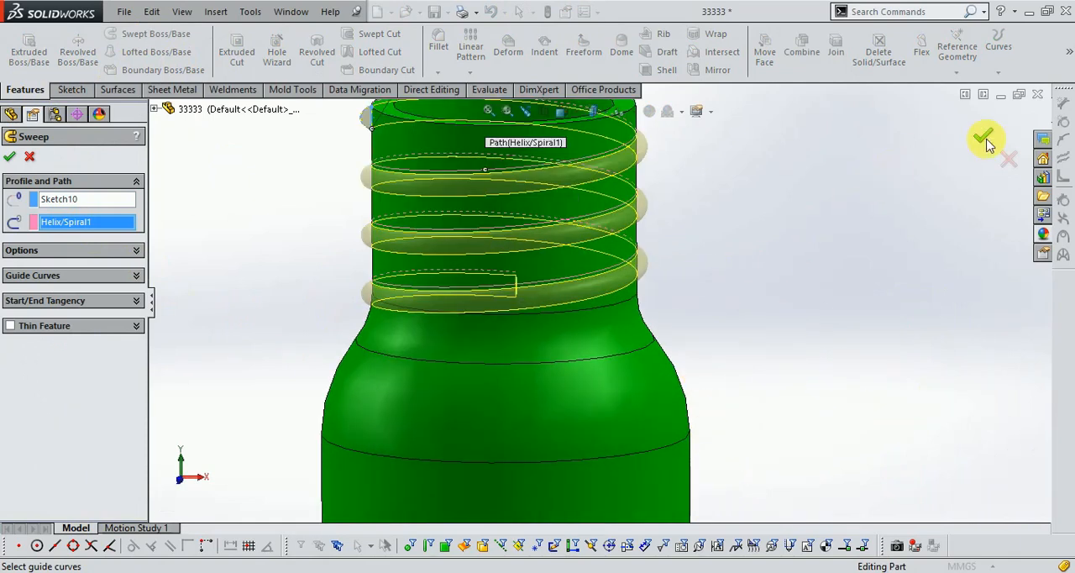
key("Return")
- Inspect the swept thread on the neck and the features that make up the neck and shell
scroll(732, 292, "up", 3)
middle_click_drag(731, 293, 715, 268)
scroll(723, 260, "up", 2)
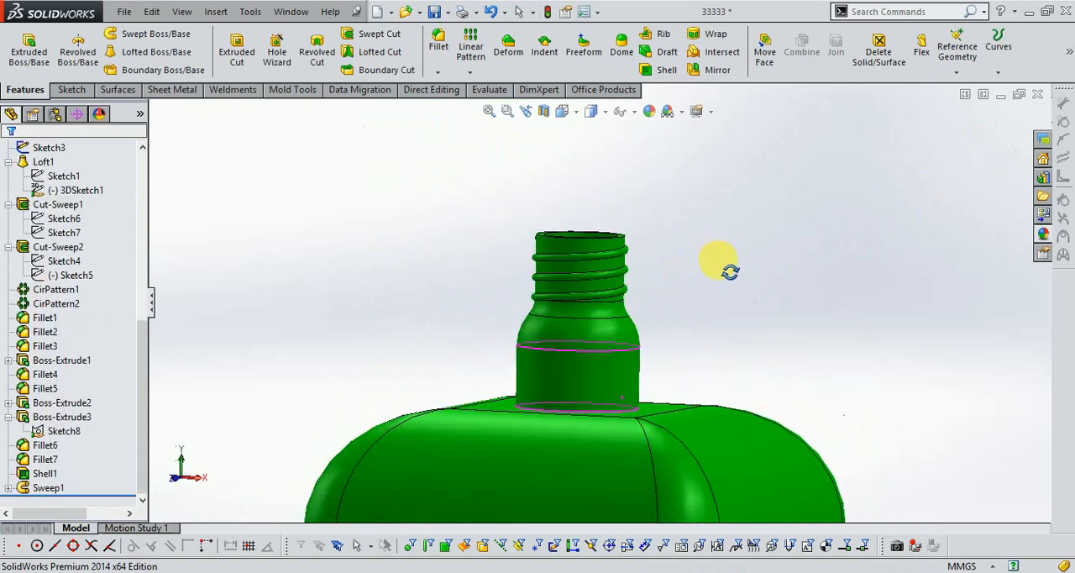
scroll(593, 273, "down", 2)
scroll(593, 273, "down", 1)
left_click(52, 418)
left_click(57, 431)
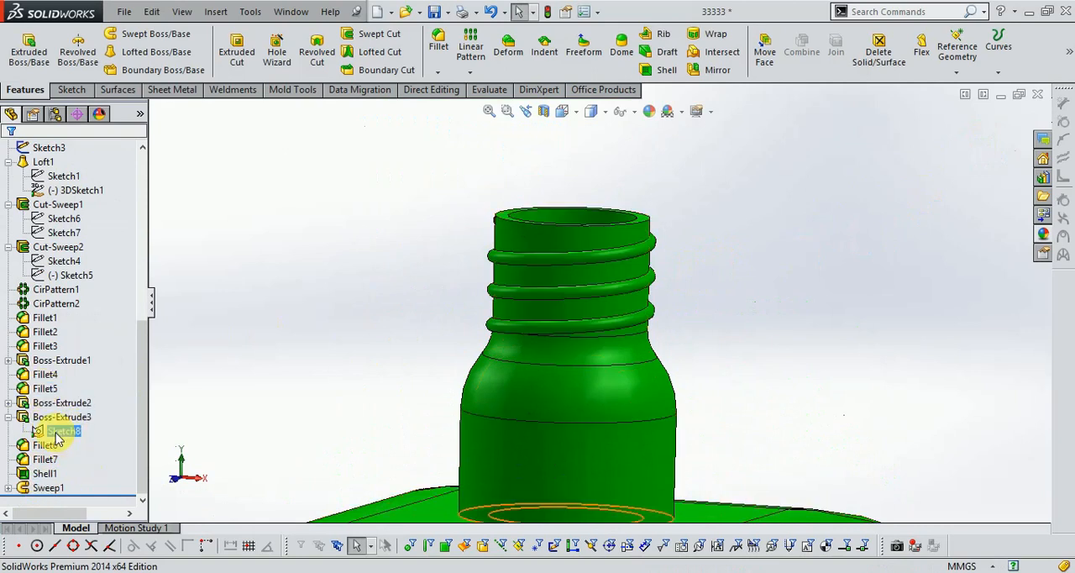
right_click(40, 475)
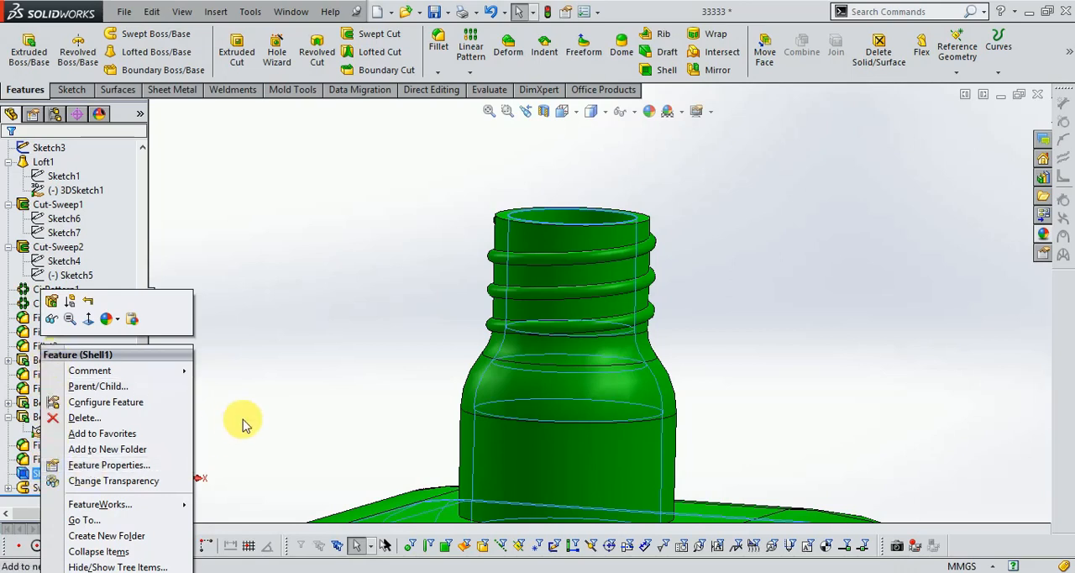
left_click(243, 425)
- Edit the thread's helix to a 3 mm pitch and 4.25 revolutions
left_click(7, 489)
left_click(64, 489)
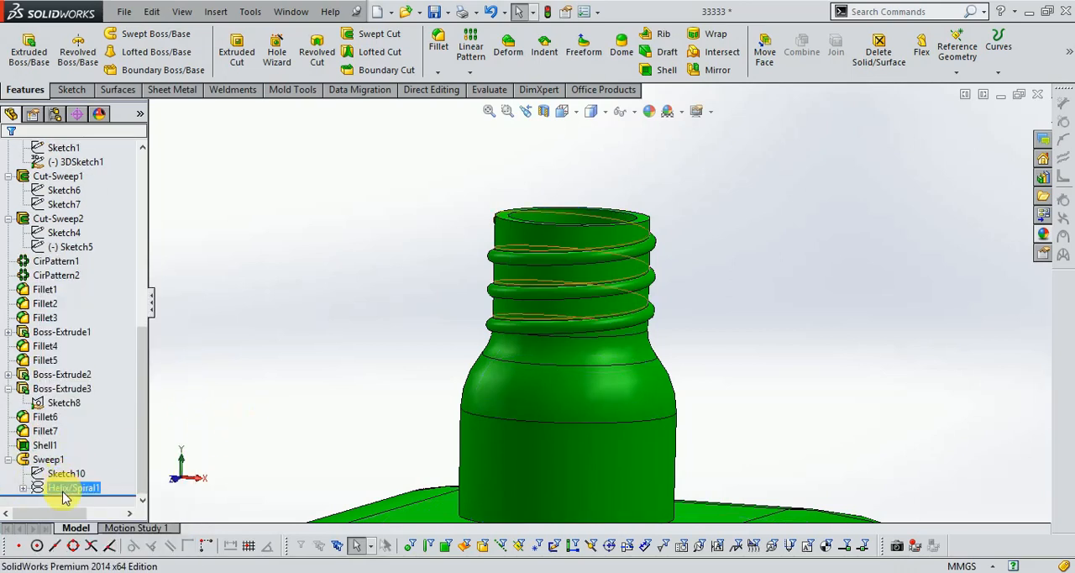
right_click(64, 489)
left_click(74, 363)
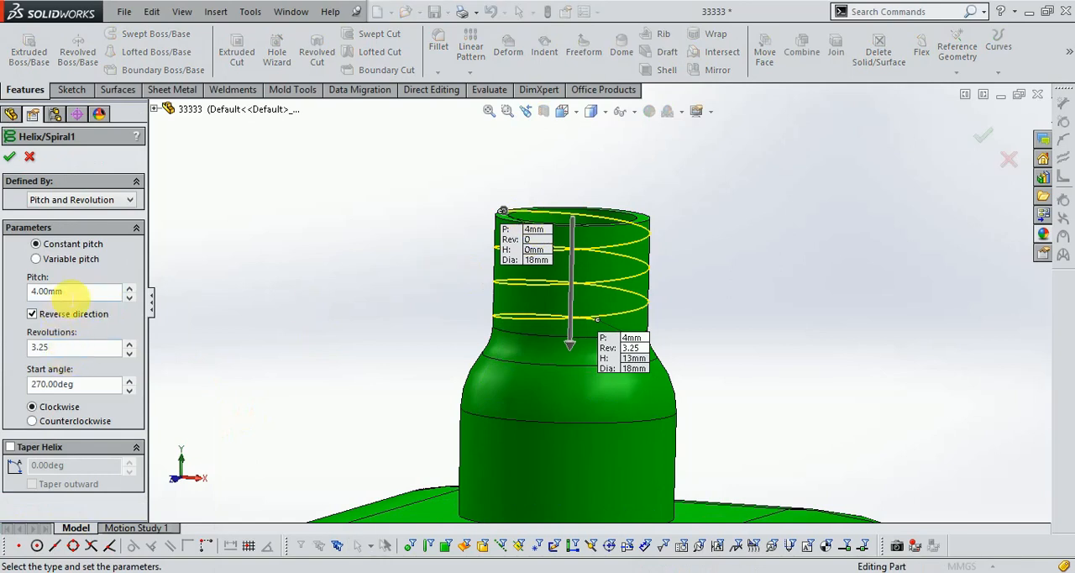
left_click(20, 297)
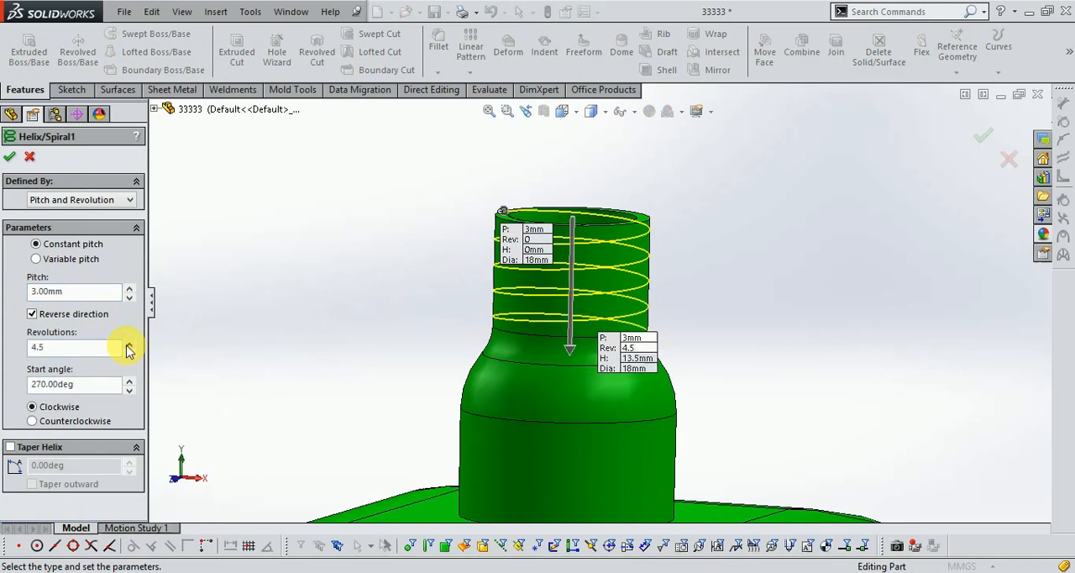
middle_click_drag(821, 331, 768, 324)
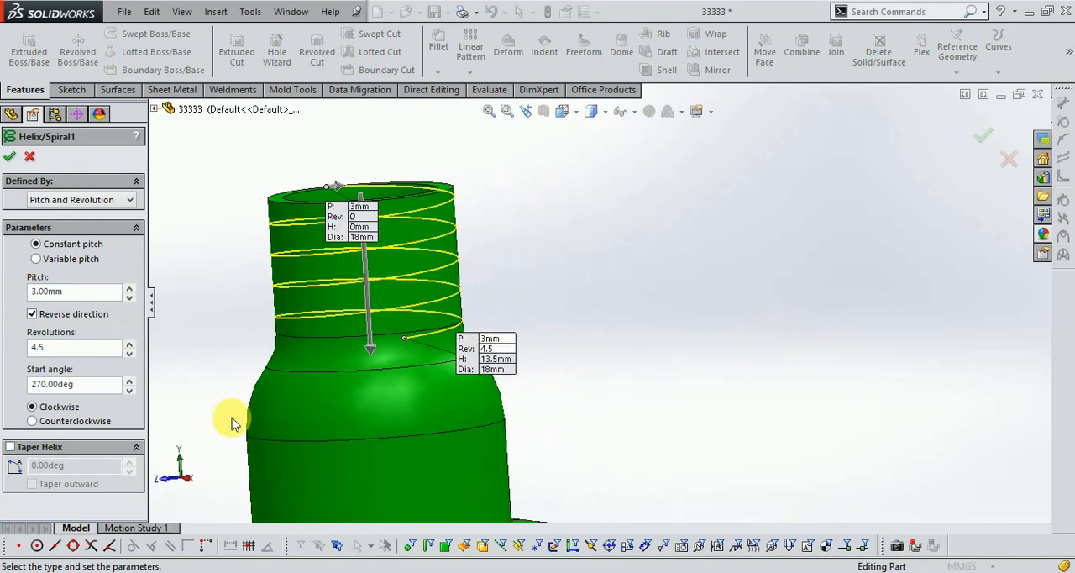
left_click(130, 356)
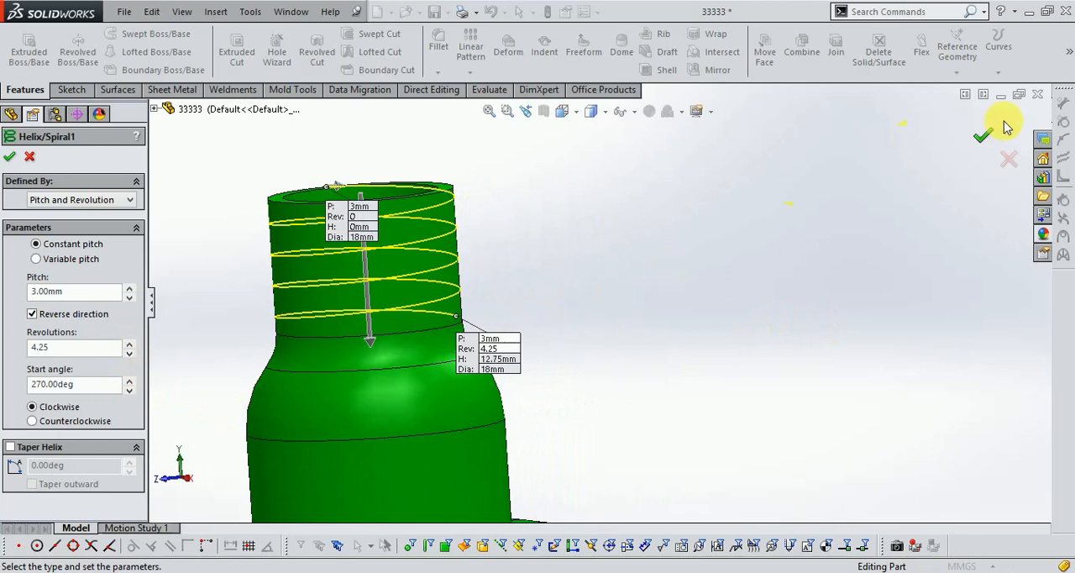
left_click(984, 141)
- Hide the sketch with the vertical line running down the bottle's body
scroll(747, 298, "up", 2)
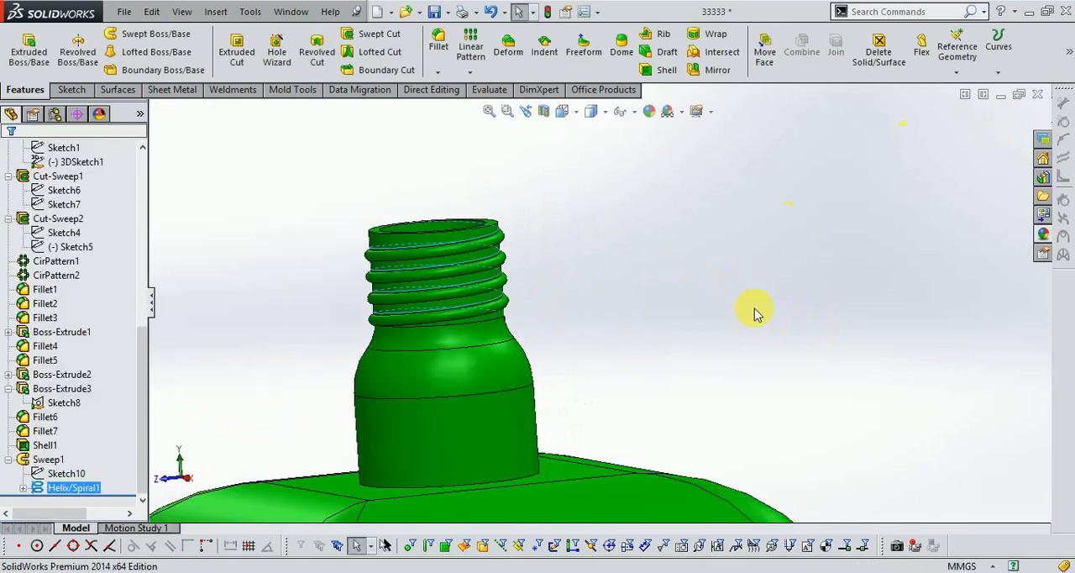
scroll(655, 313, "up", 1)
middle_click_drag(636, 312, 508, 336)
left_click(508, 338)
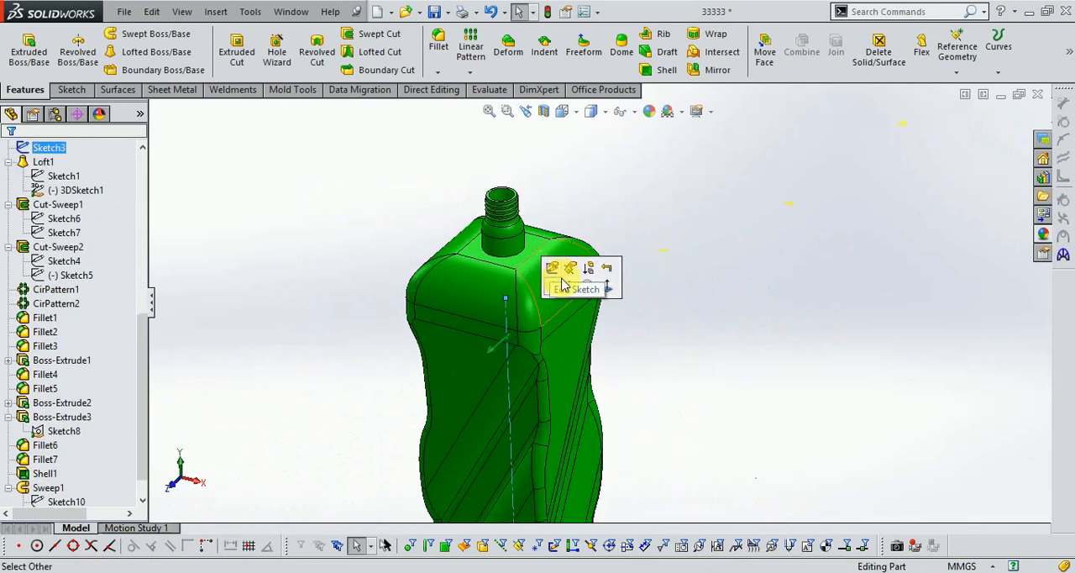
left_click(564, 284)
scroll(781, 343, "up", 3)
middle_click_drag(763, 314, 607, 259)
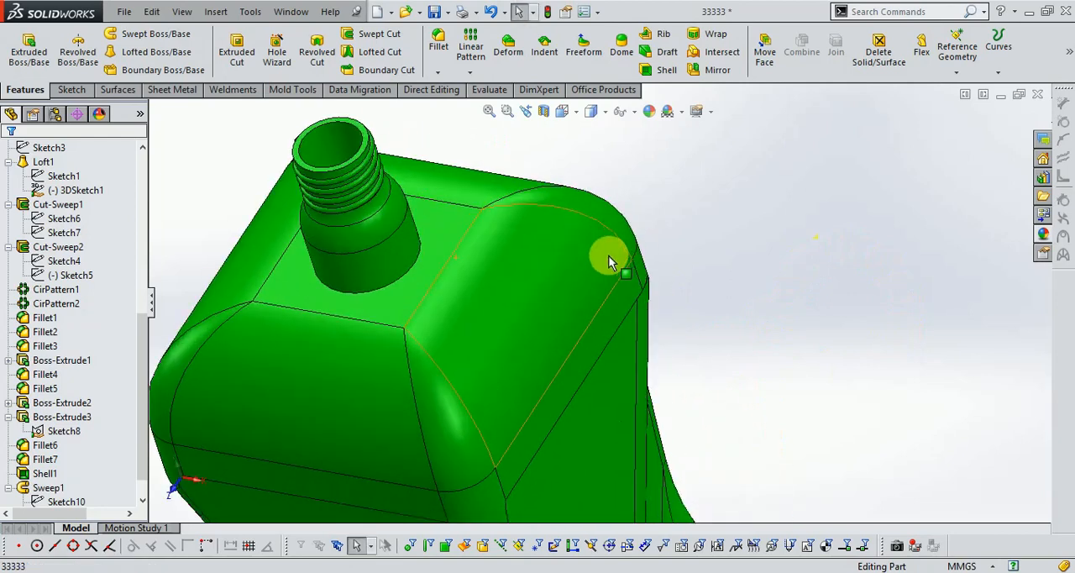
middle_click_drag(588, 313, 594, 341)
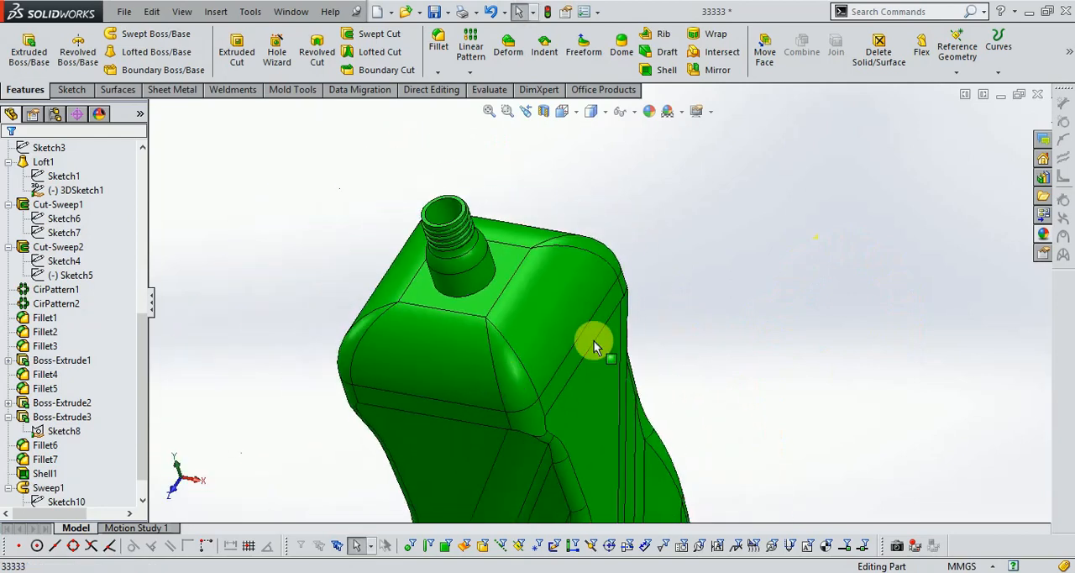